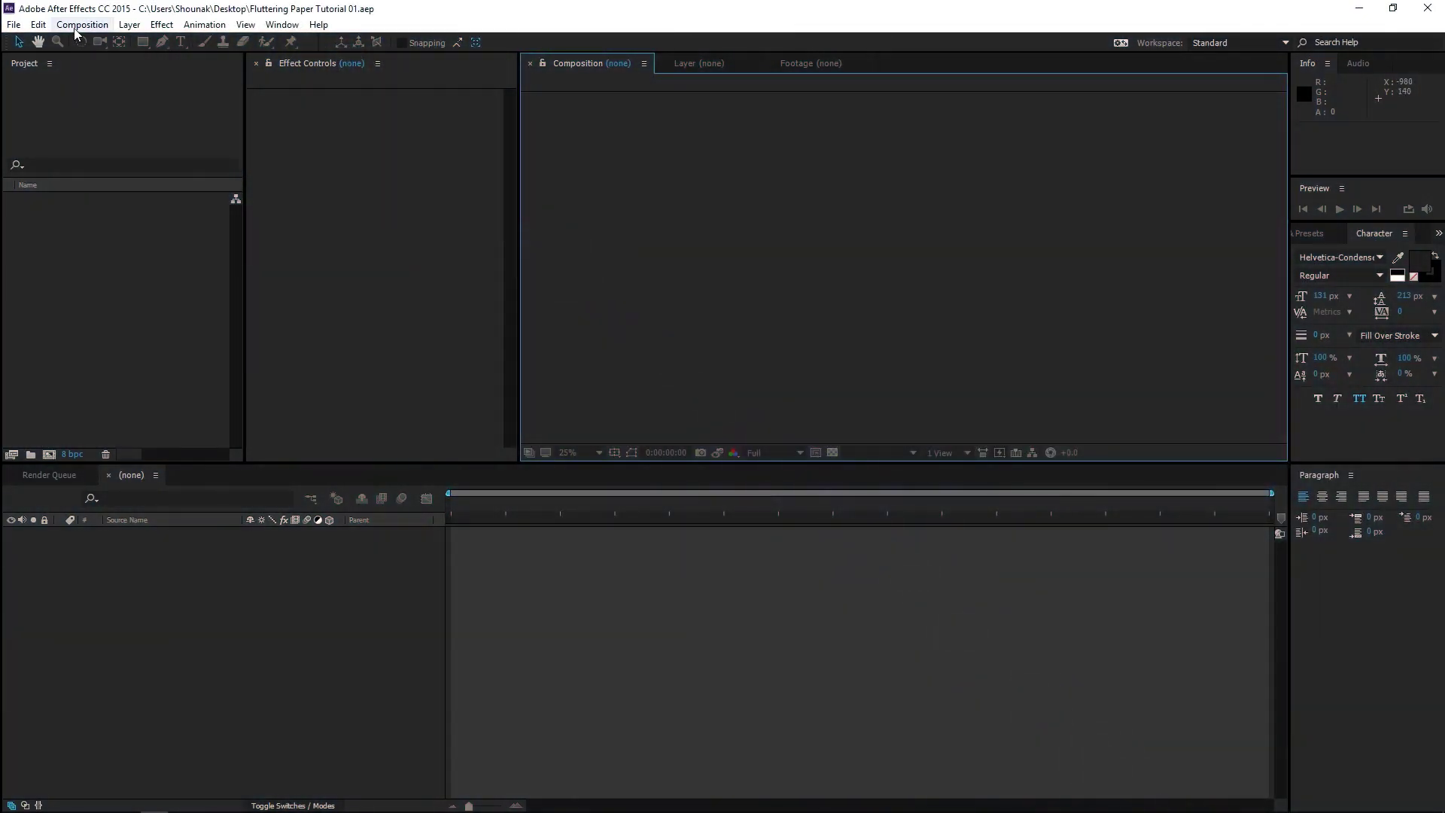
Create a 1920x1080 composition named Main Comp.
left_click(76, 25)
left_click(89, 41)
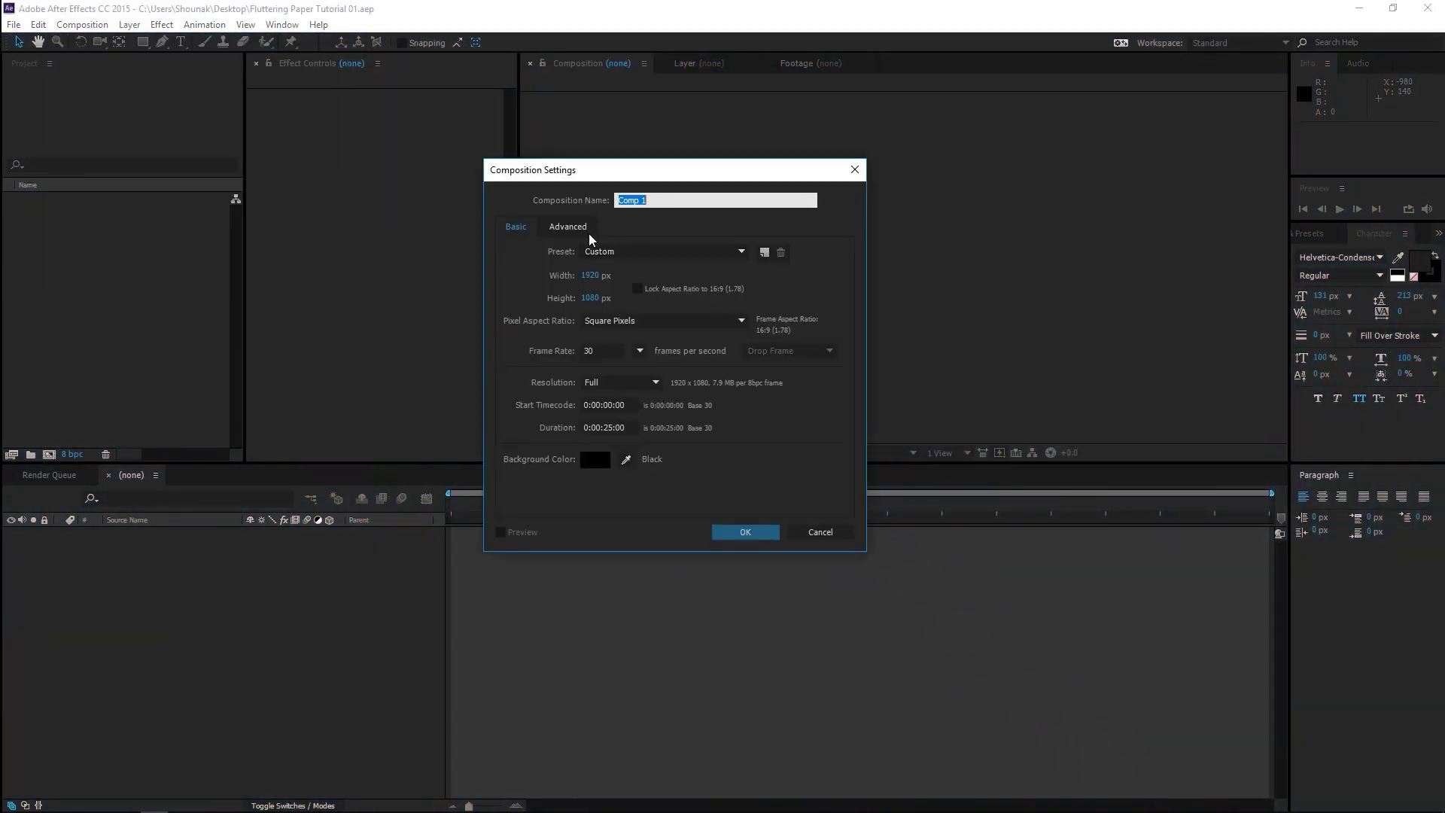
type("Main")
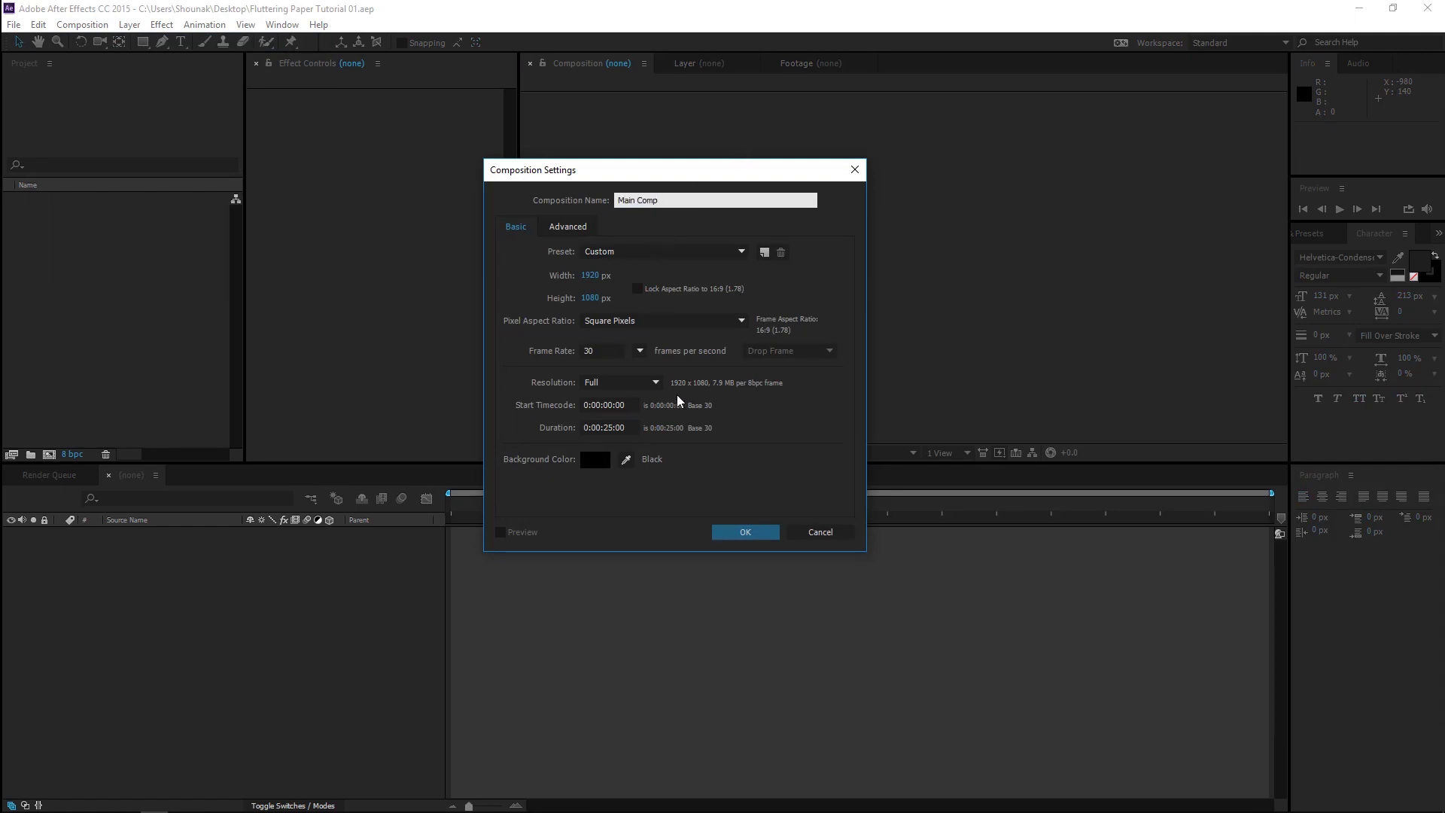
left_click(743, 532)
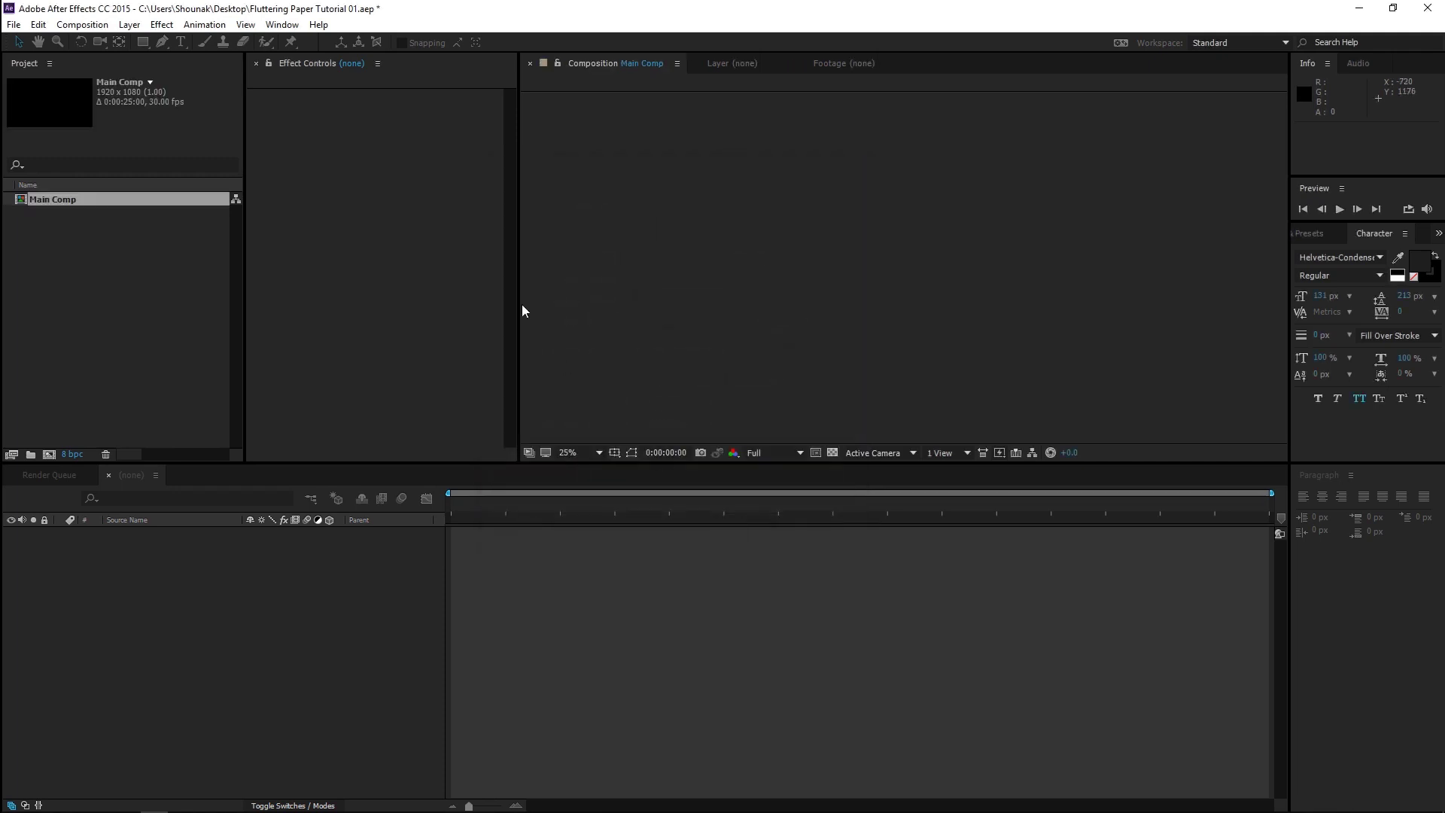
left_click(78, 208)
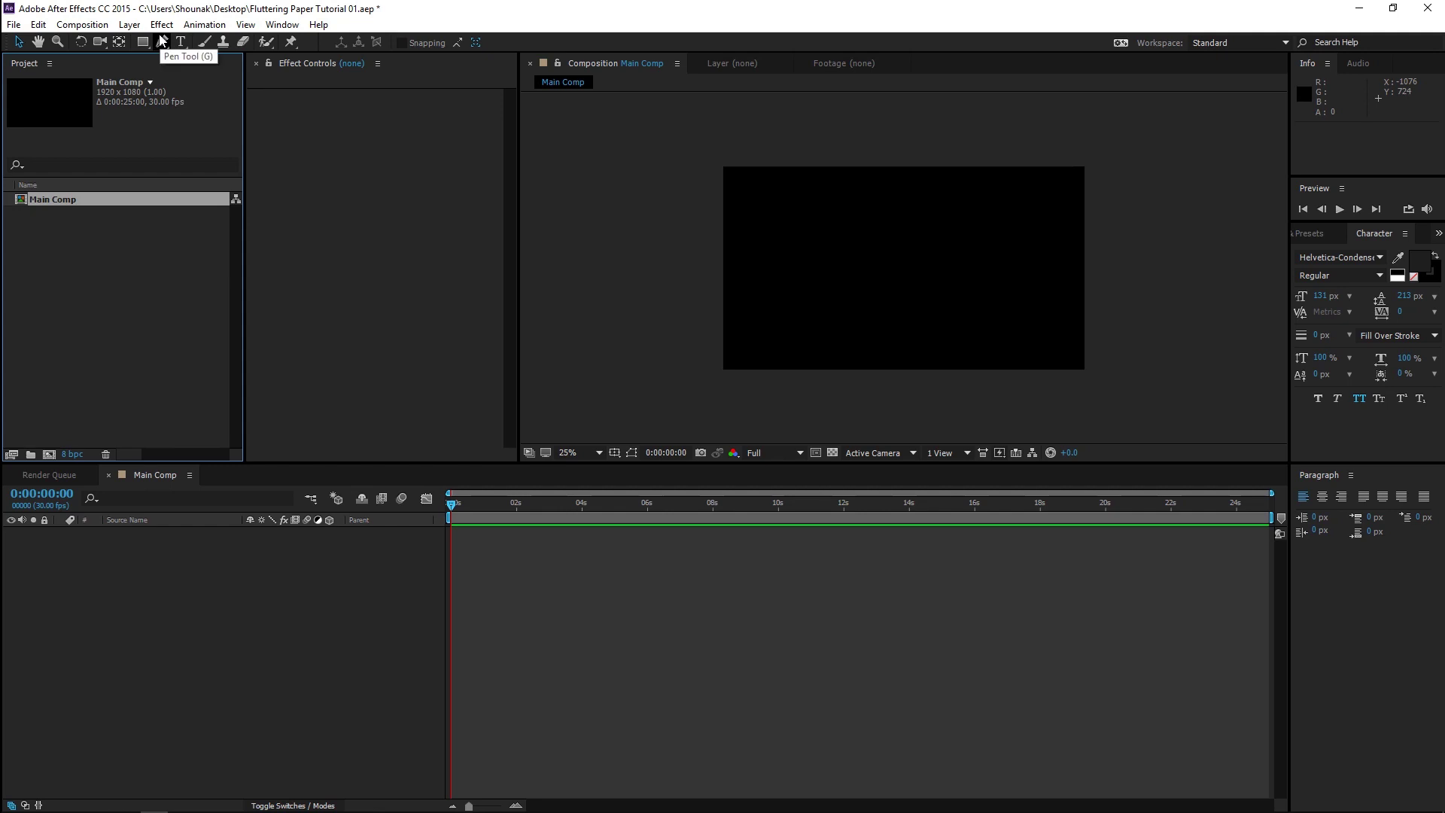
Create a second composition named Paper Comp and add it as a layer in Main Comp.
left_click(83, 25)
left_click(143, 41)
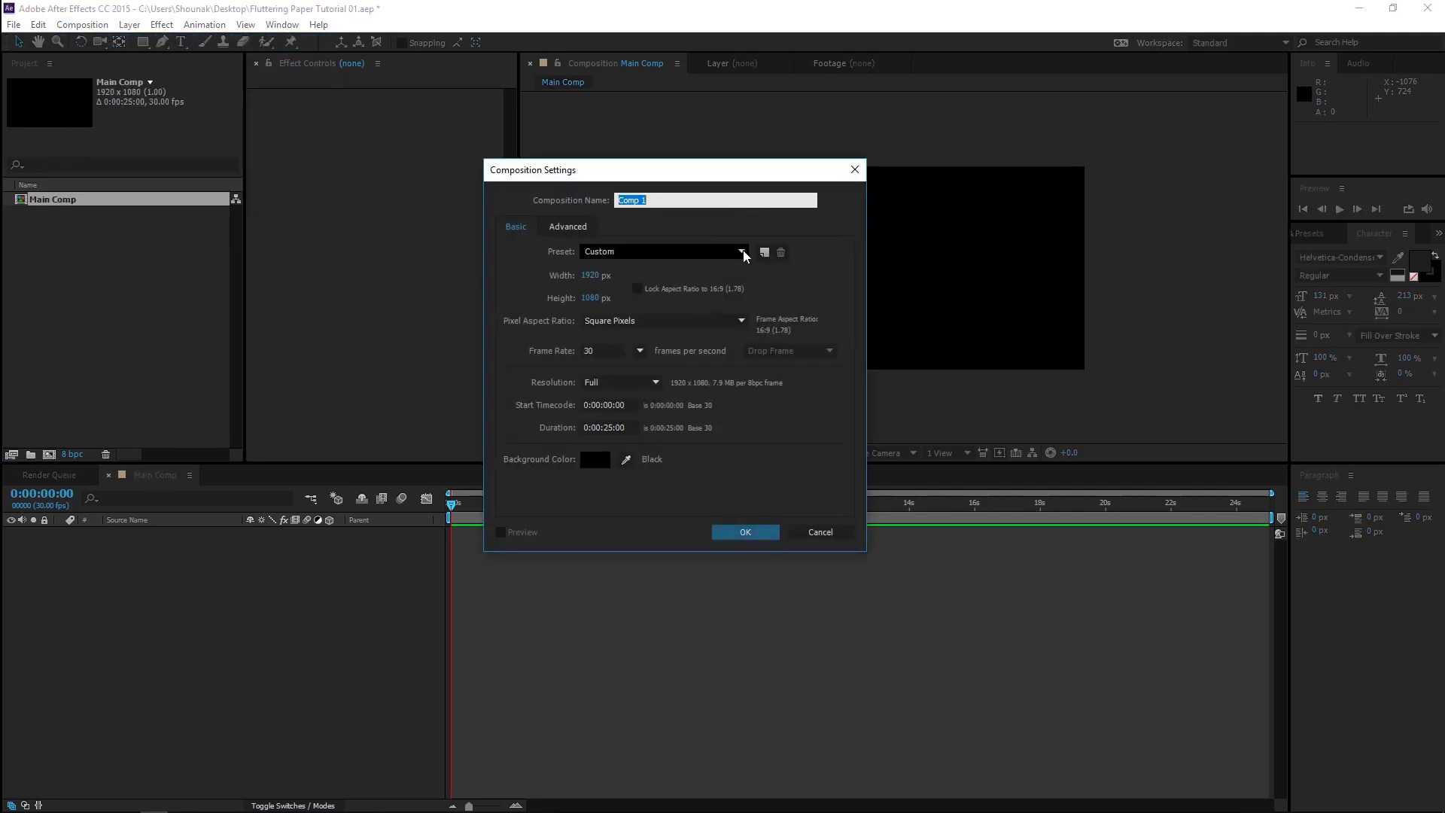
type("Paper")
key("Return")
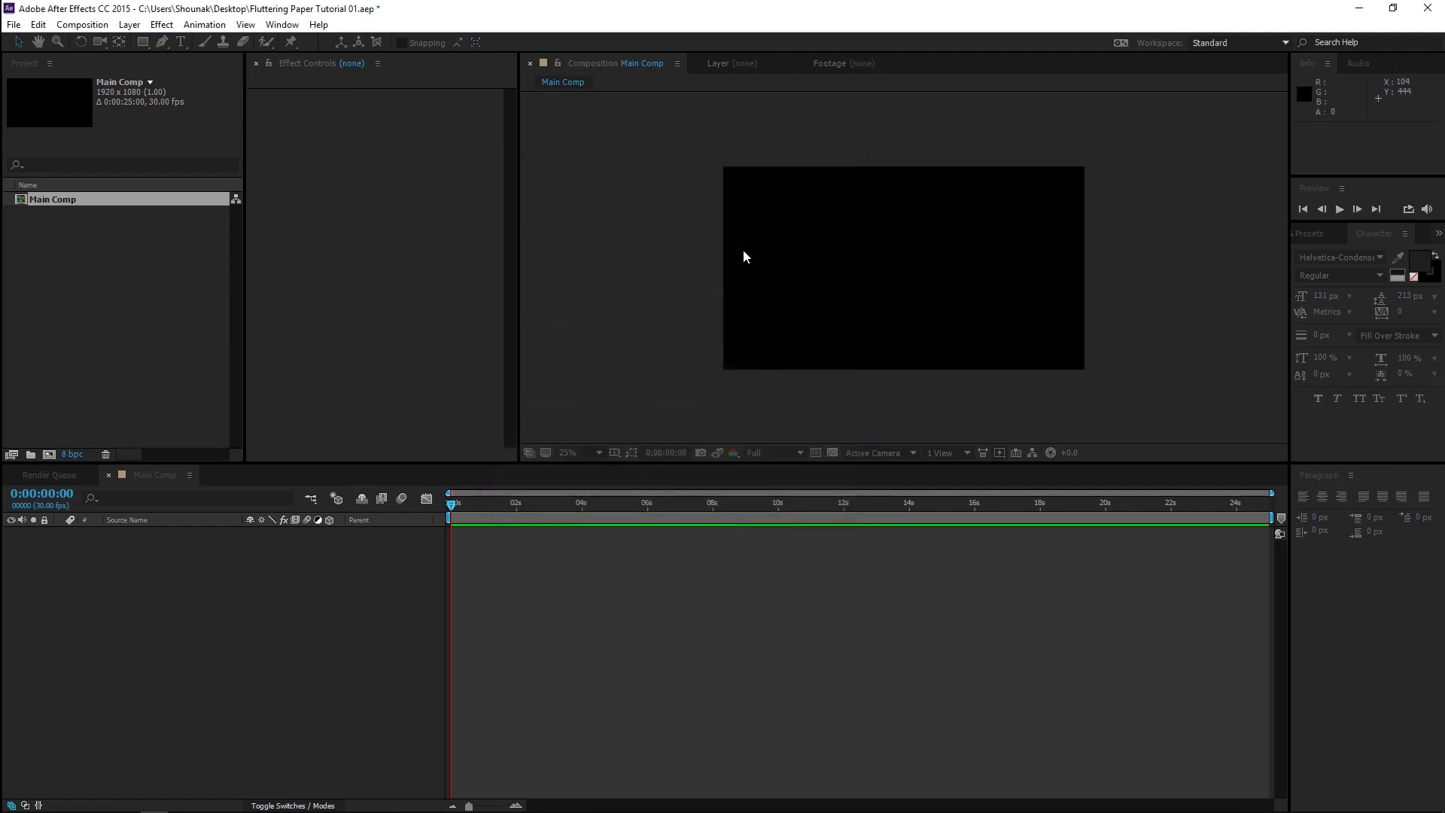
left_click(162, 475)
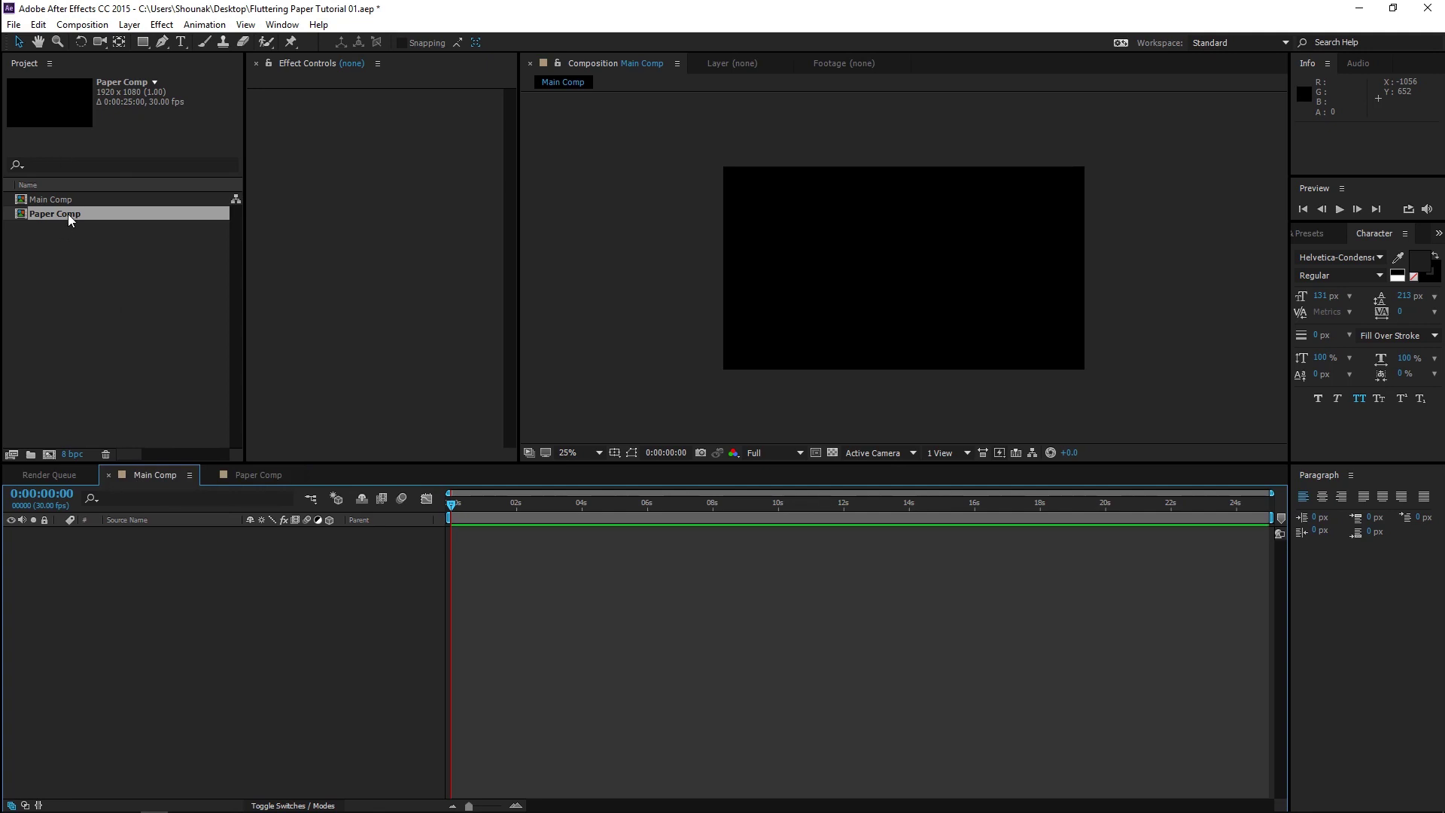
left_click_drag(68, 219, 168, 578)
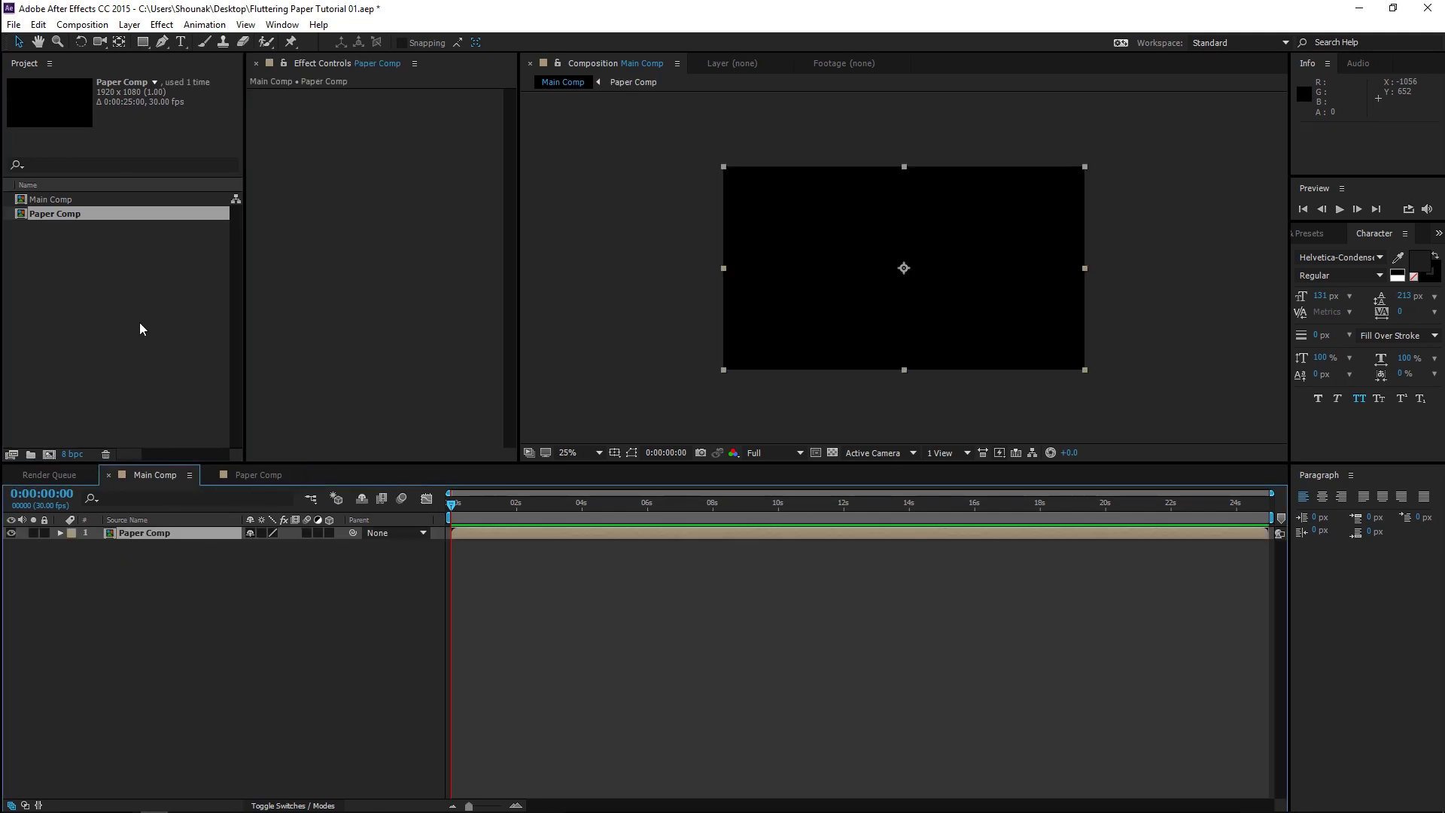
Make a 3000x2000 composition named BG and drag it into Main Comp below Paper Comp.
left_click(82, 24)
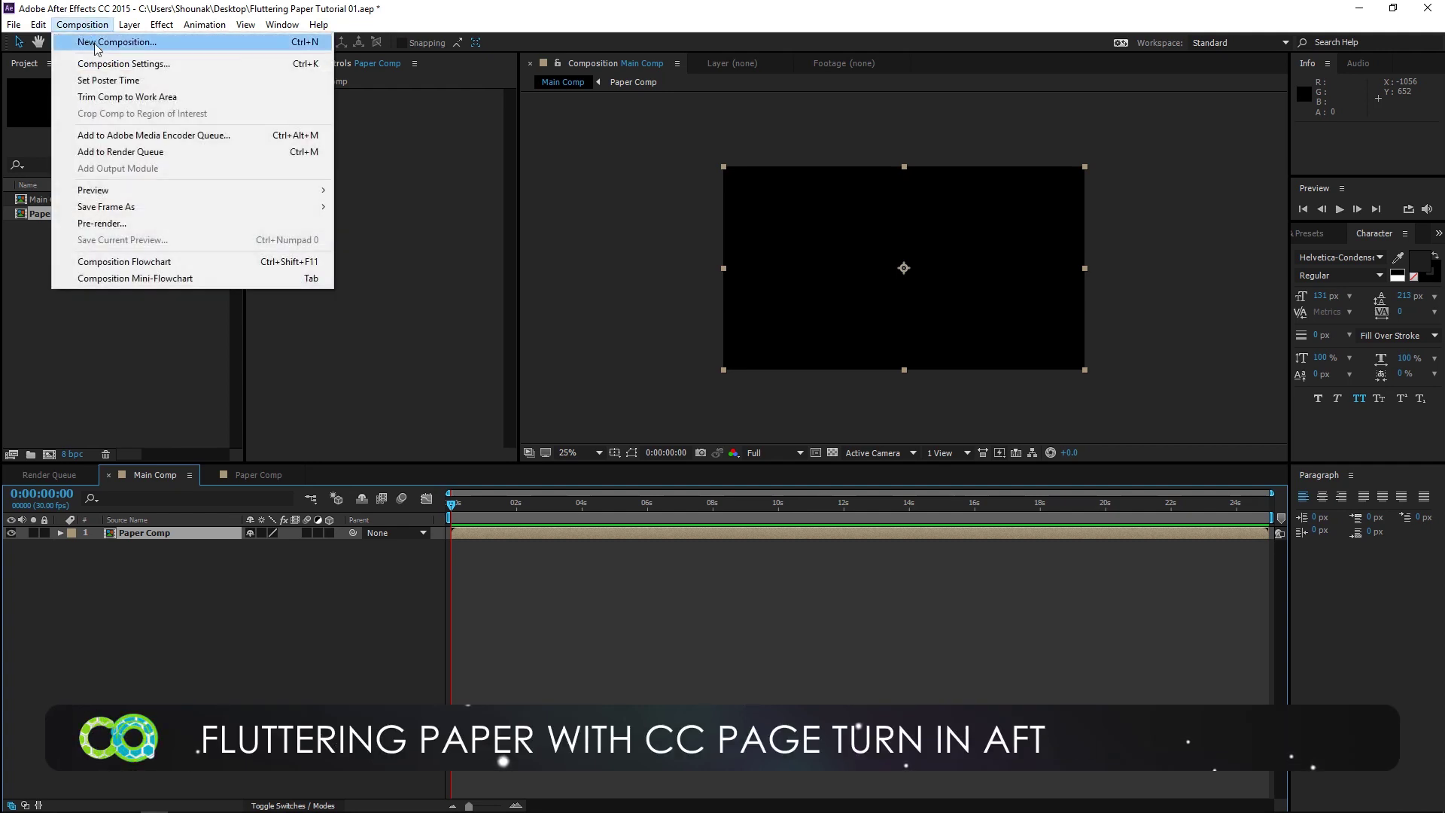
left_click(98, 65)
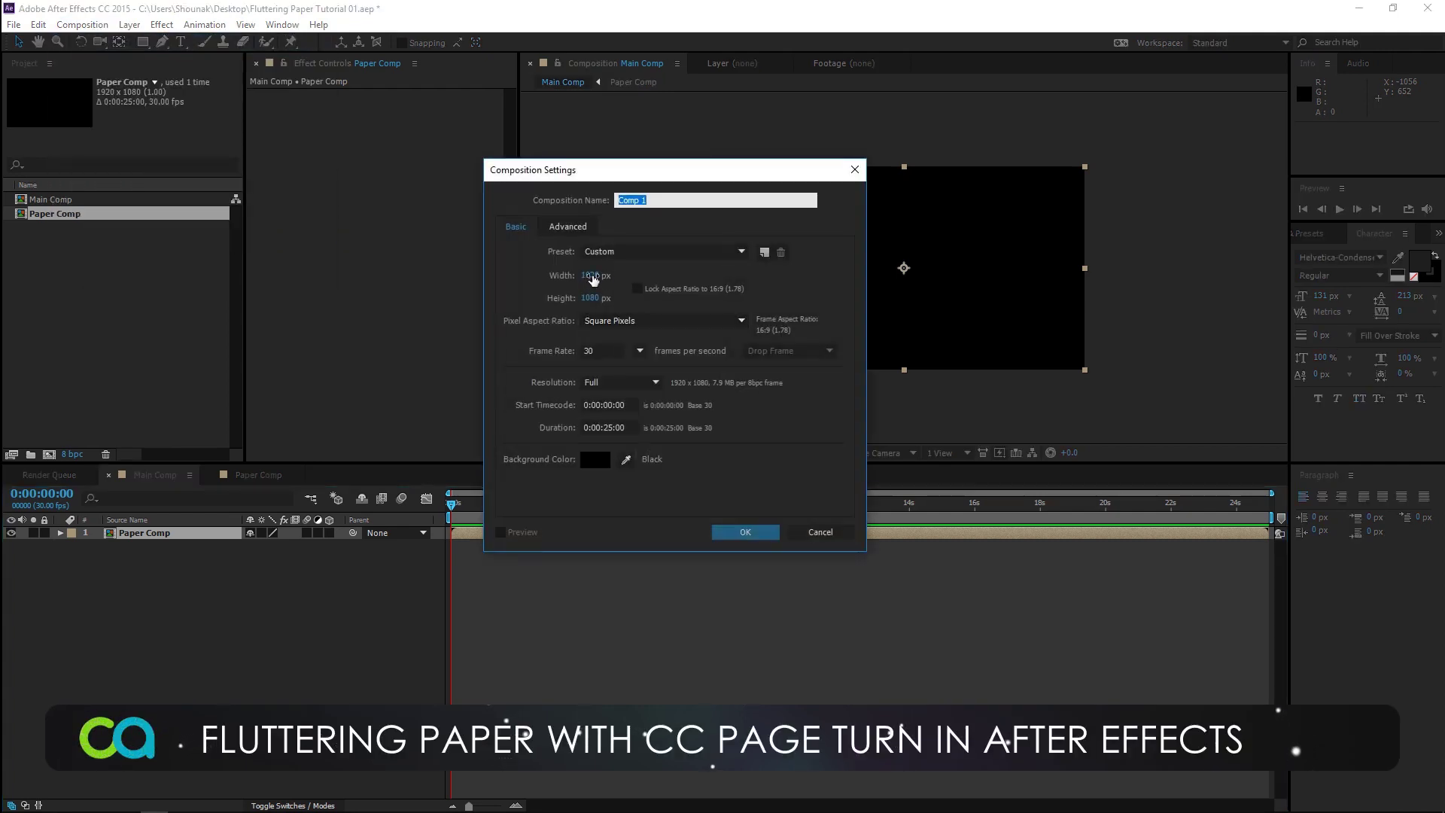
left_click(590, 275)
left_click_drag(677, 200, 568, 202)
type("BG")
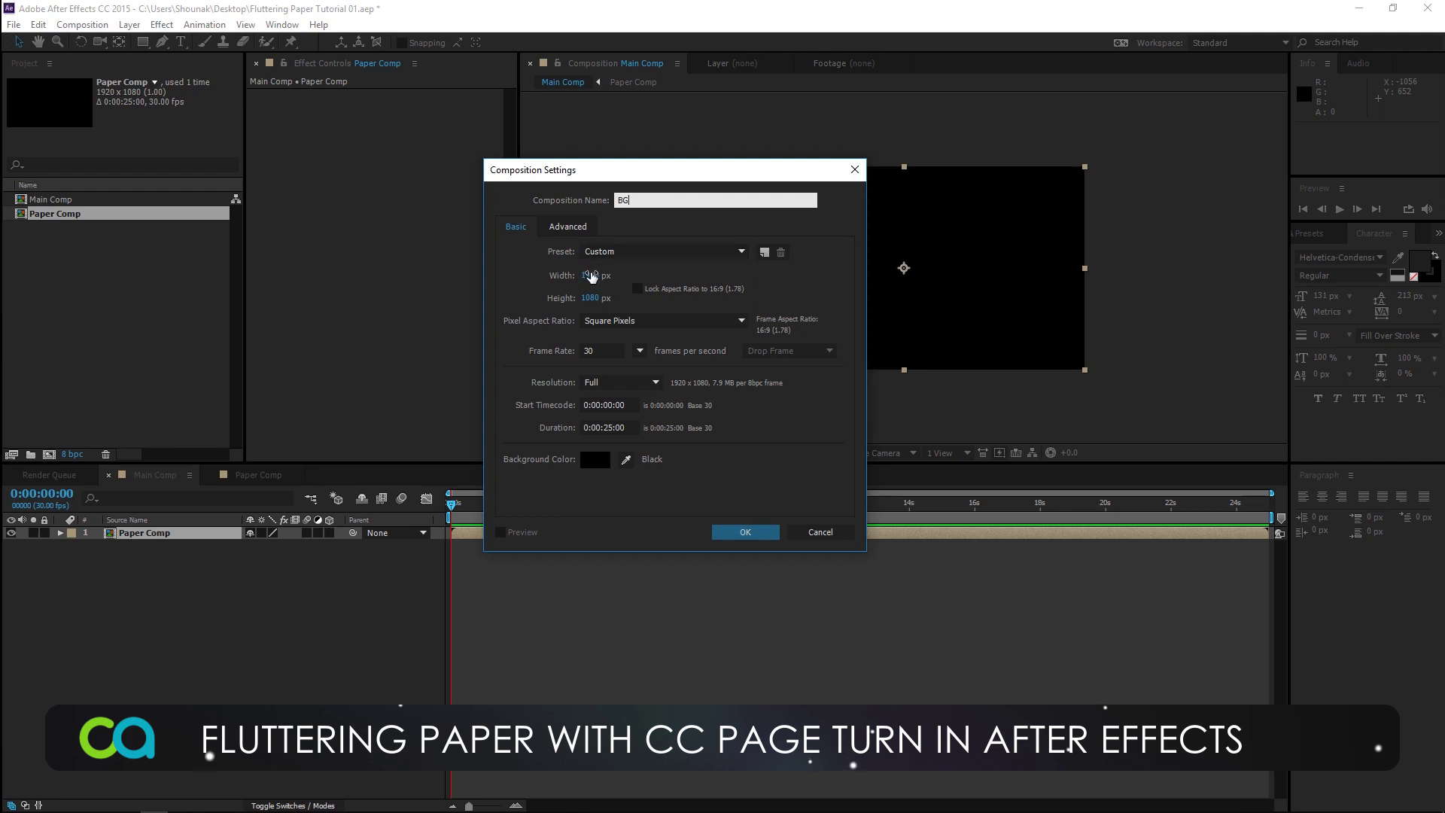
left_click(591, 275)
type("3000")
key("Tab")
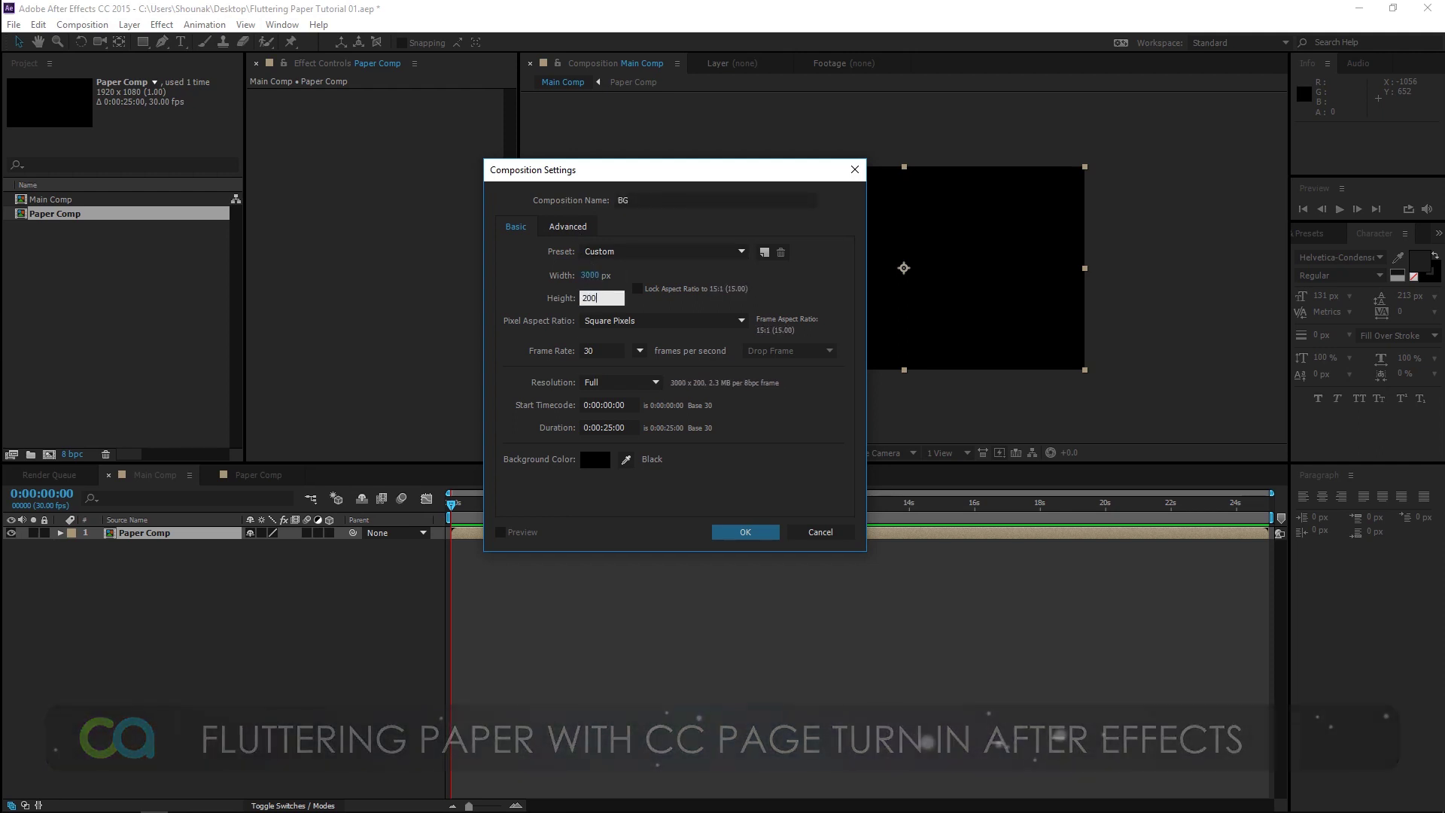
type("2000")
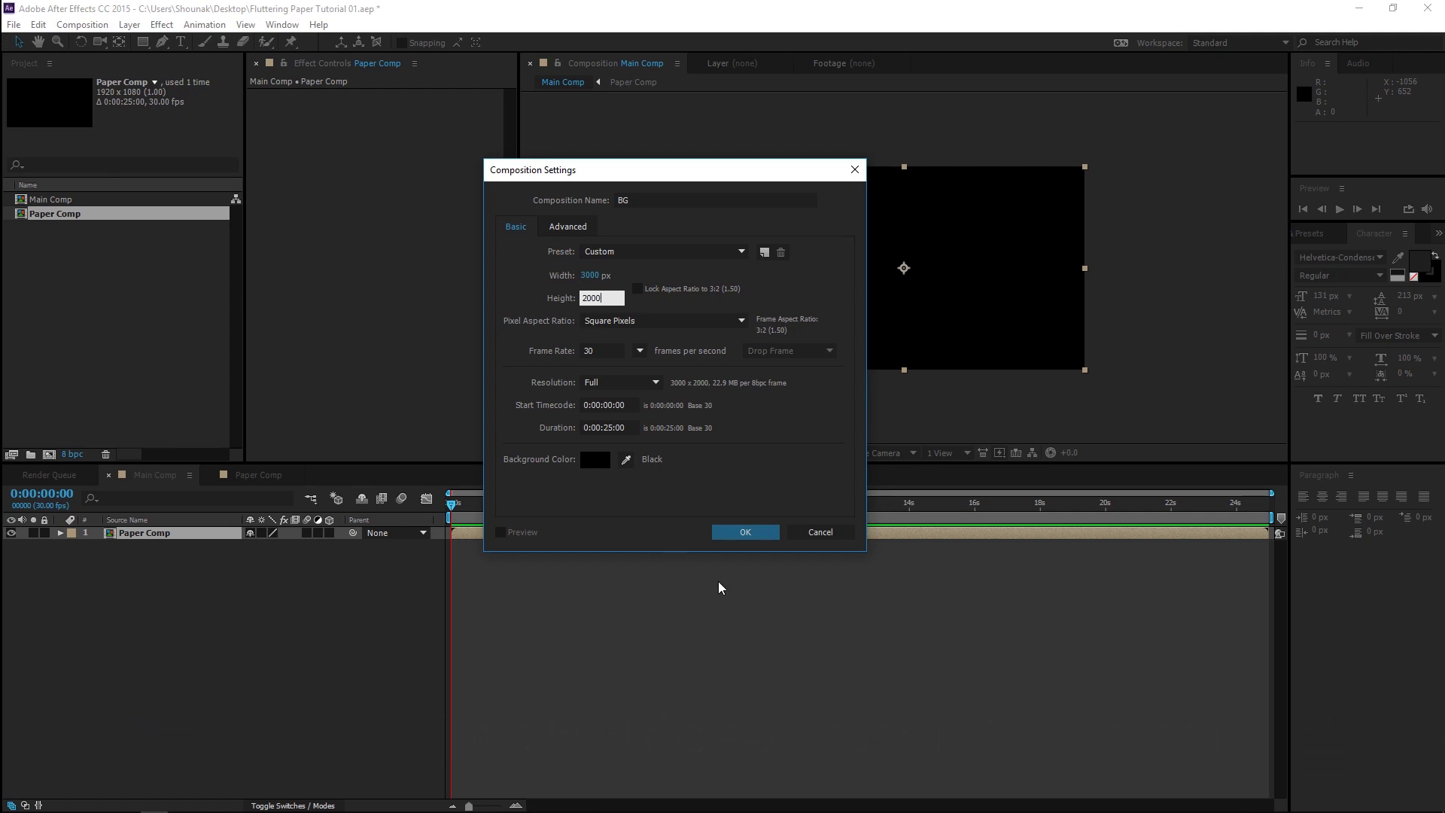
left_click(745, 539)
left_click(161, 479)
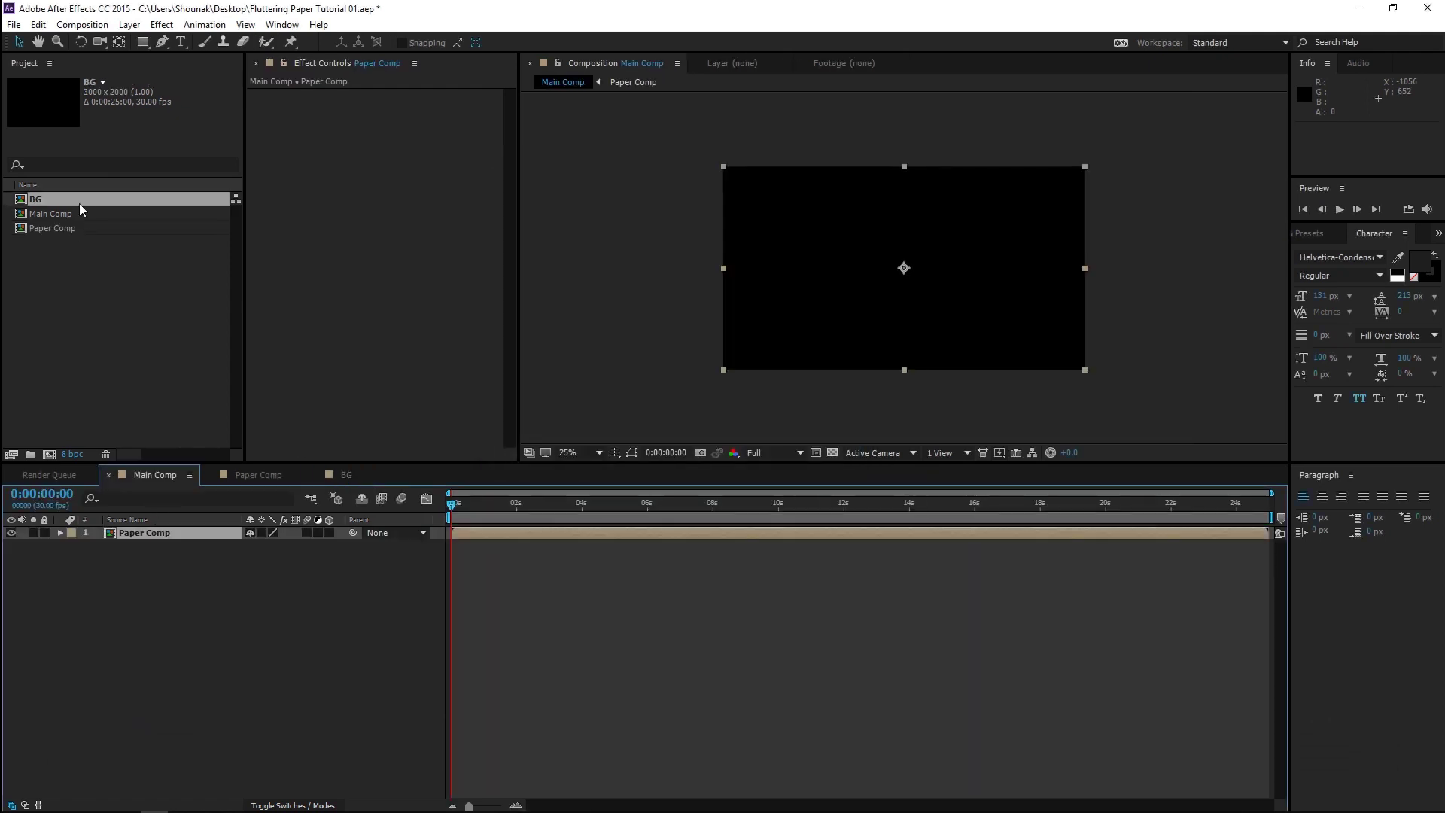
left_click_drag(80, 202, 155, 573)
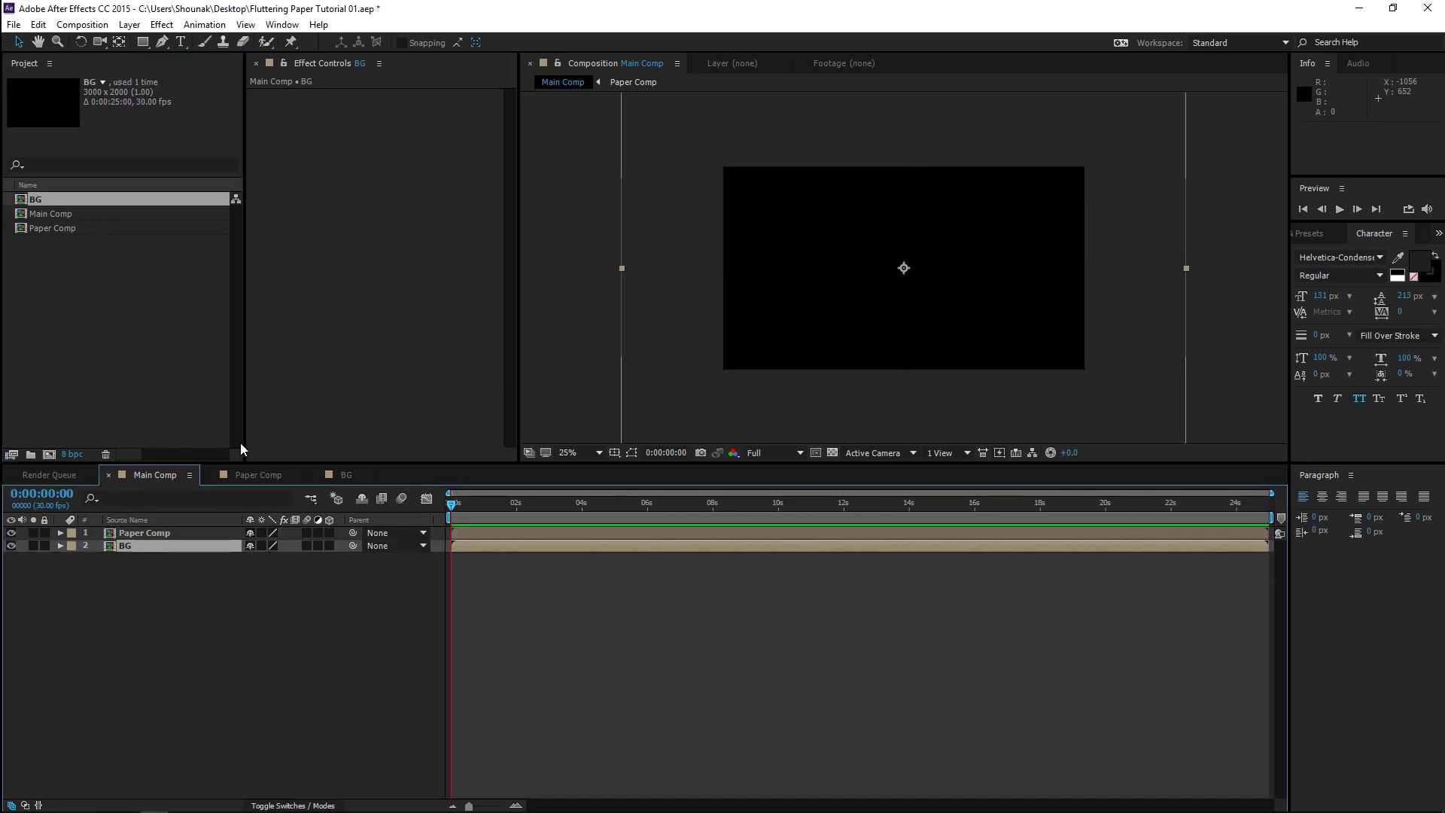
Import Texture BG.jpg and Texture Paper.jpg into the project.
double_click(113, 390)
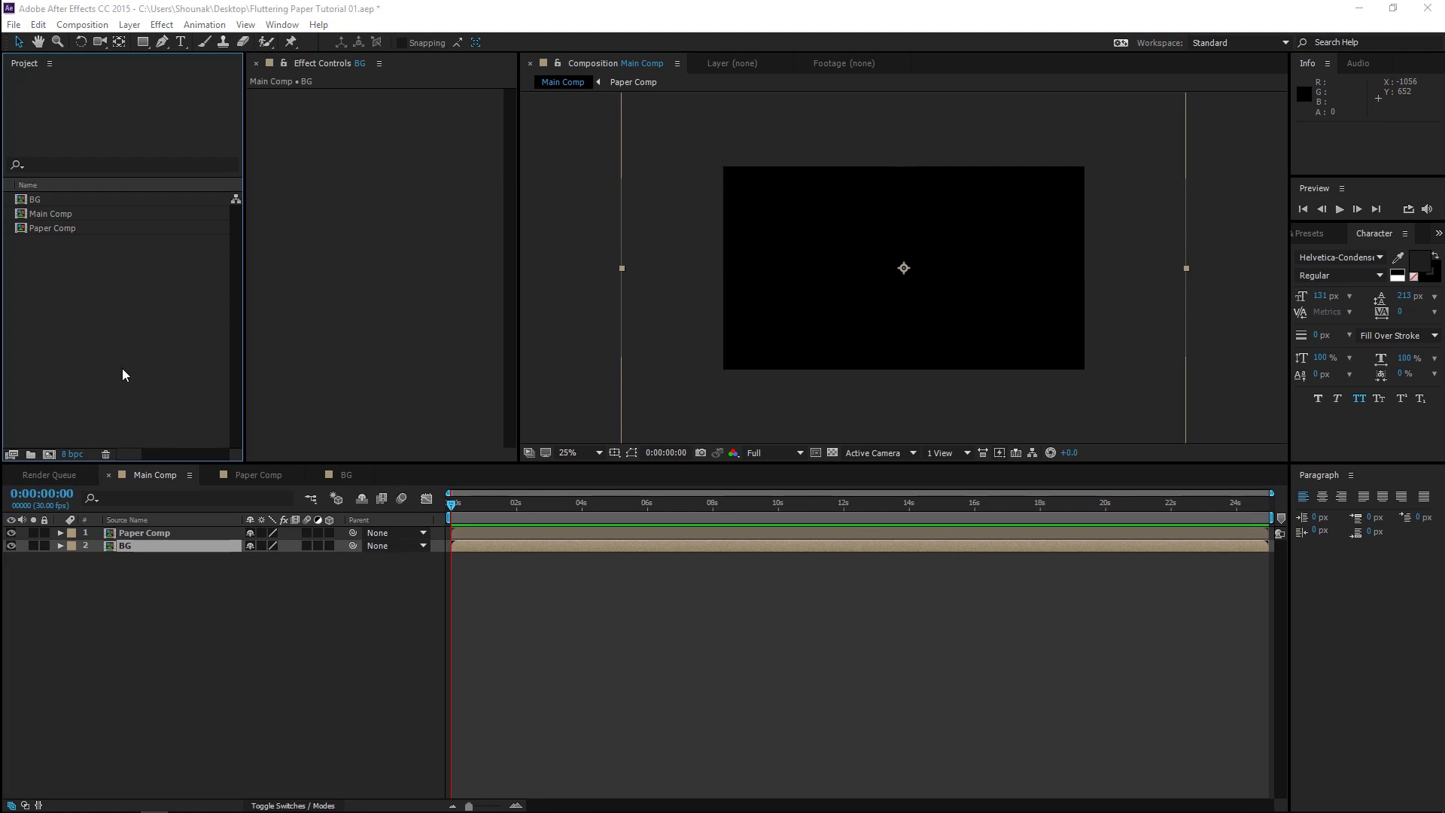
left_click(666, 487)
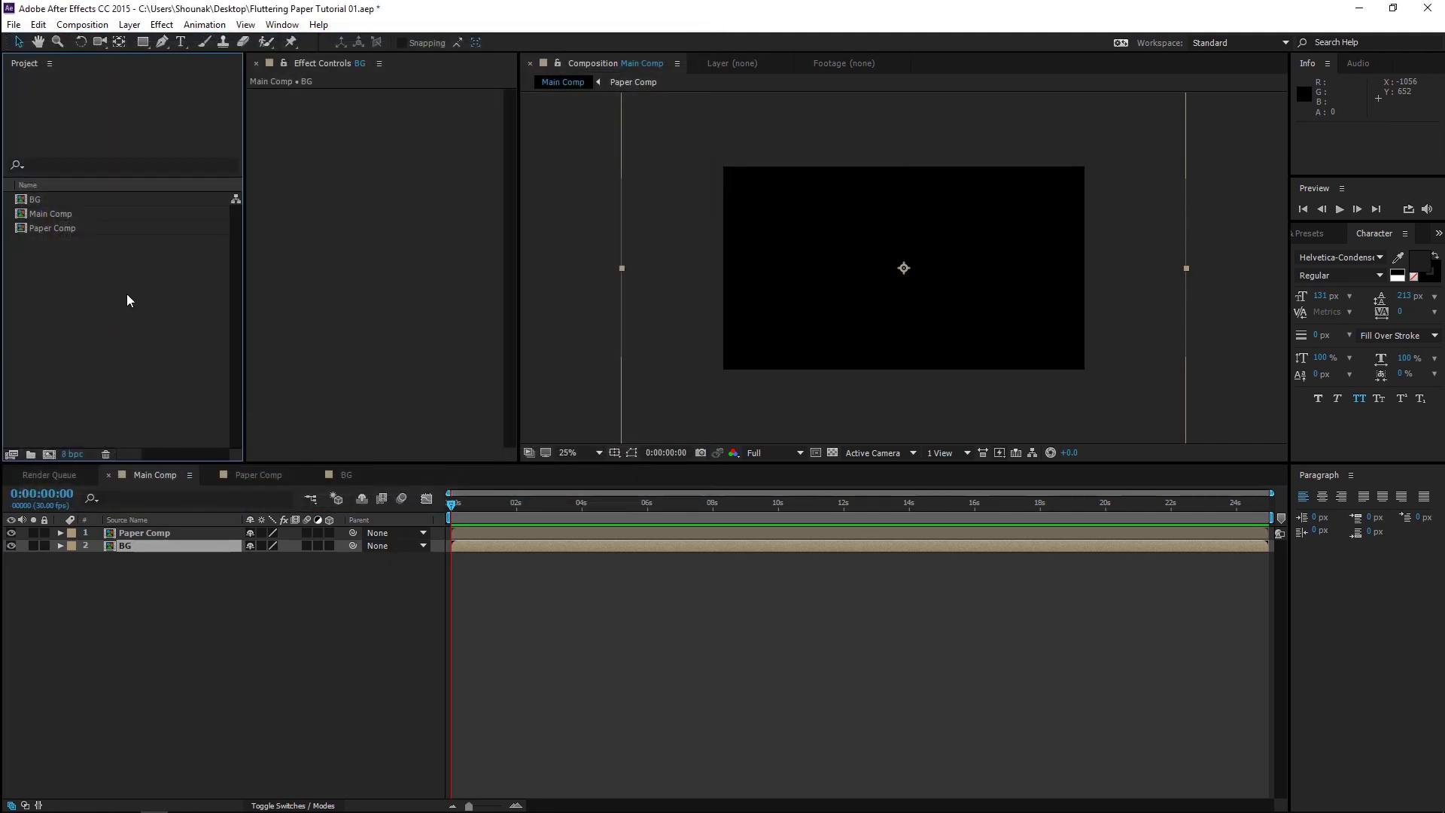
left_click(13, 24)
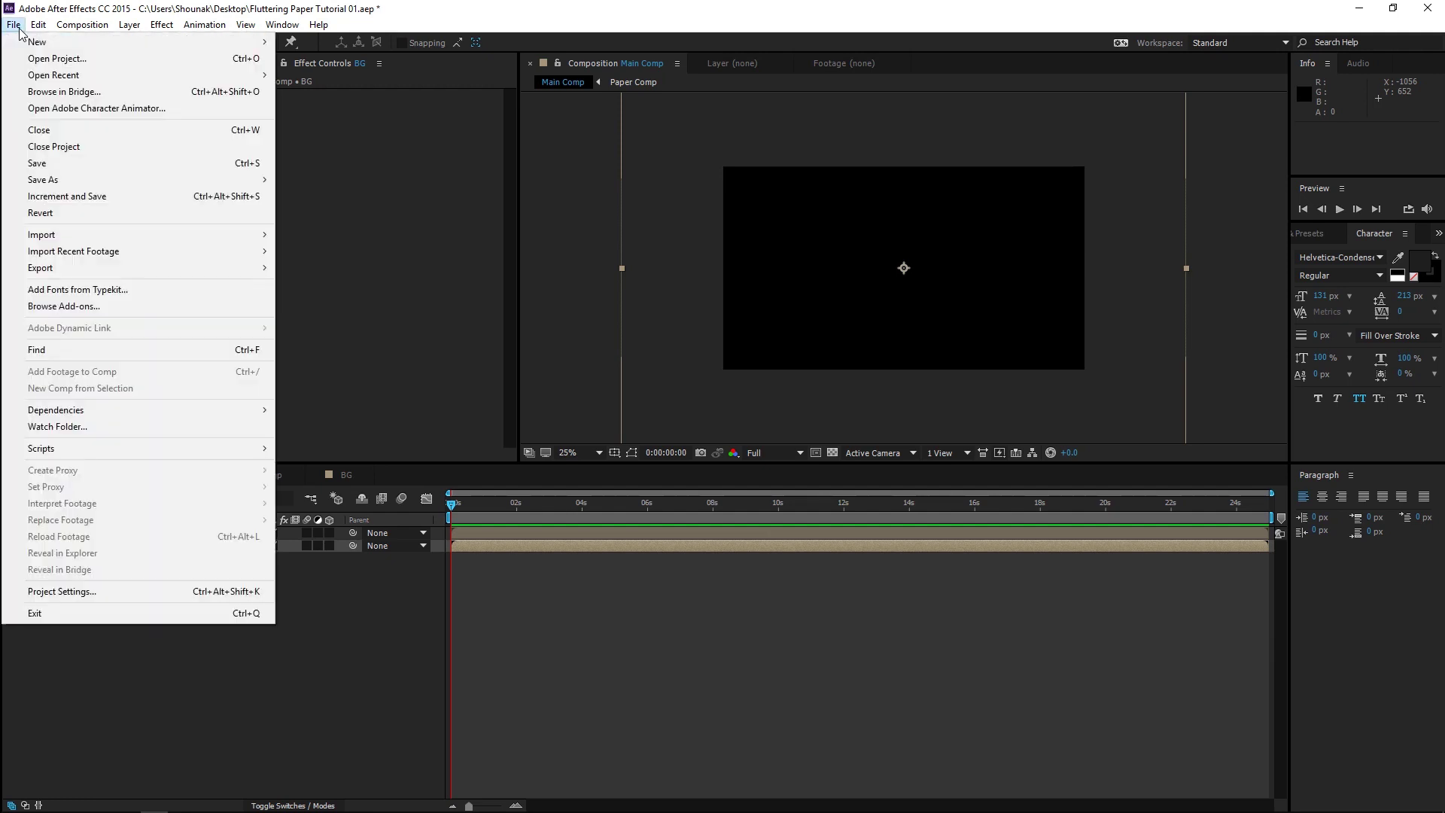
left_click(305, 234)
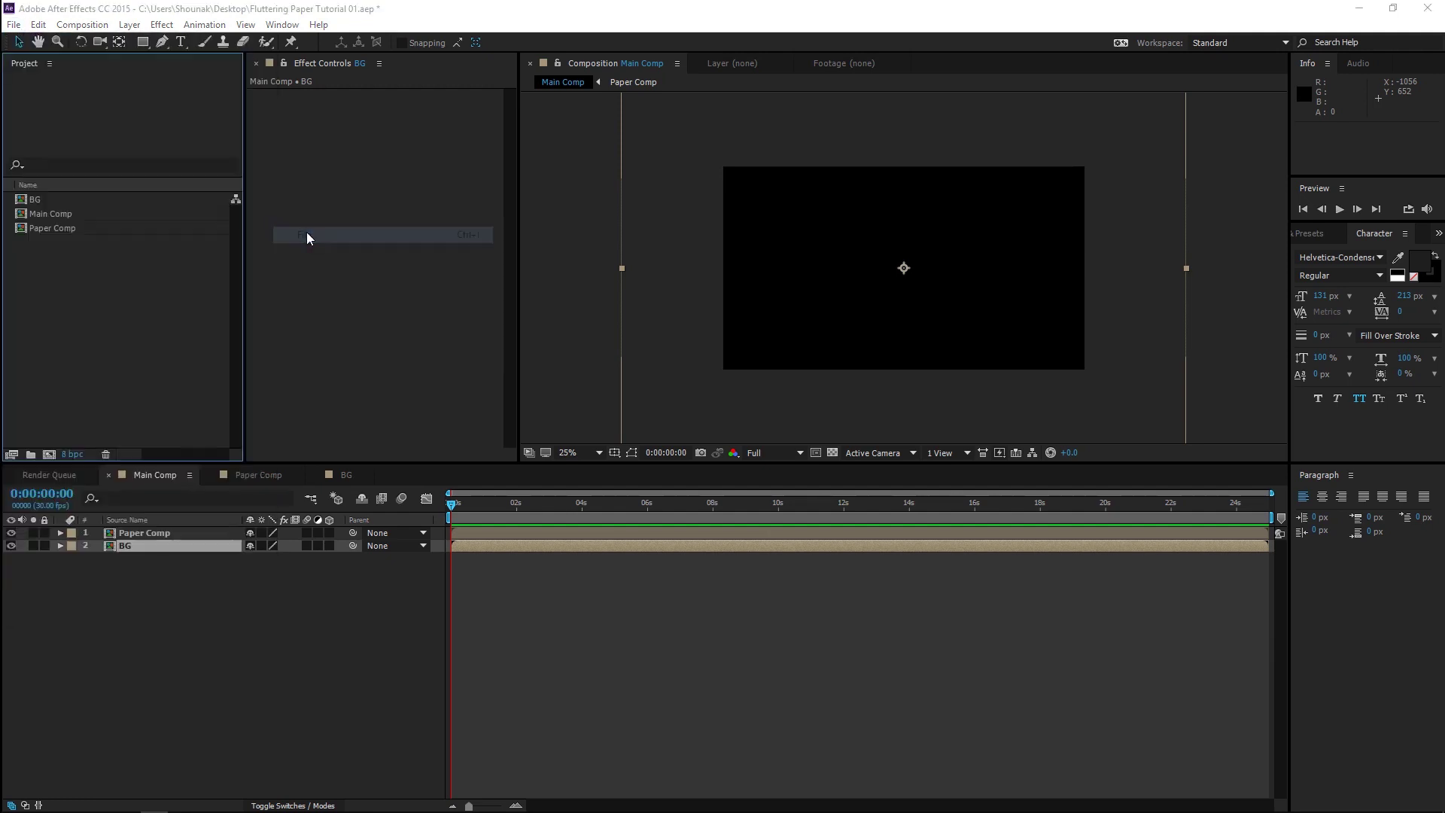
left_click_drag(306, 268, 249, 181)
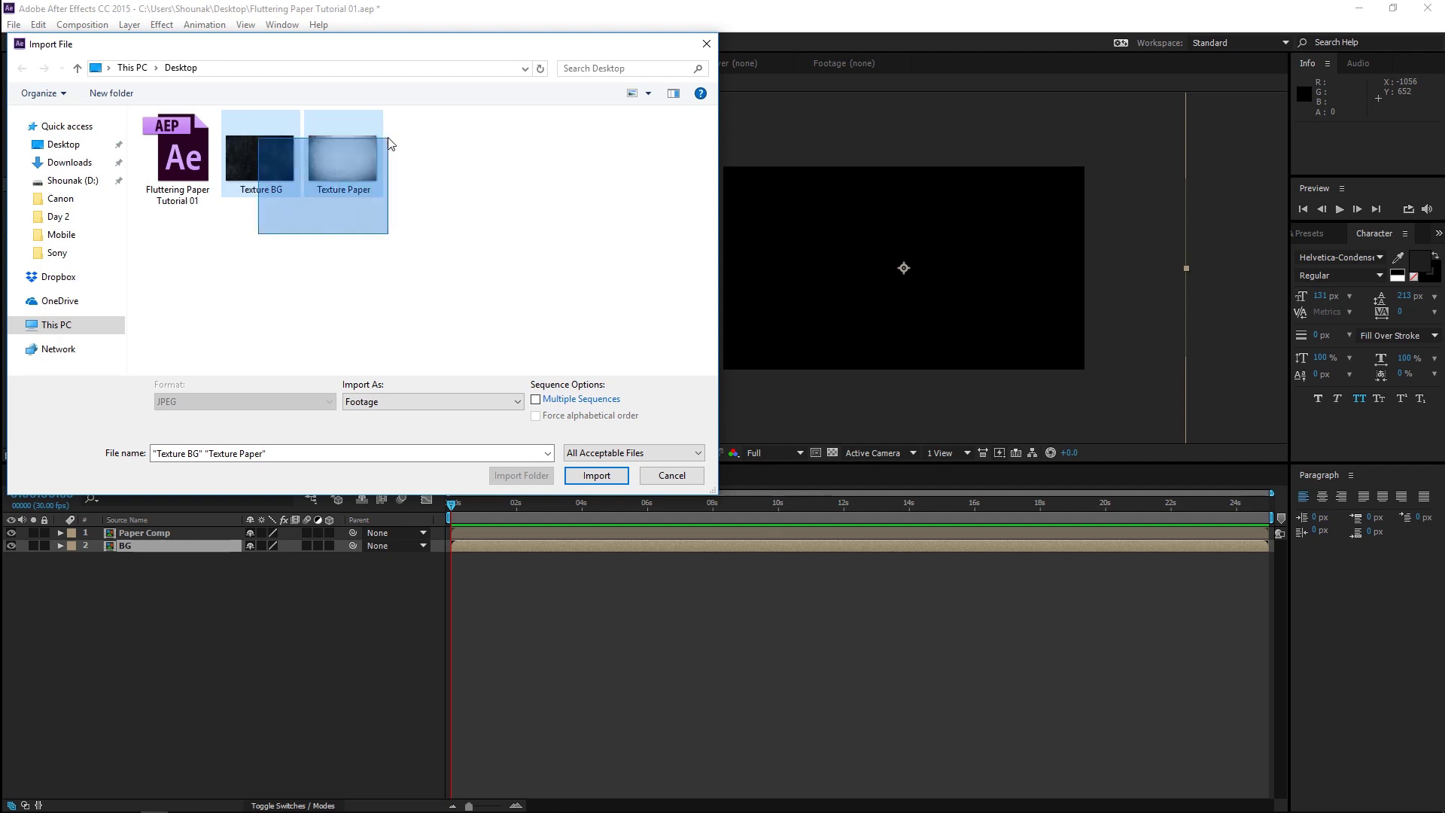
key("Return")
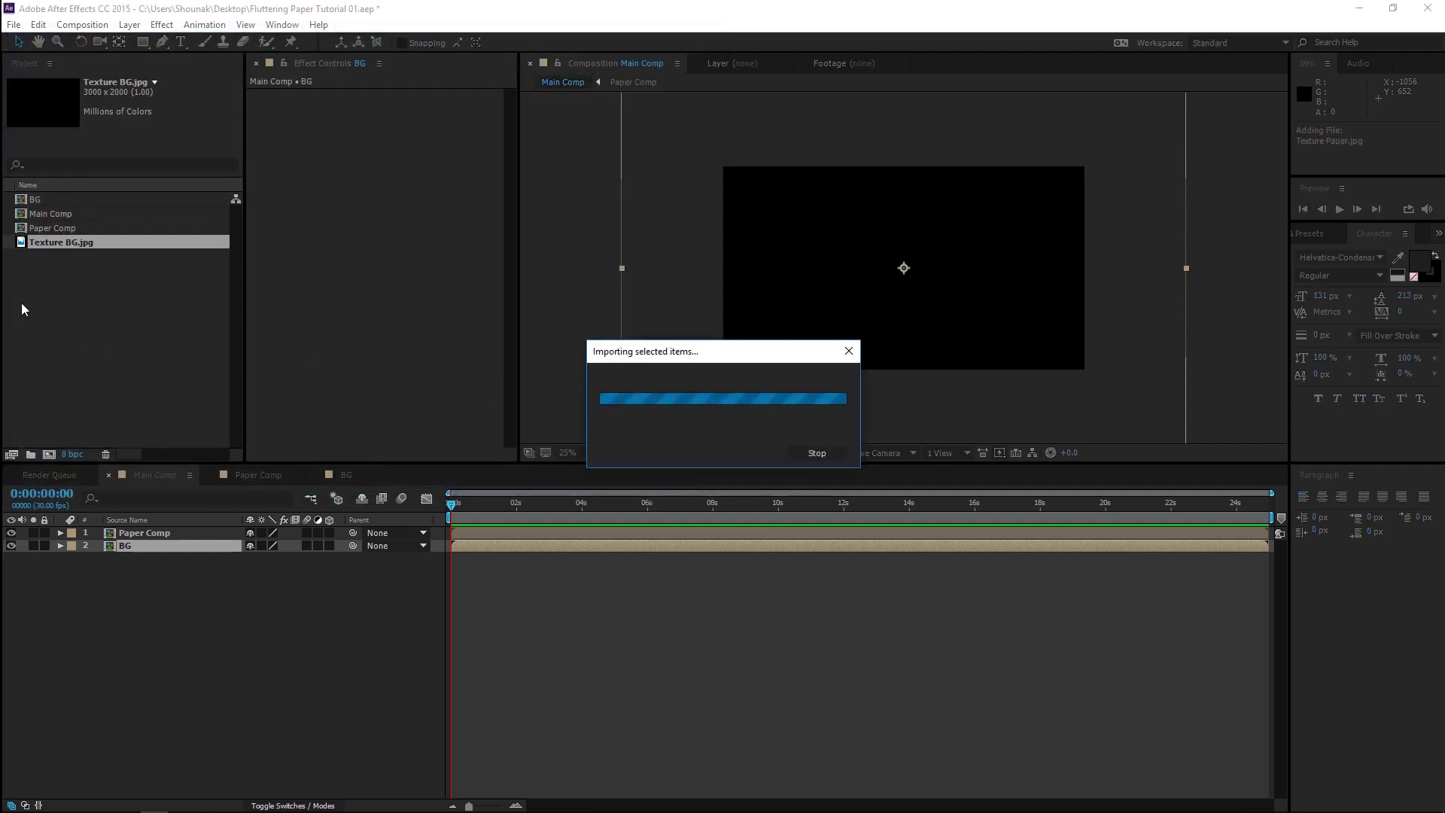
Place Texture BG.jpg in the BG composition, centre it at 25% view, and close BG.
left_click(93, 293)
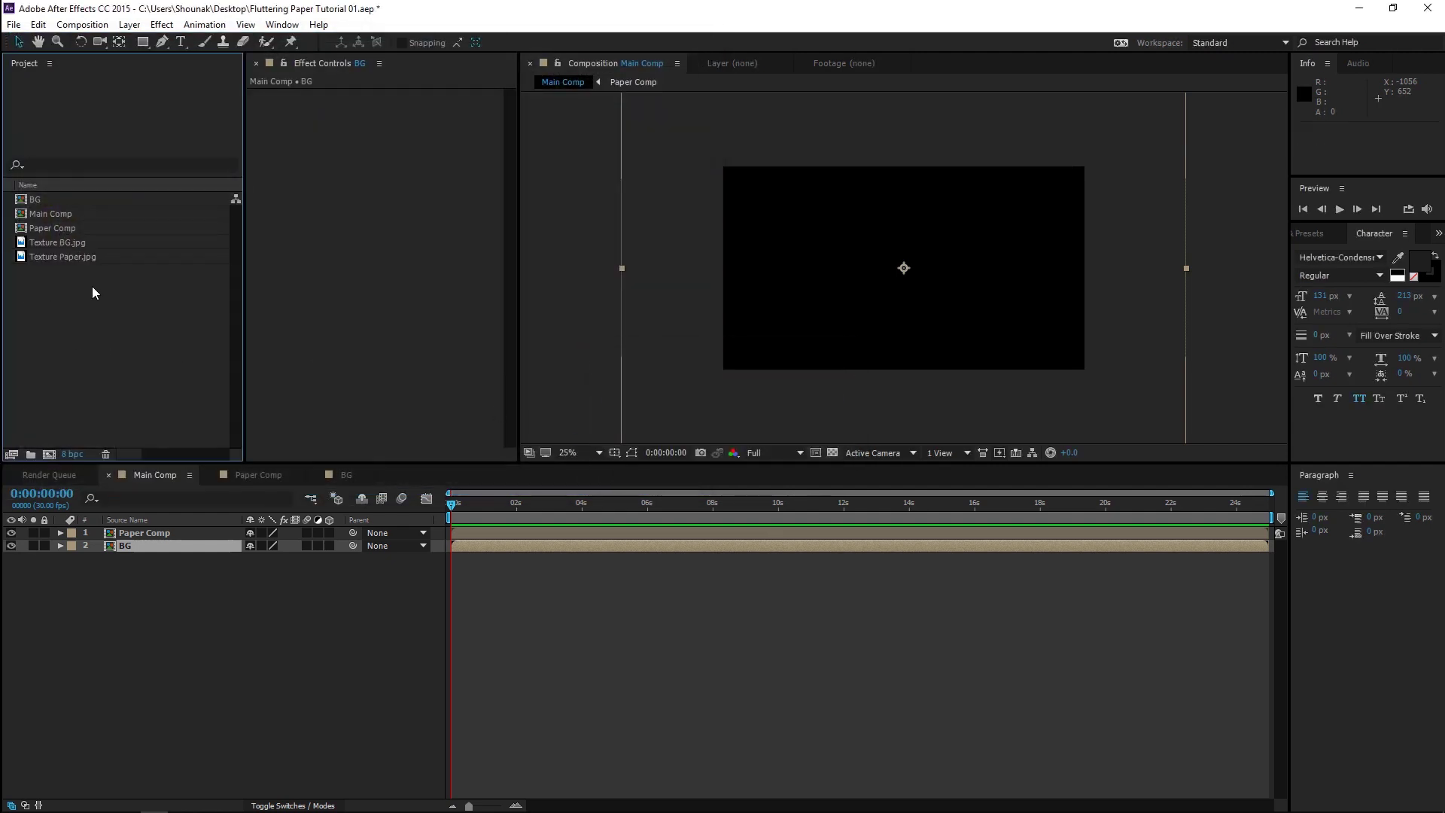
left_click(335, 476)
left_click(65, 246)
left_click_drag(65, 251, 132, 574)
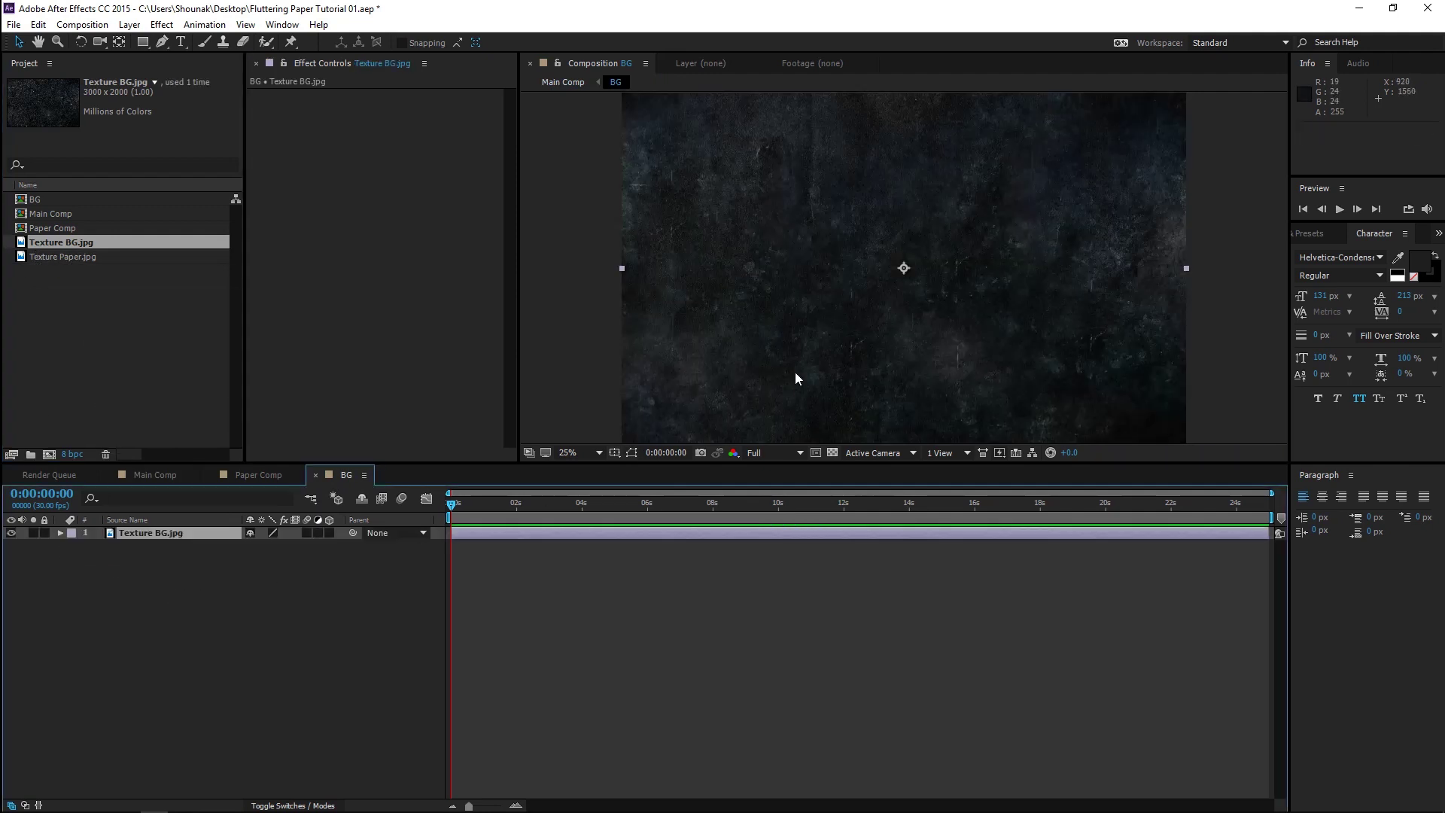
key("comma")
key("period")
left_click_drag(914, 284, 882, 329)
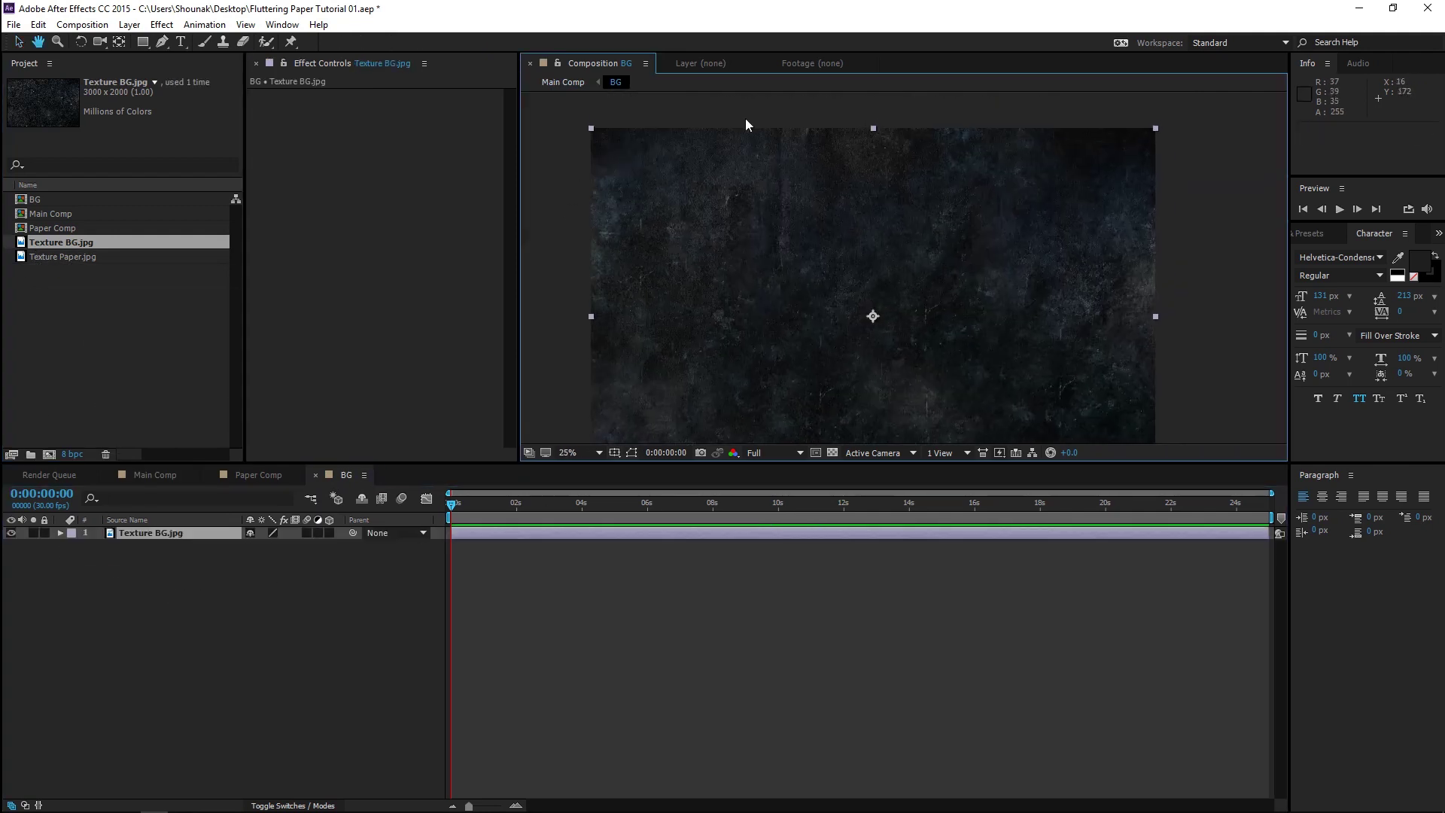
left_click(316, 475)
Put Texture Paper.jpg into Paper Comp and scale it down to about two-thirds.
left_click(258, 482)
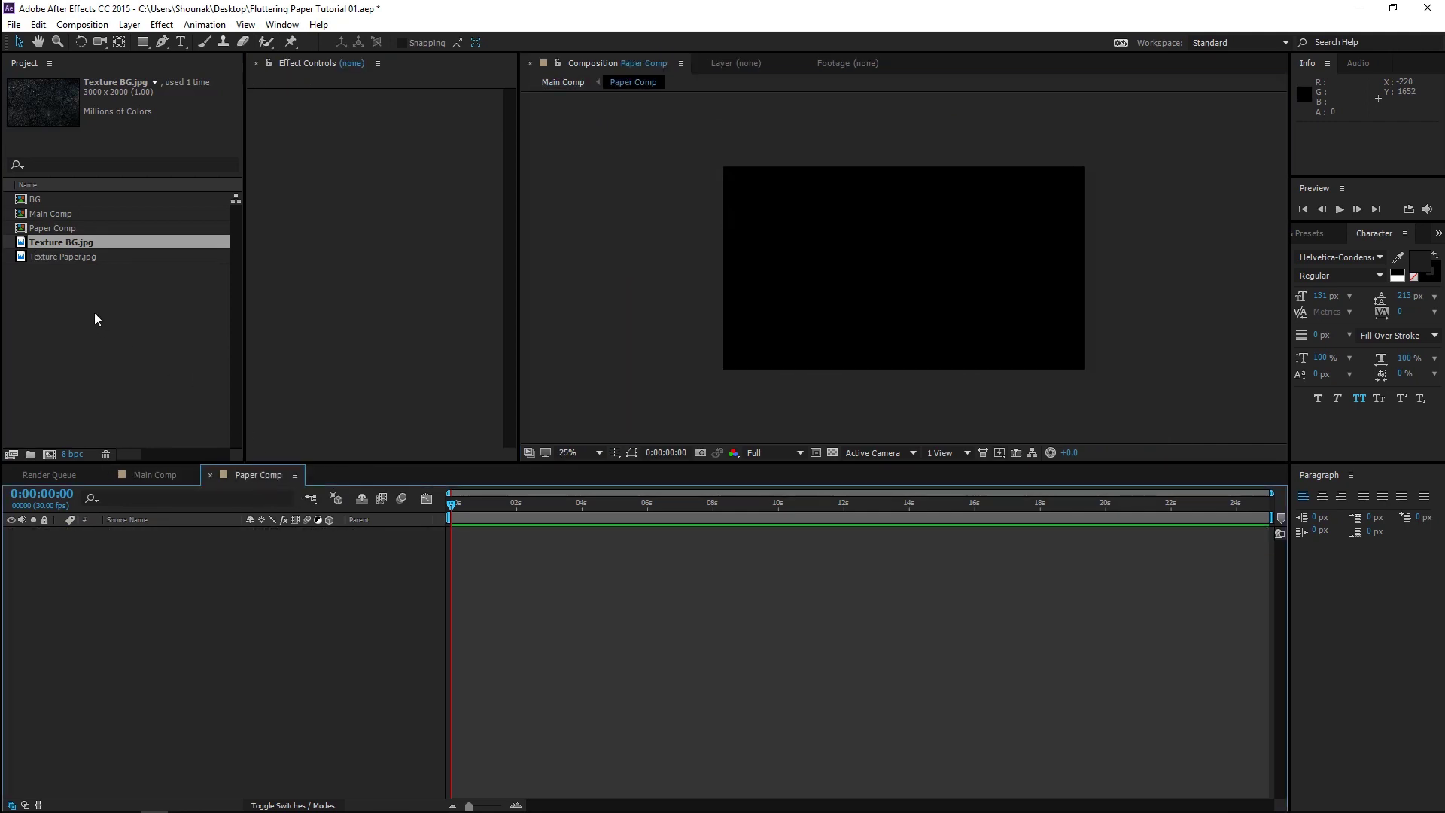
left_click_drag(80, 258, 143, 608)
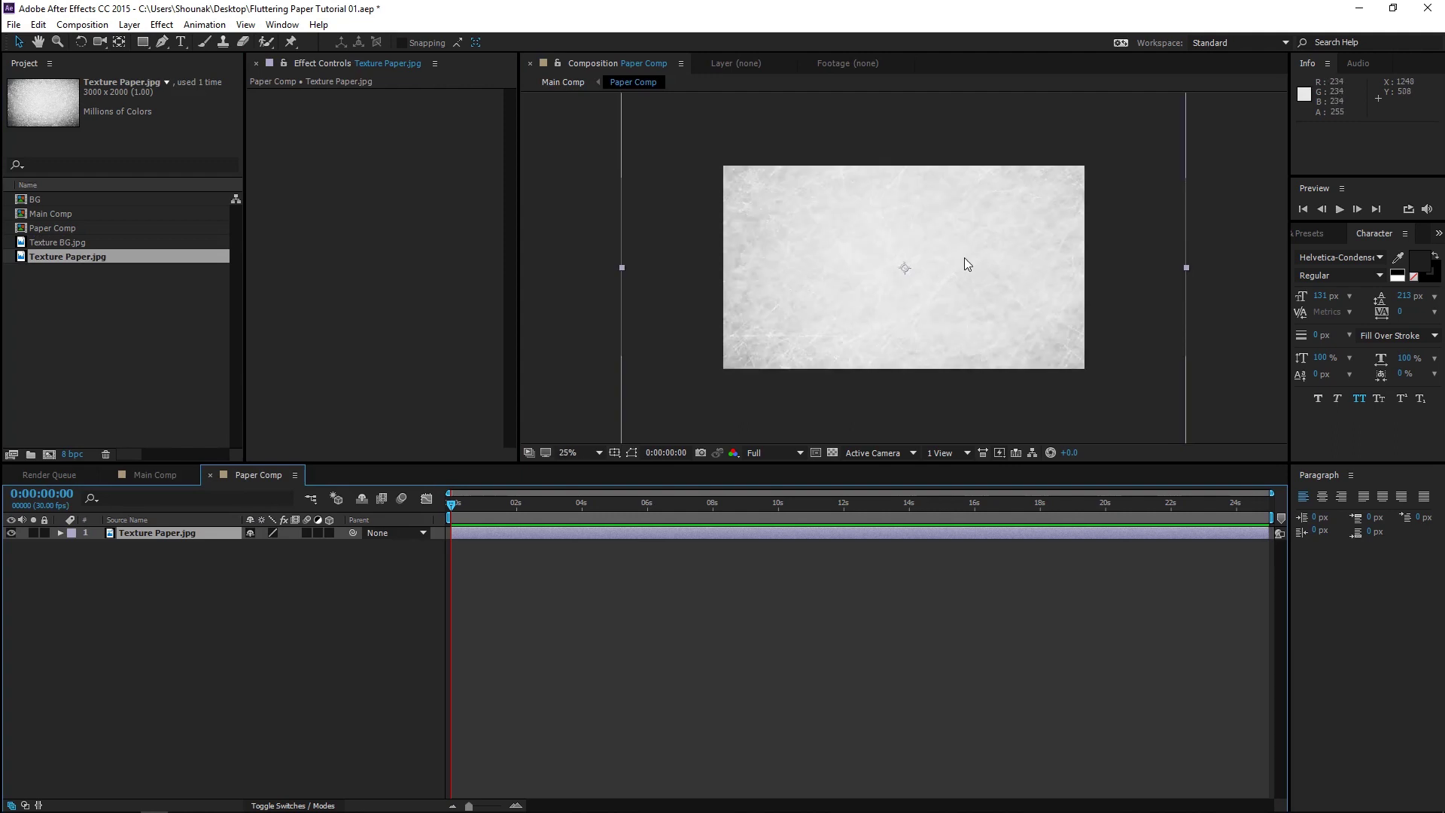
key("space")
left_click_drag(968, 254, 984, 218)
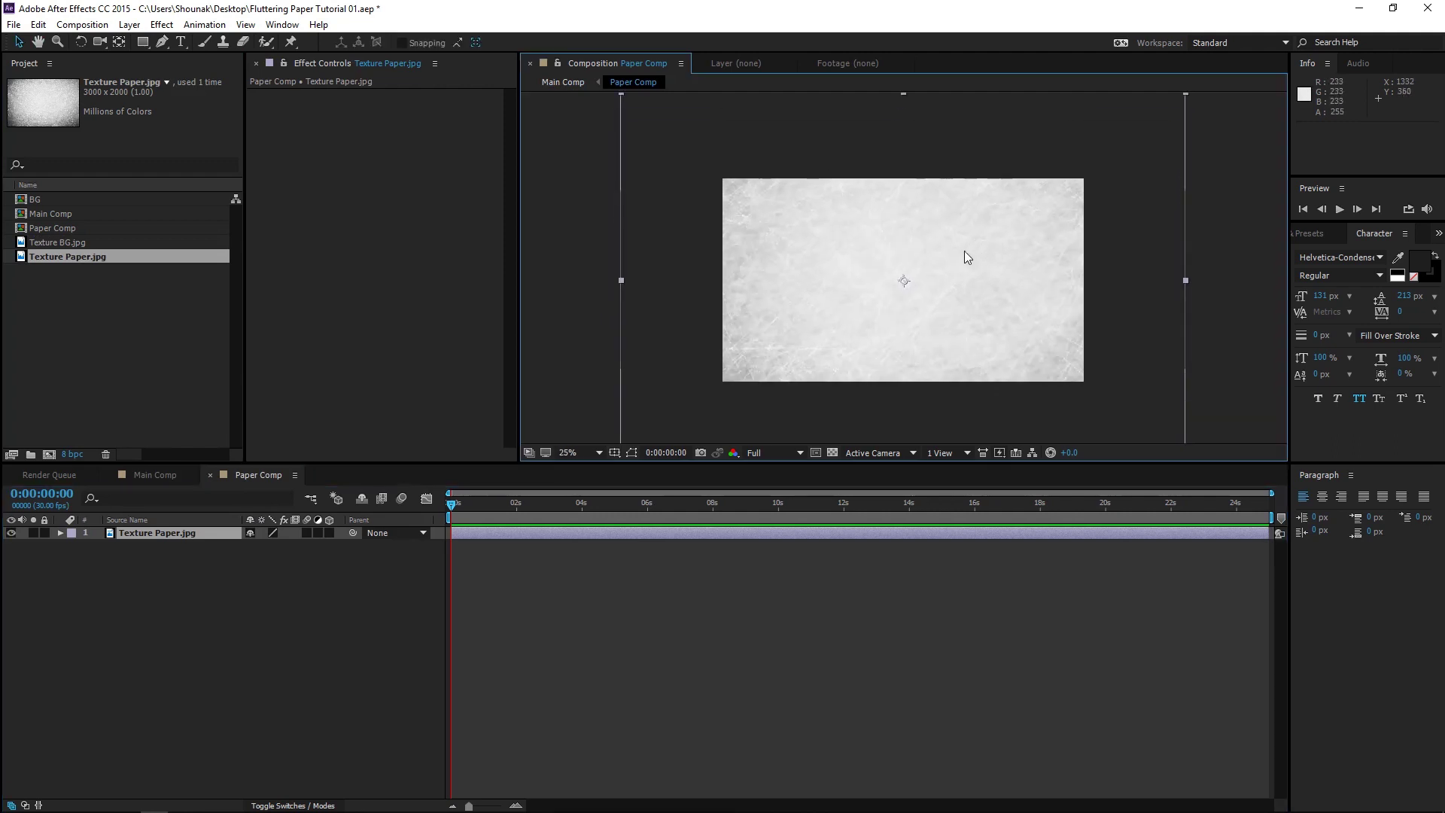
key("s")
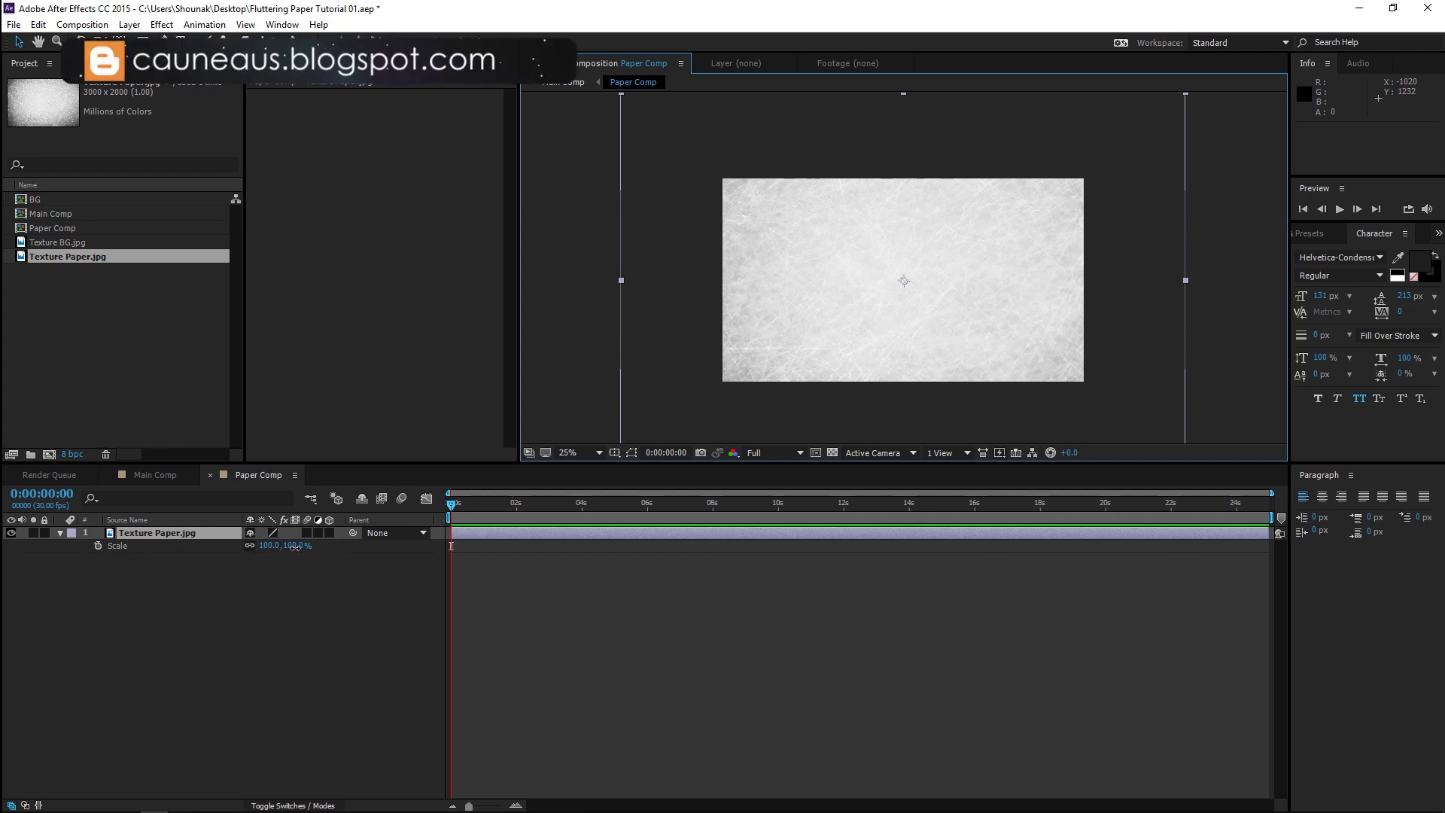
left_click_drag(295, 548, 269, 549)
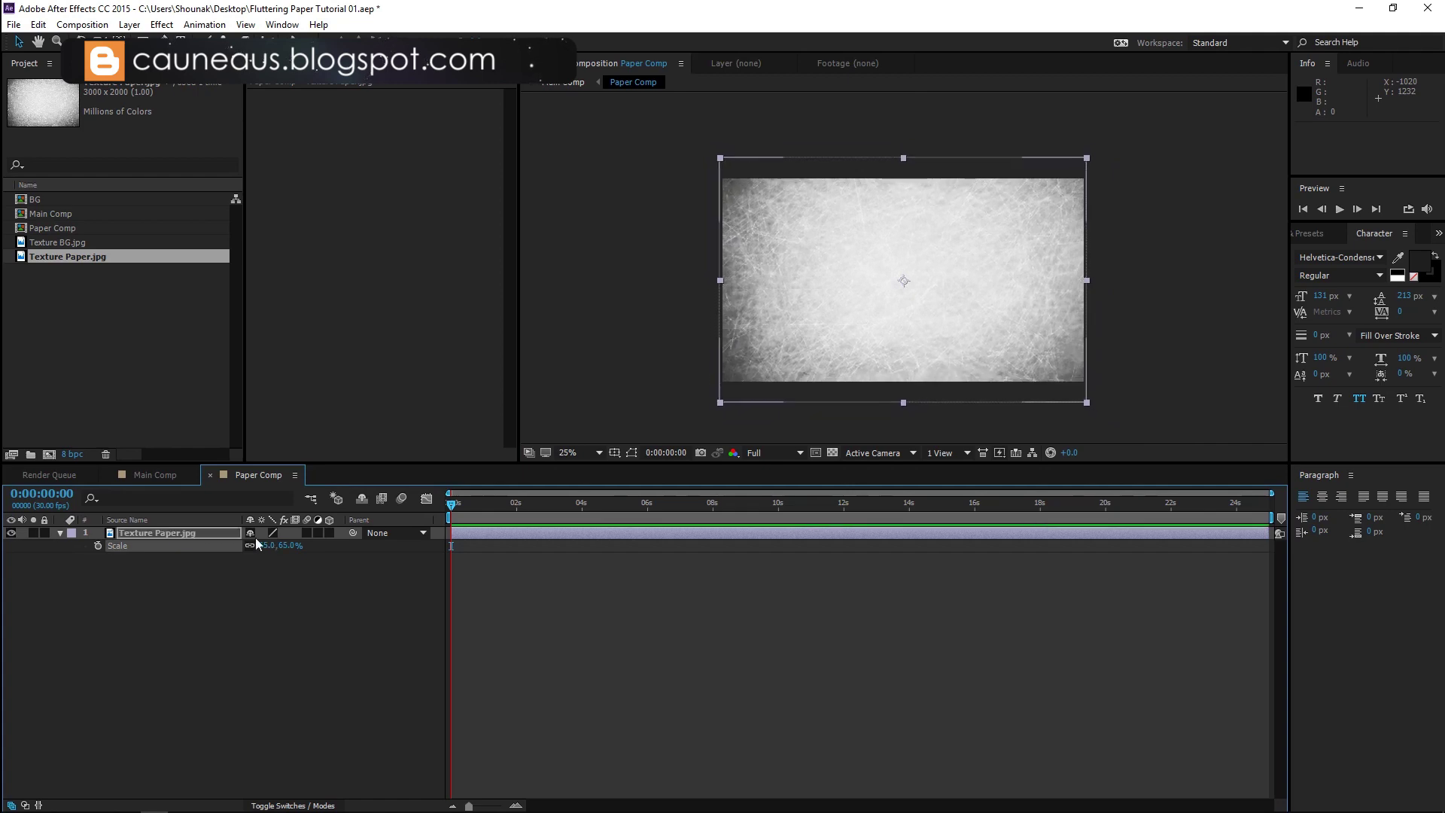
Return to Main Comp and close the Paper Comp timeline.
left_click(172, 474)
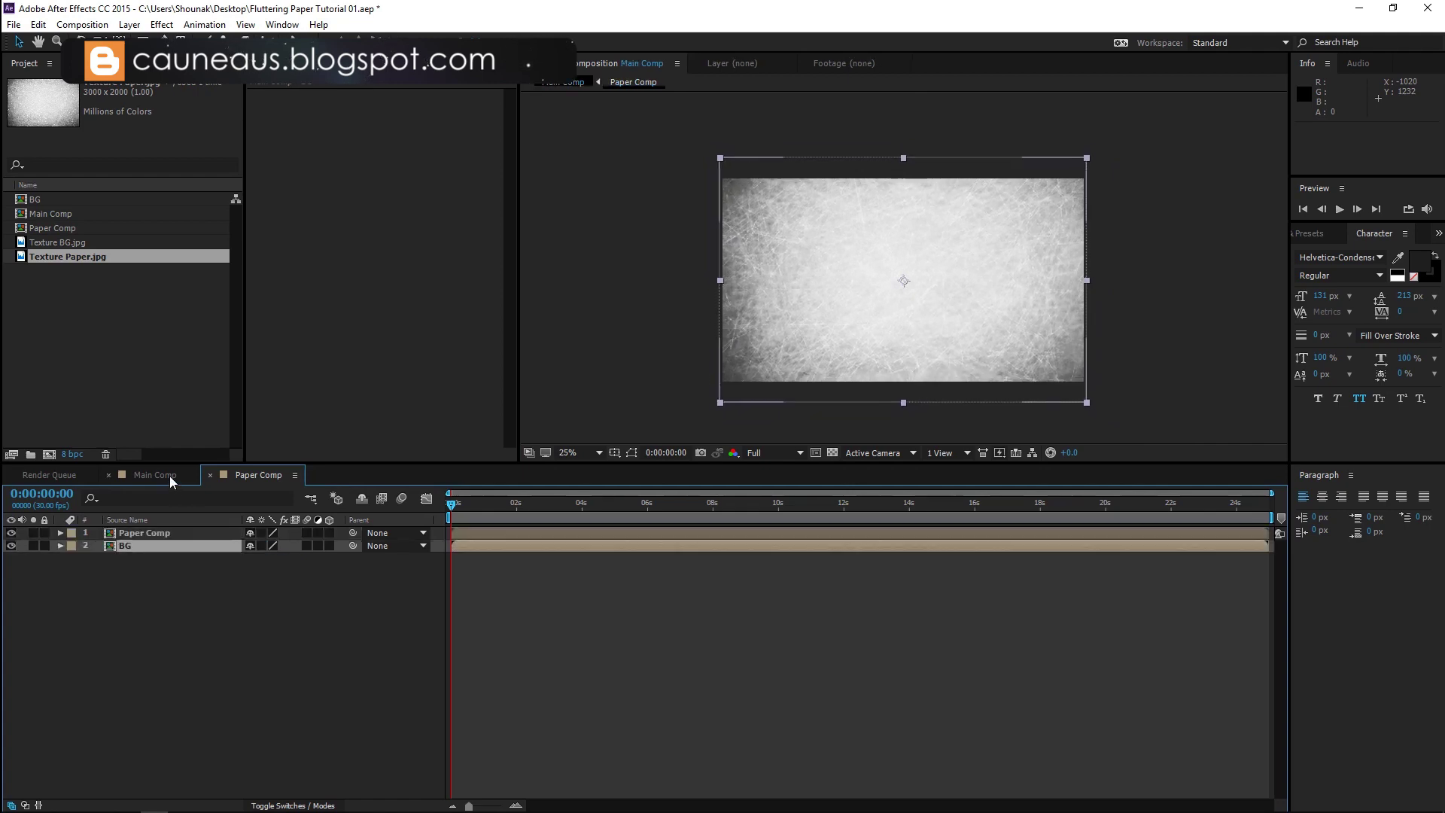
left_click(210, 475)
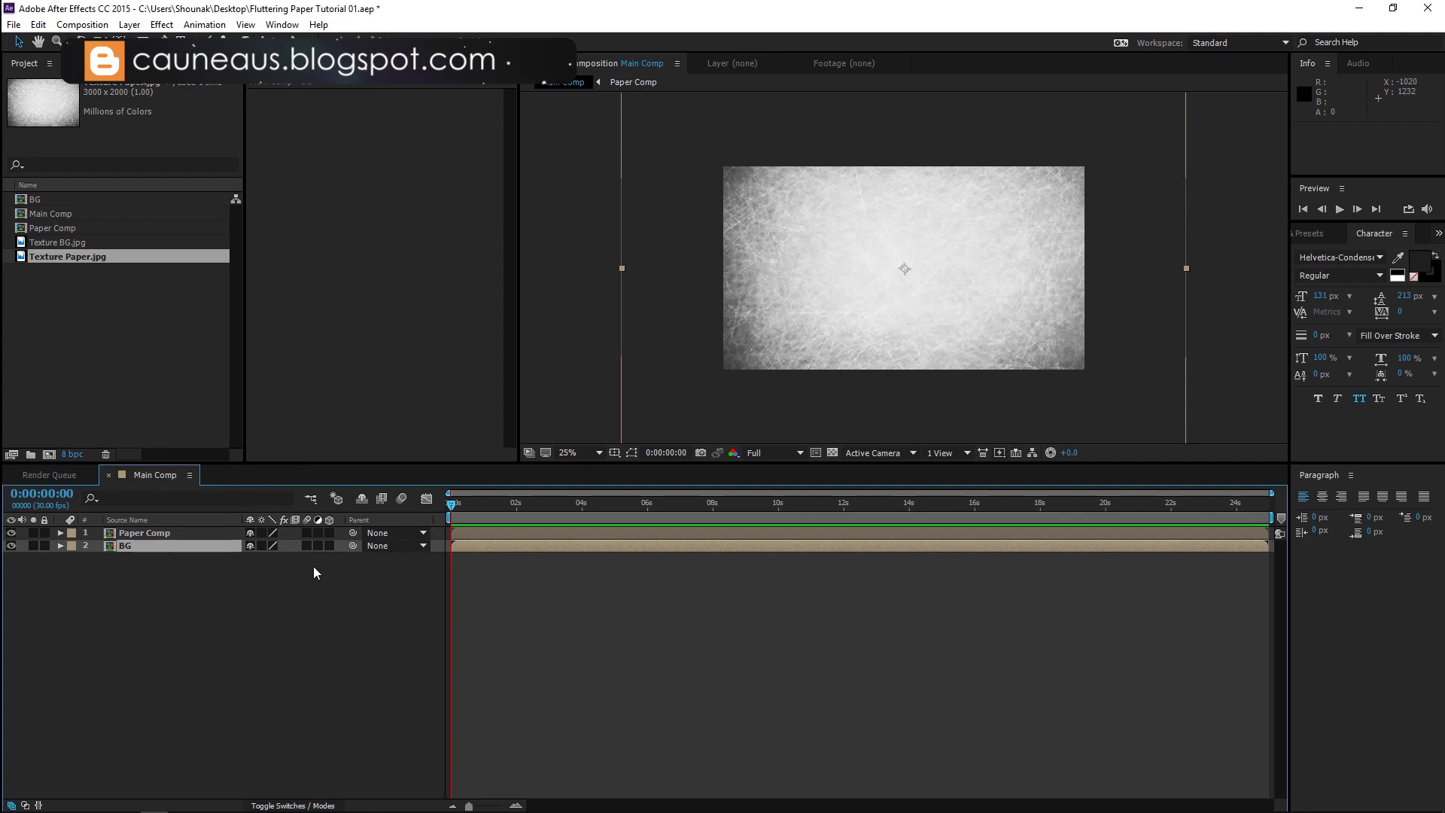
left_click(166, 532)
Turn on the 3D switch for the Paper Comp and BG layers.
left_click(180, 546)
left_click(184, 534)
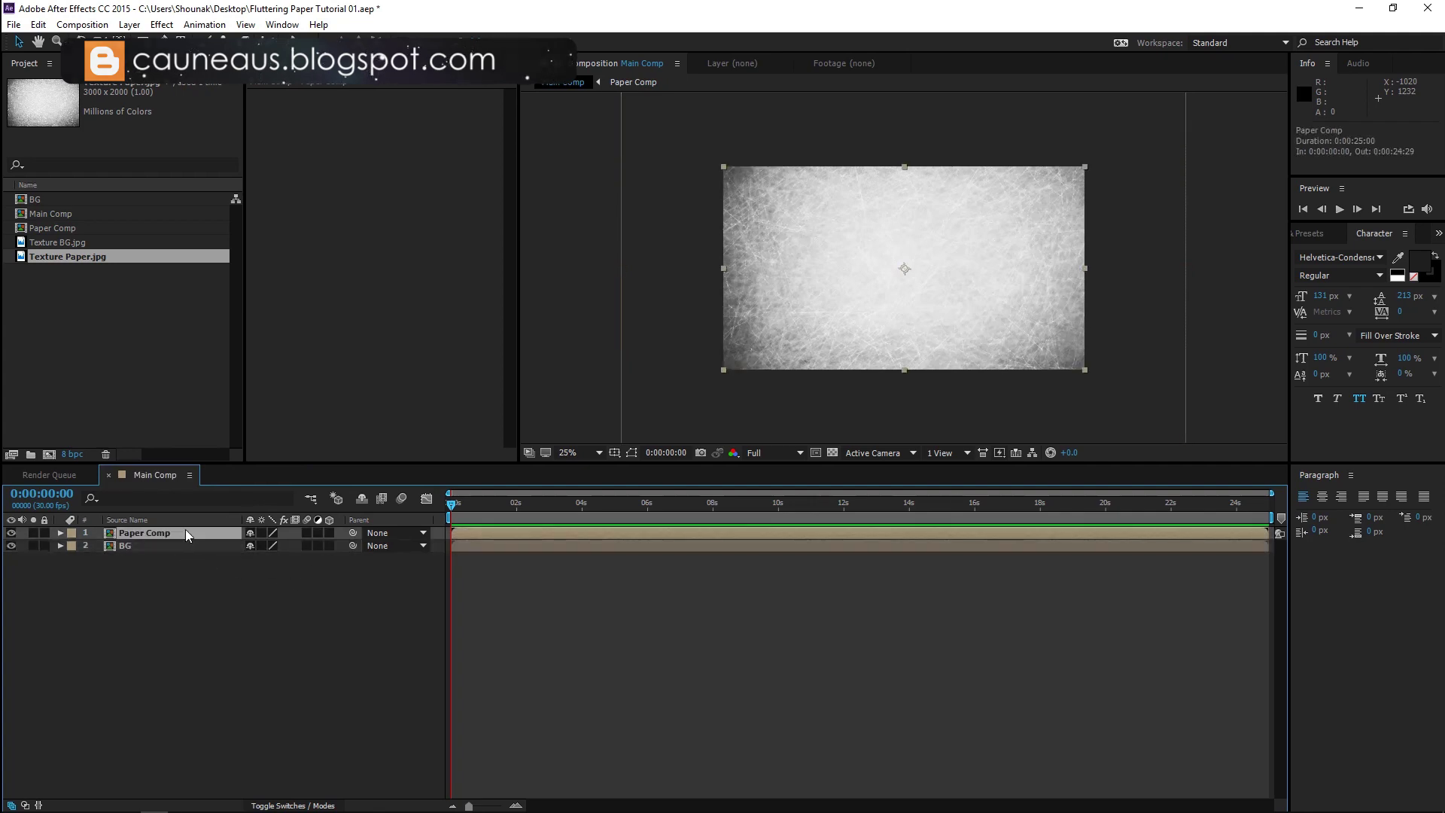
left_click(329, 532)
left_click(329, 546)
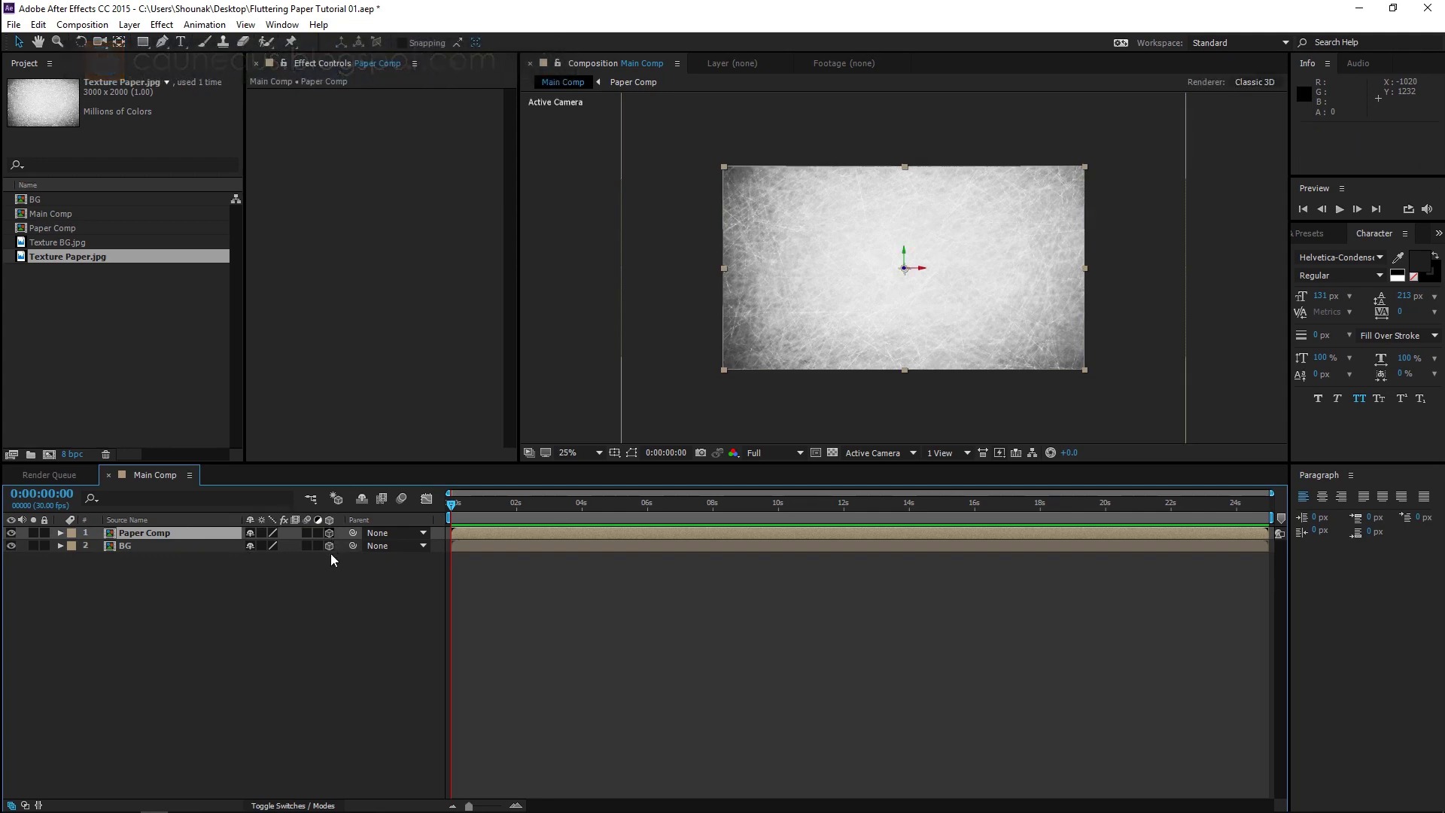
Add a two-node camera with the 35mm preset to Main Comp.
left_click(188, 561)
left_click(134, 25)
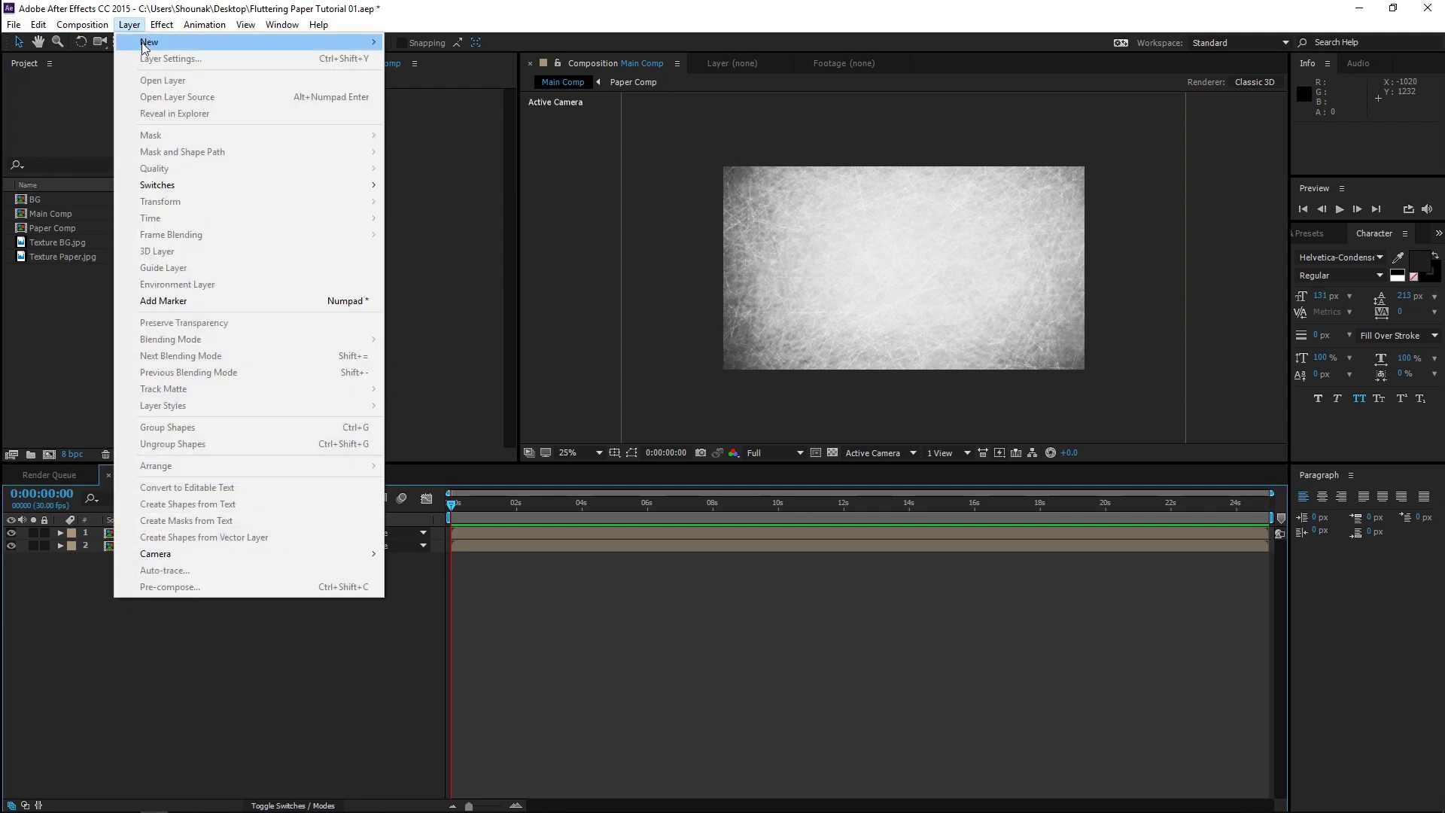
mouse_move(145, 44)
left_click(448, 93)
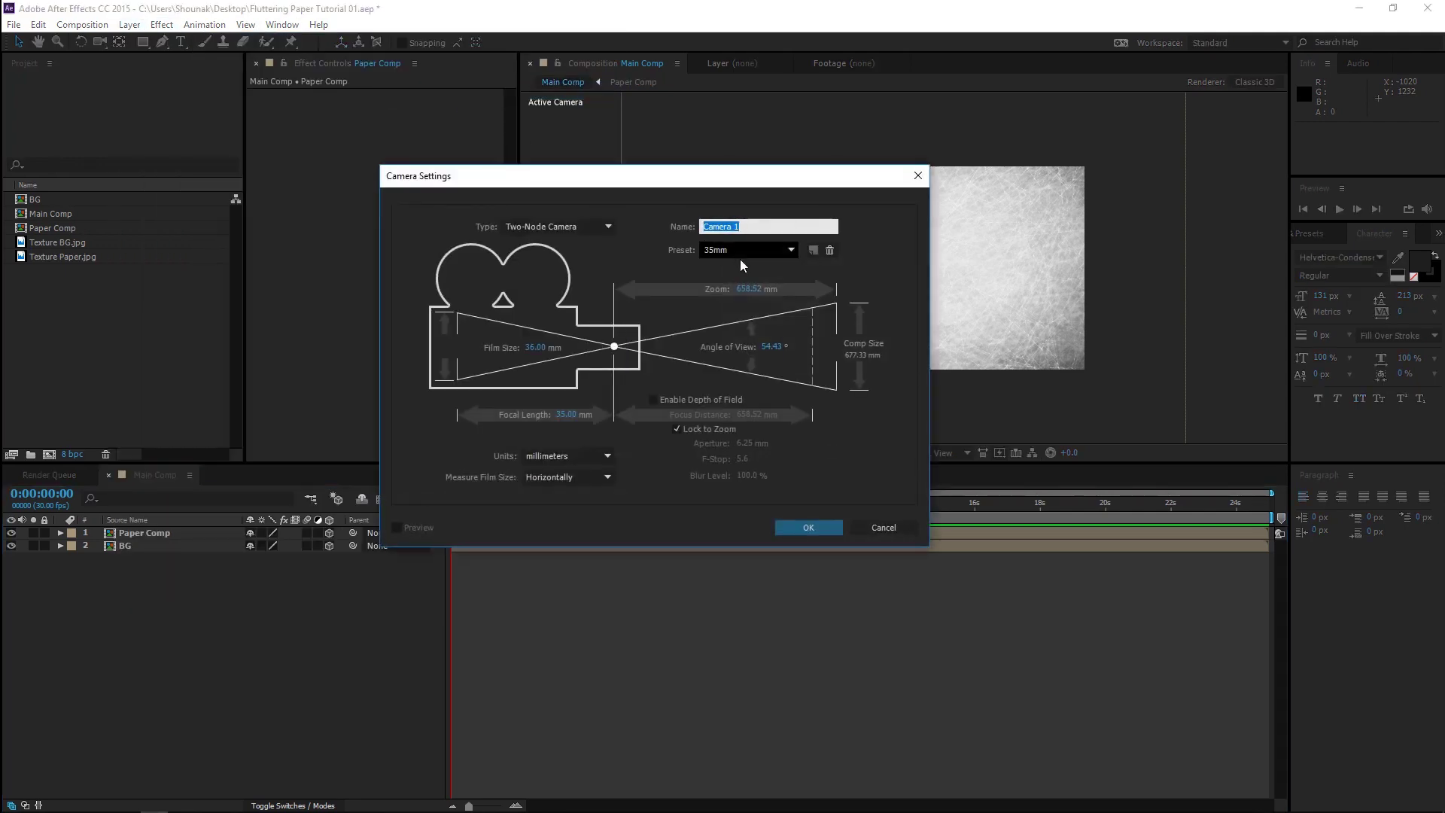
left_click(813, 531)
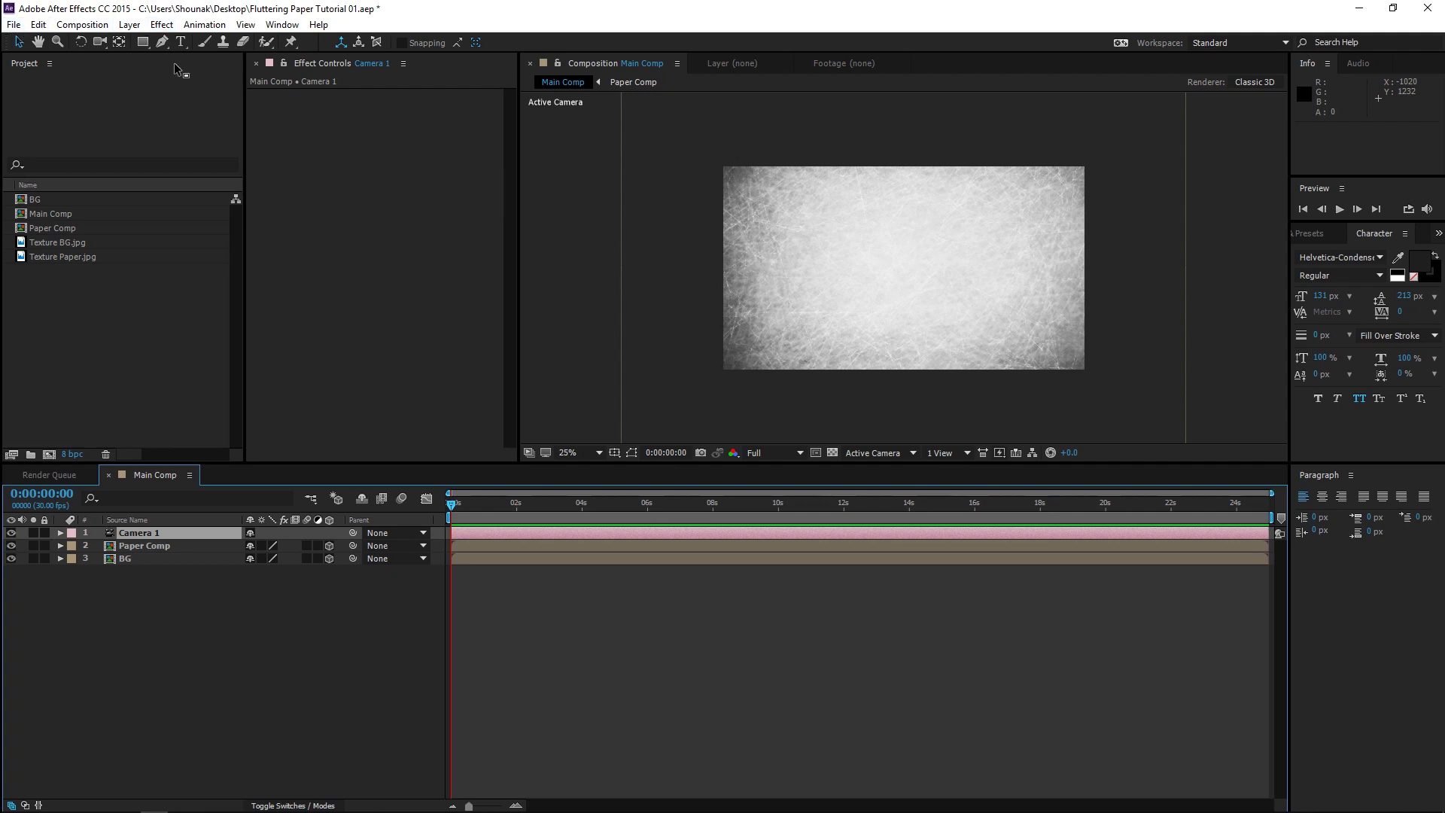
Add a 3D null object and parent Camera 1 to it.
left_click(162, 24)
mouse_move(130, 24)
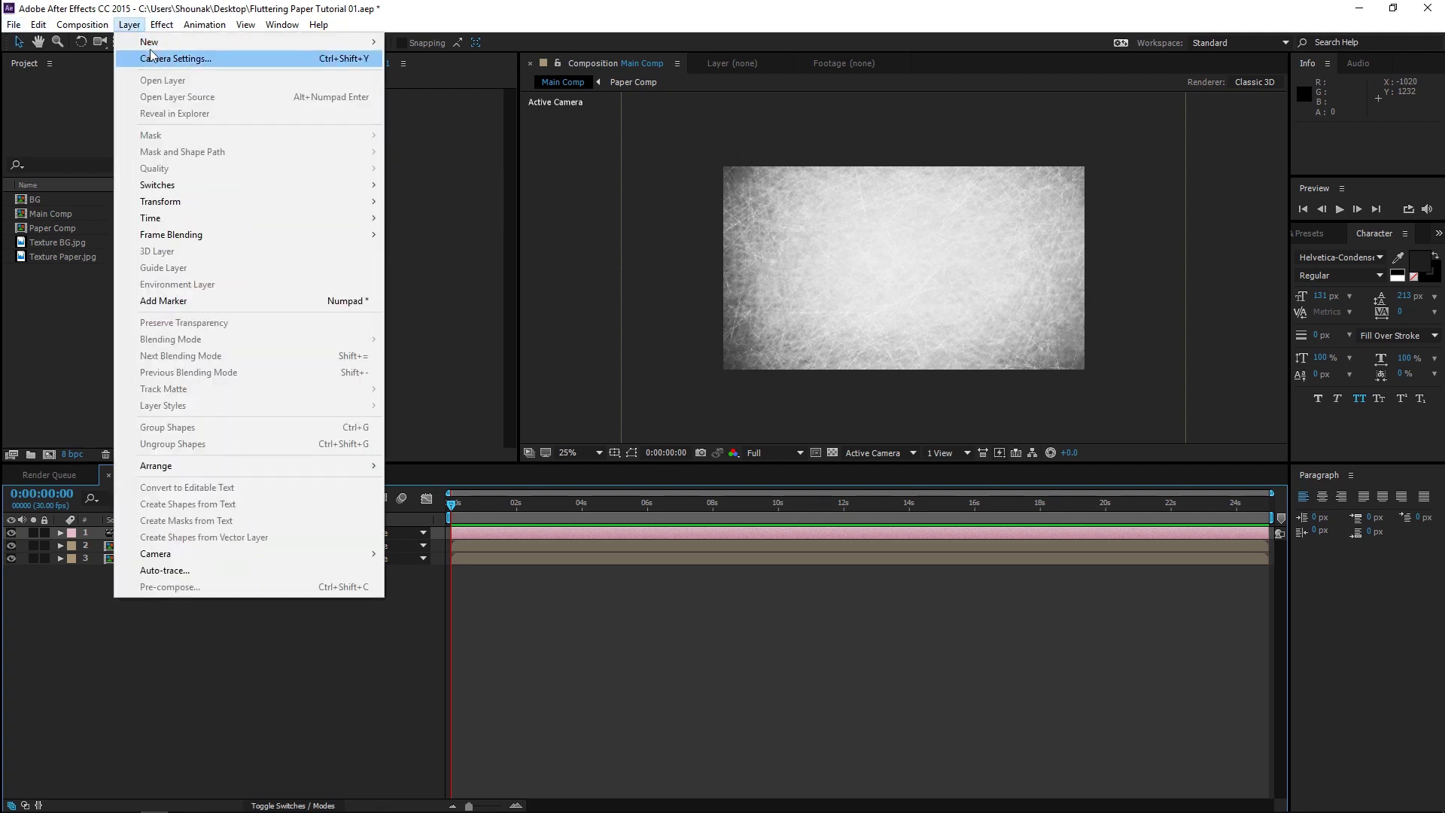
mouse_move(151, 50)
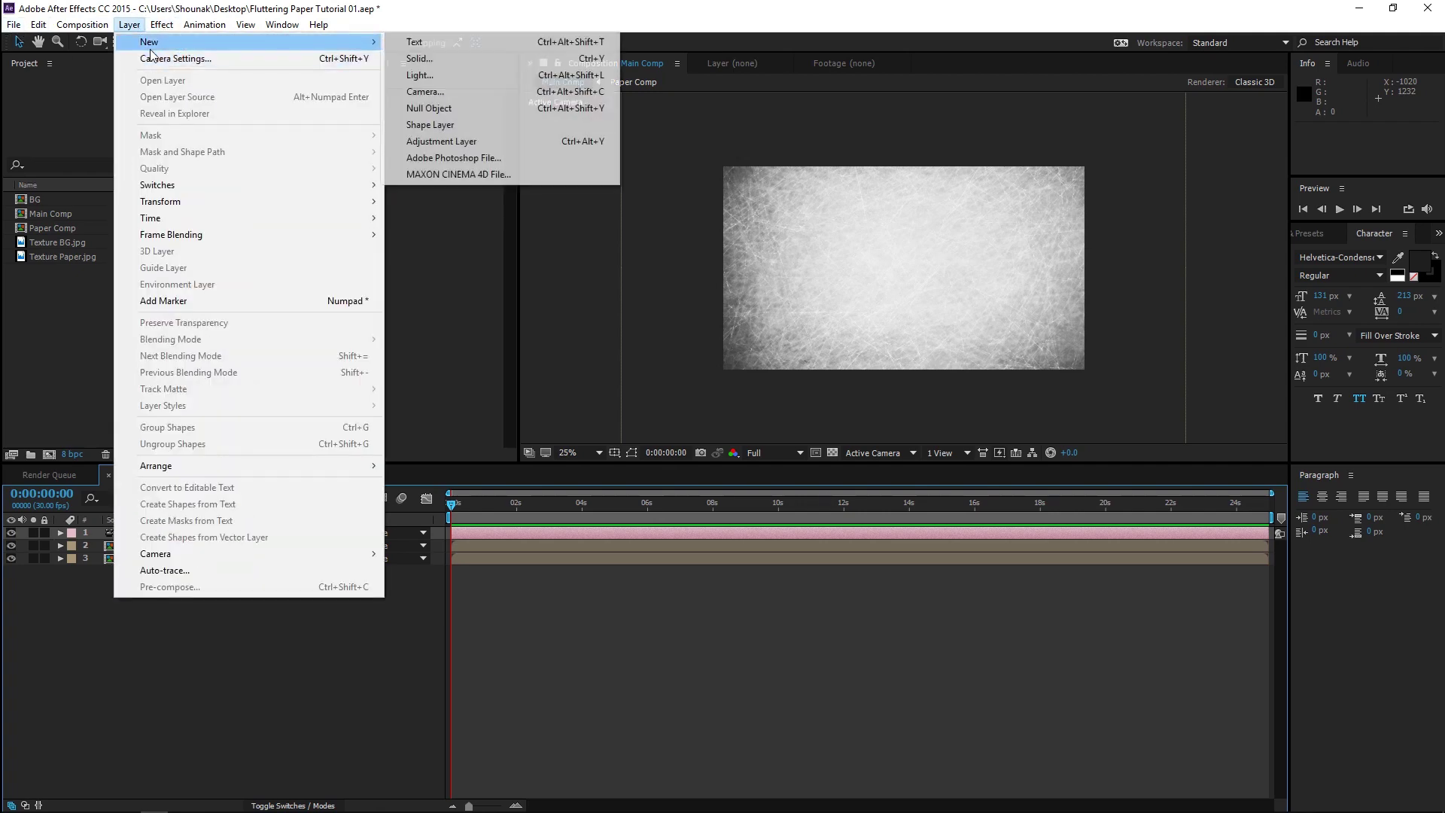
left_click(429, 107)
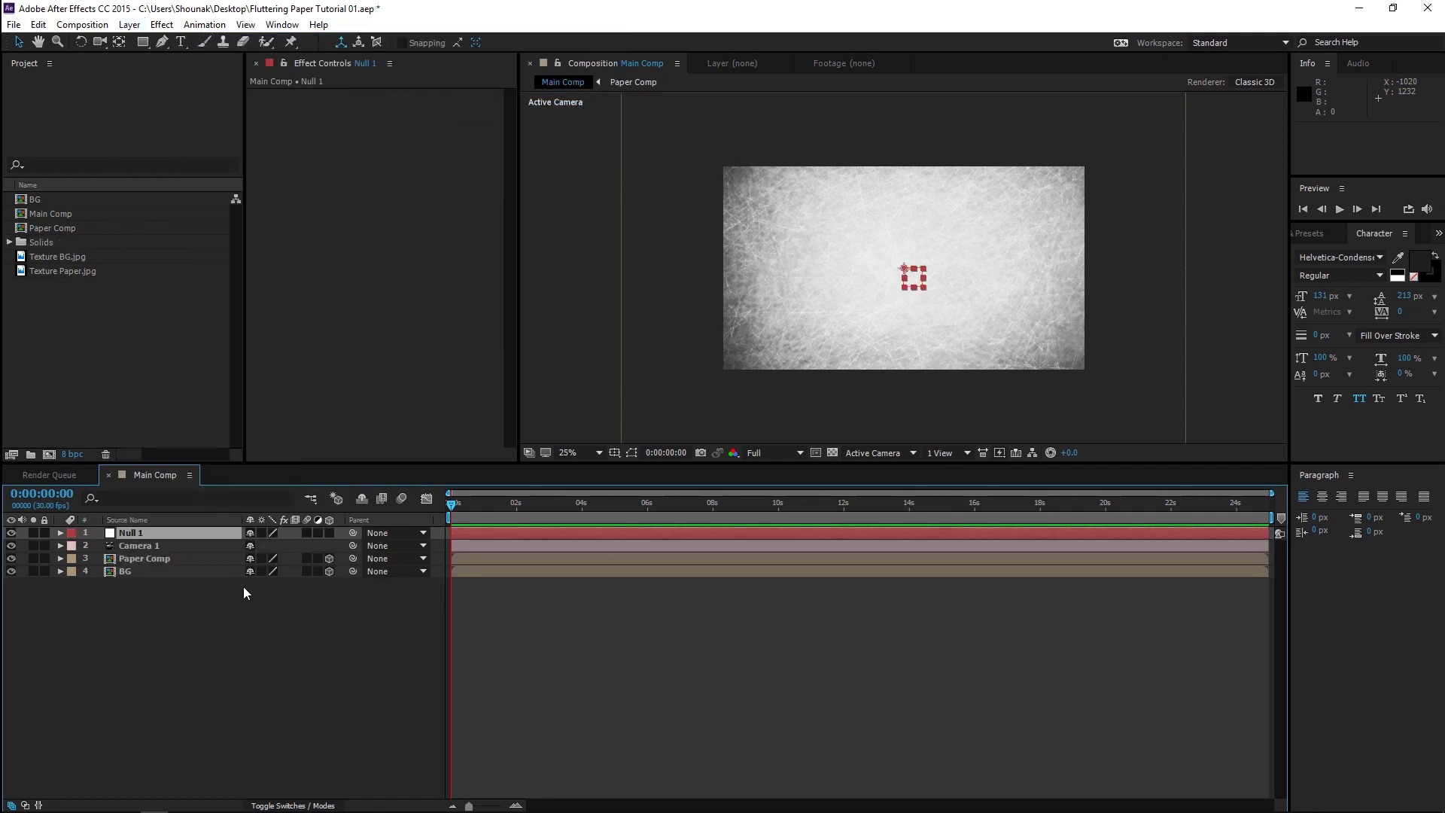
left_click(331, 534)
left_click_drag(354, 545, 131, 542)
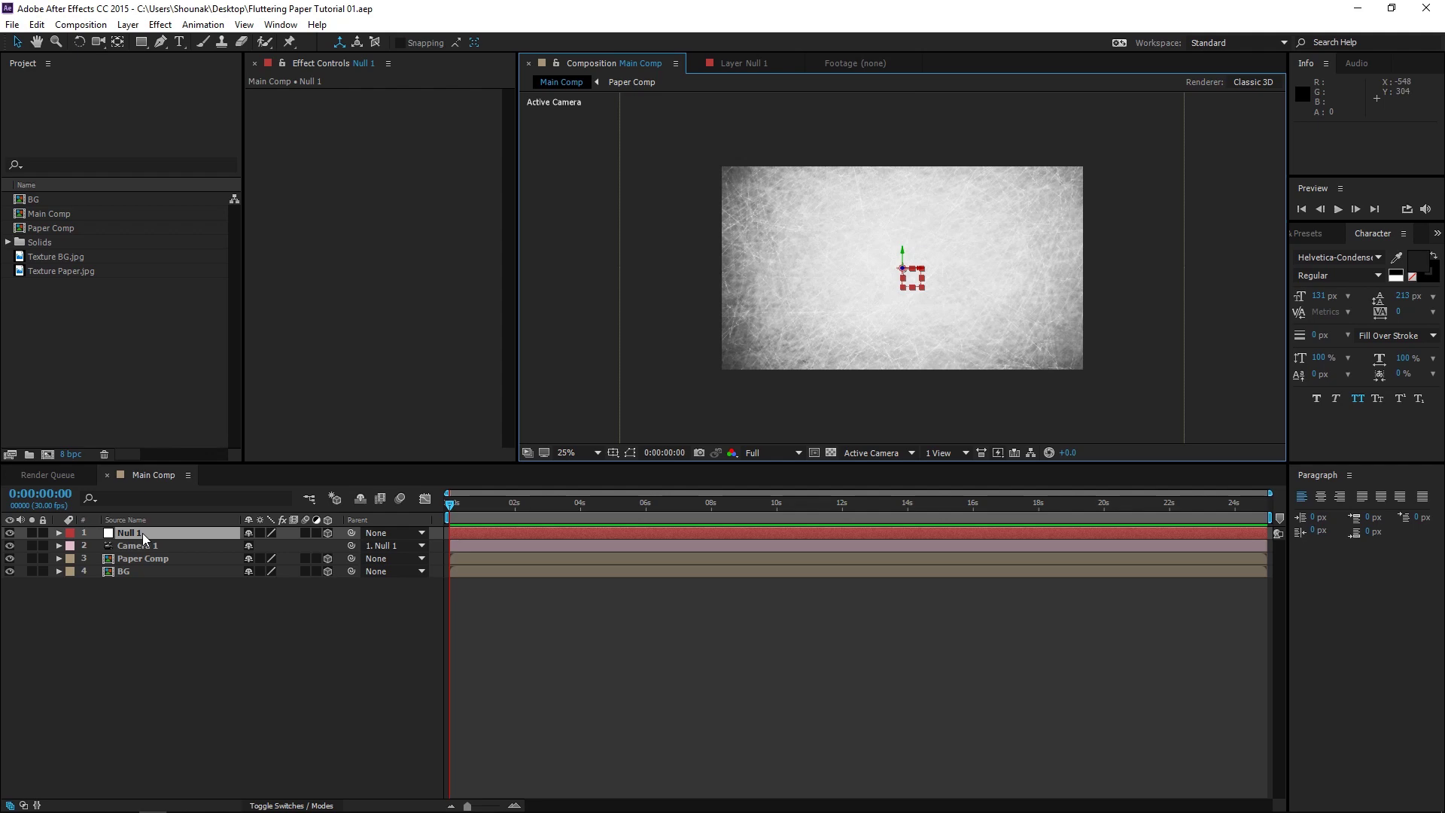
Rename the null layer to 'Camera Control'.
left_click(142, 533)
key("Return")
type("Camera Control")
key("Return")
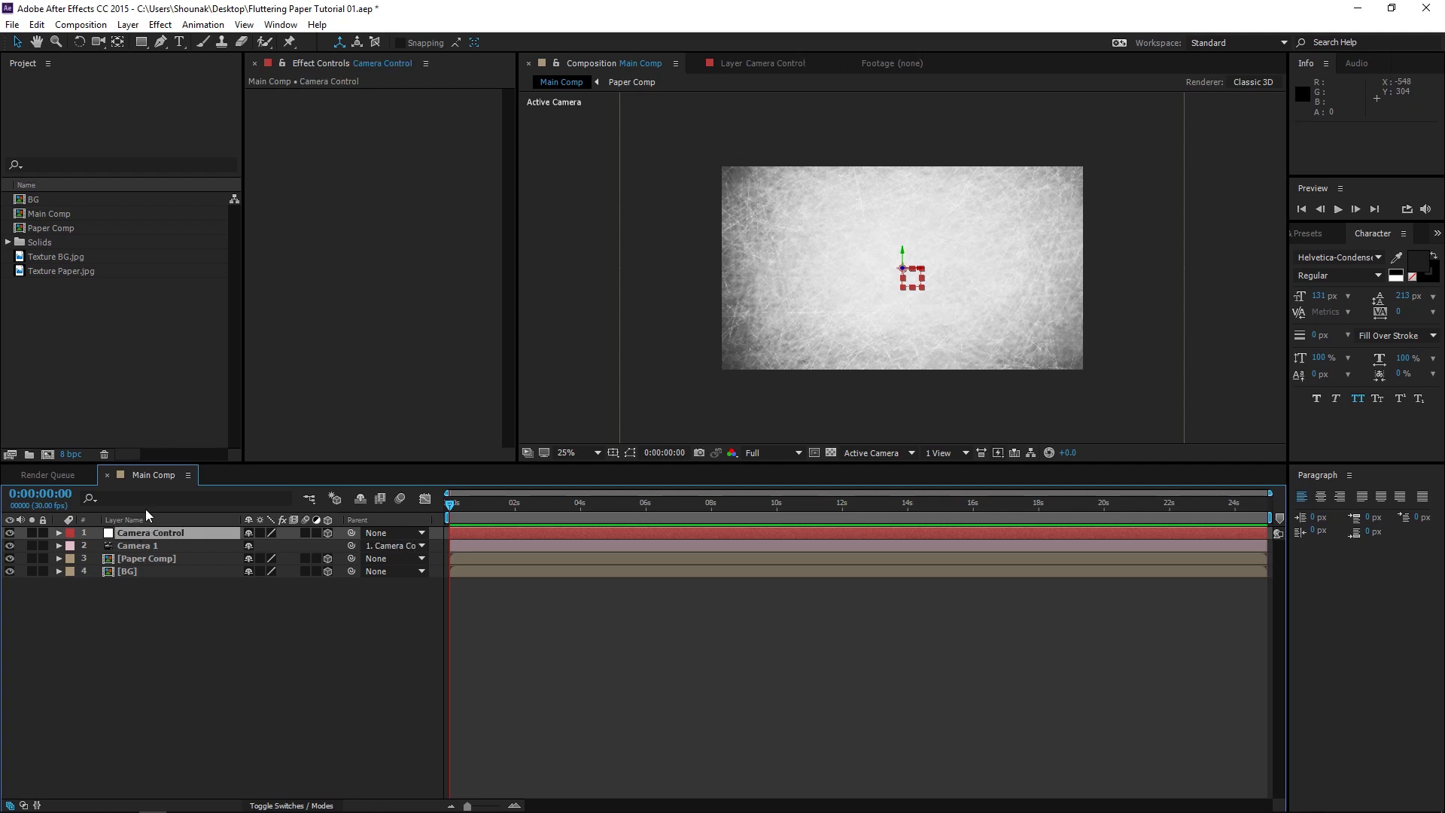
Set the Paper Comp layer's Scale to 65% and collapse its properties.
left_click(151, 558)
key("s")
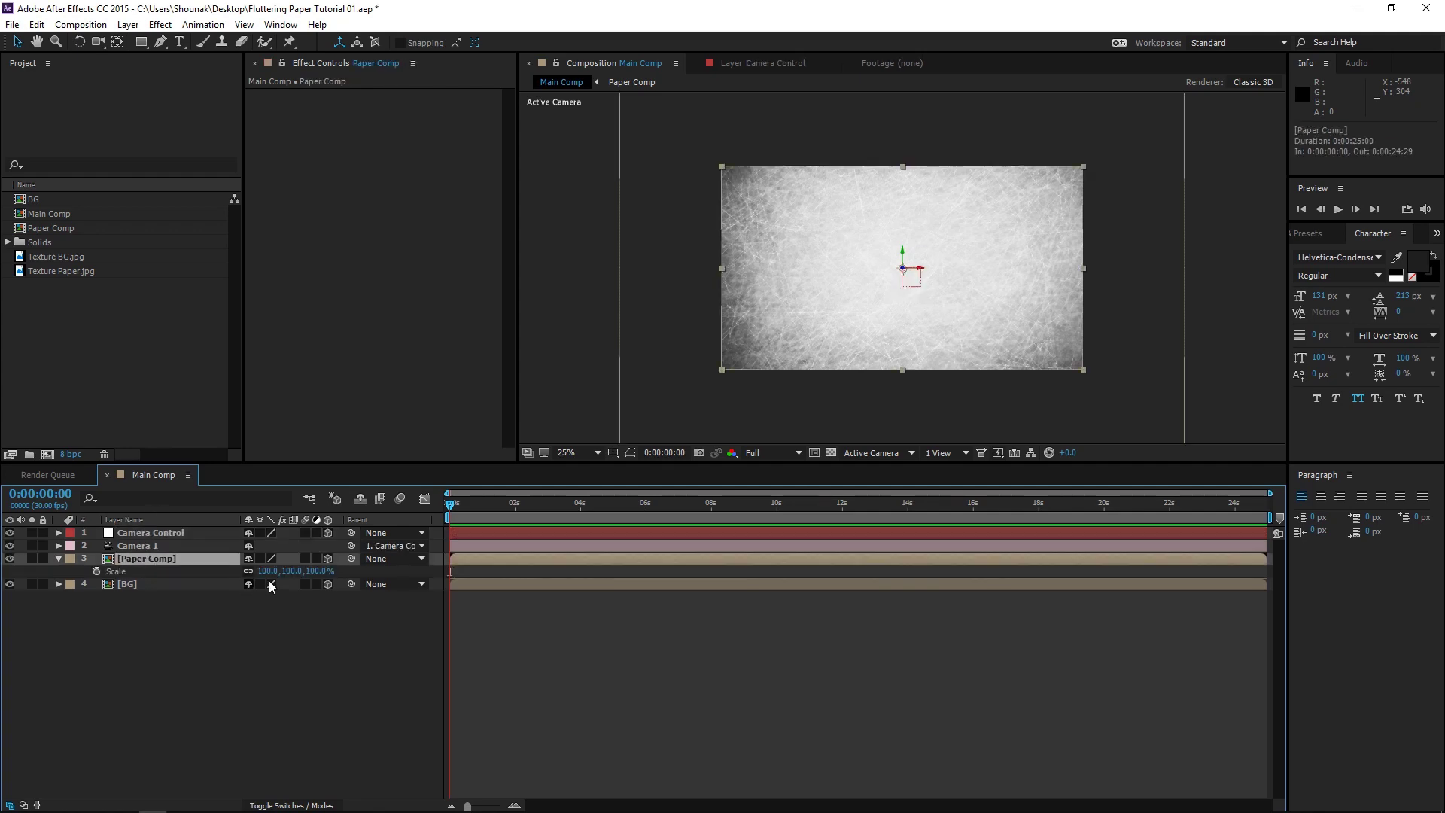
left_click_drag(325, 574, 301, 572)
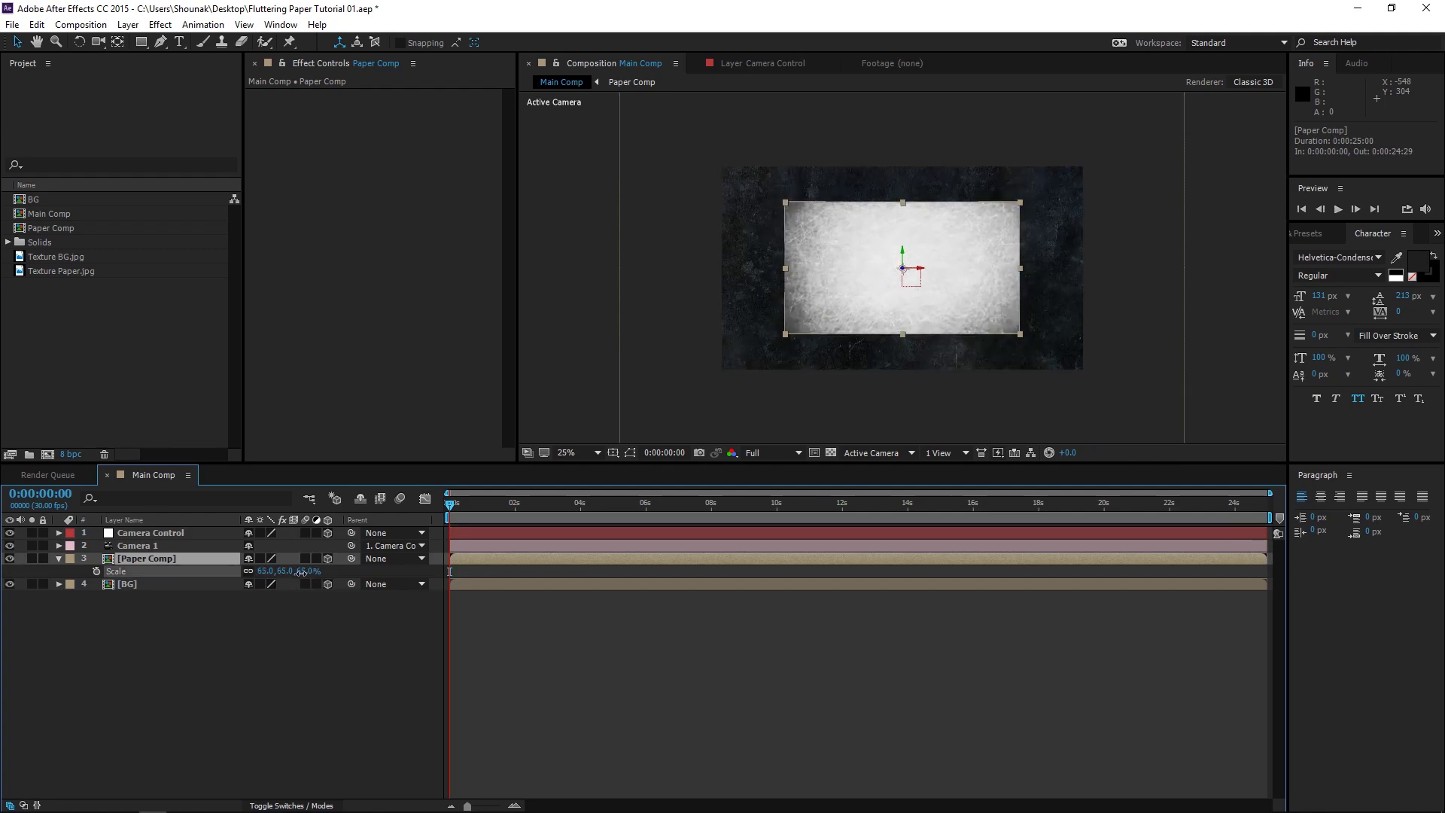
left_click(304, 572)
left_click(304, 600)
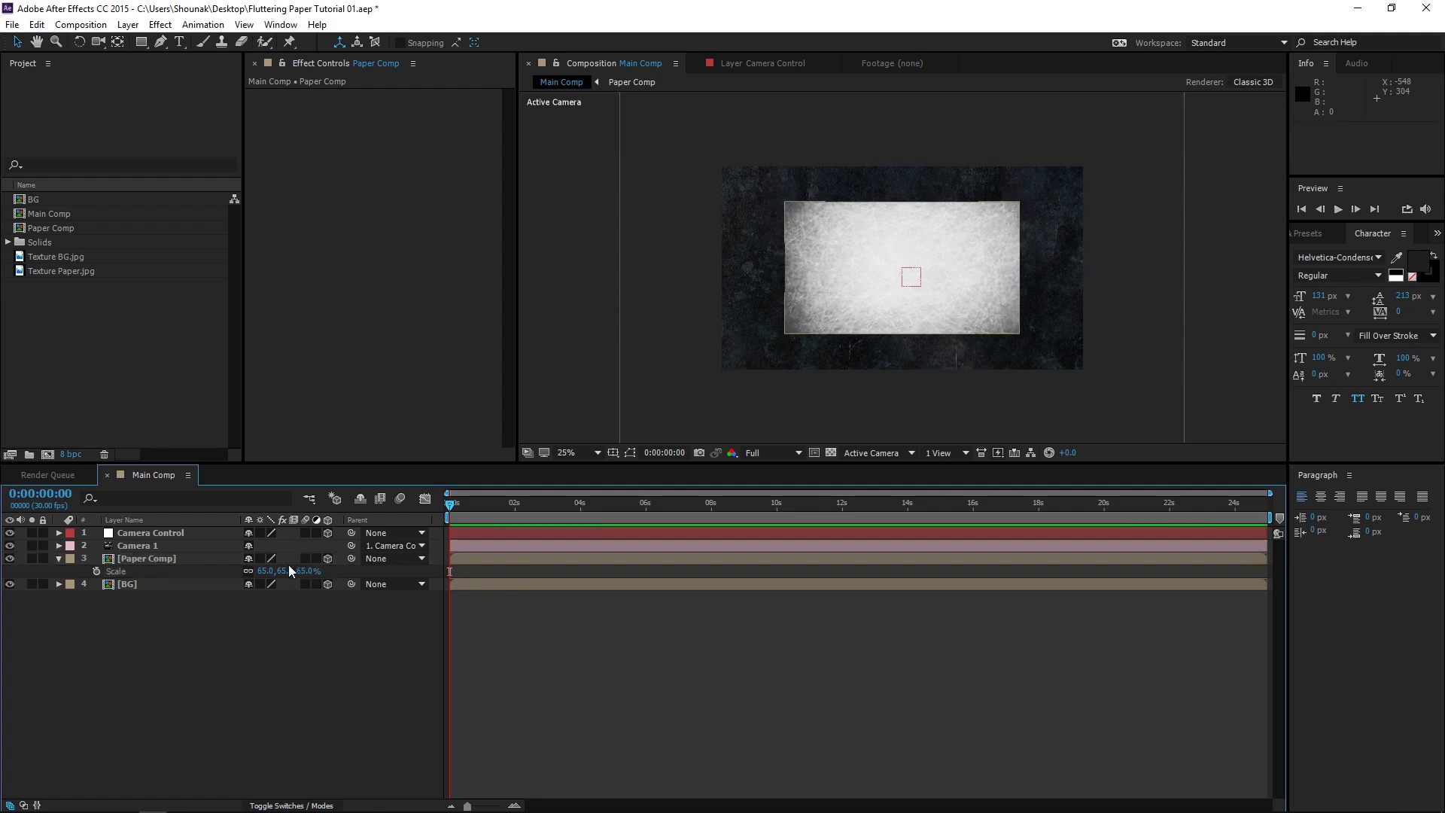
left_click(59, 559)
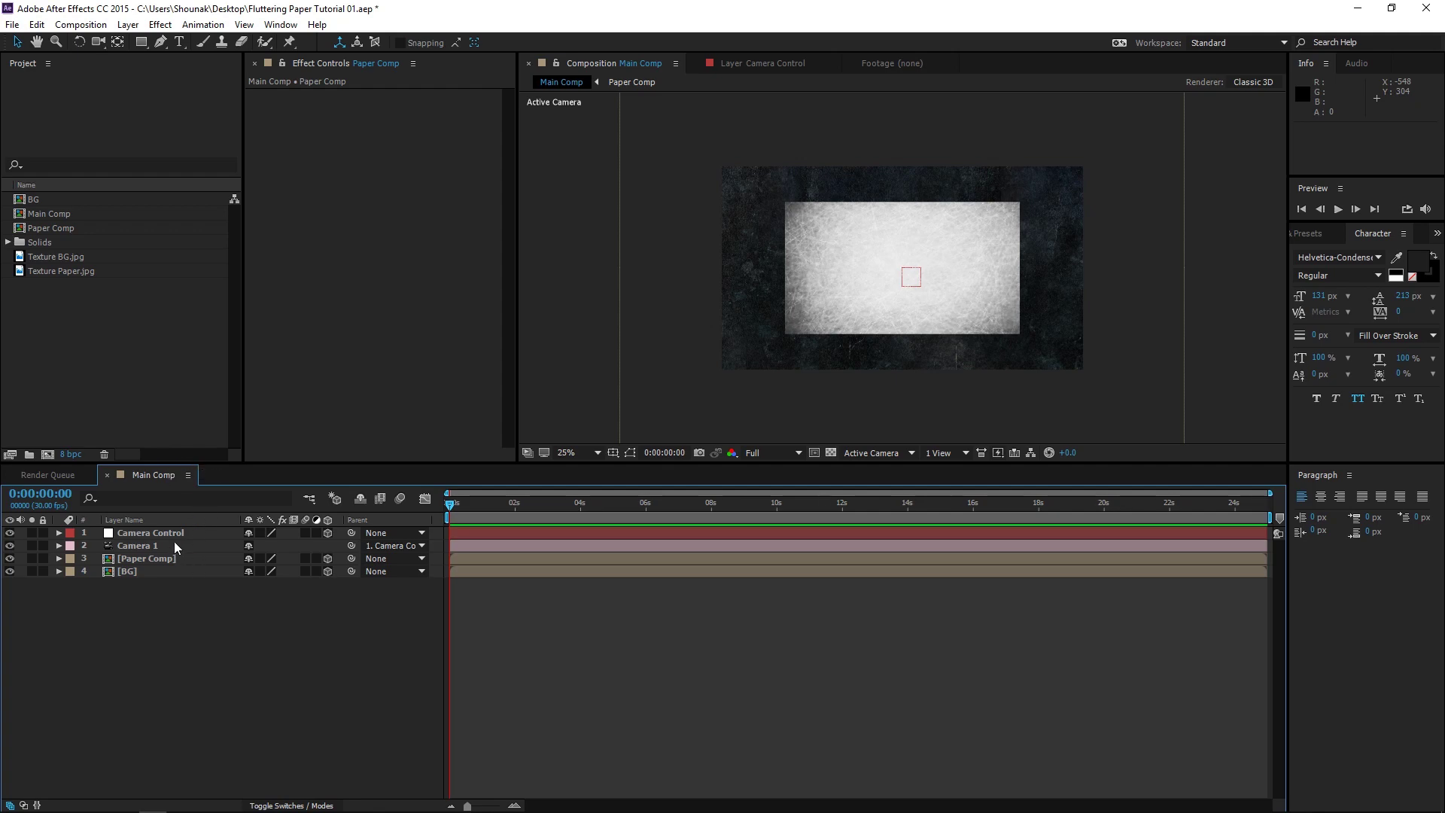
Add a Slider Control to Camera Control and rename it Frequency.
left_click(174, 536)
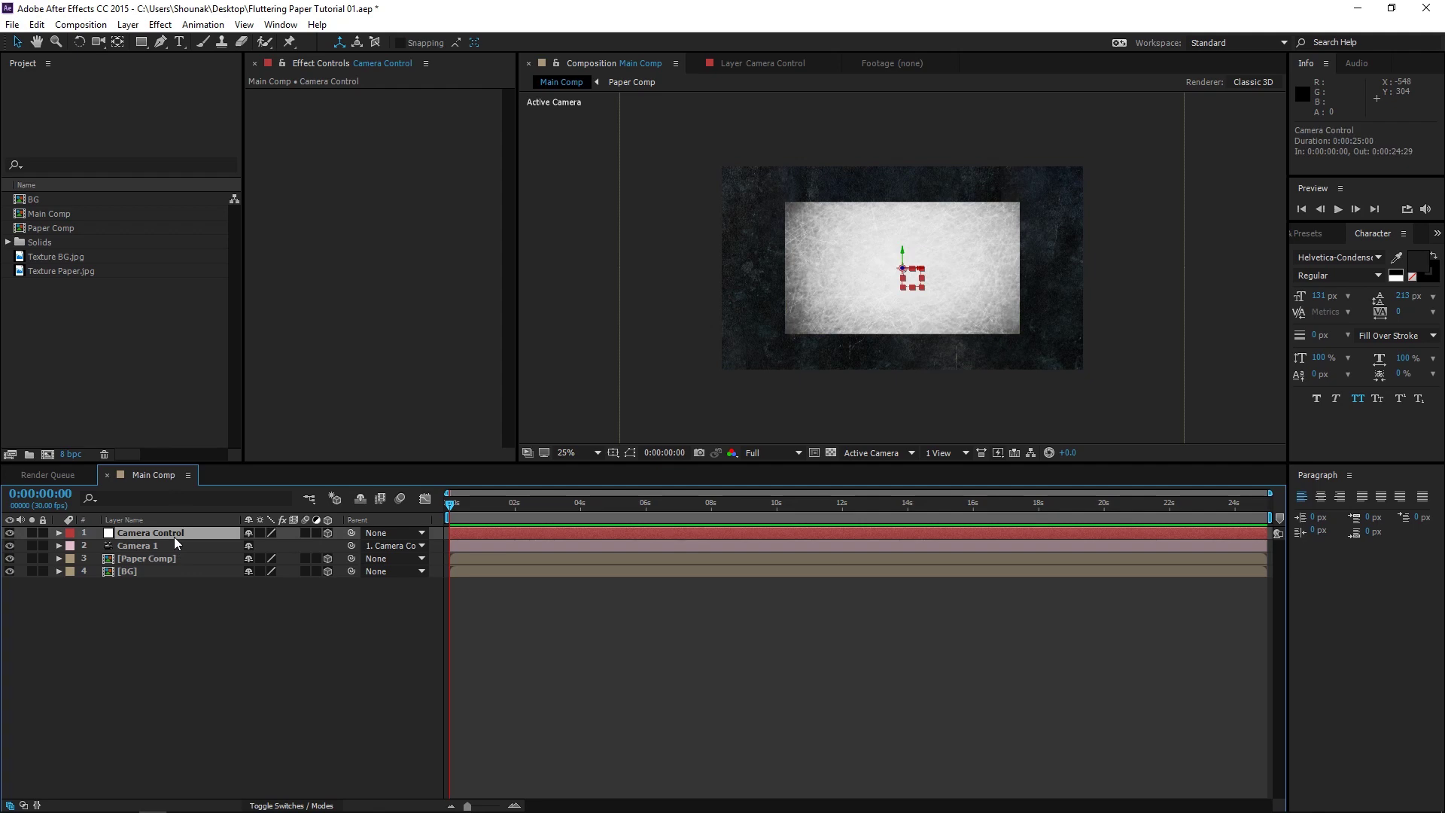
key("p")
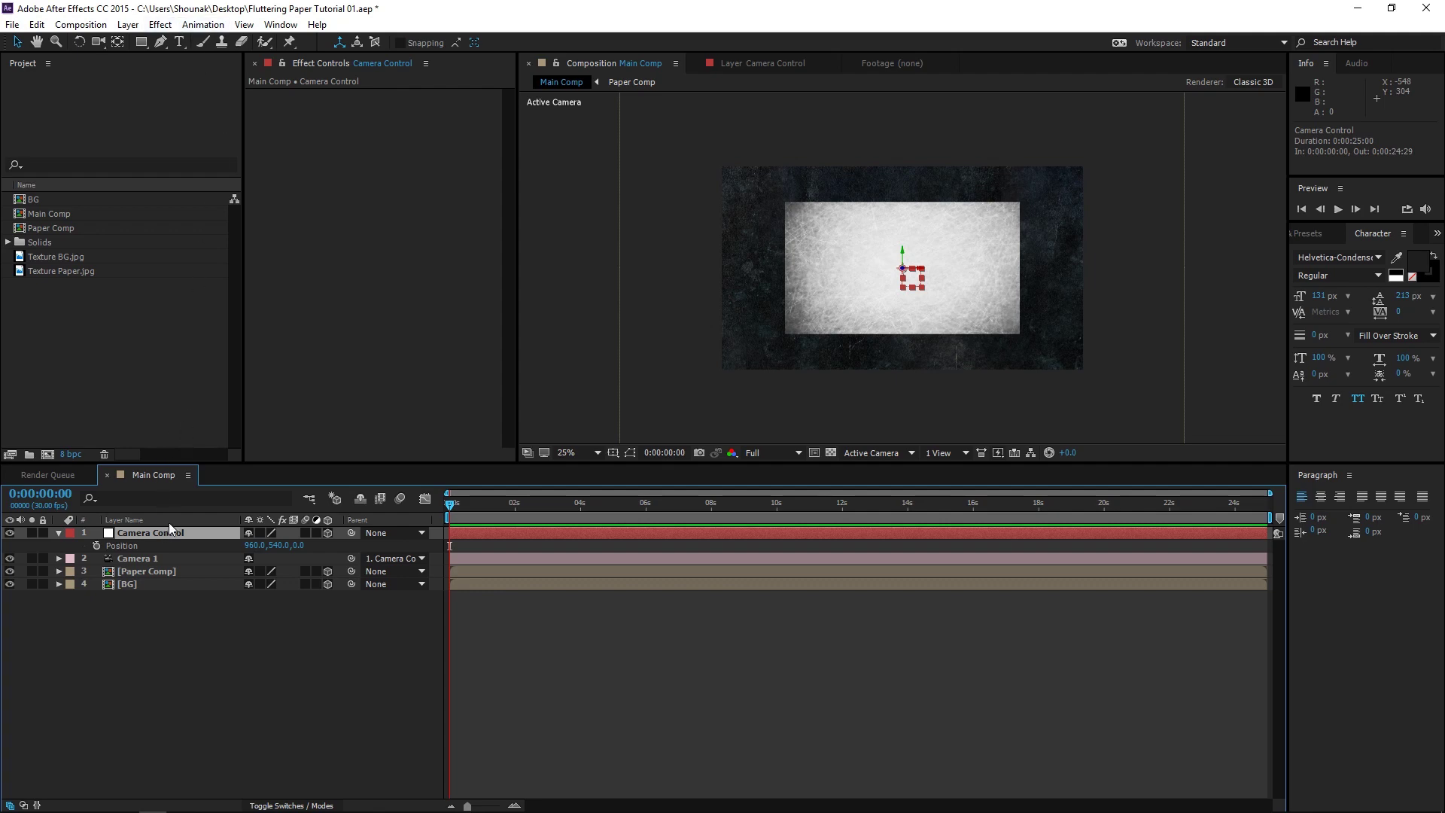
left_click(161, 25)
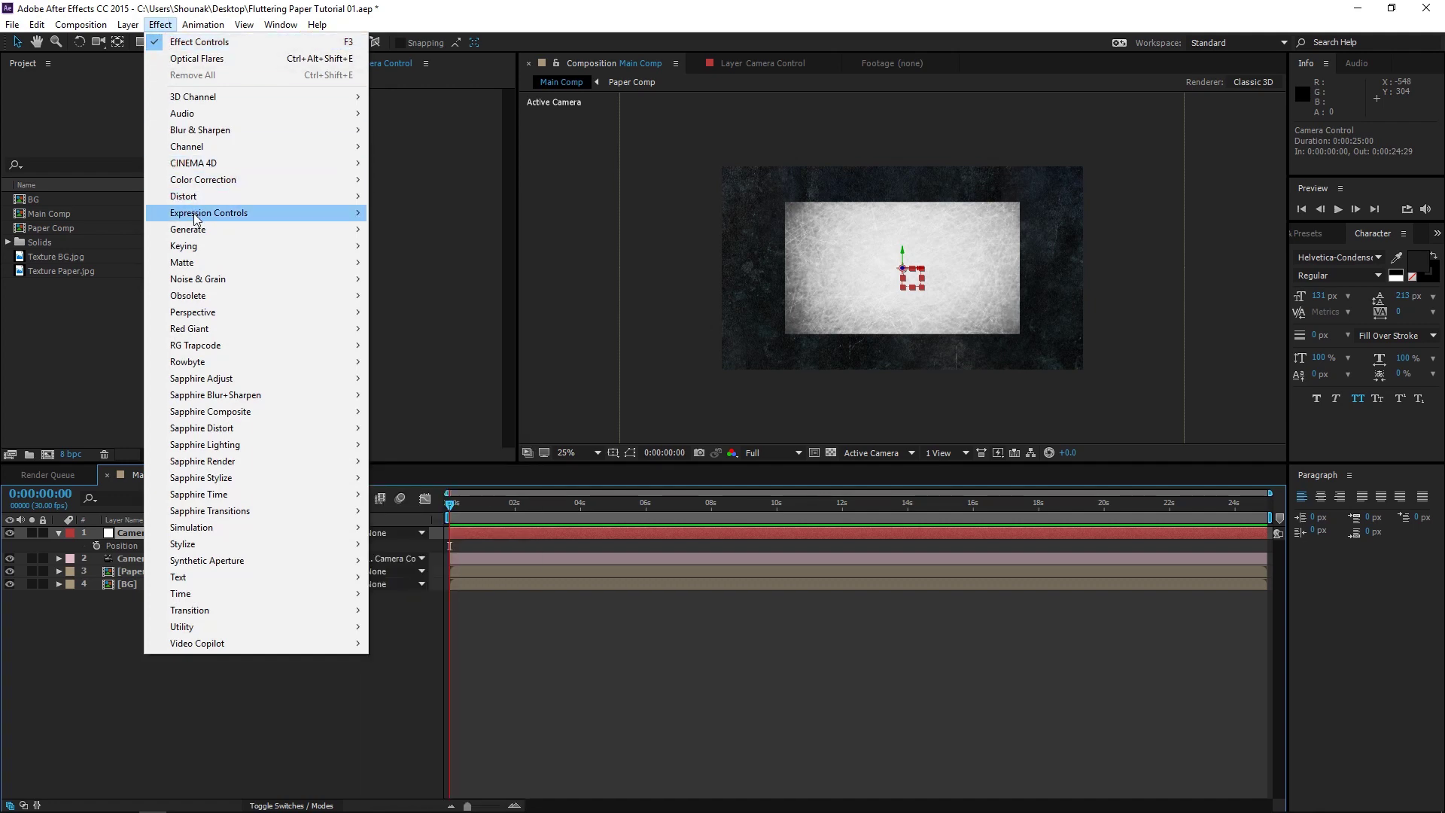
mouse_move(200, 218)
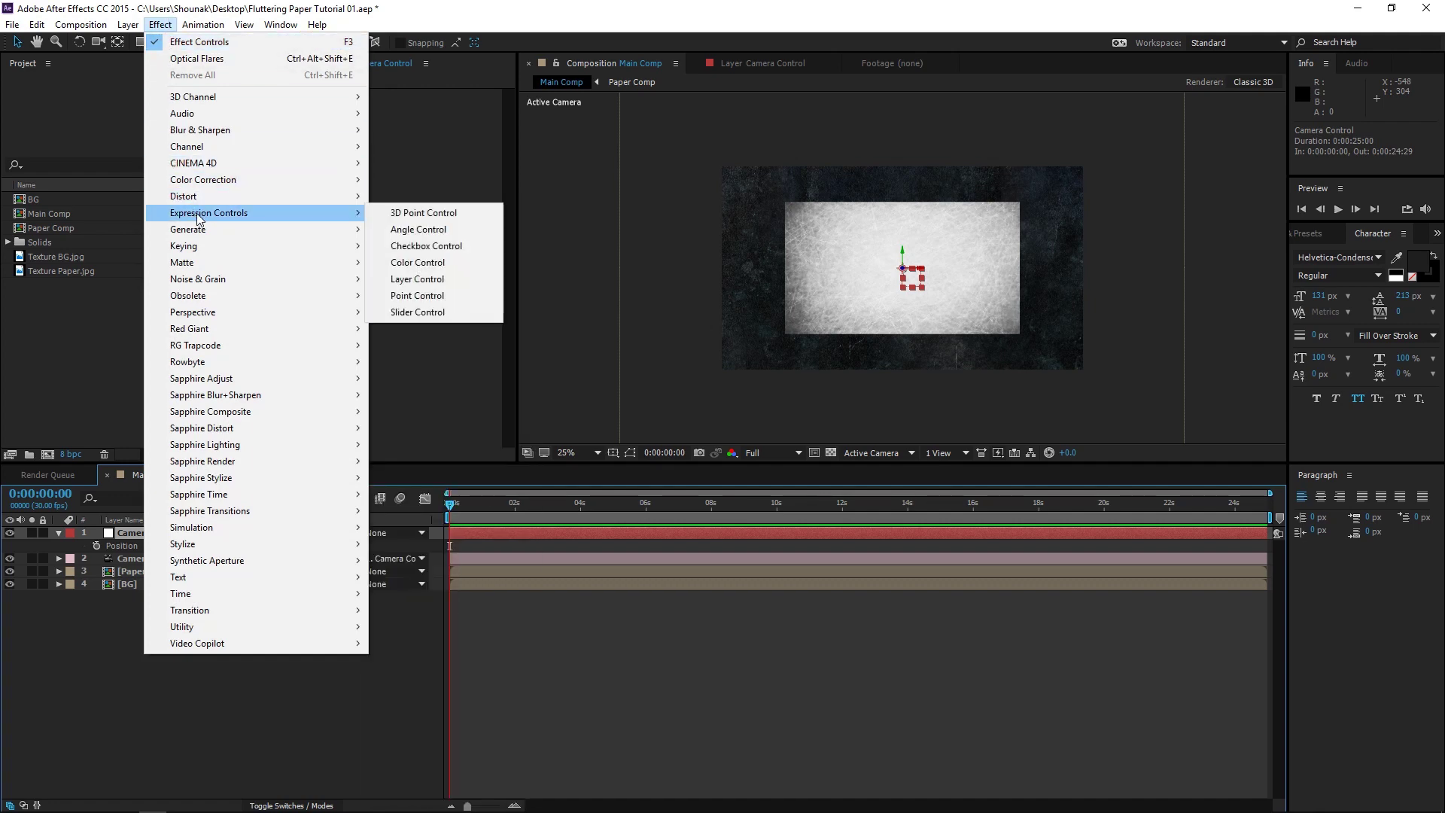
left_click(409, 312)
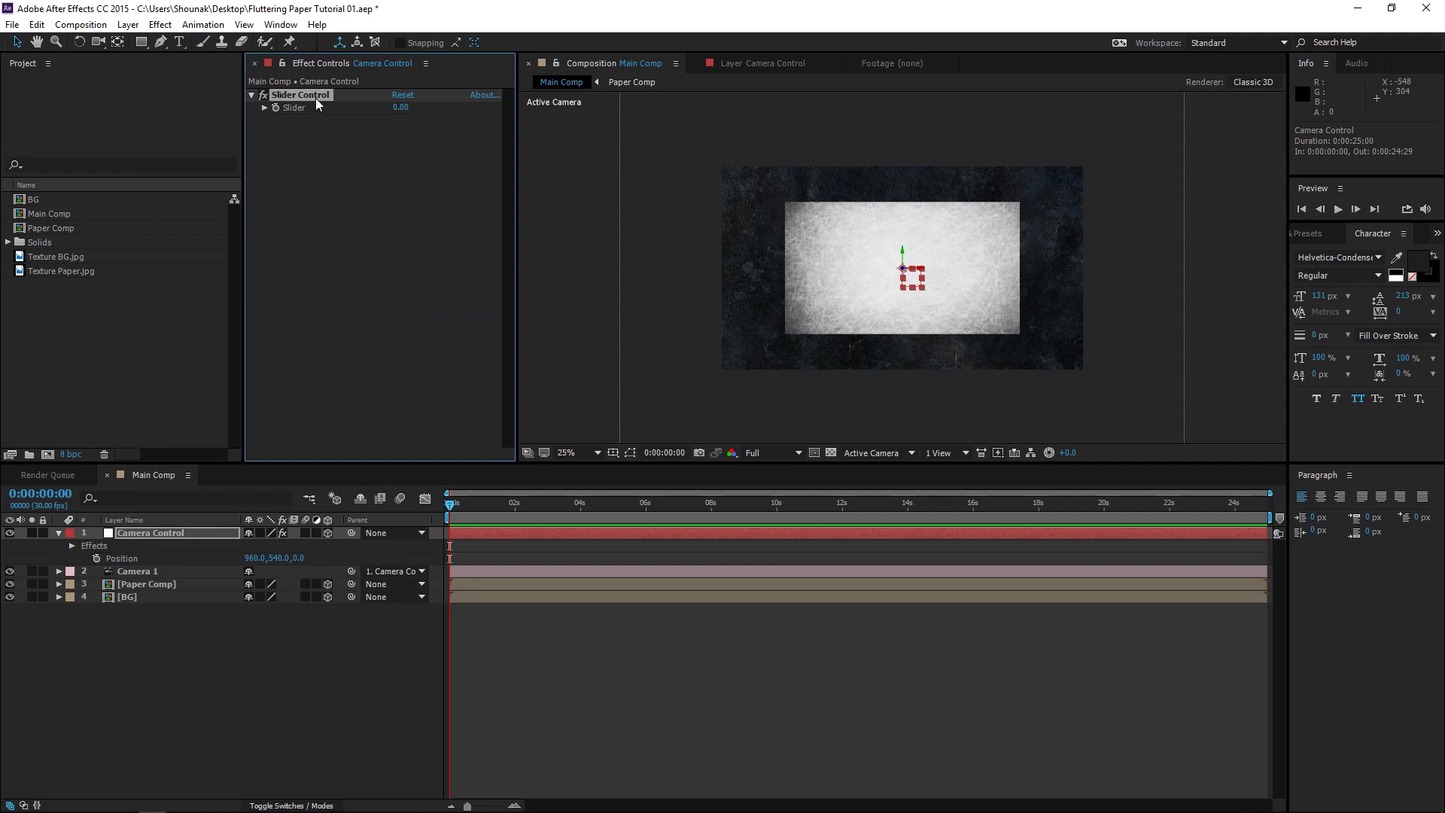
key("Return")
type("Frequency")
key("Return")
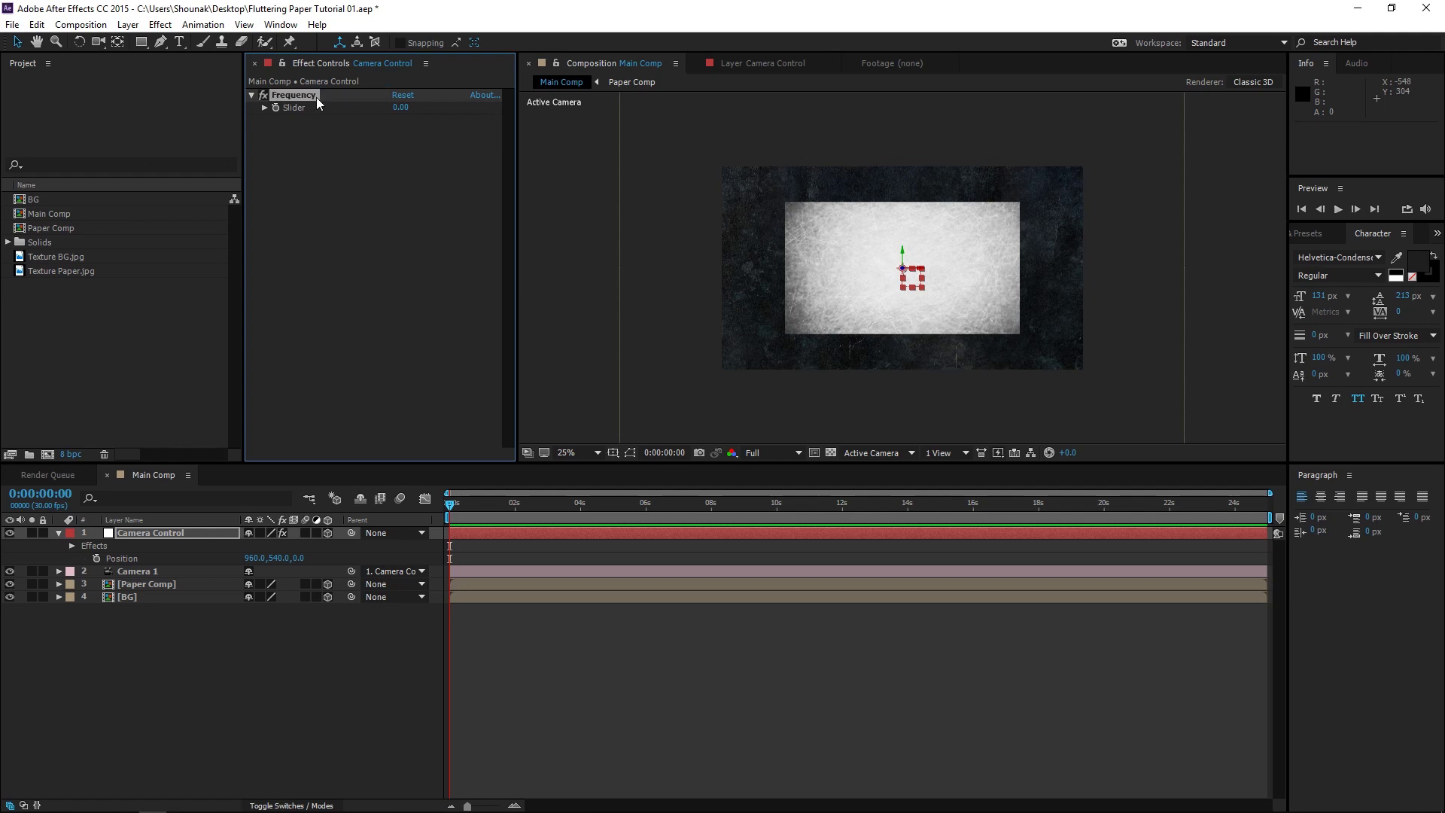
Duplicate the Frequency slider and rename the copy Amplitude.
key("ctrl+d")
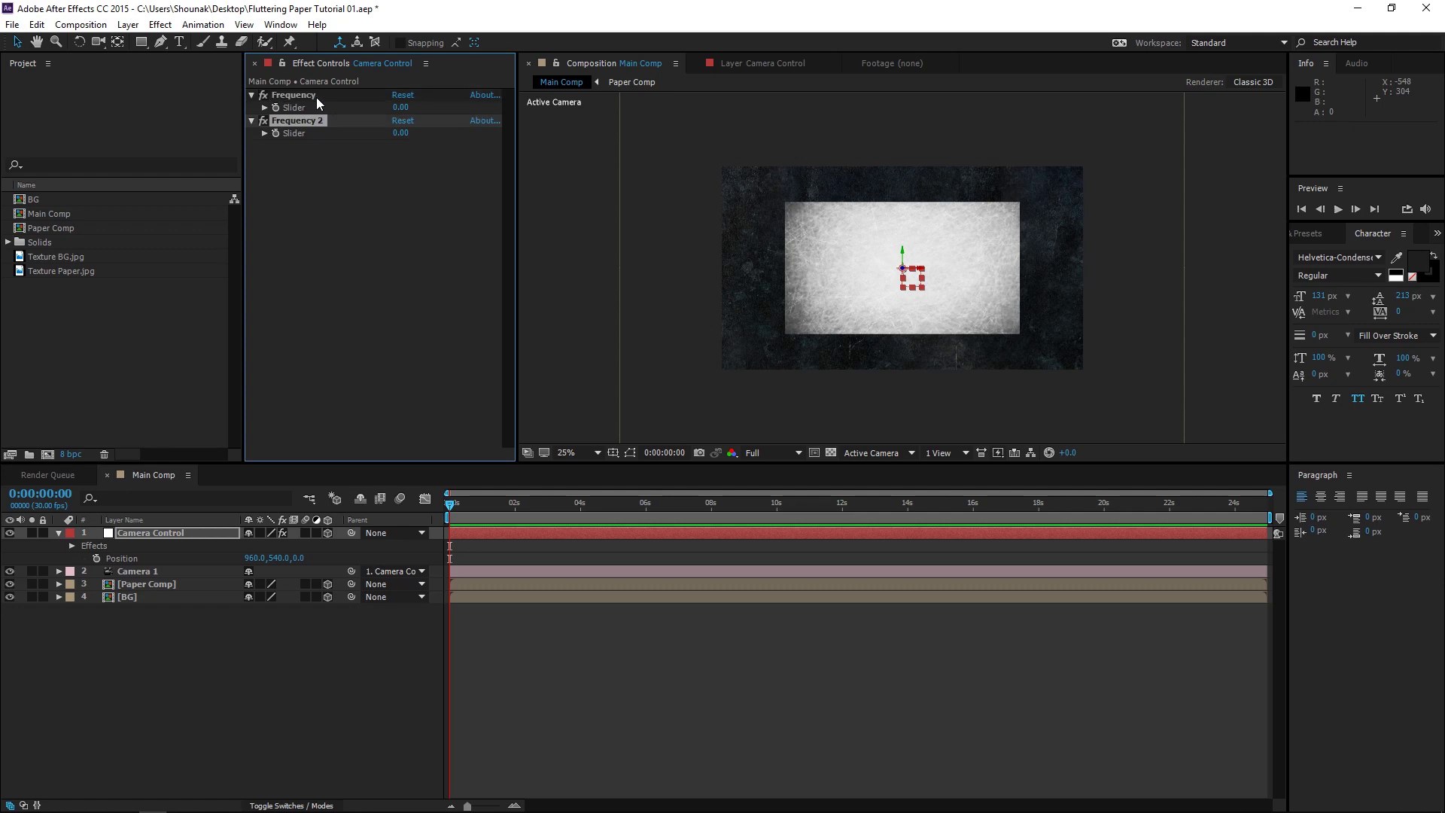
key("Return")
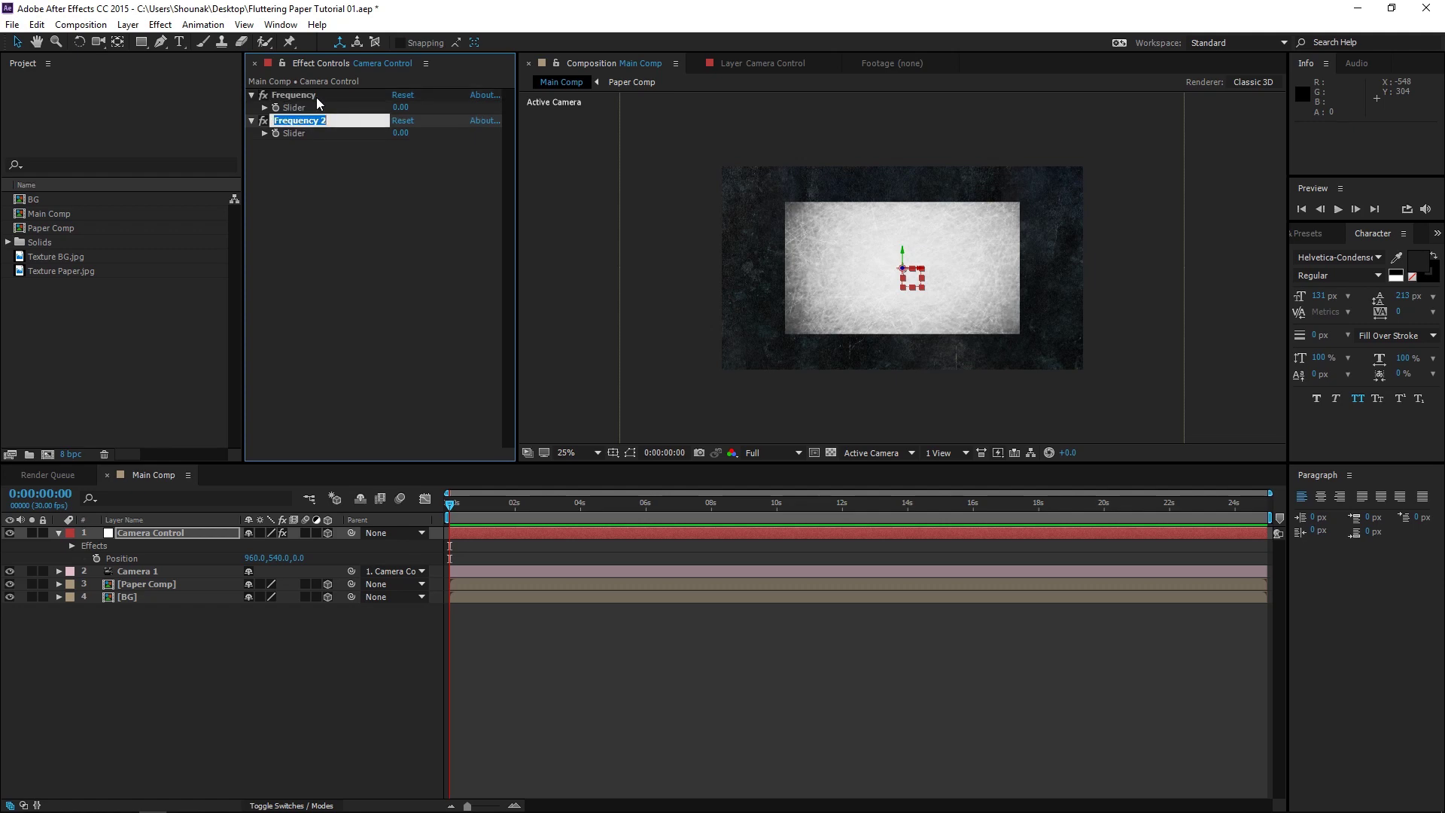
type("Amplitude")
key("Return")
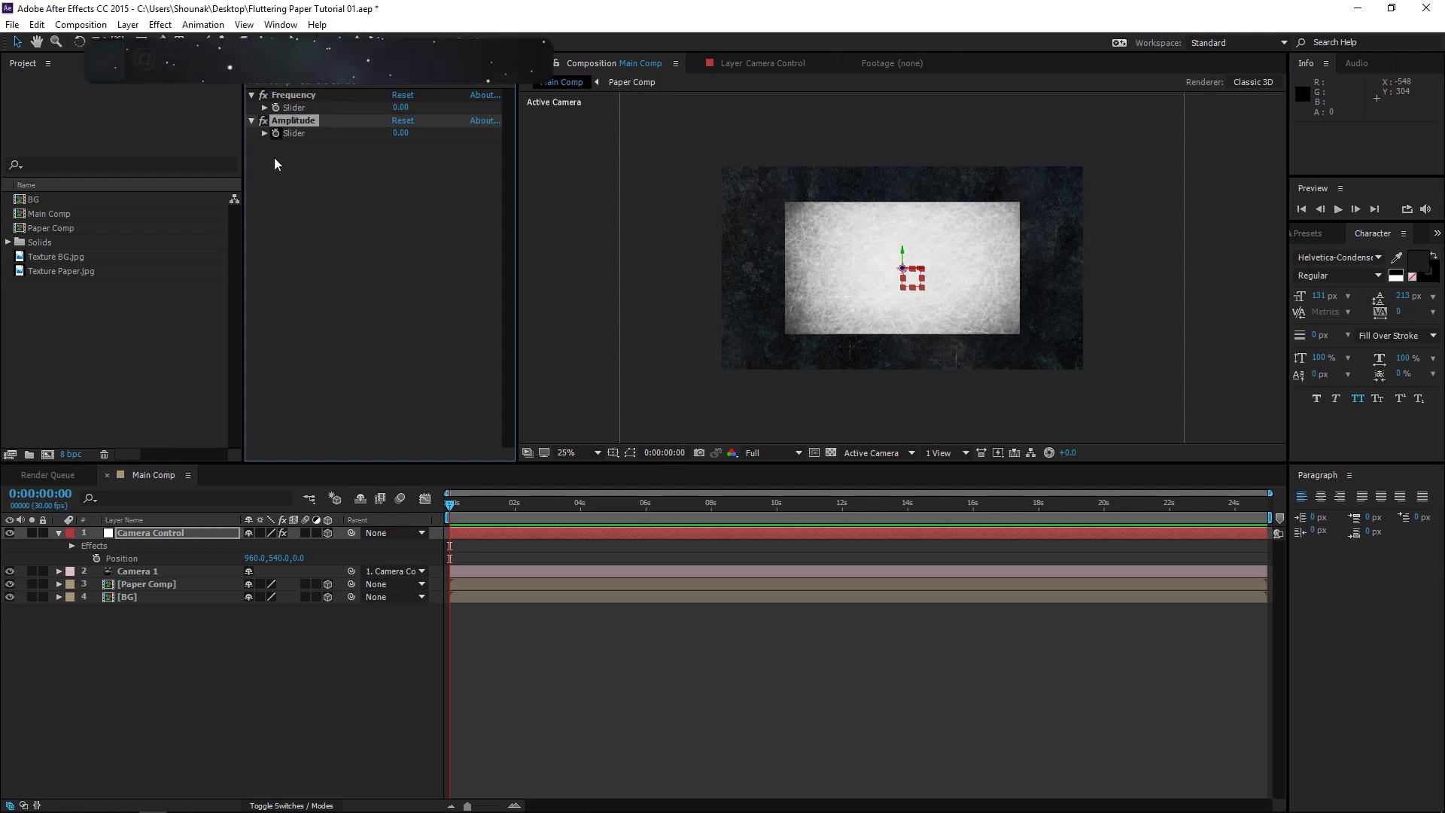
Give Camera Control's Position the expression wiggle(effect("Frequency")("Slider"),effect("Amplitude")("Slider"));.
left_click(98, 559, "alt")
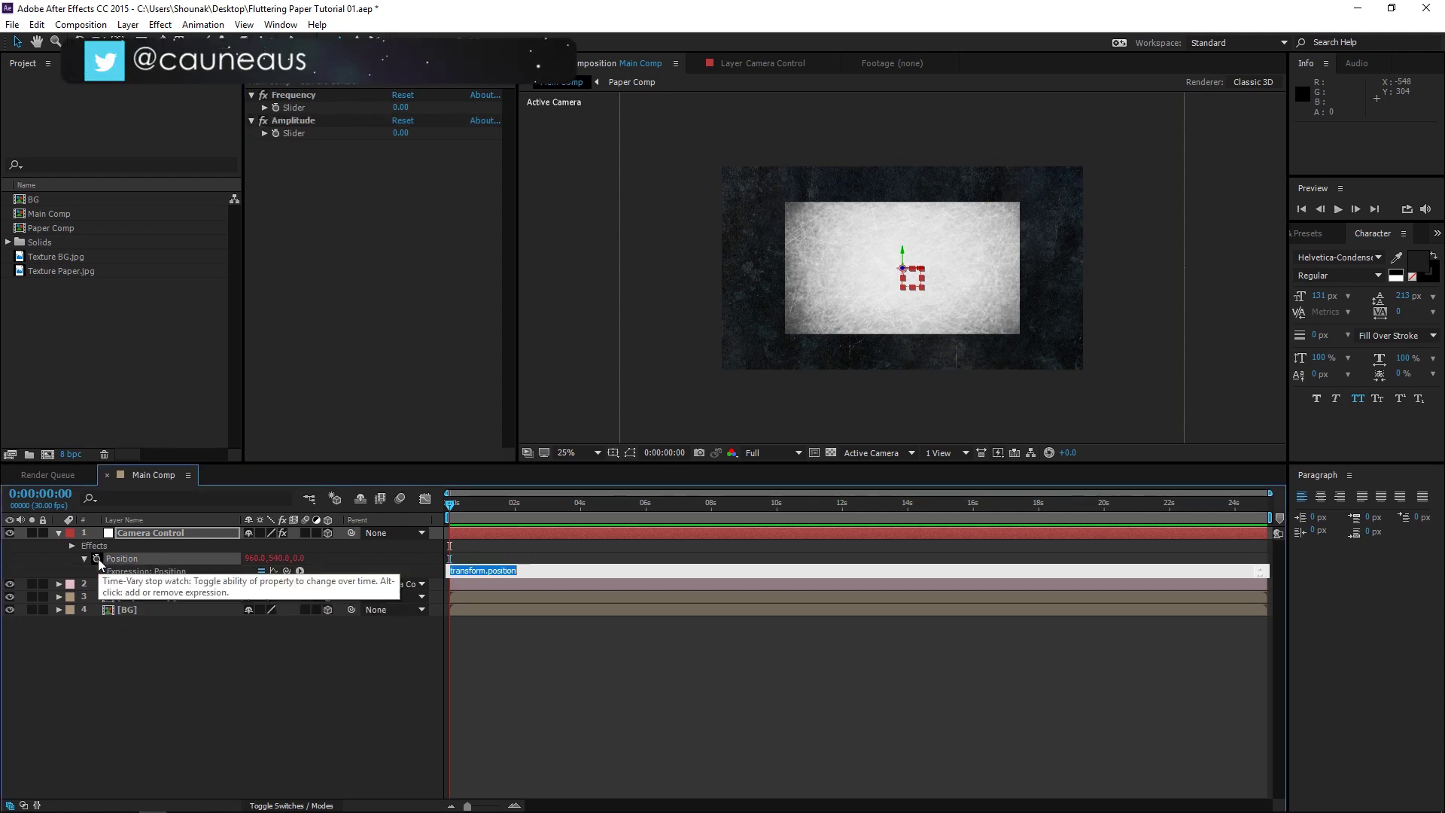
type("wiggle(")
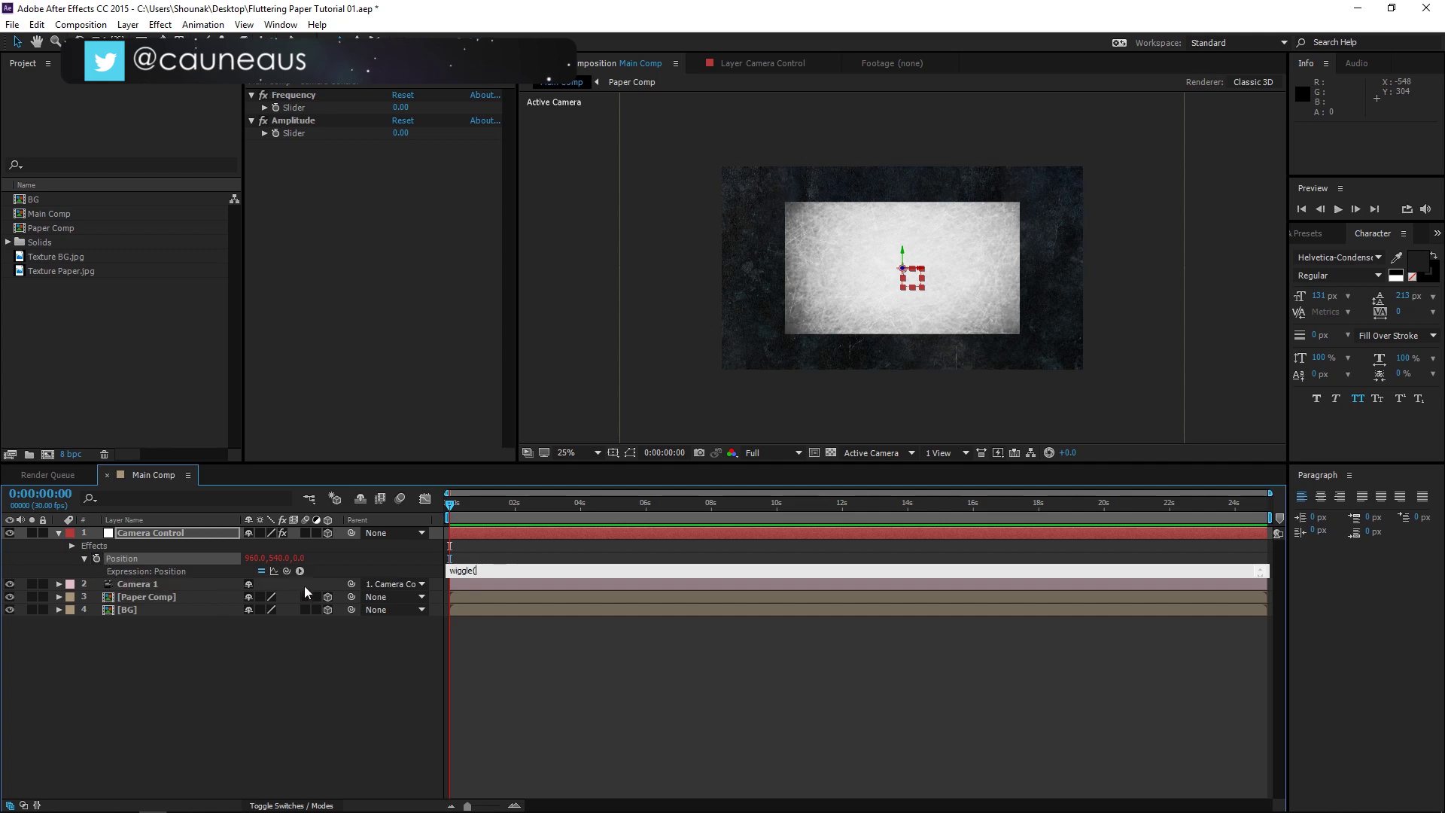
left_click_drag(287, 570, 303, 106)
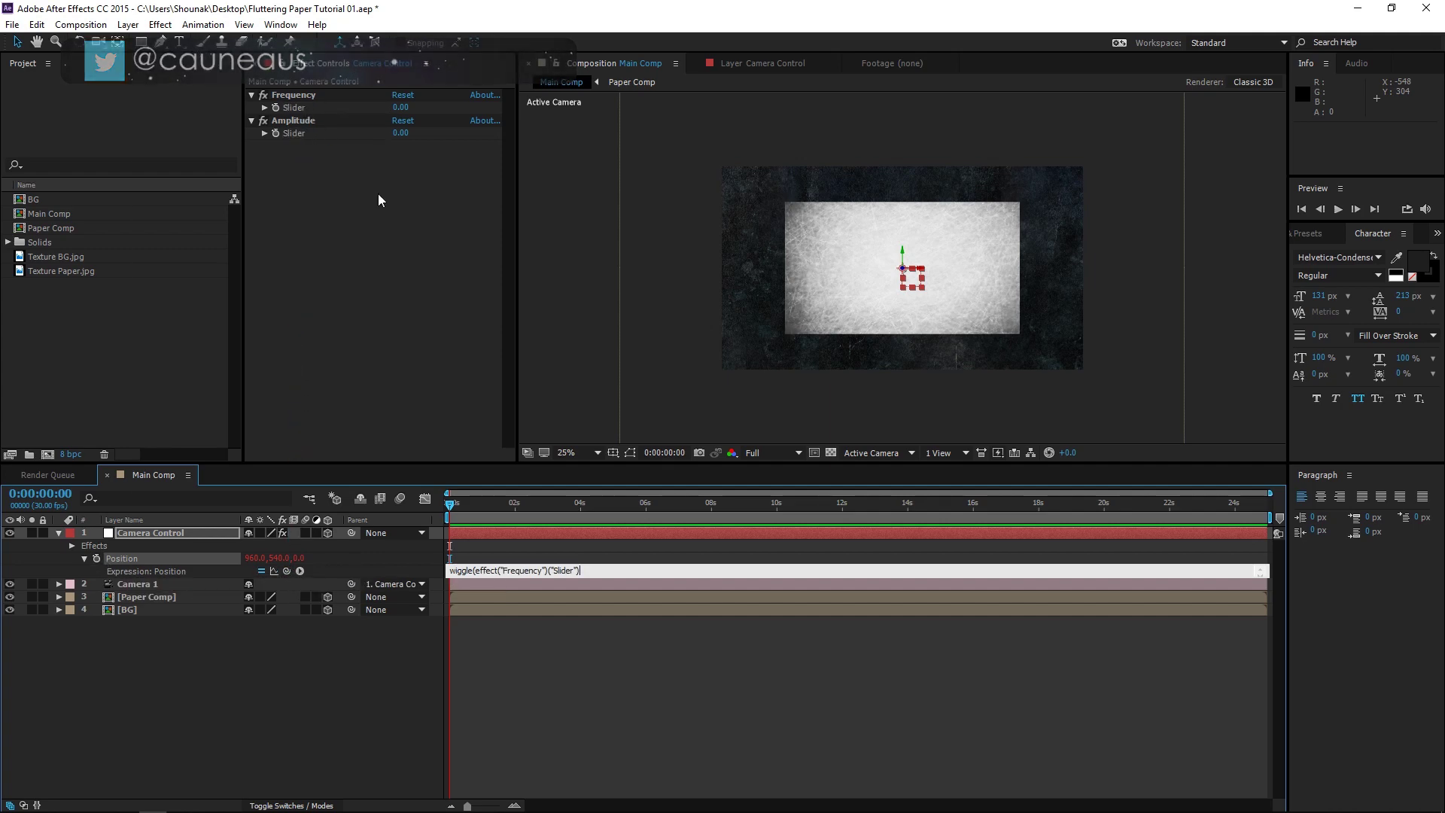
type(",")
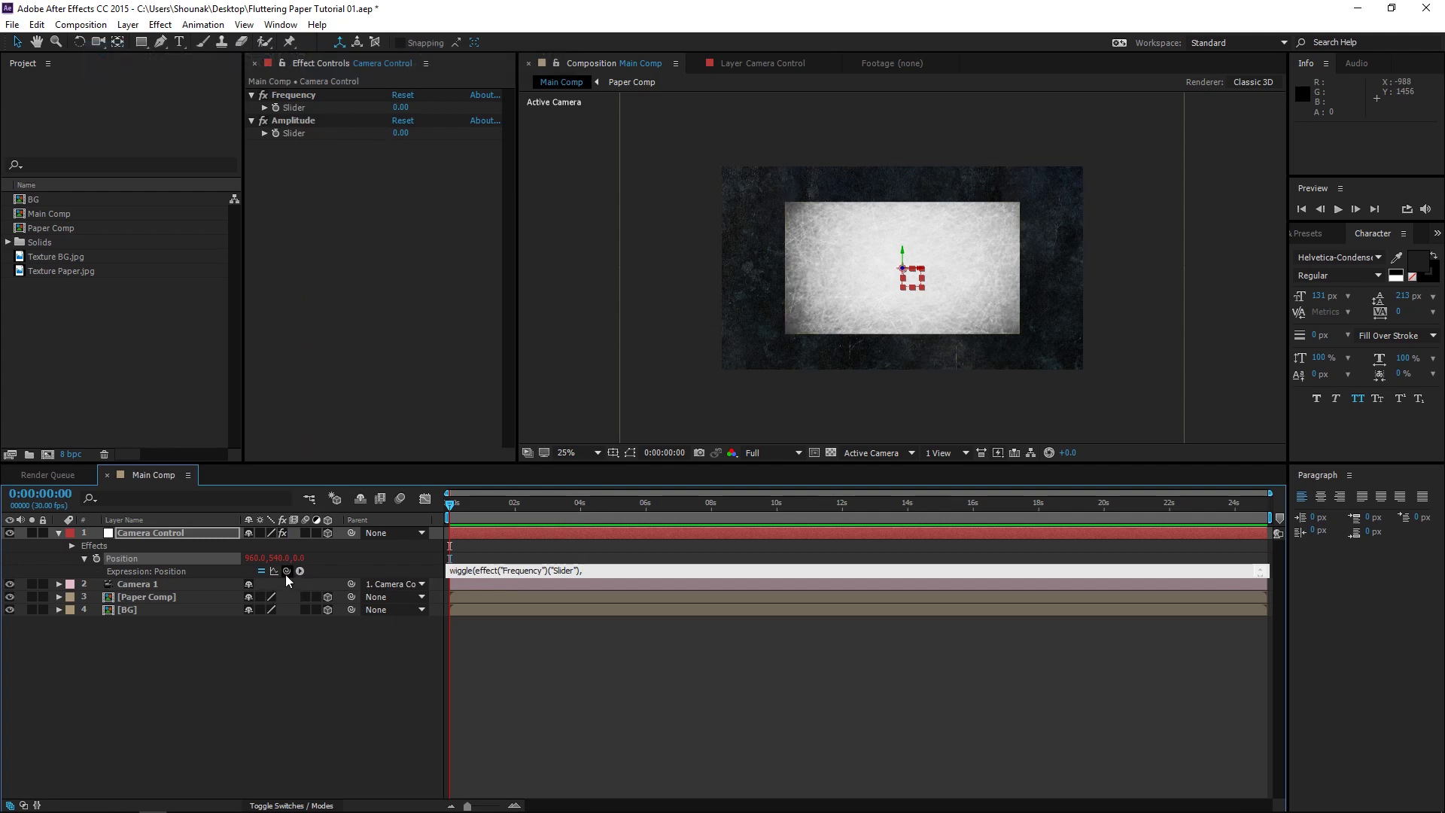
left_click_drag(287, 570, 288, 133)
type(")(\"Slider\"))")
type(";")
left_click(293, 136)
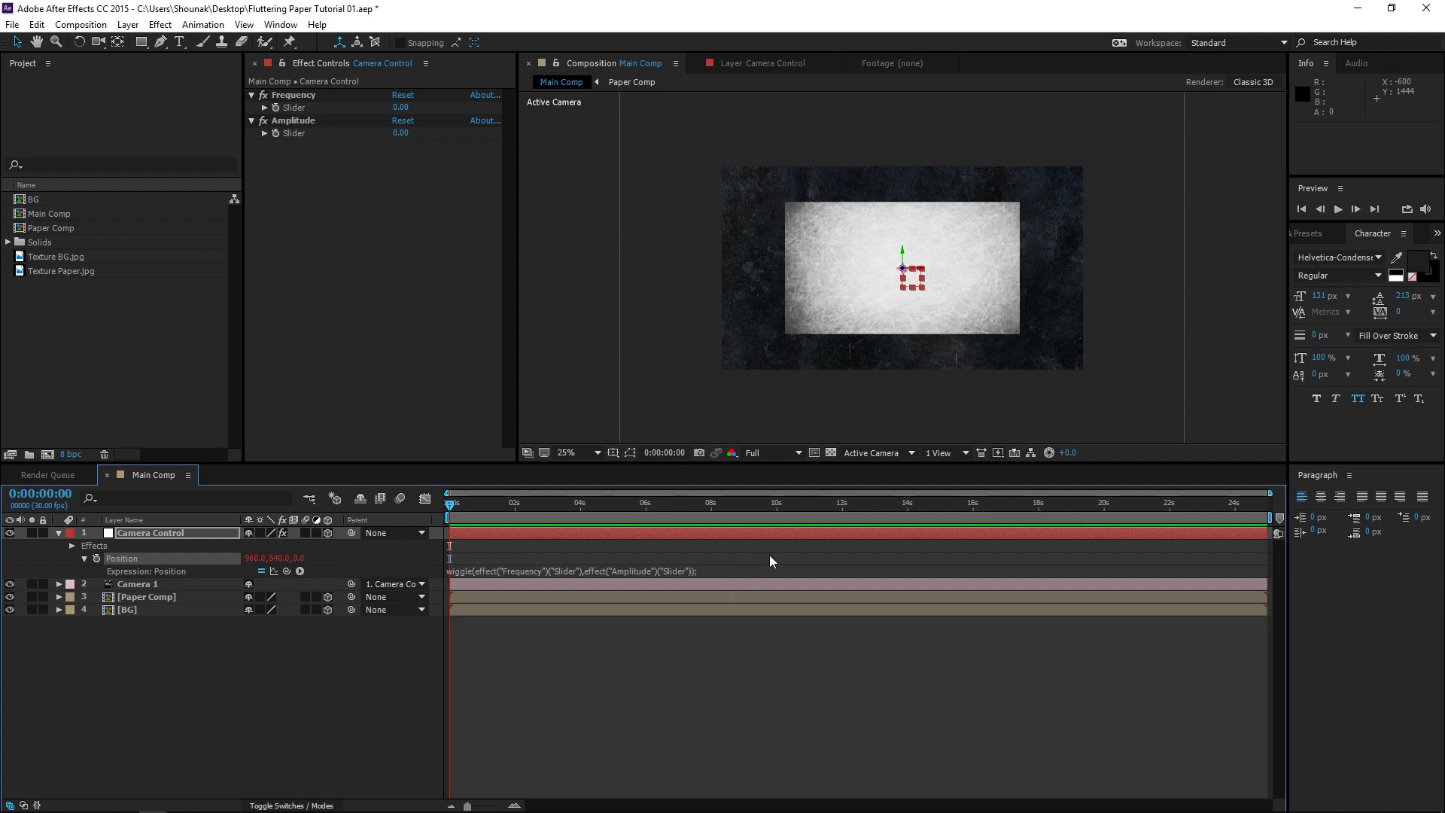
Enter values for the Frequency and Amplitude sliders and preview the camera wiggle.
left_click(60, 533)
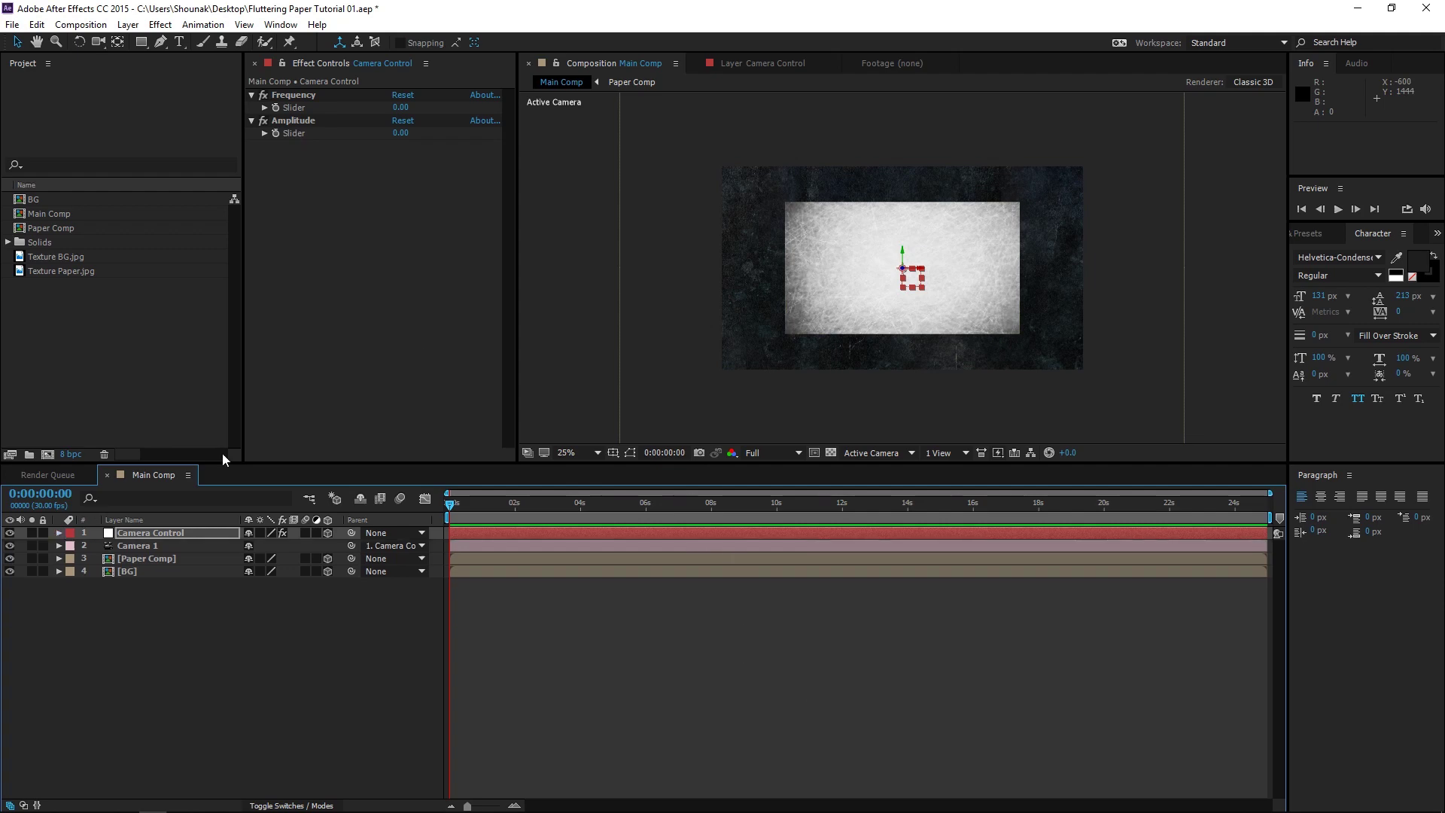
left_click(404, 107)
type("7")
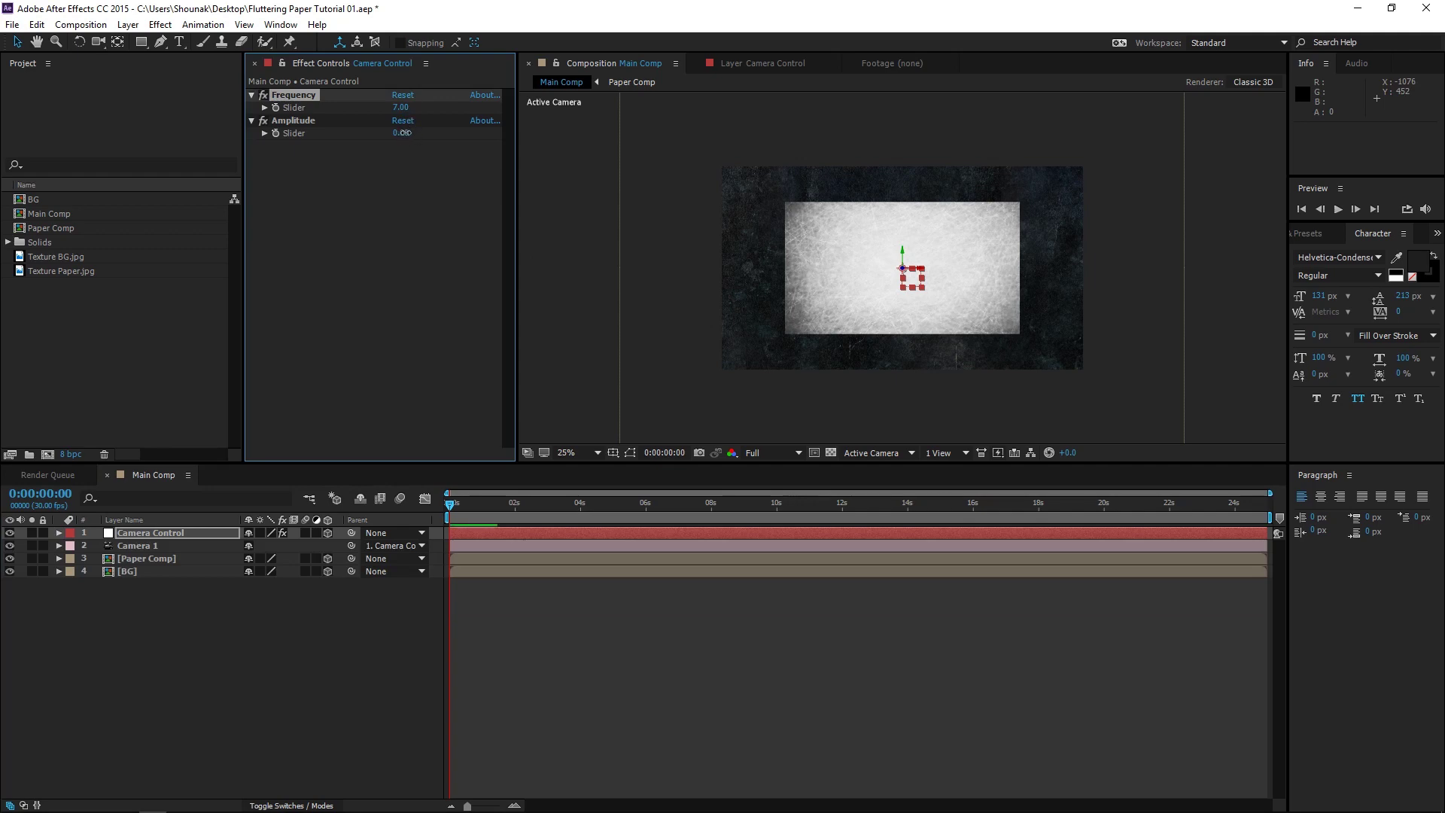
key("Tab")
type("5")
key("Return")
mouse_move(474, 514)
left_mouse_down()
mouse_move(498, 506)
mouse_move(469, 508)
left_mouse_up()
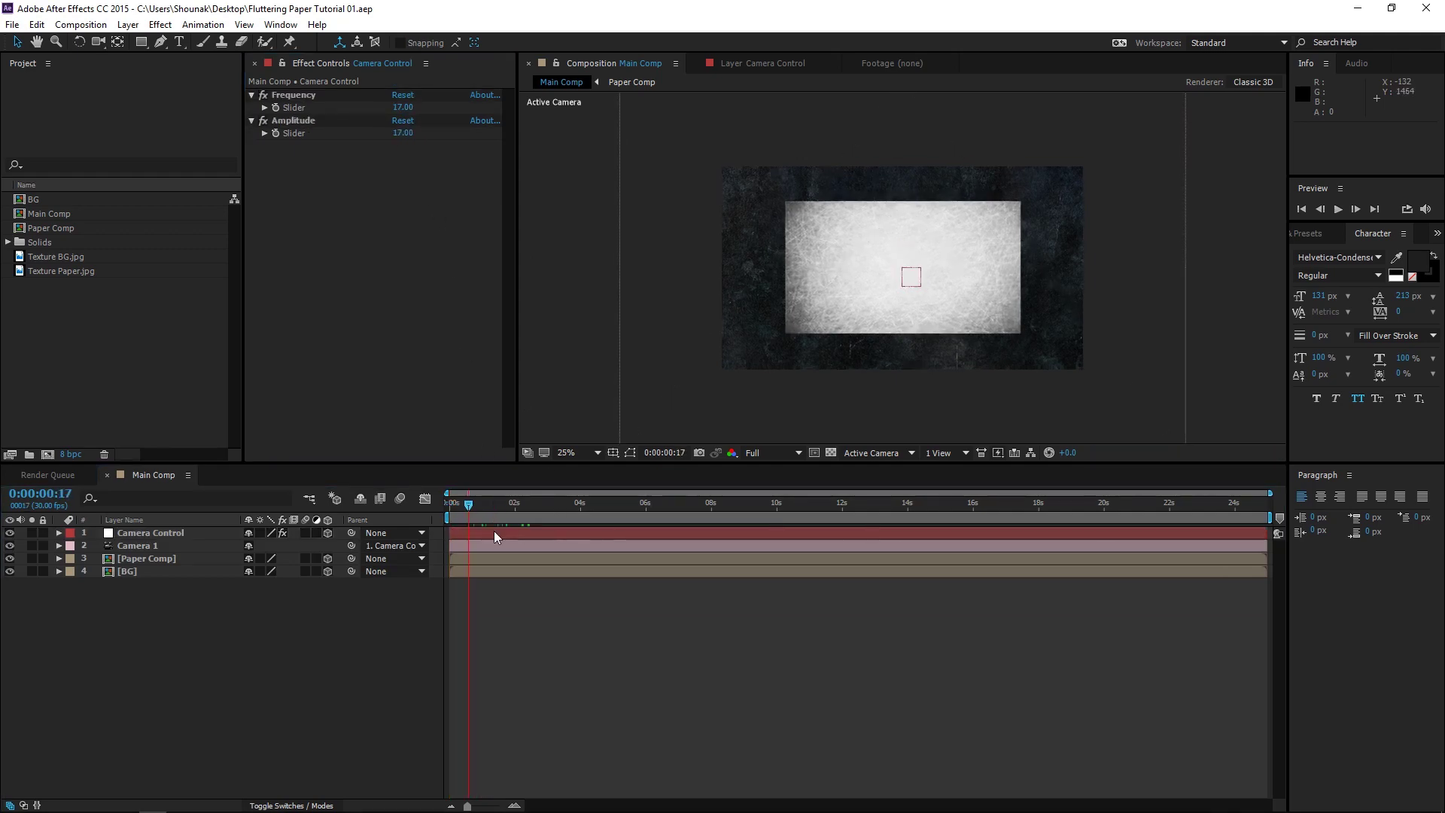
Keyframe Camera Control's Position at frame 15, then offset its starting Position at frame 0.
left_click(167, 532)
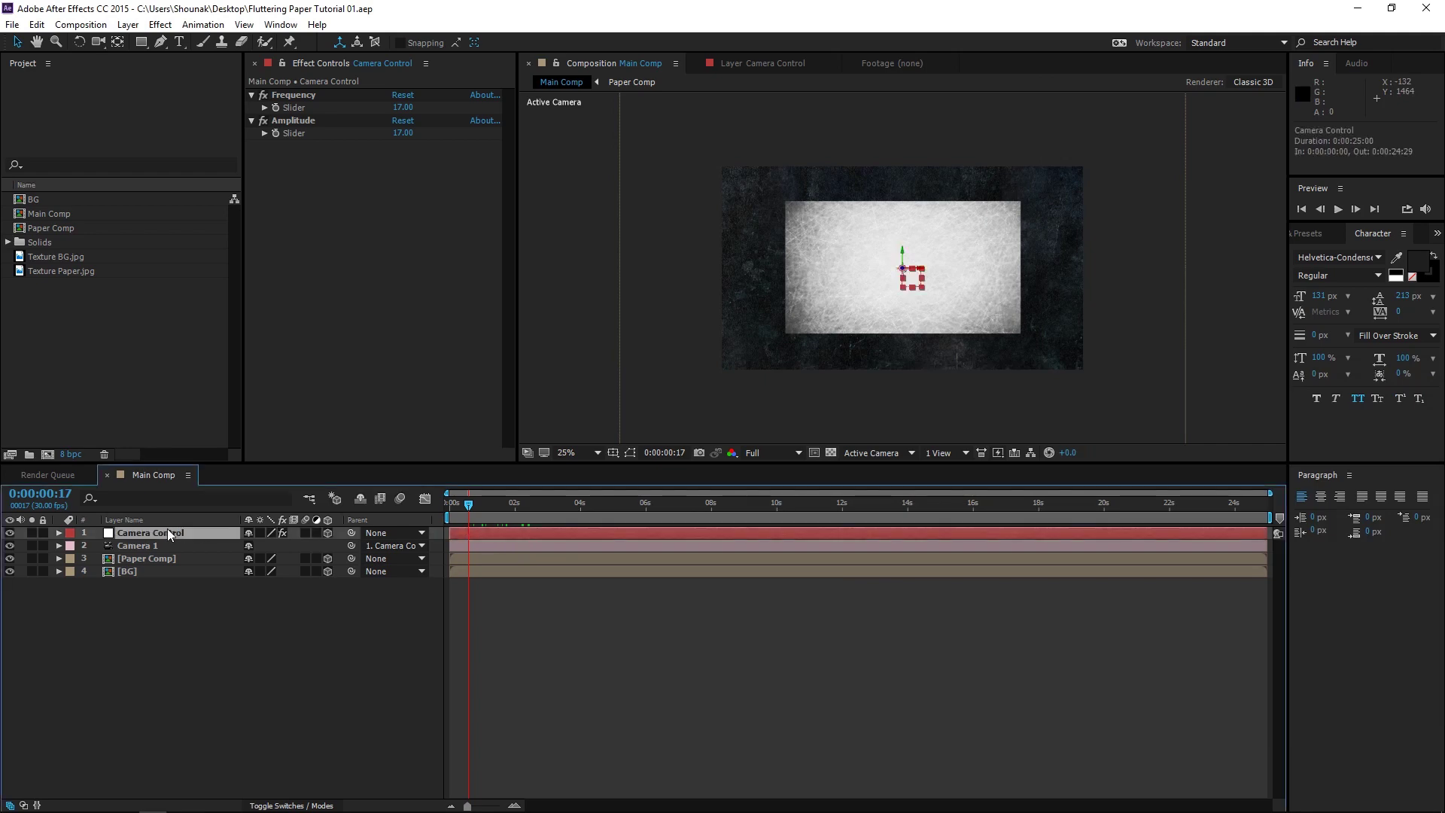
left_click_drag(467, 806, 498, 806)
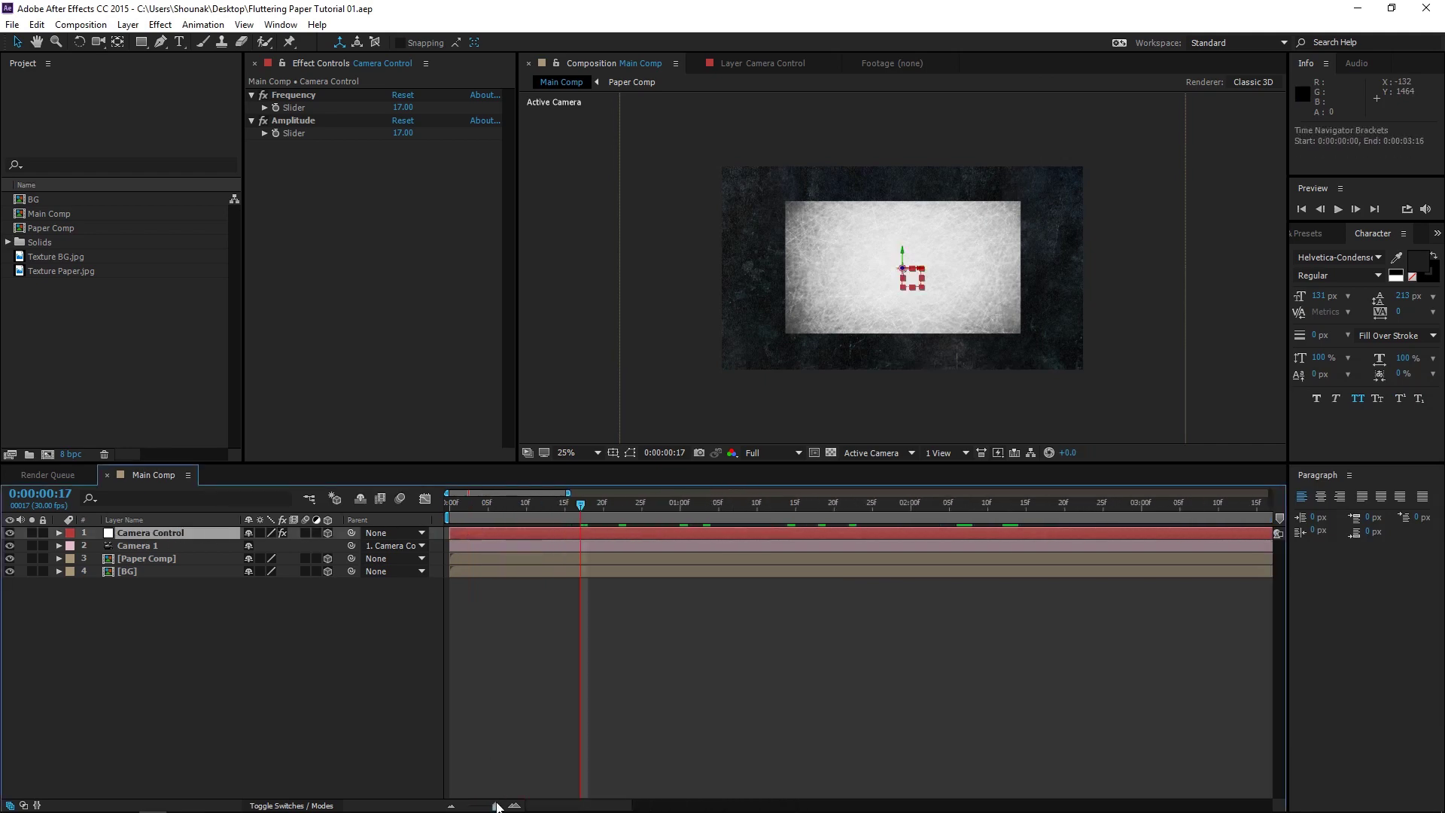
left_click(566, 504)
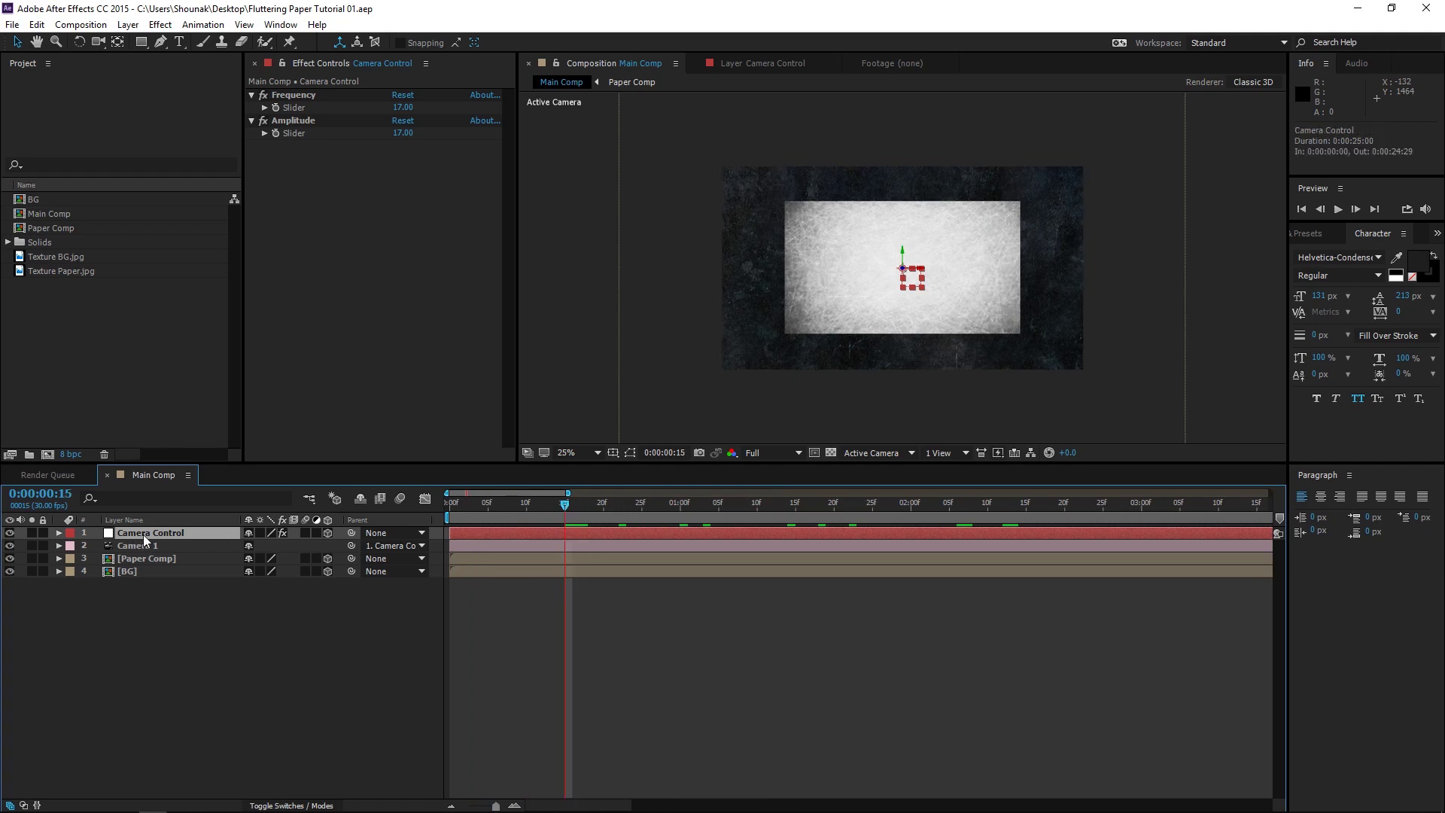
key("p")
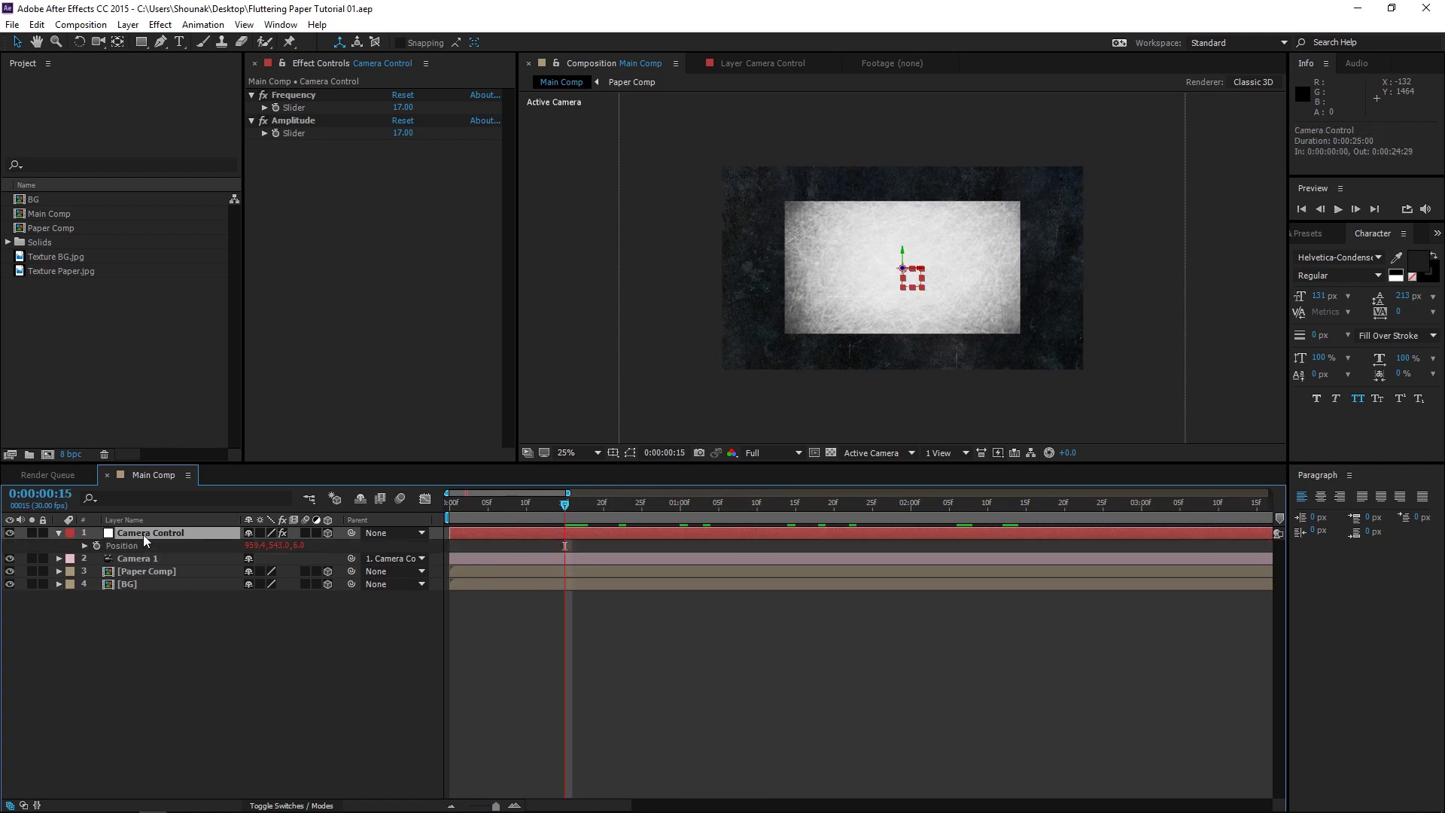
left_click(98, 545)
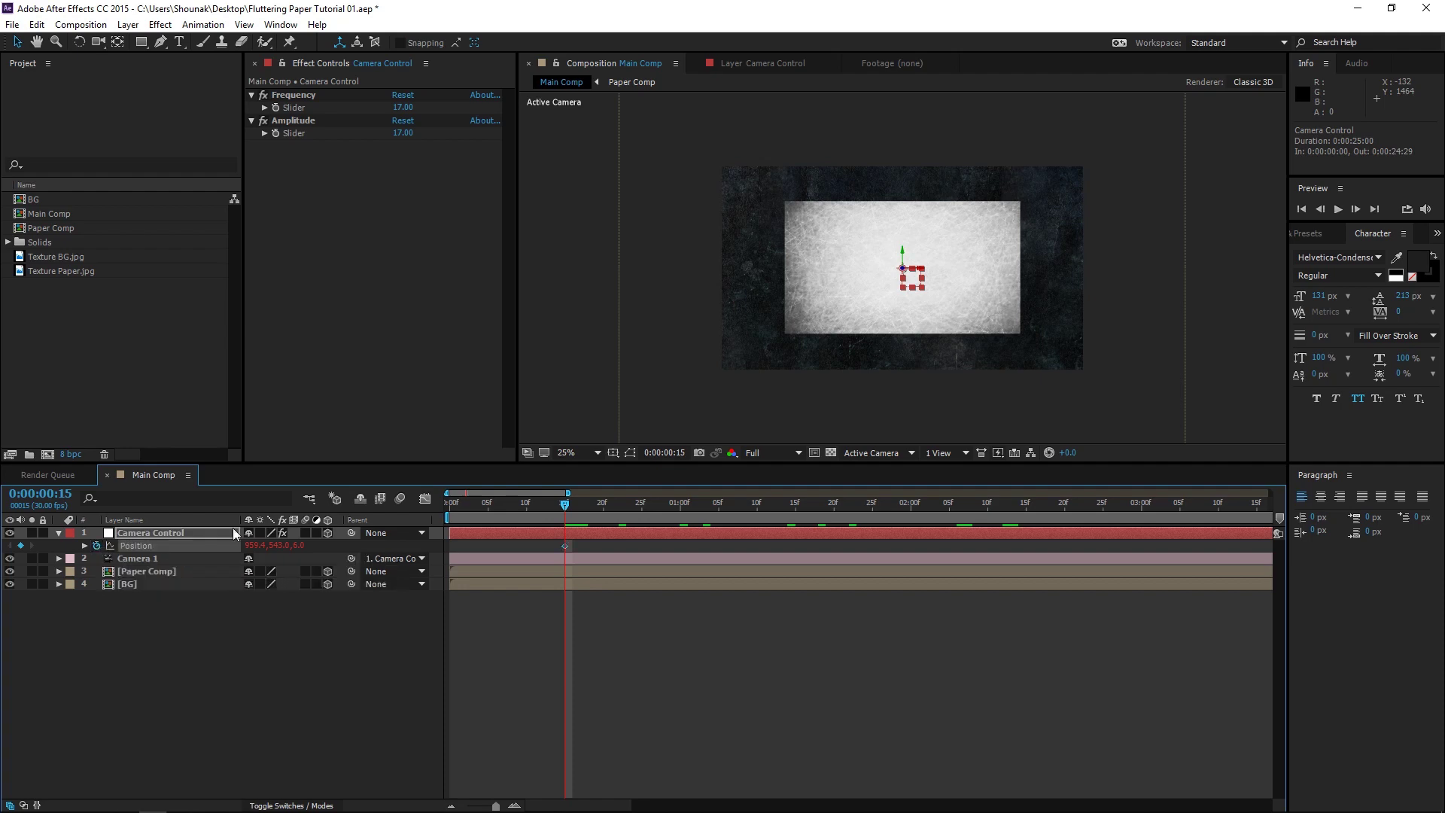
left_click_drag(566, 504, 433, 518)
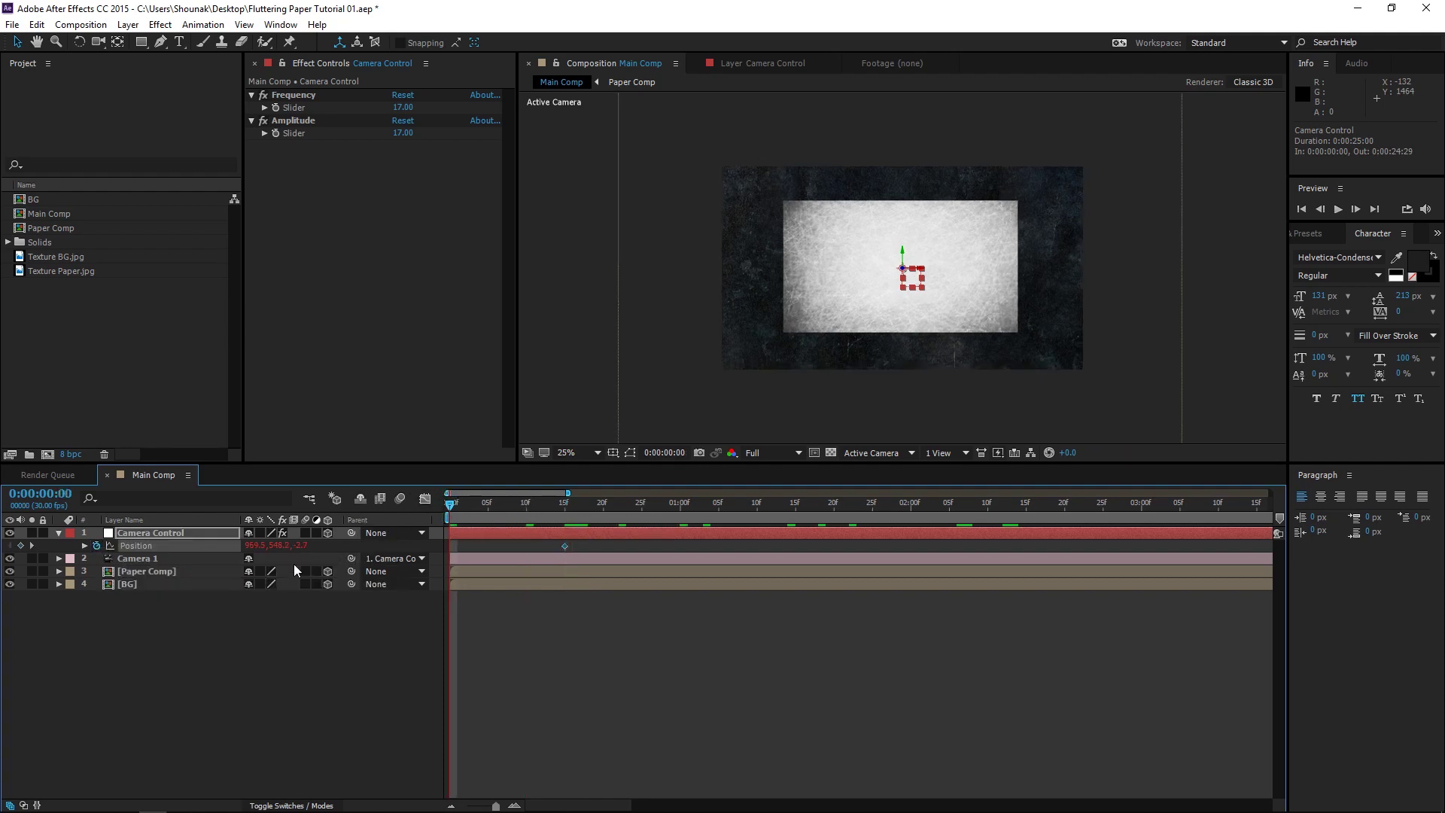
left_click_drag(272, 545, 388, 544)
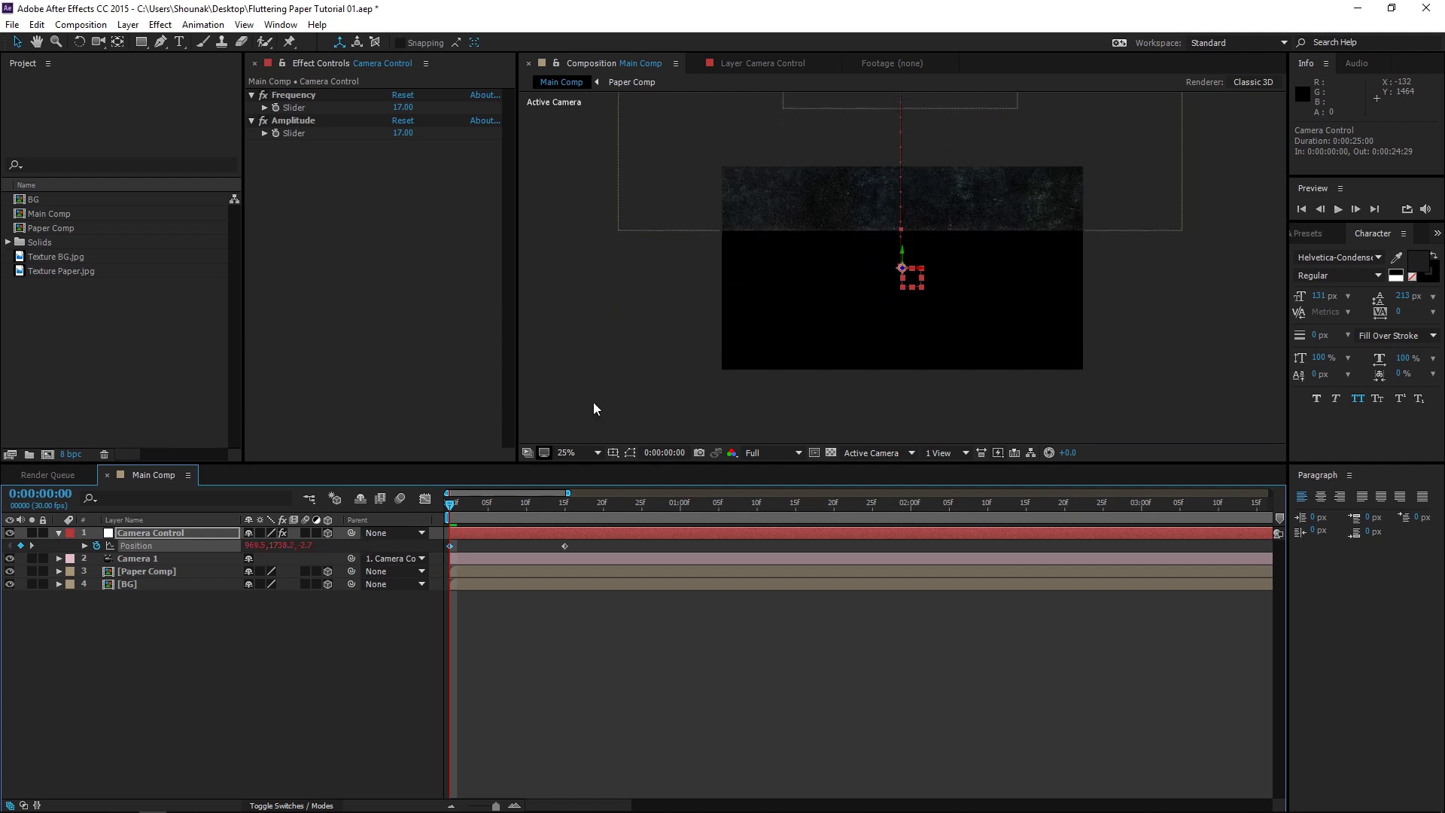
Apply CC RepeTile to the BG layer with Expand Down set to 2000.
left_click(1100, 169)
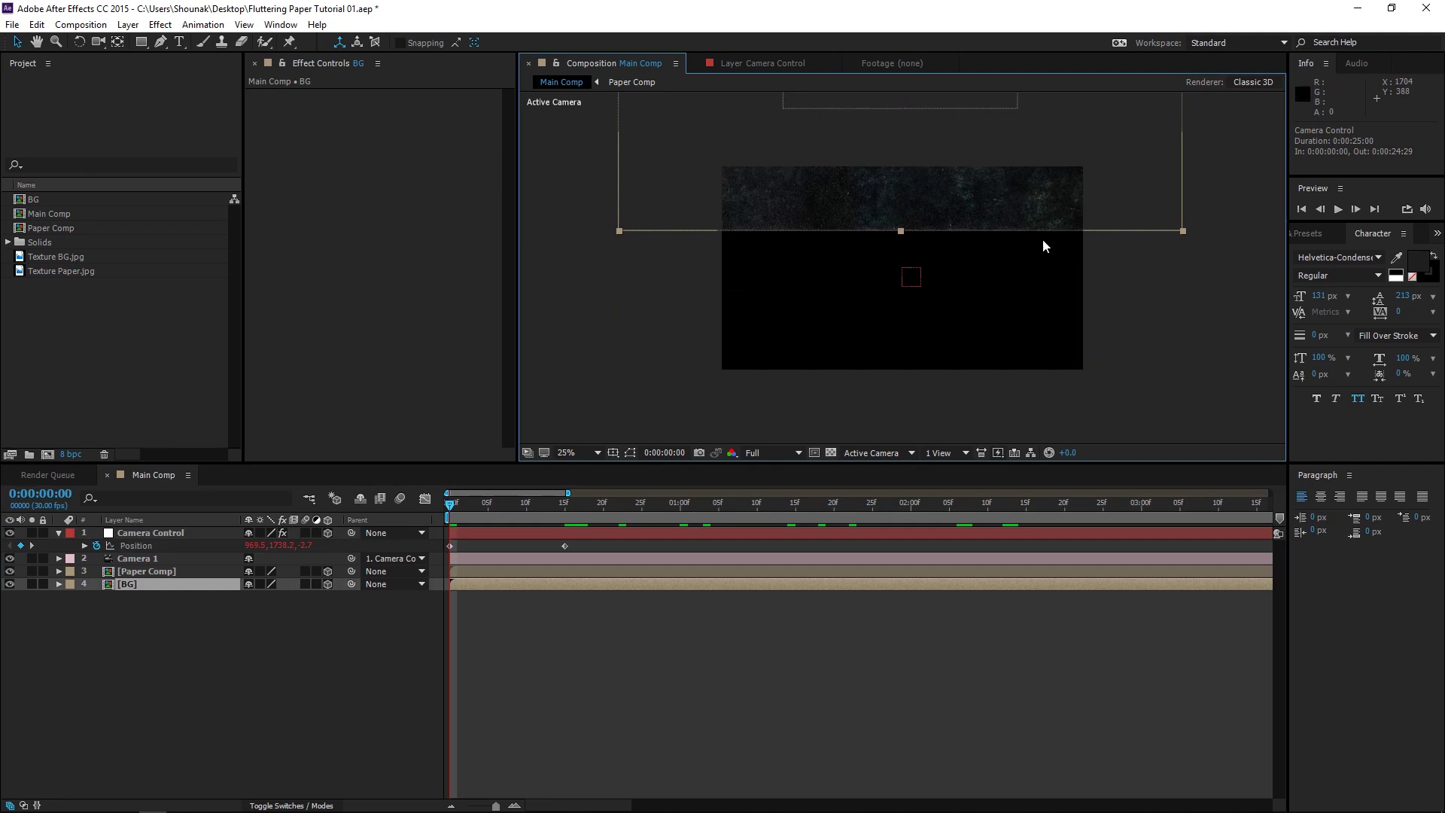
left_click(161, 24)
mouse_move(252, 551)
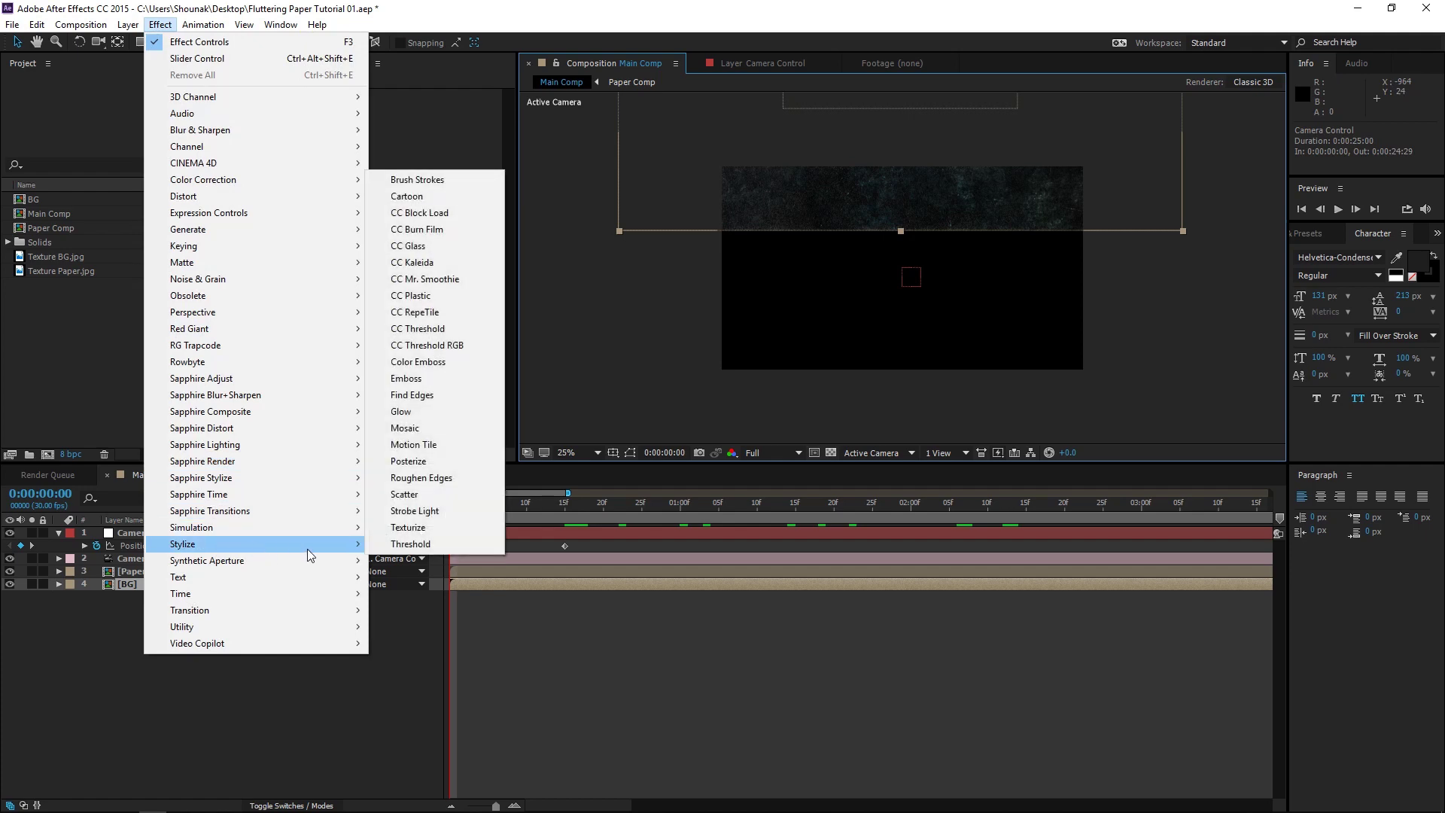
left_click(448, 318)
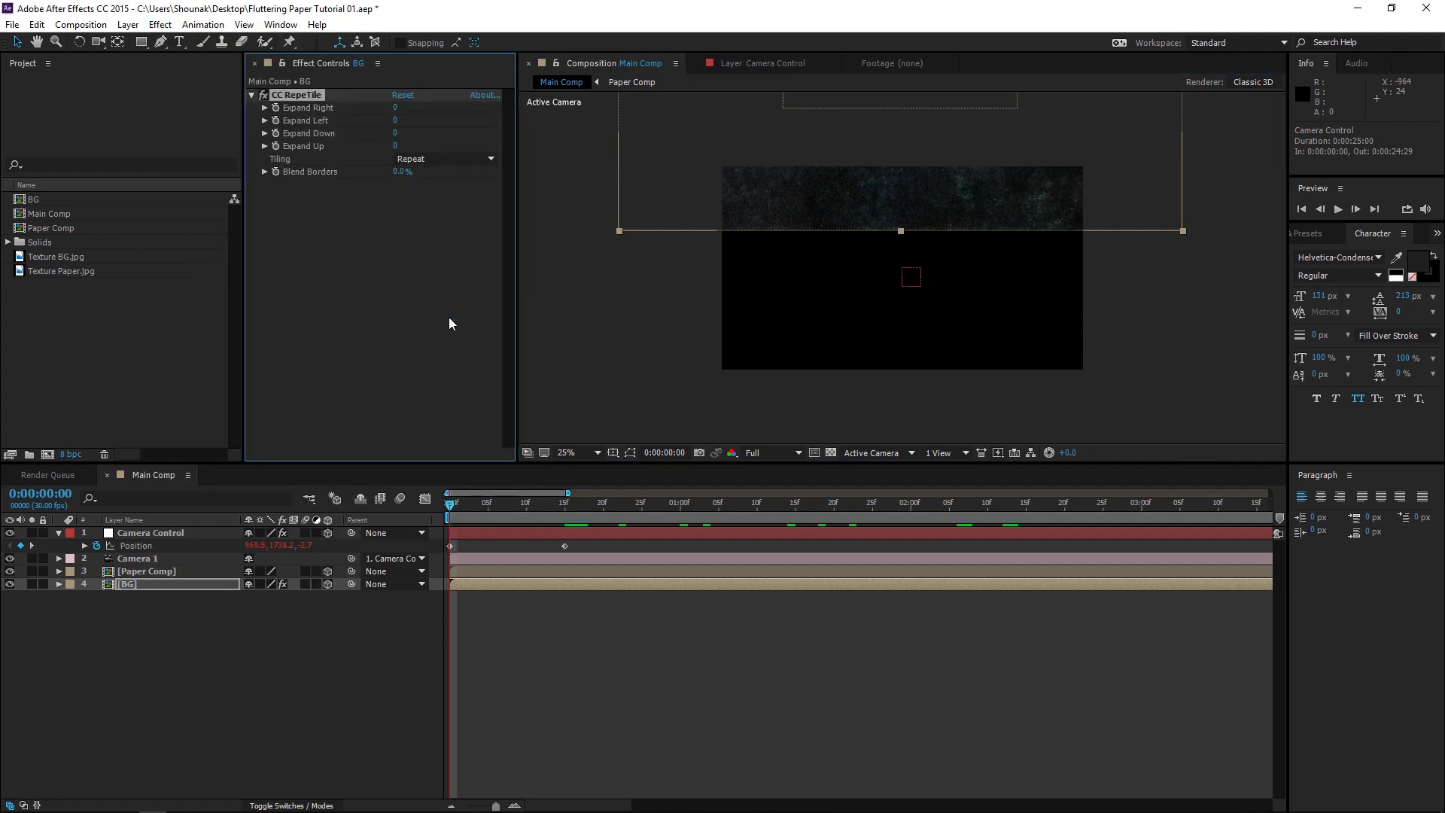
left_click(395, 134)
type("2000")
key("Return")
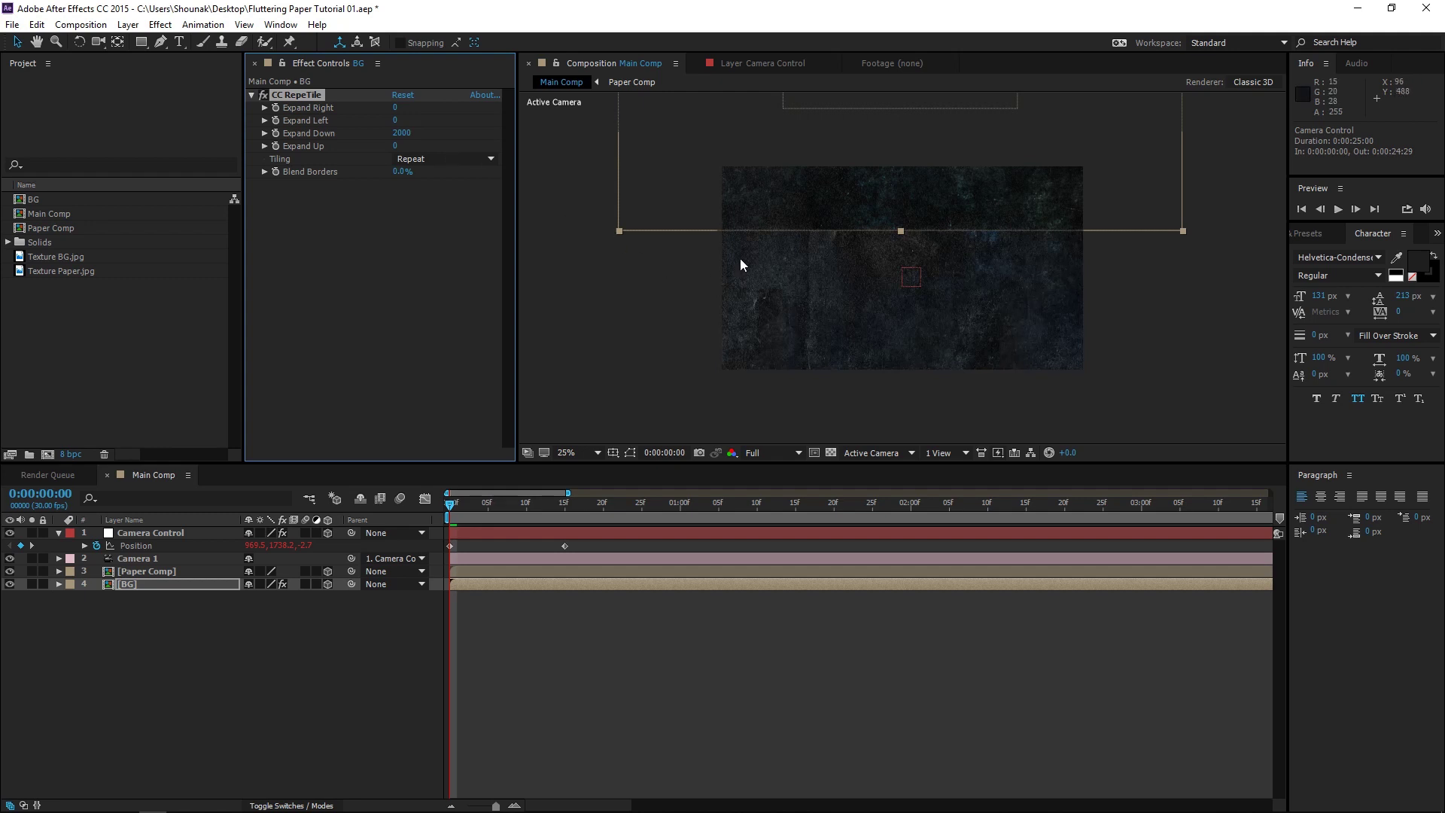
left_click(663, 268)
left_click(663, 268)
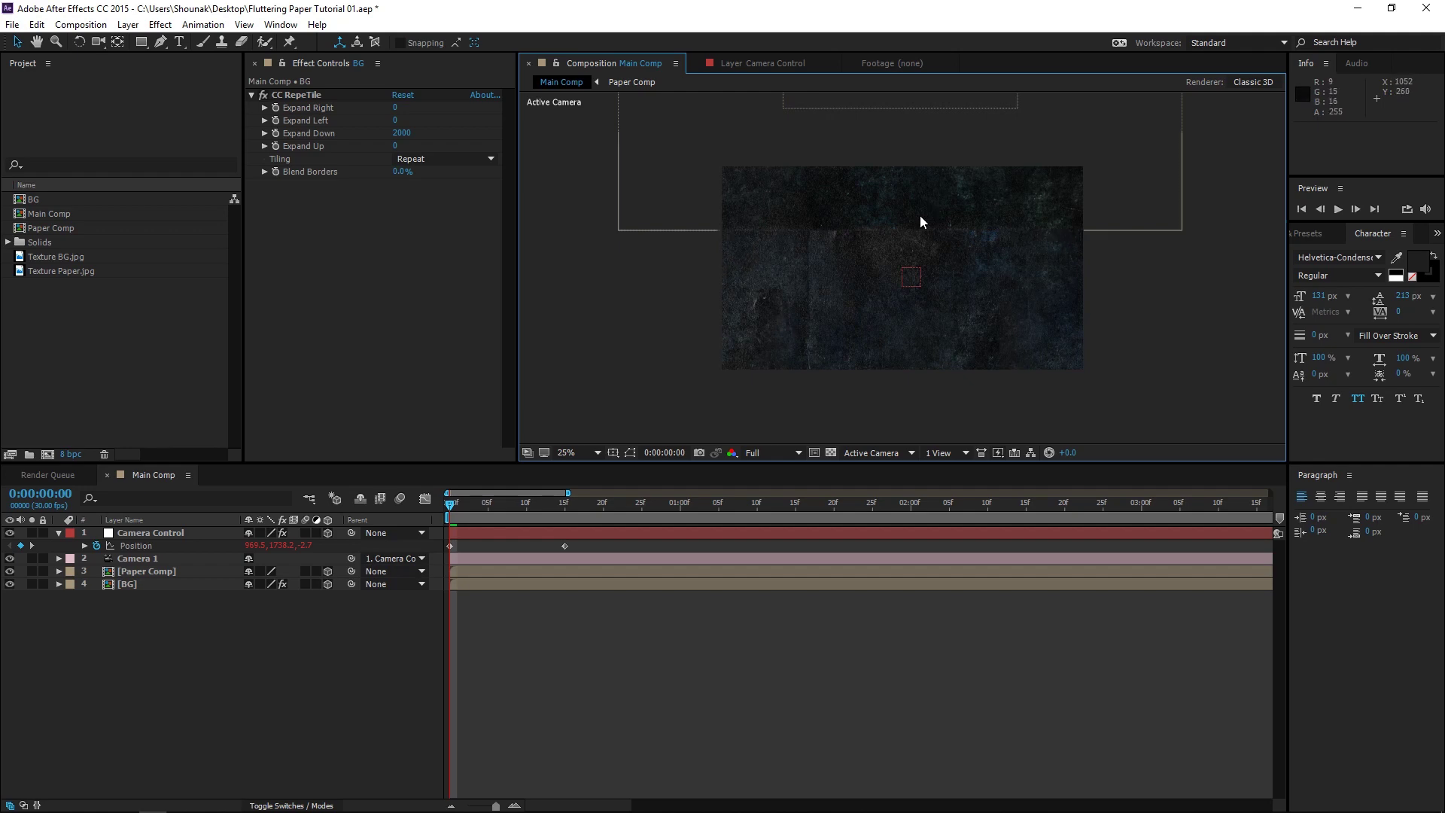
End the work area at 20 seconds and trim Main Comp to it.
key("semicolon")
left_click_drag(1218, 513, 810, 512)
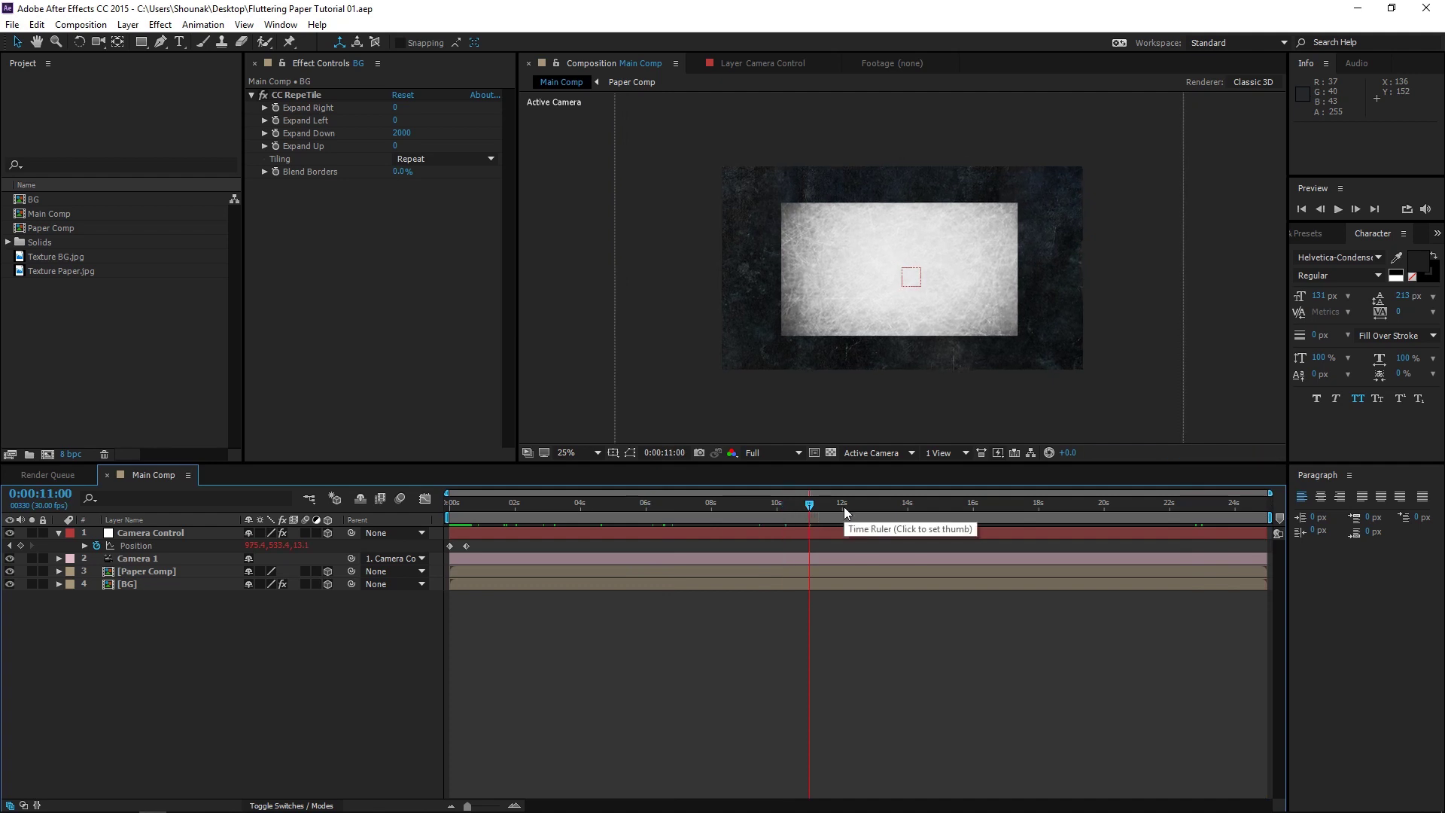
left_click_drag(1081, 514, 1038, 514)
left_click(1103, 515)
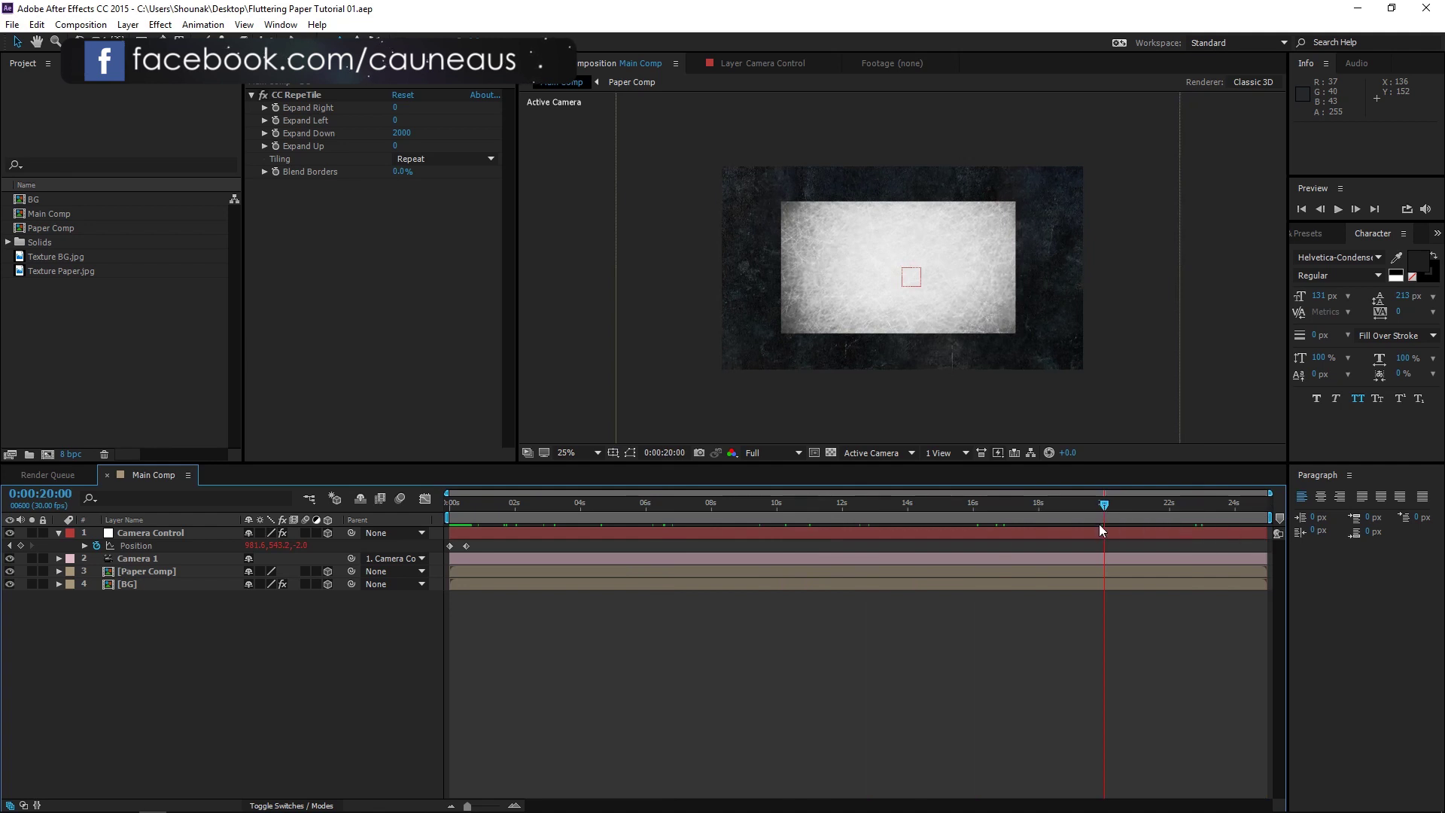
key("n")
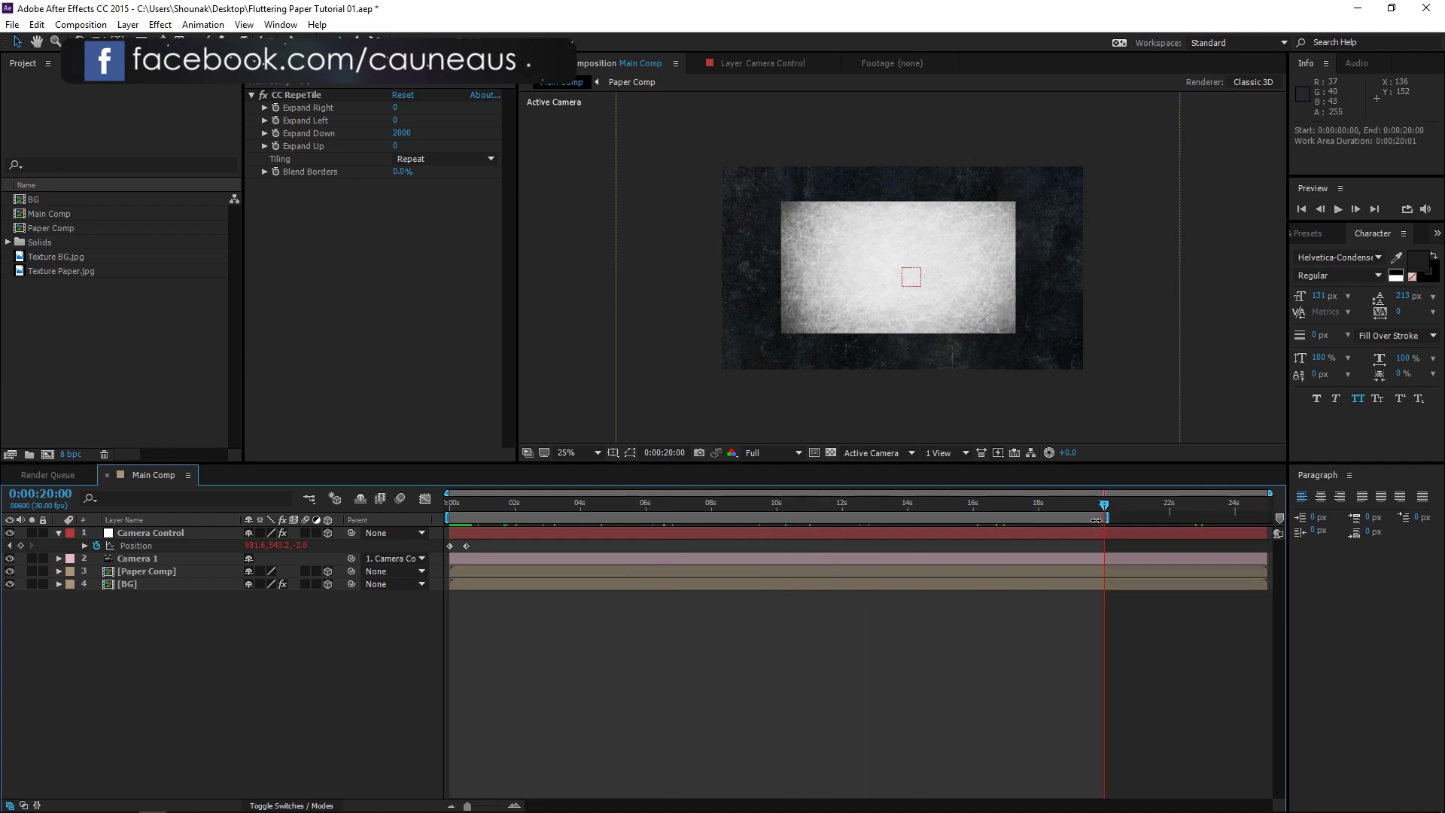
right_click(966, 520)
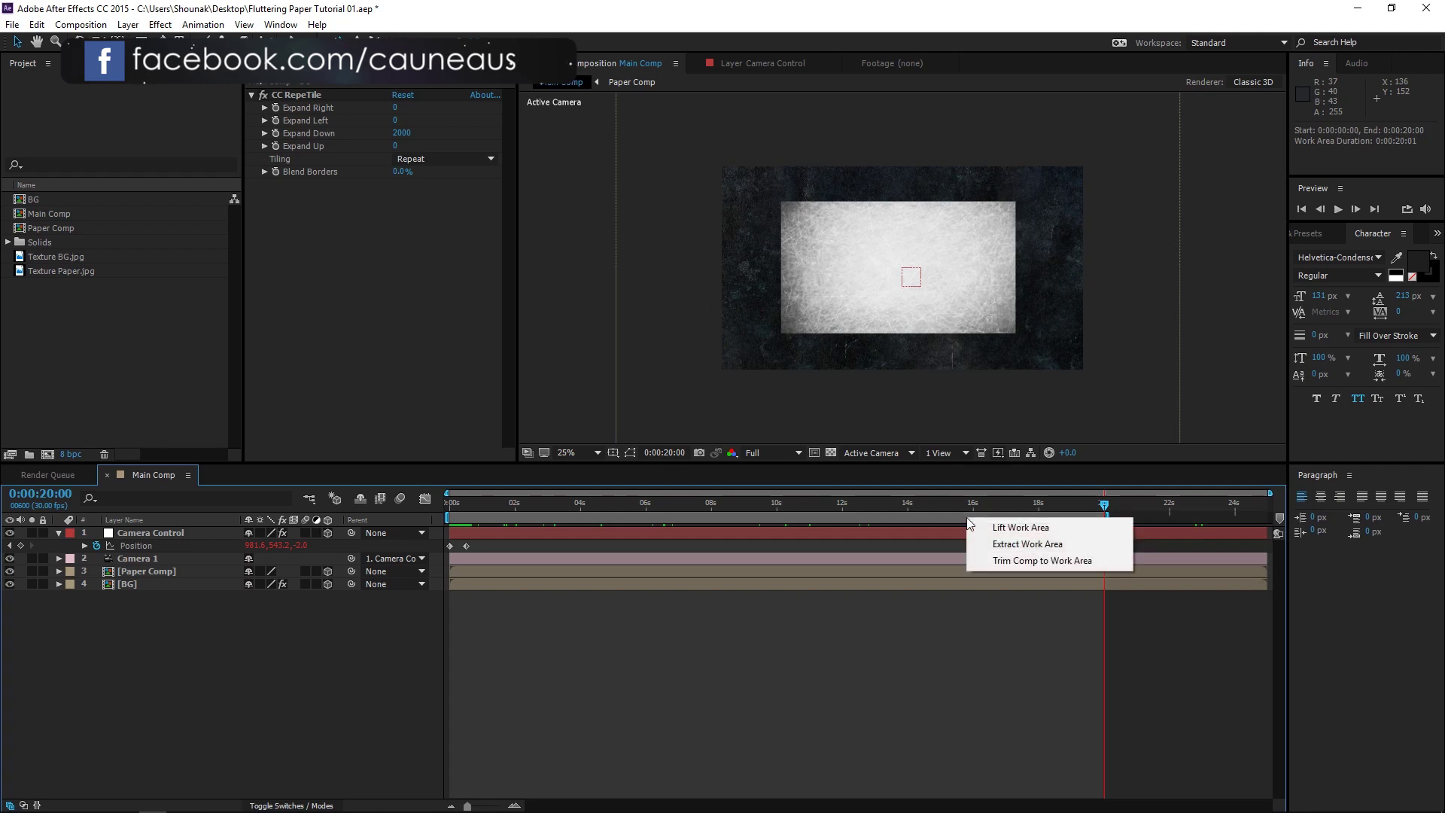
left_click(995, 560)
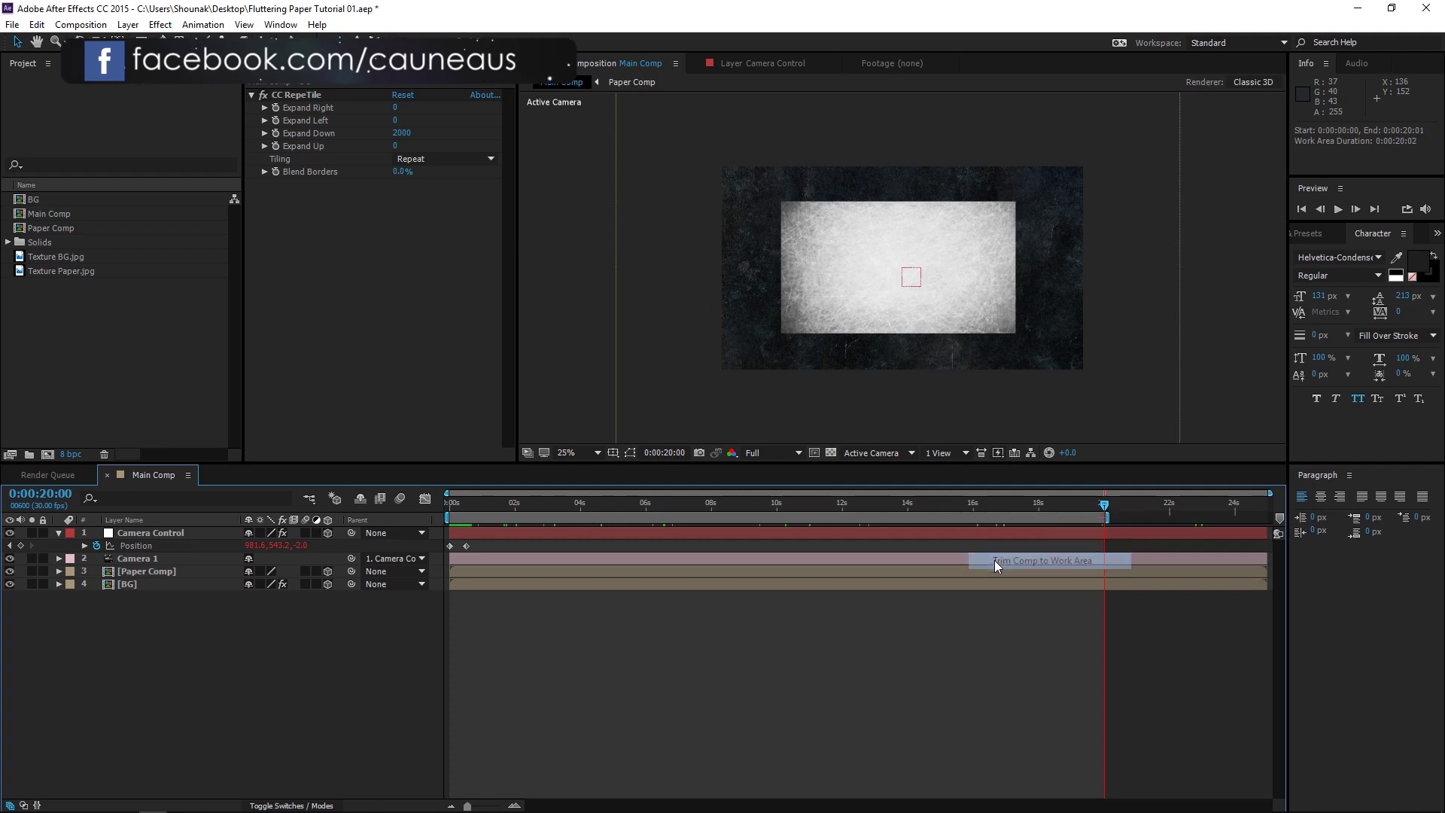
Zoom the timeline in on the opening seconds and return to the comp's start.
left_click(494, 500)
left_click_drag(468, 806, 495, 807)
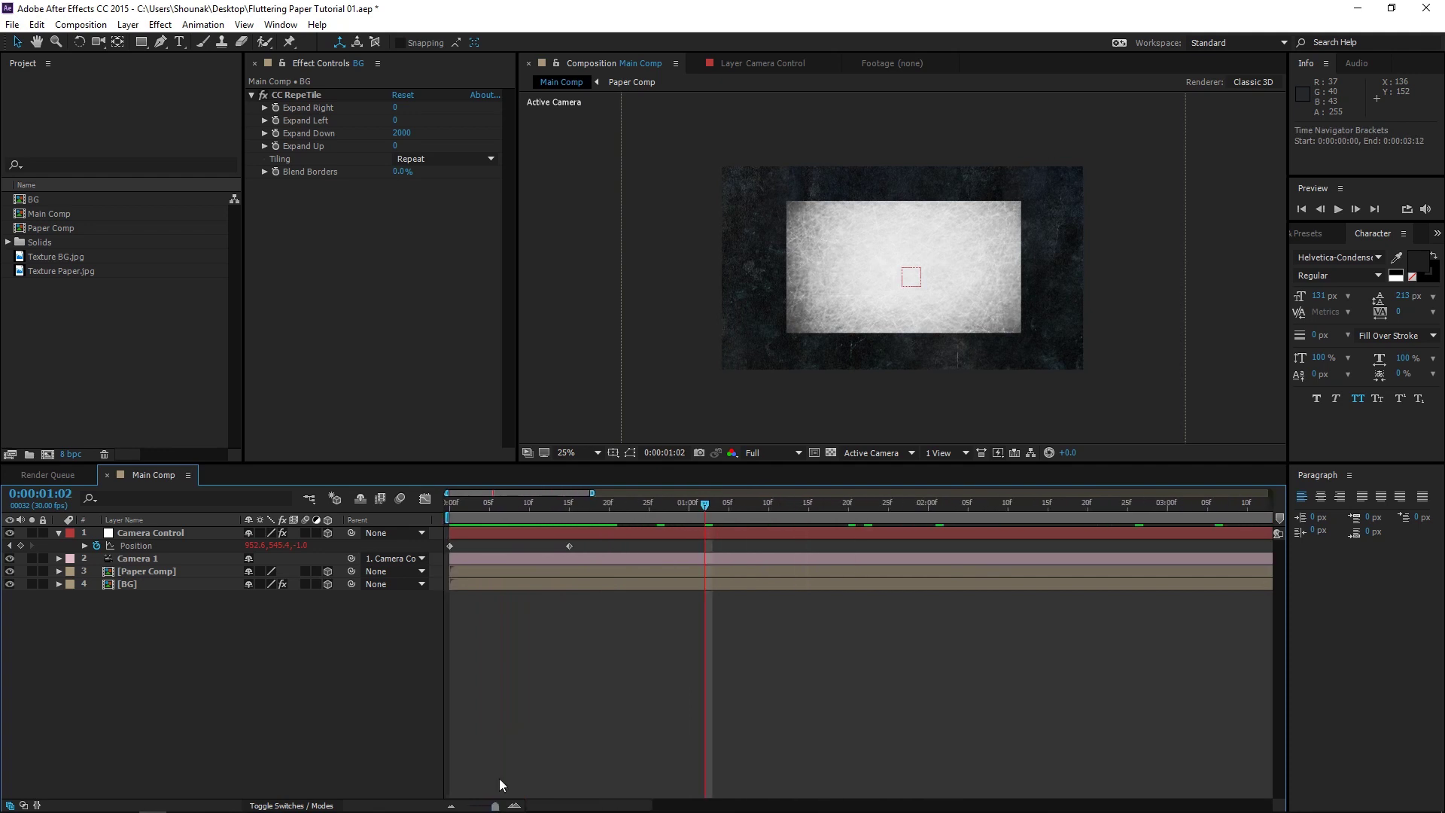
left_click_drag(480, 516, 436, 516)
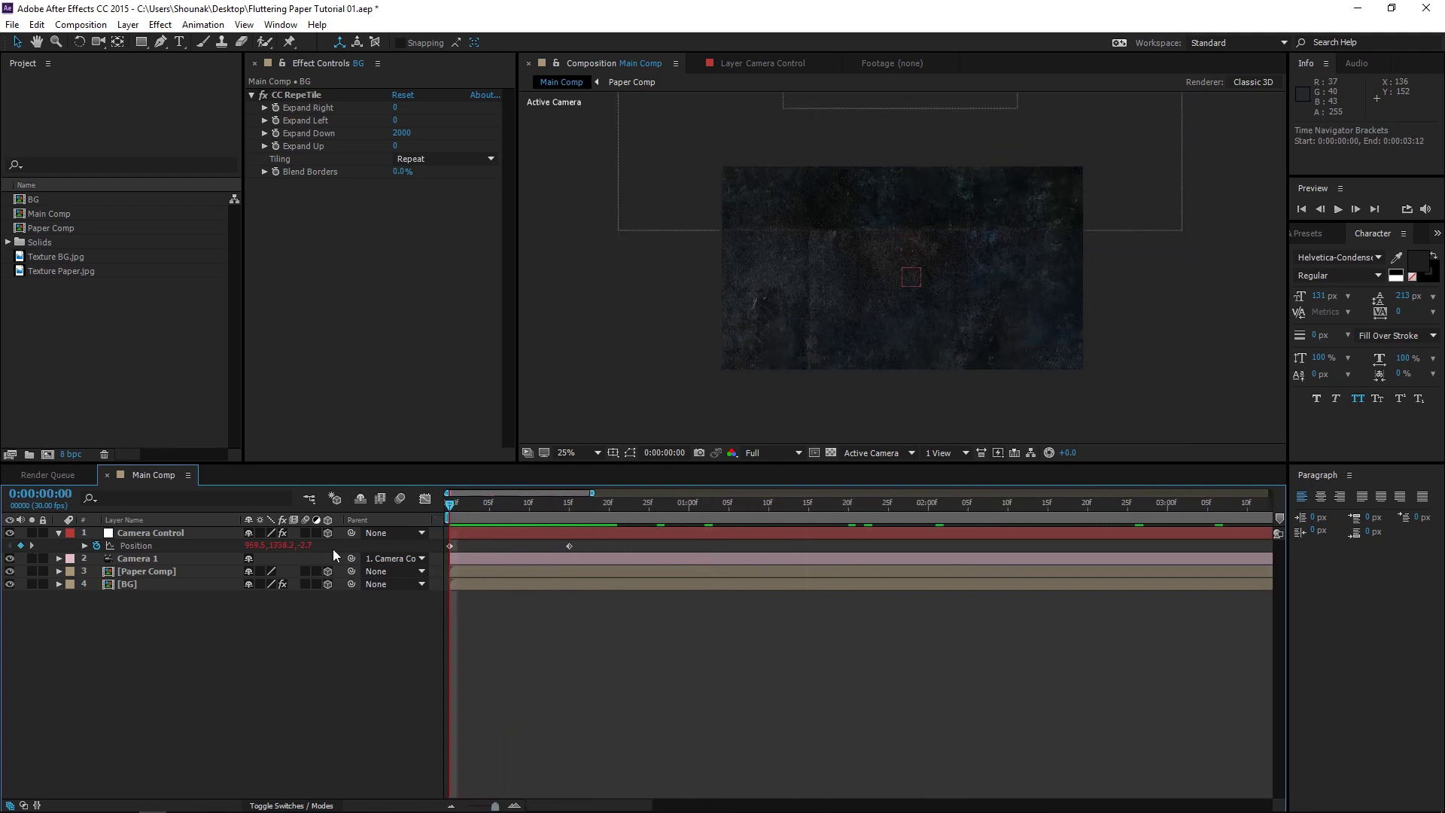
Raise Camera Control's starting Position Y value at frame 0.
left_click(168, 534)
left_click(136, 546)
left_click_drag(616, 540, 1219, 536)
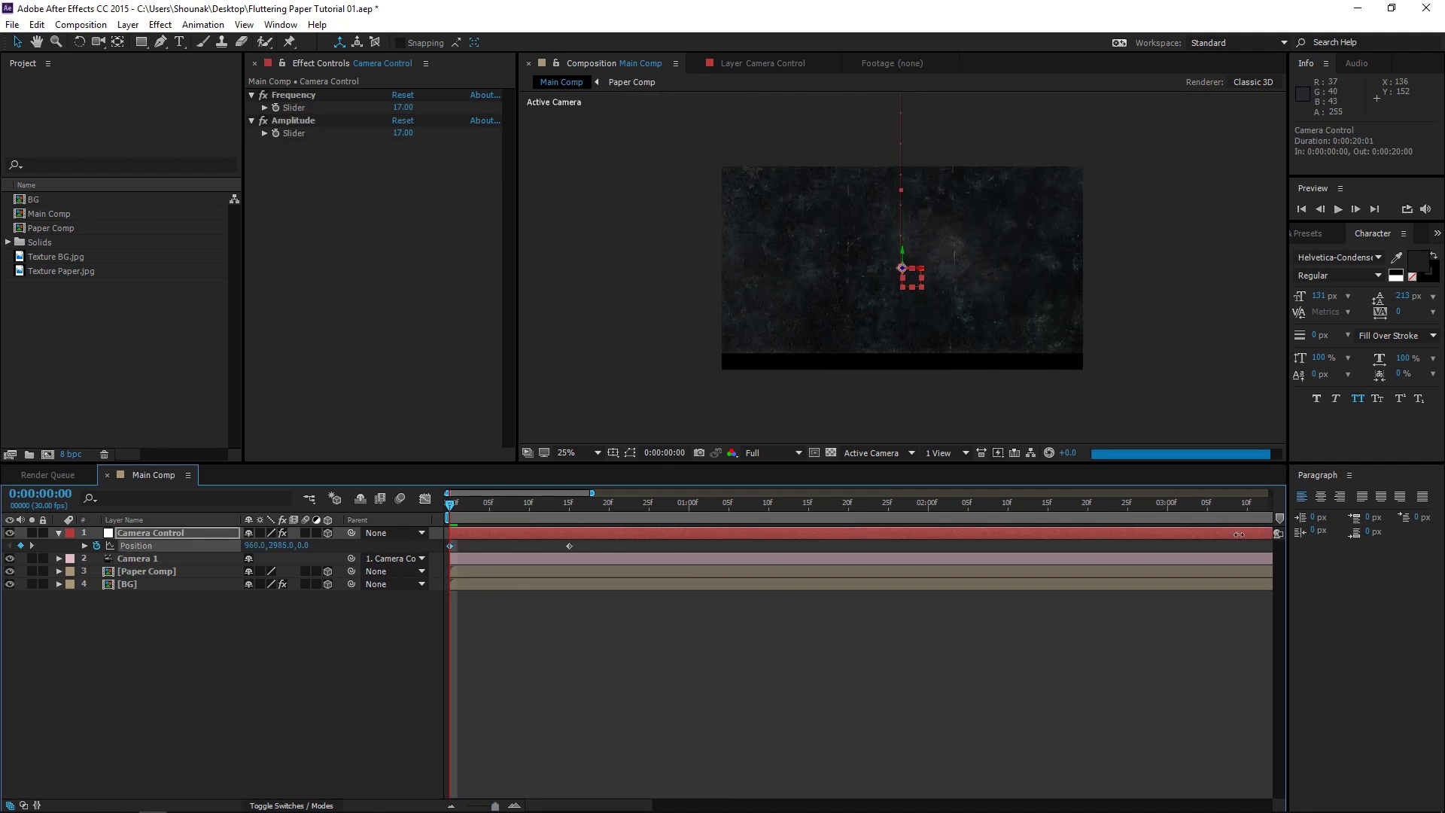
Set the viewer resolution to Quarter and select the BG layer.
left_click(767, 454)
left_click(766, 545)
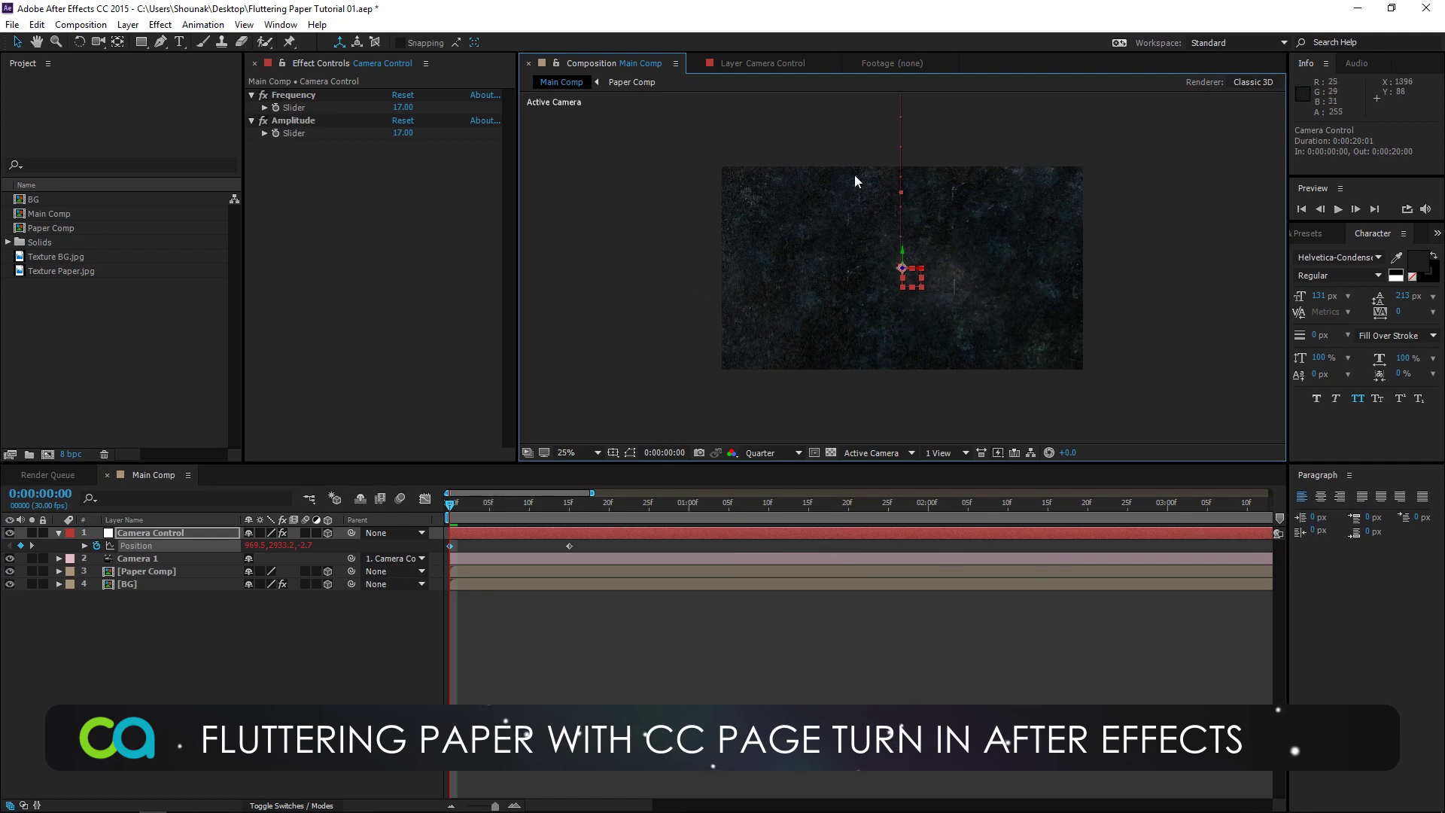
left_click(159, 586)
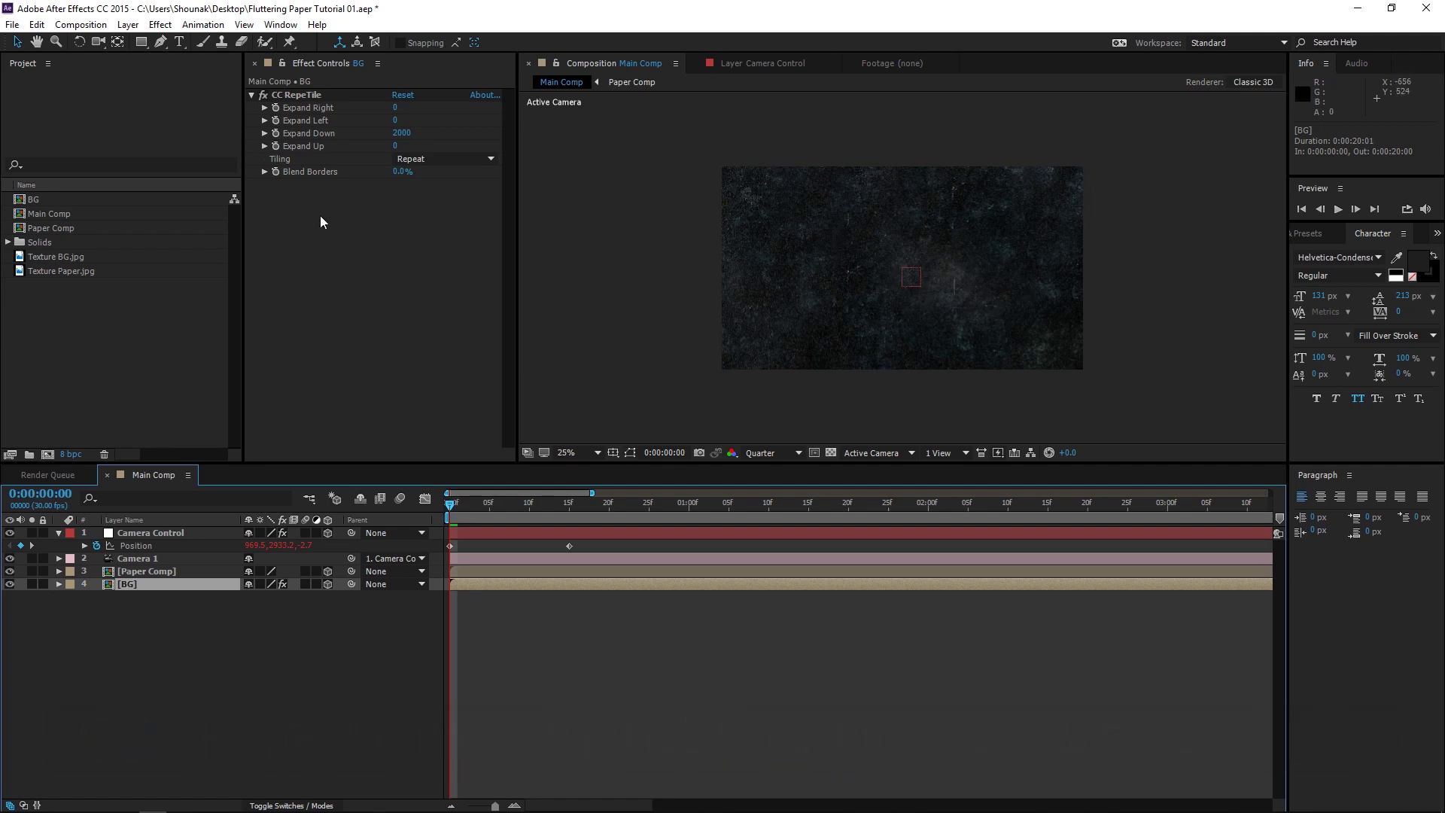
Set the BG's remaining CC RepeTile expansions (Right, Left, Up) to 2000.
left_click(395, 109)
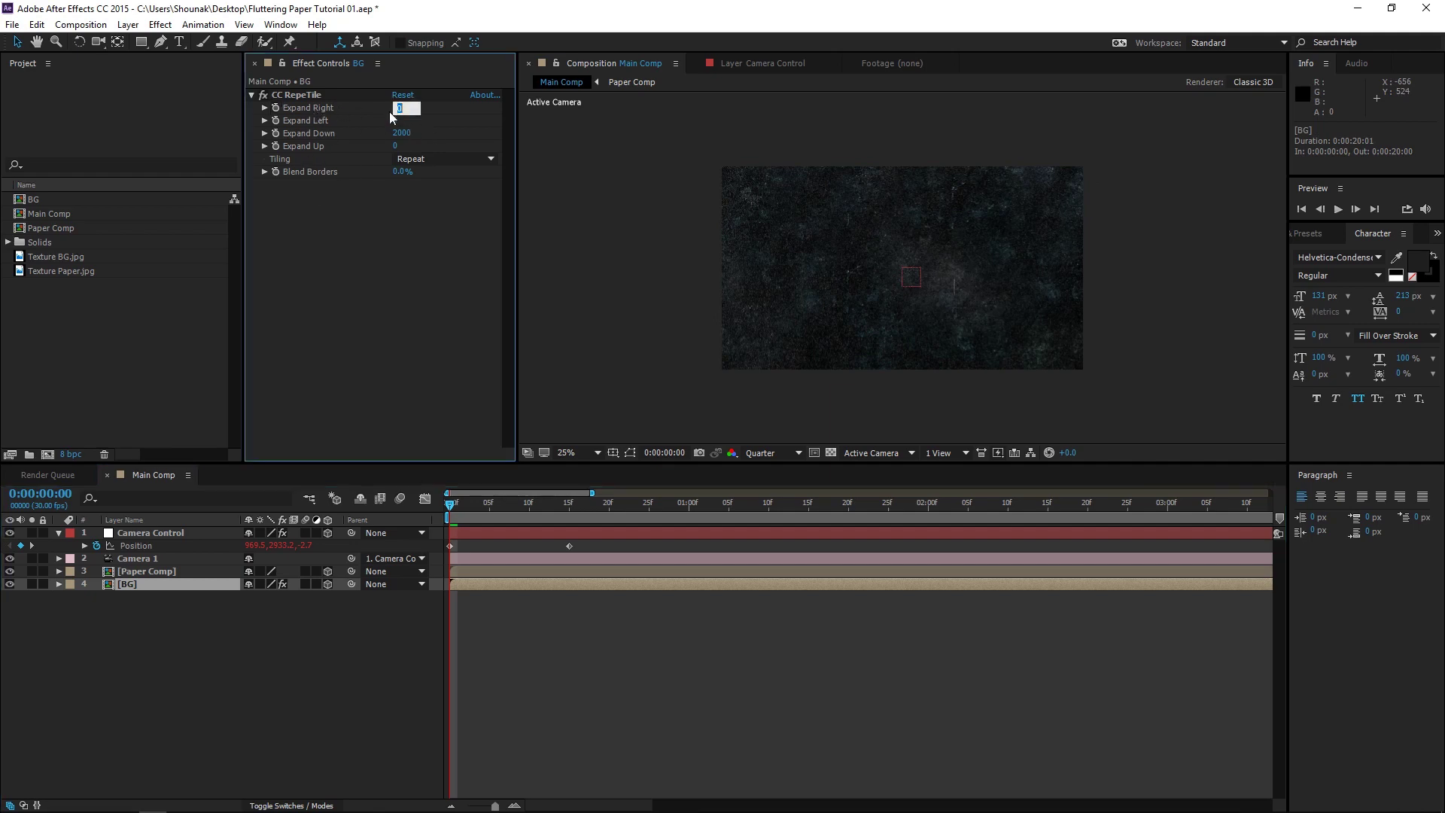
type("2000")
key("Tab")
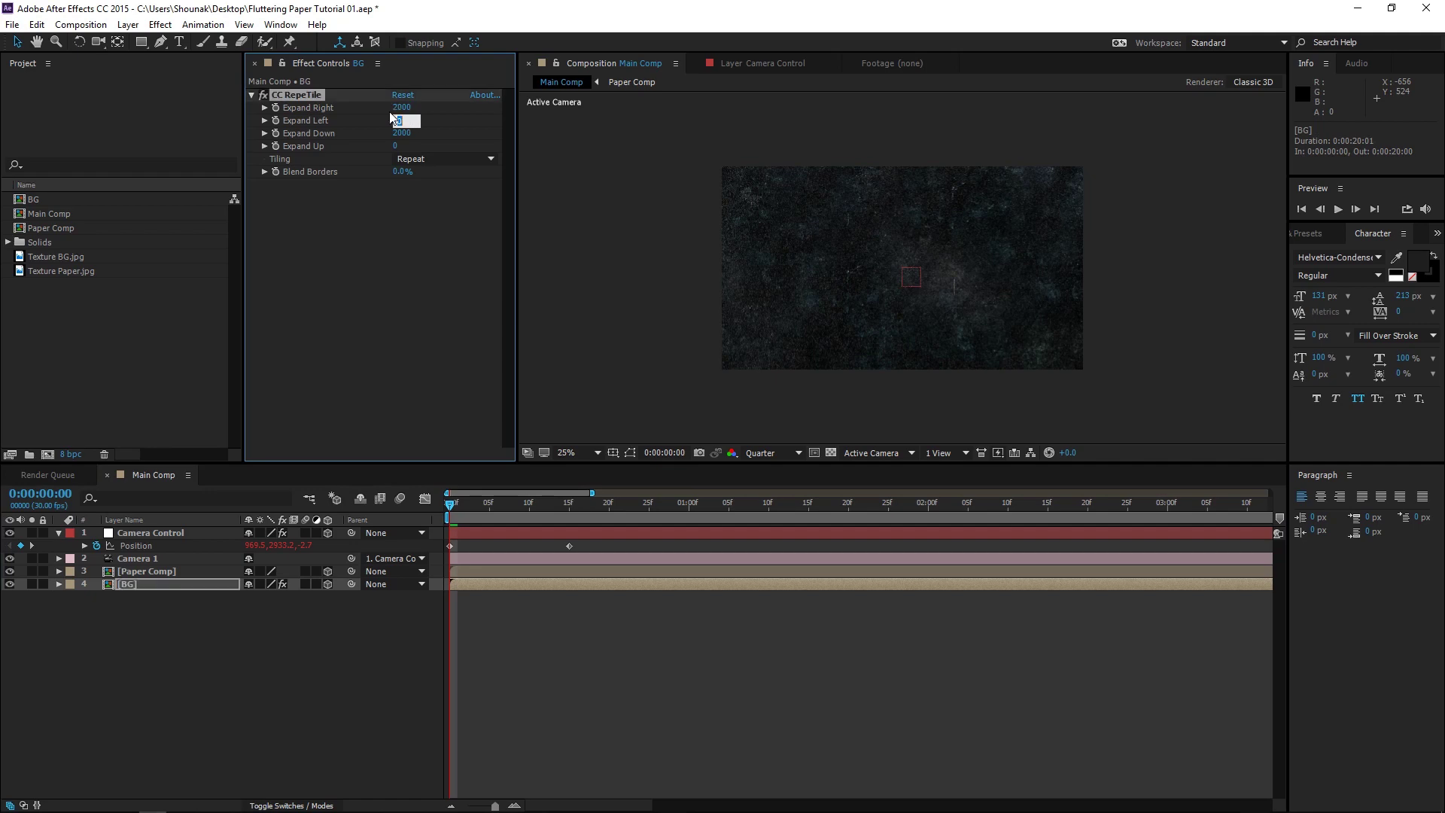
type("2000")
key("Tab")
type("2000")
Easy-ease the Camera Control Position keyframes and preview the first second.
left_click_drag(587, 540, 402, 584)
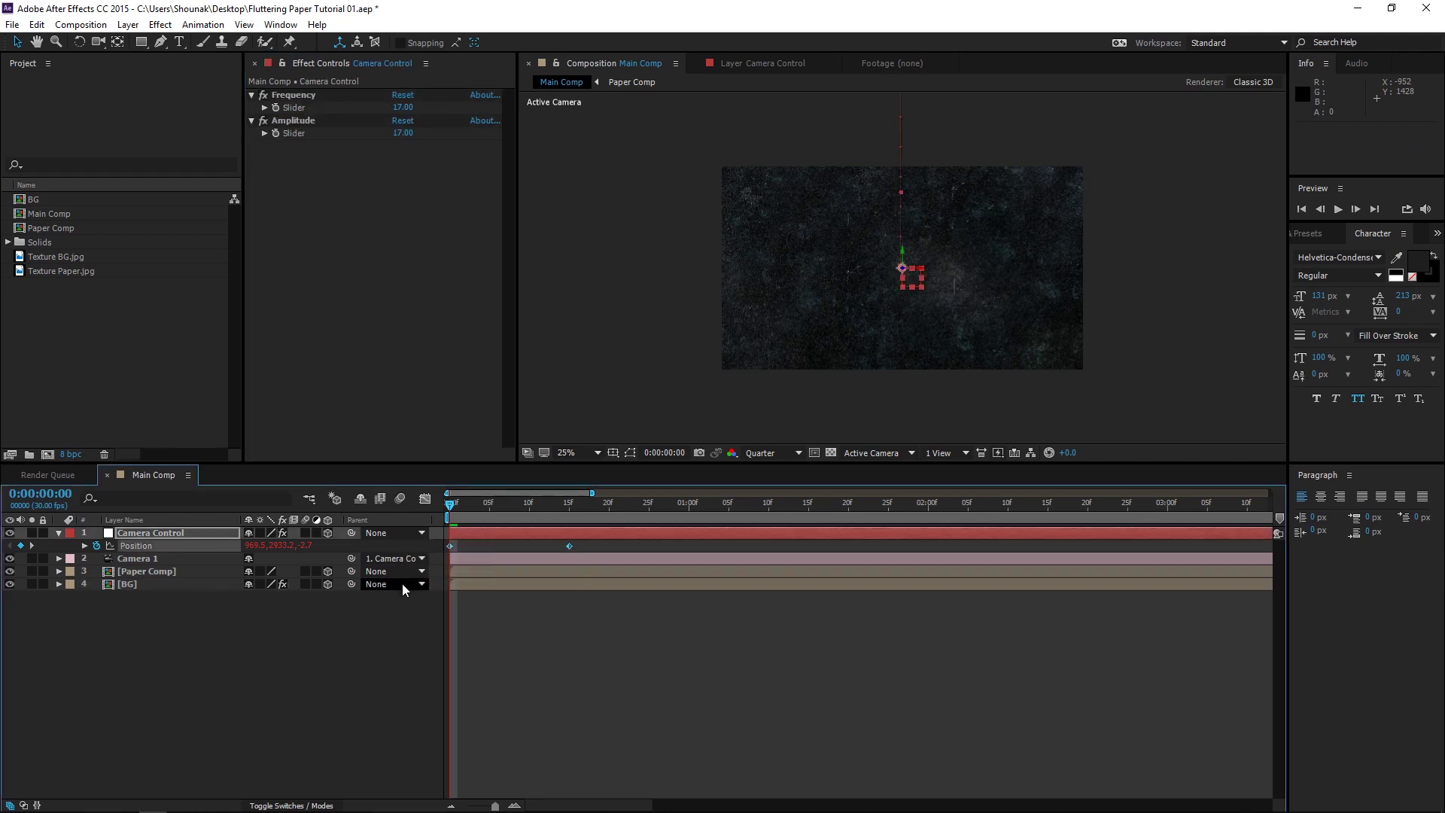
key("F9")
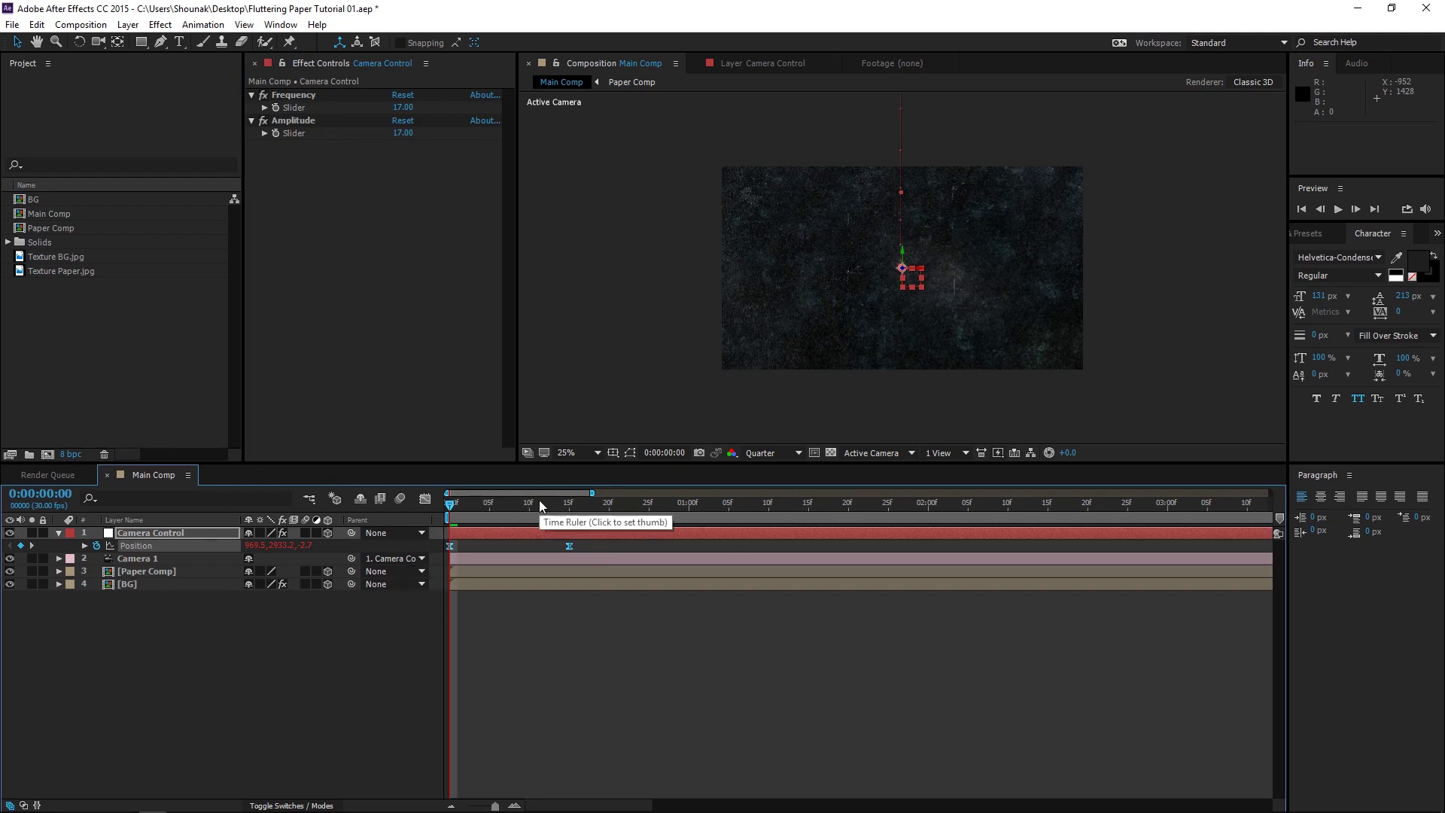
key("ctrl+5")
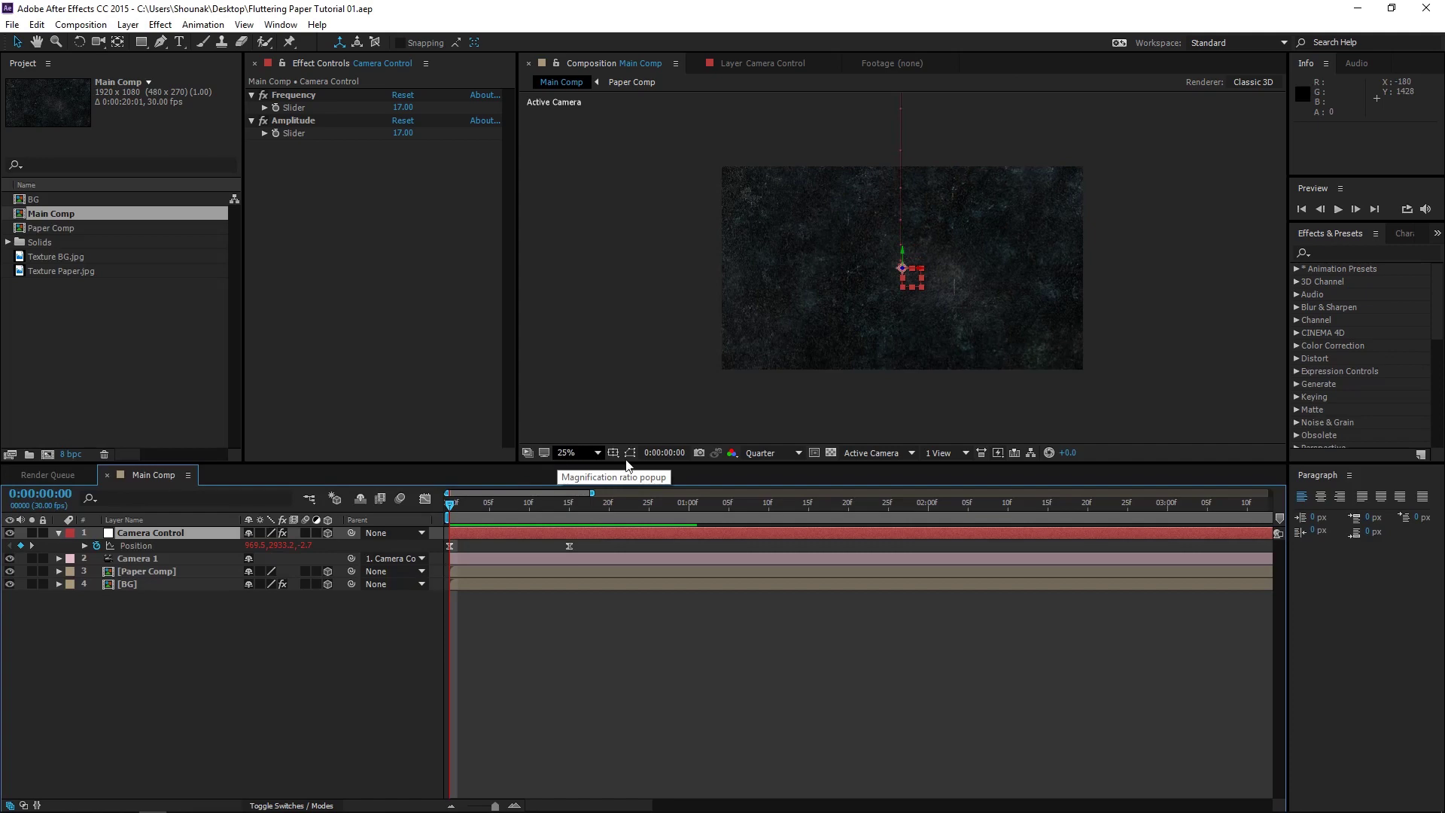
left_click(688, 507)
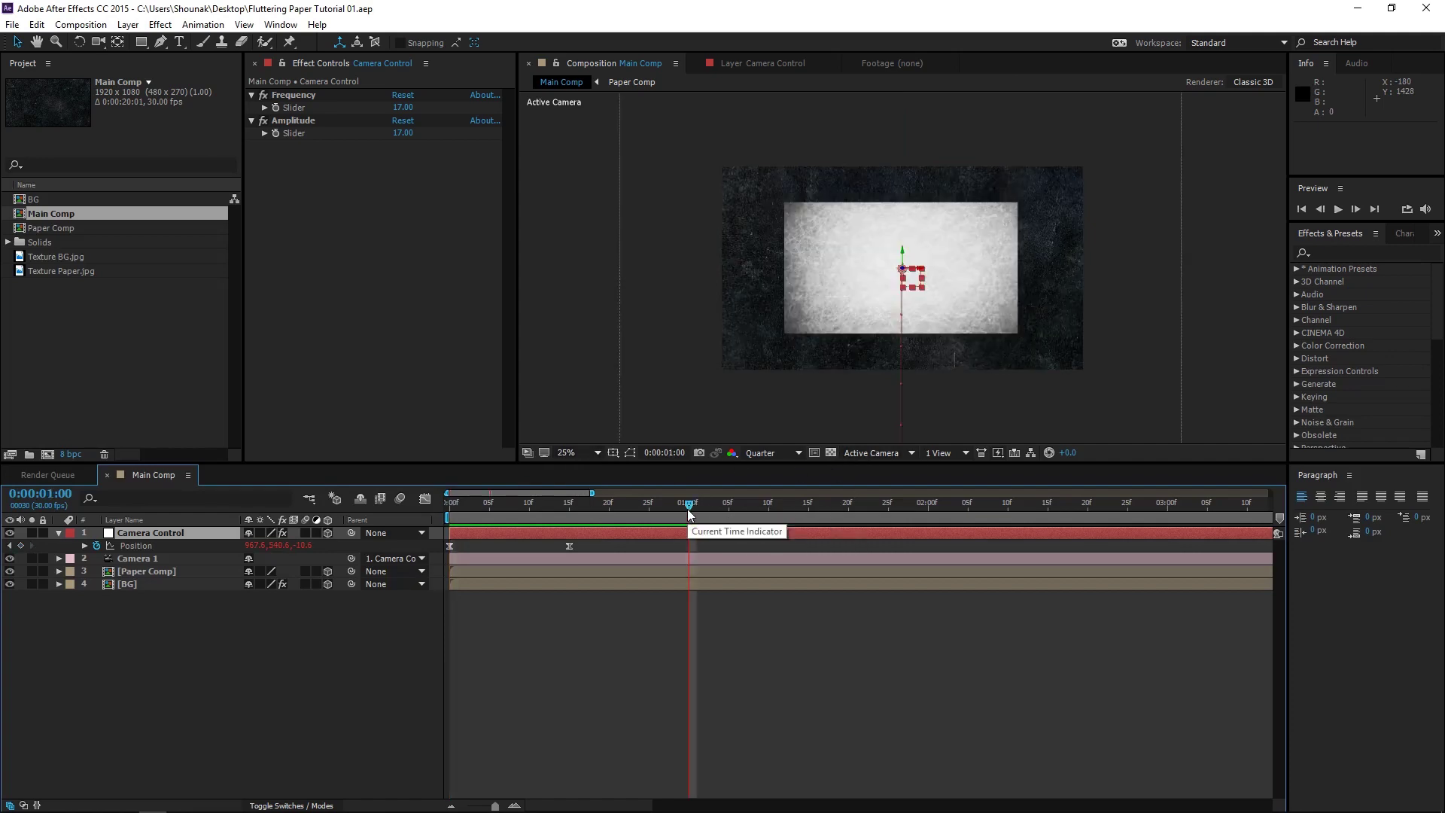
key("n")
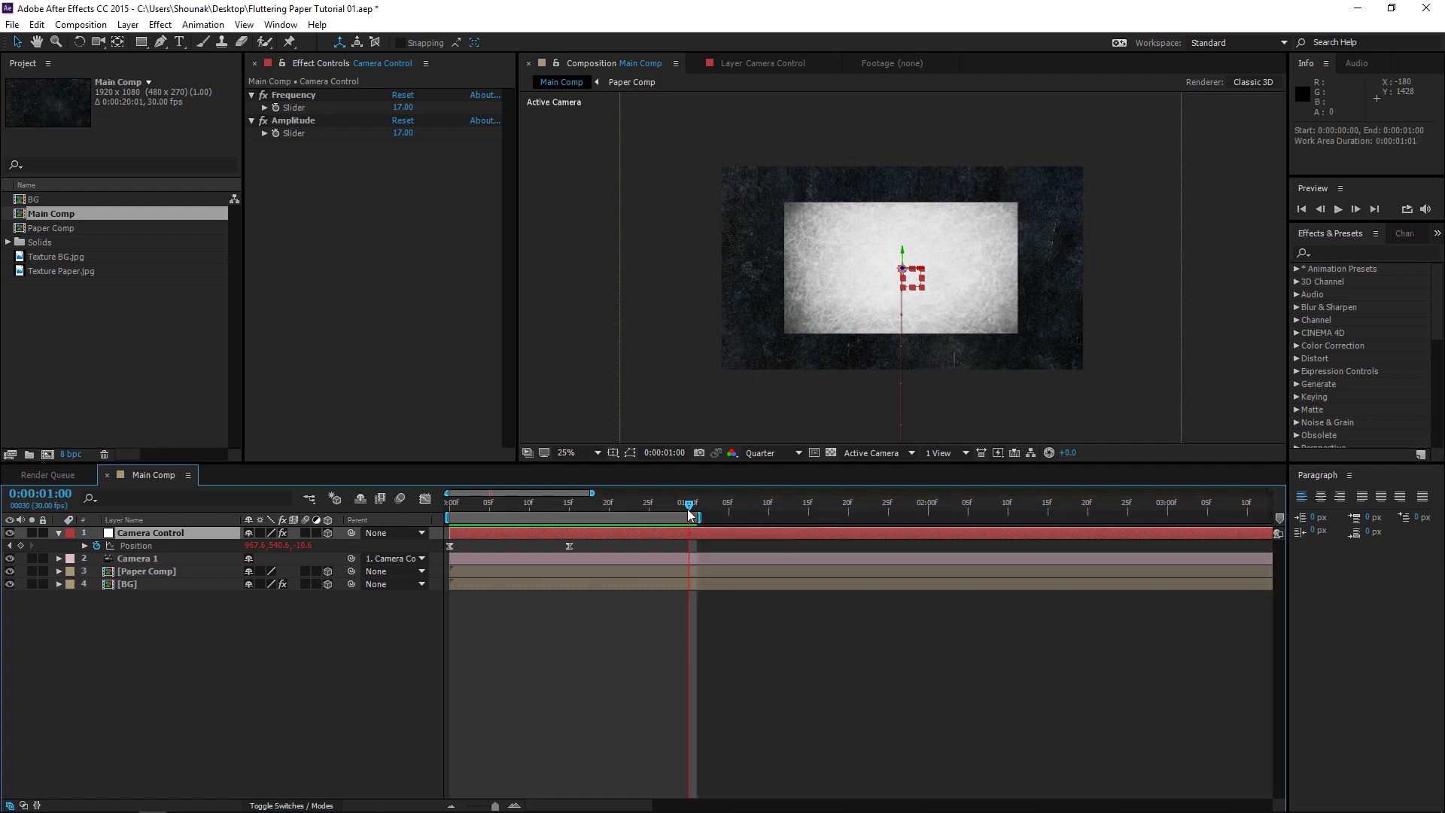
key("space")
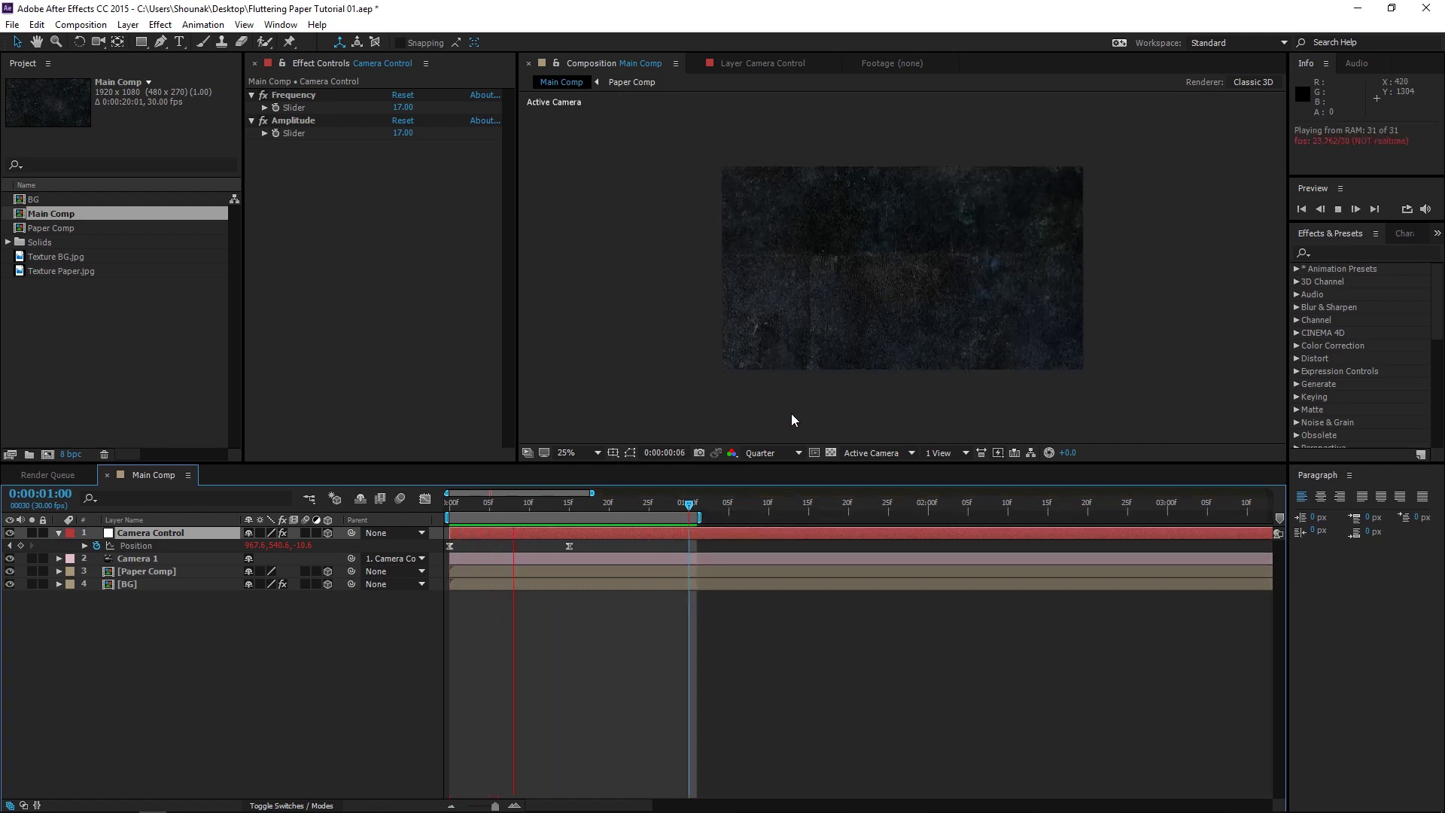
key("space")
Set Frequency and Amplitude to 0 and preview the animation again.
left_click(403, 106)
type("0")
left_click(404, 133)
type("0")
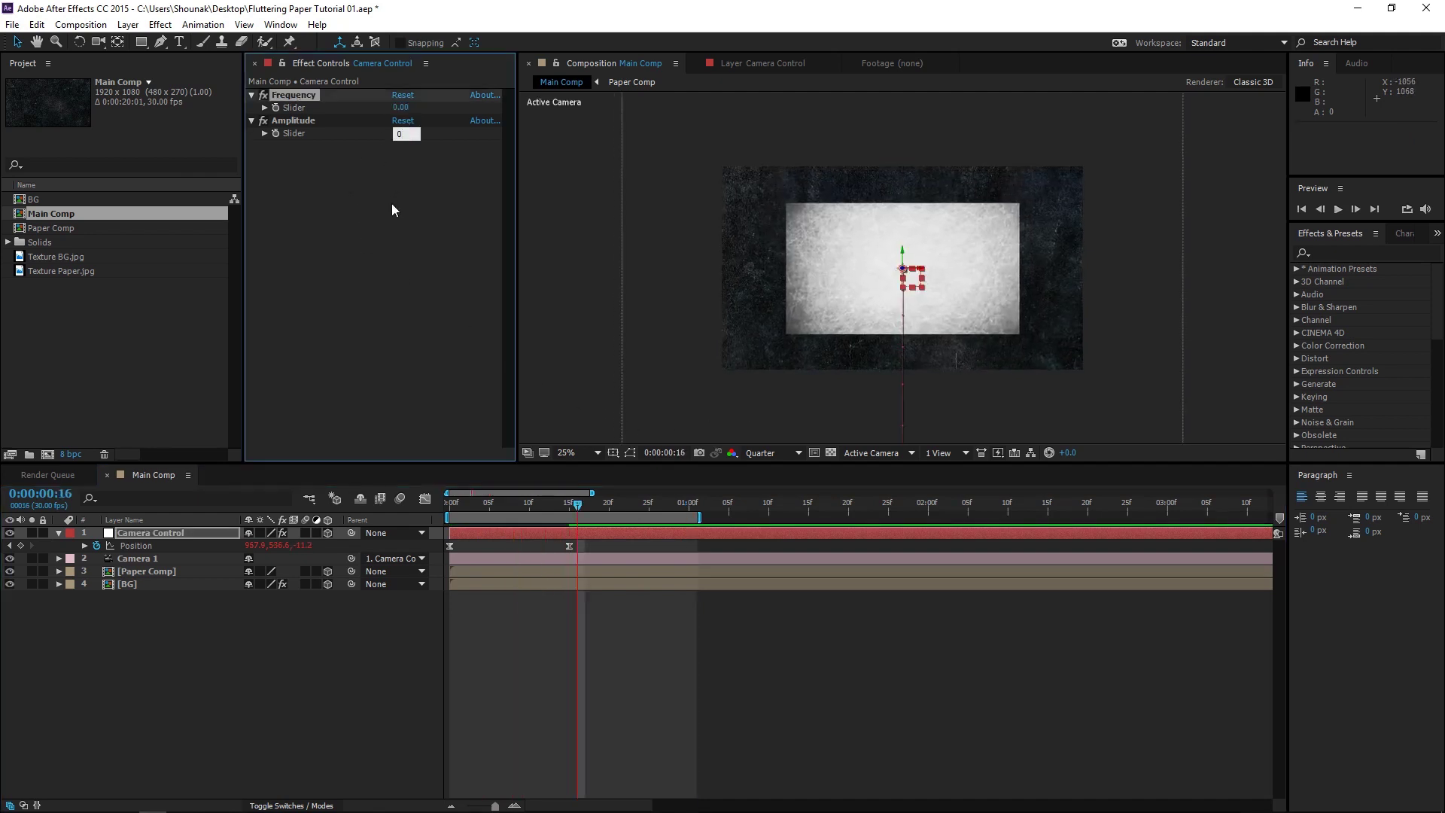
left_click(392, 209)
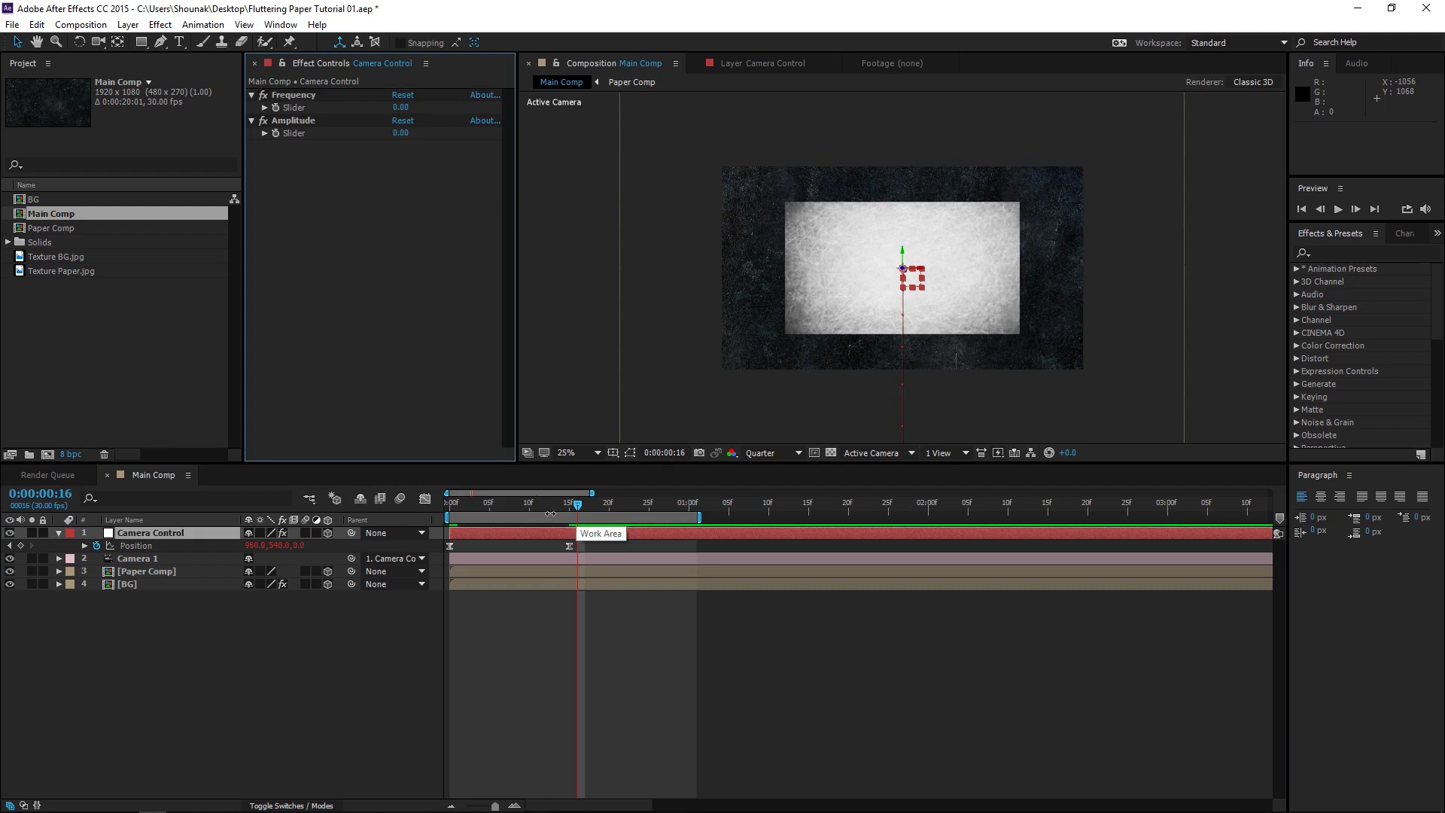
key("space")
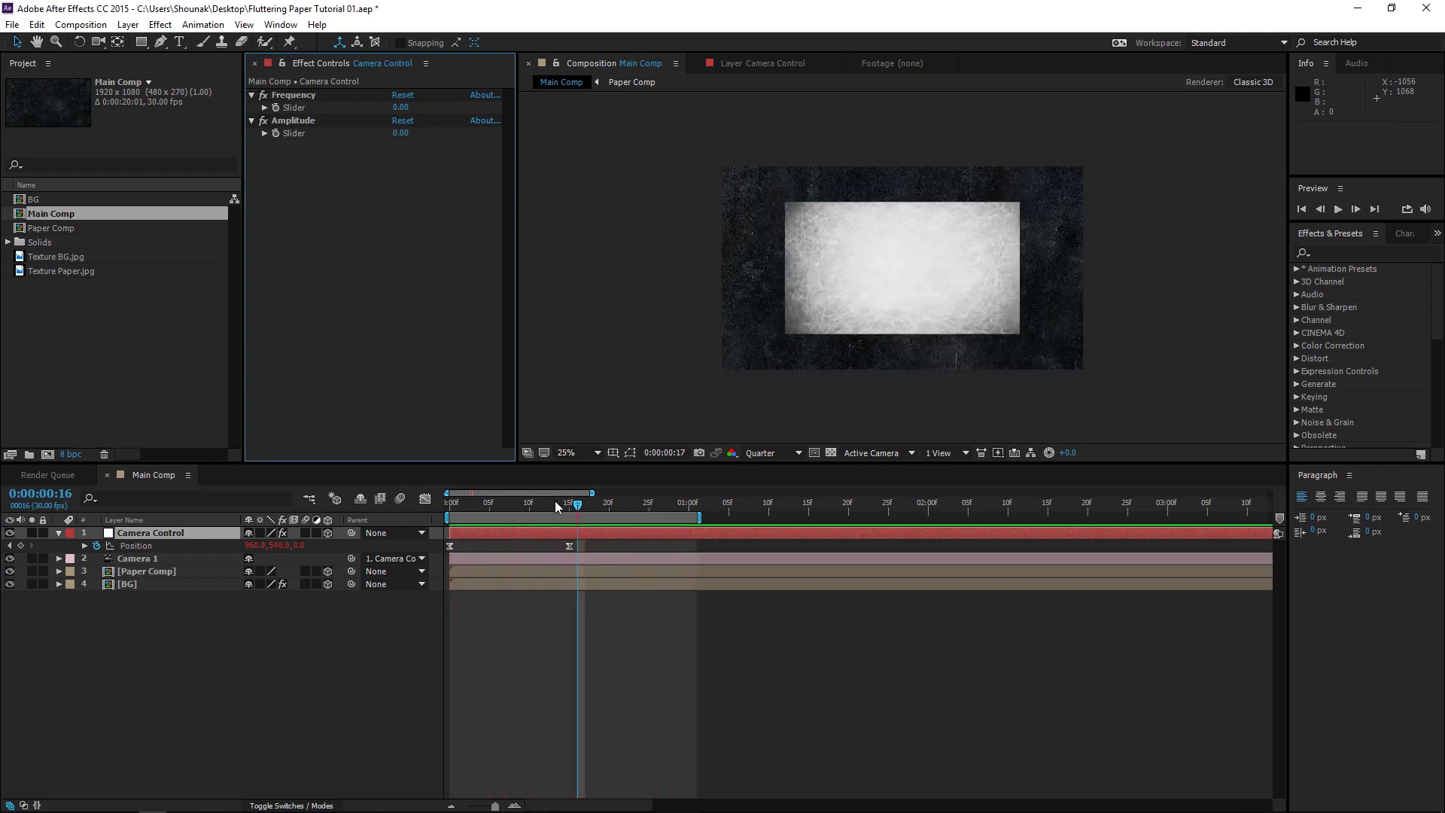
left_click(553, 501)
Move the end Position keyframe to frame 13 and preview the camera move.
mouse_move(568, 549)
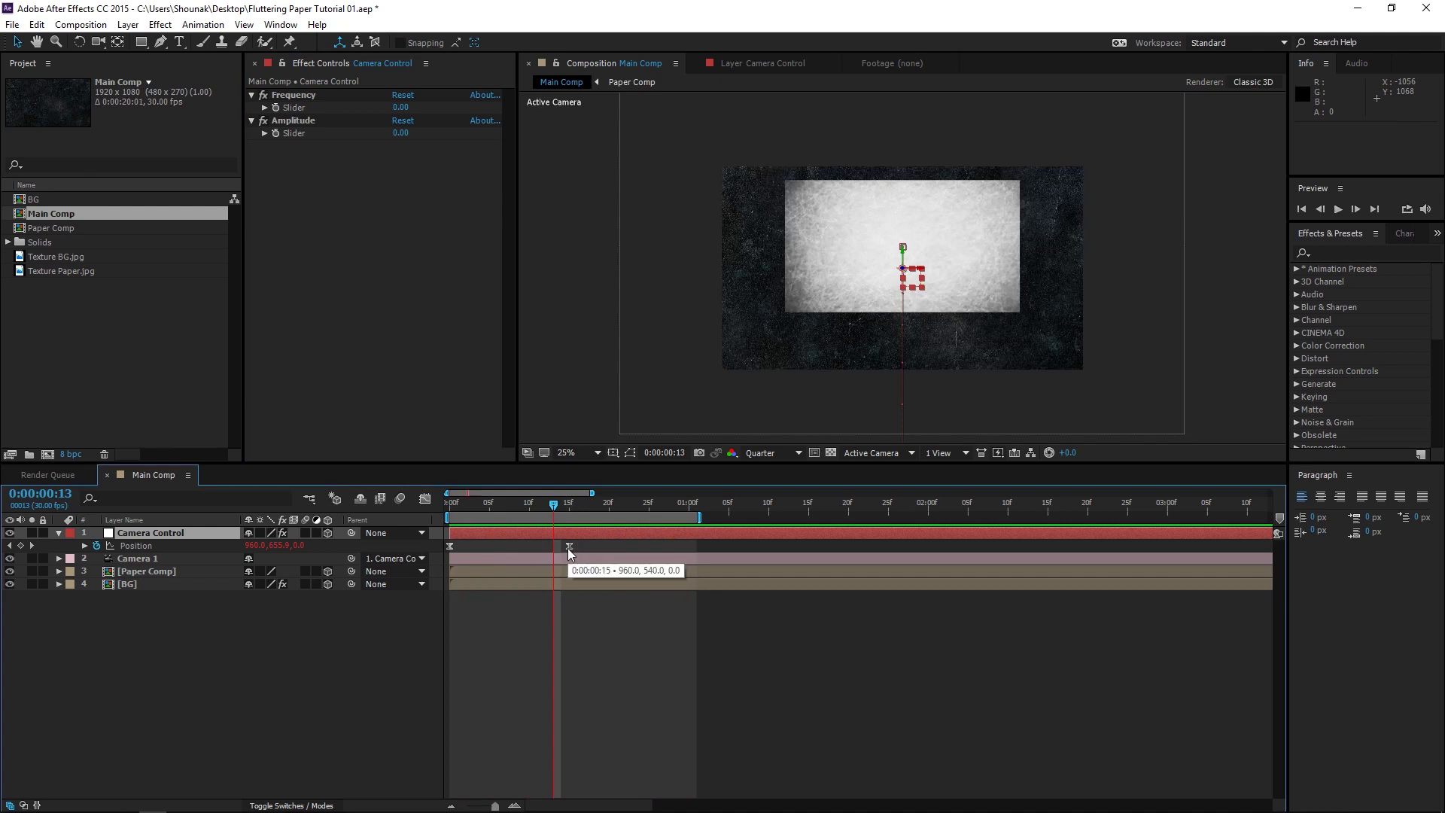
left_click_drag(569, 548, 549, 552)
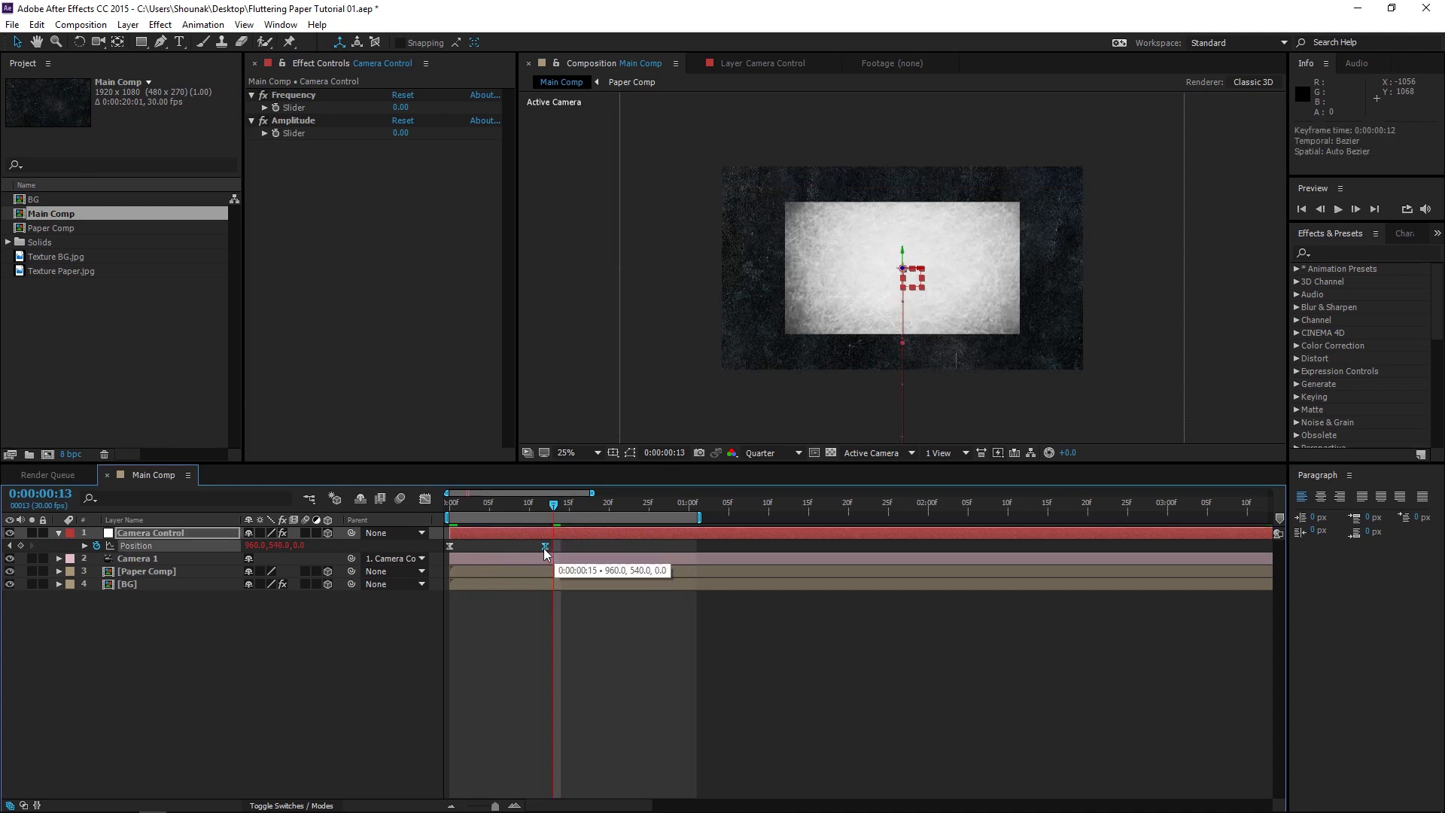
key("Page_Up")
key("Page_Up")
key("Page_Up")
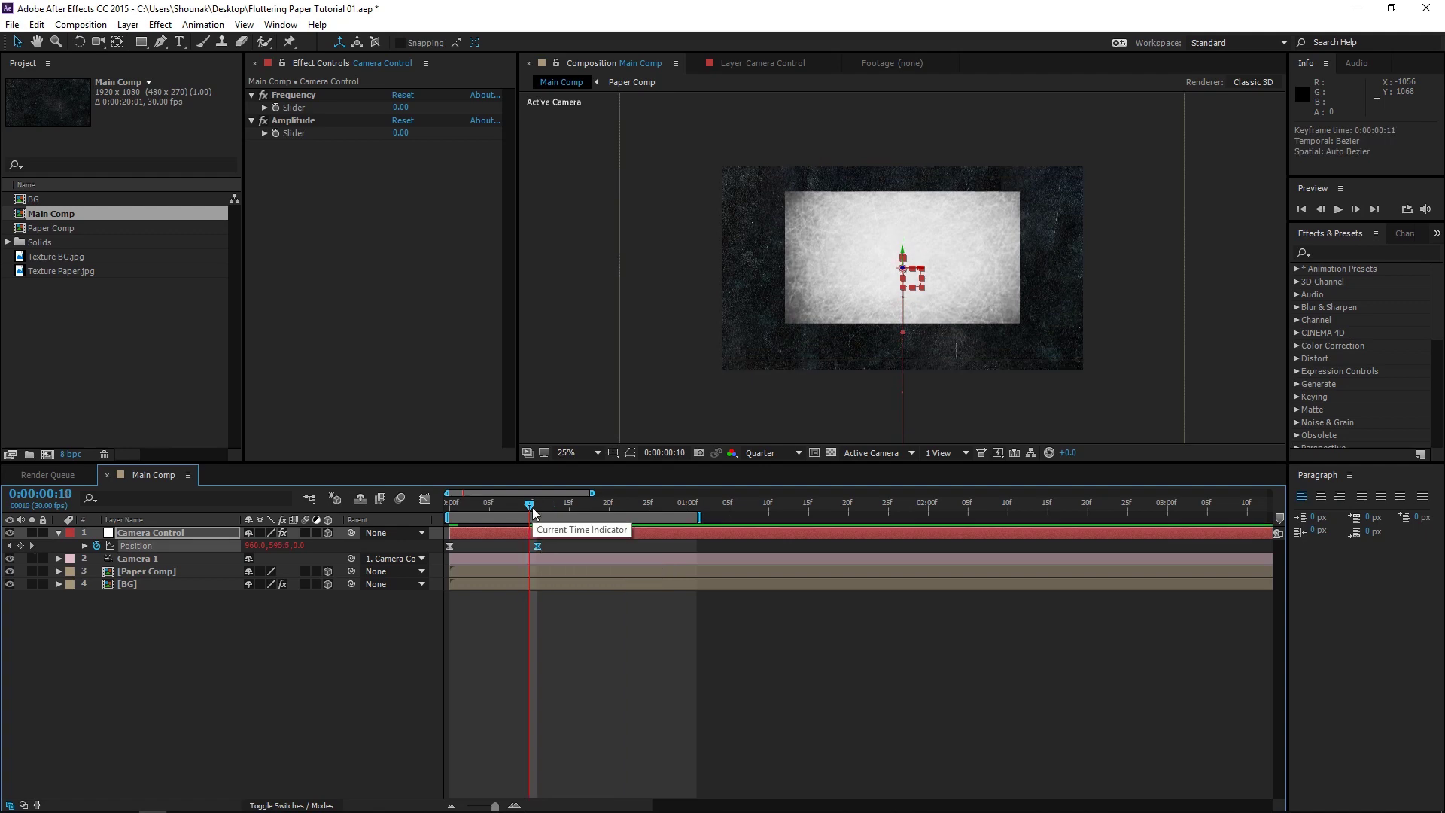
key("space")
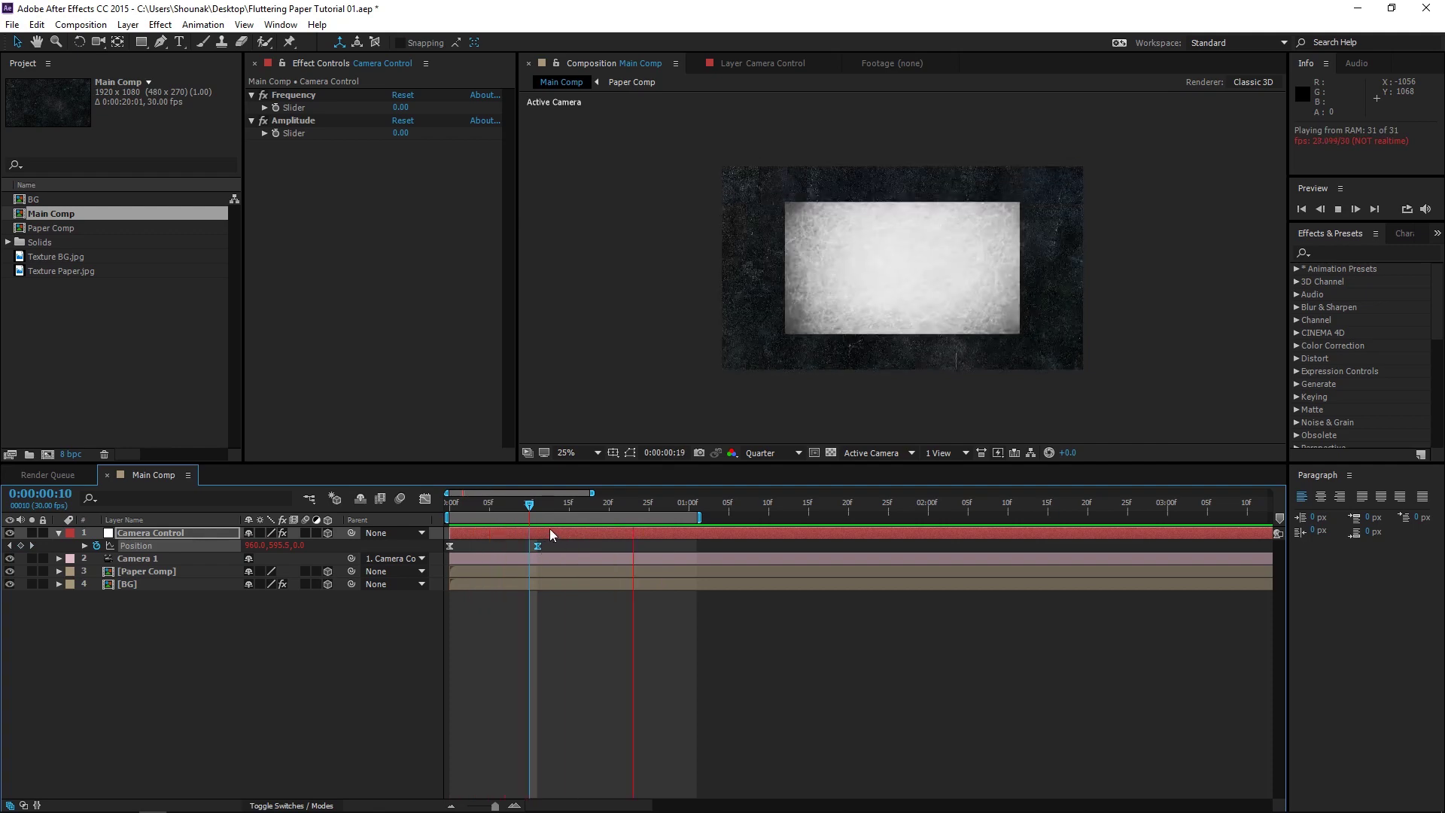
key("space")
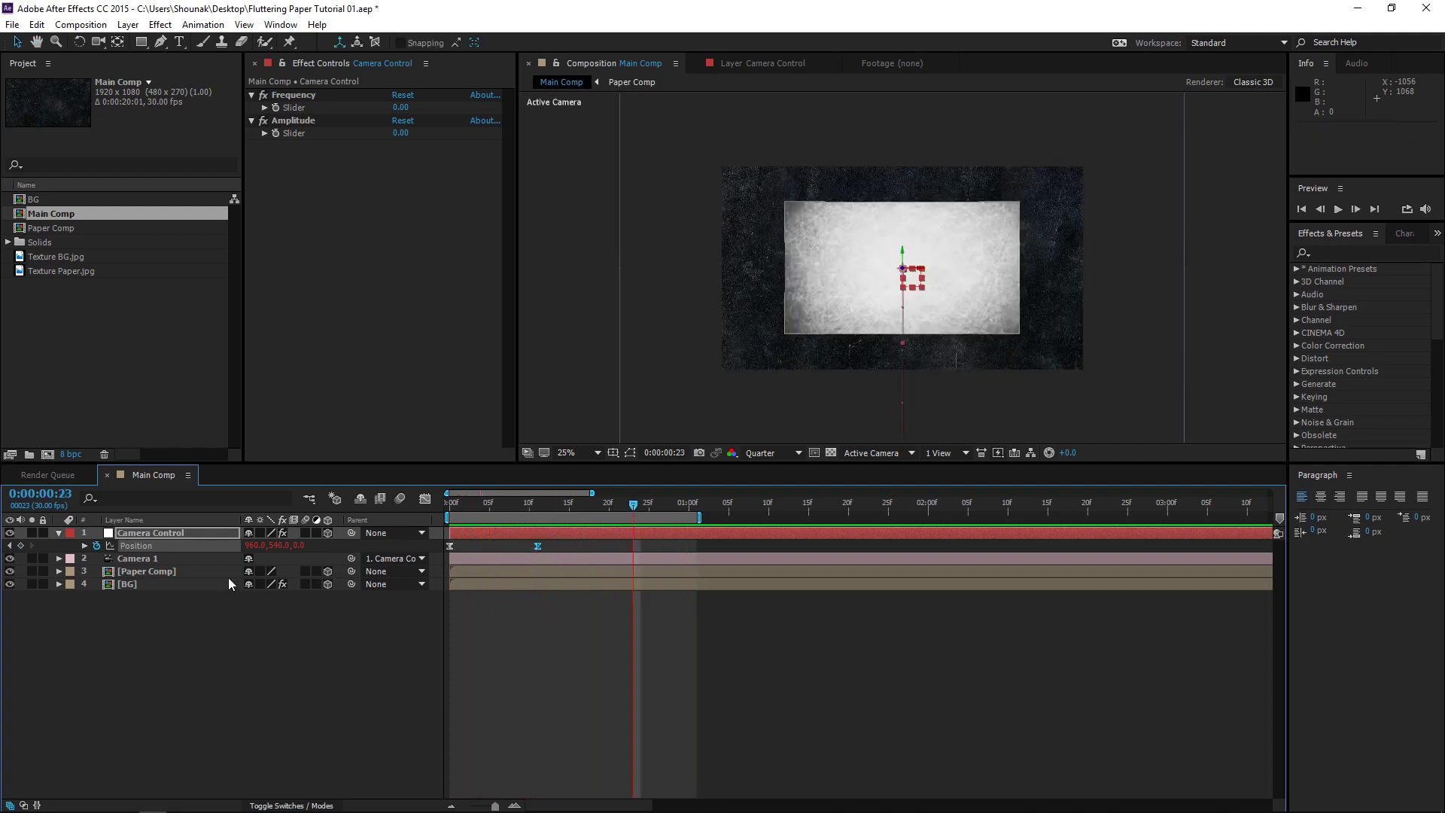
Apply Tritone to the Texture Paper.jpg layer inside Paper Comp.
left_click(160, 572)
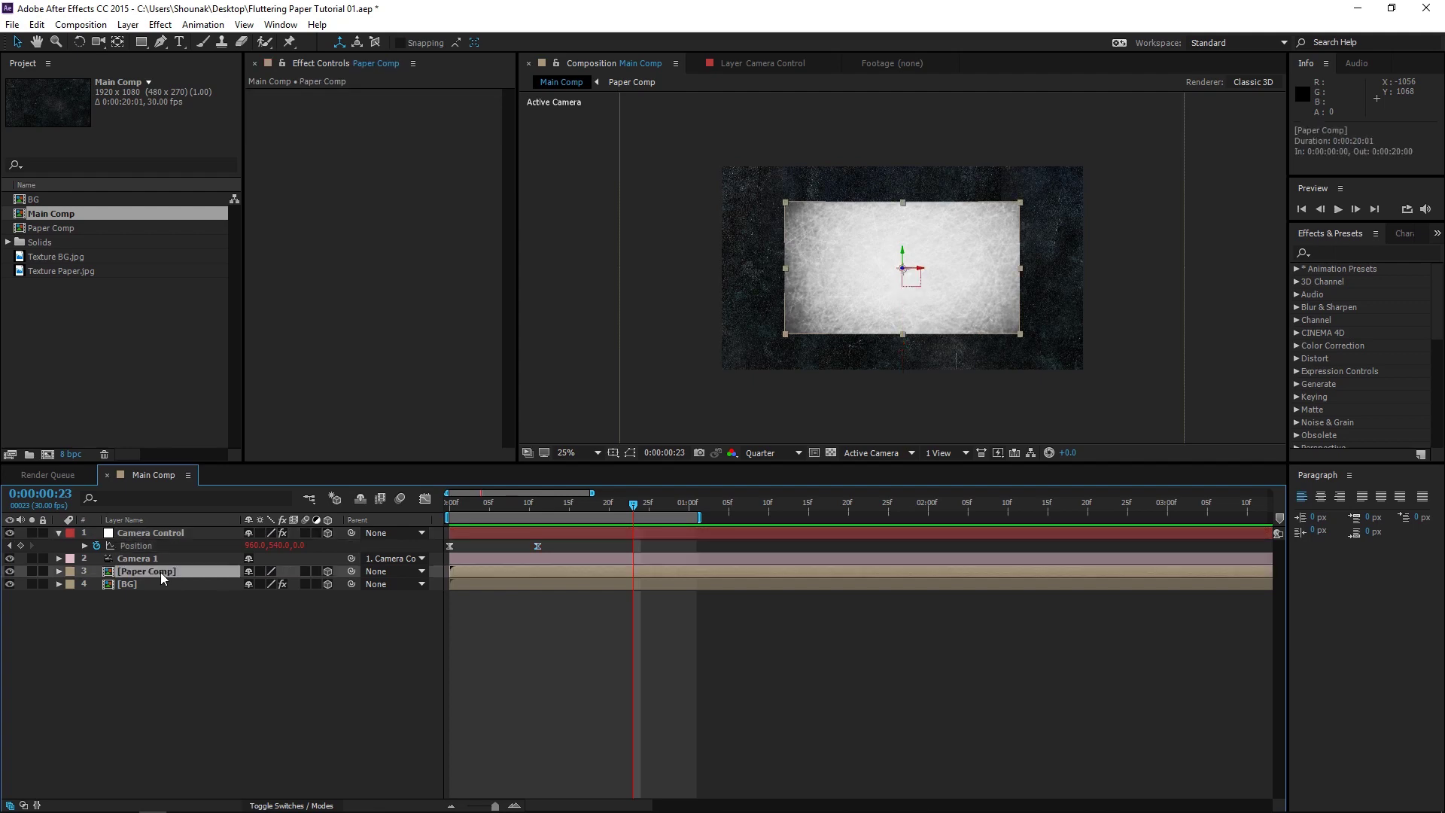
double_click(161, 572)
left_click(179, 536)
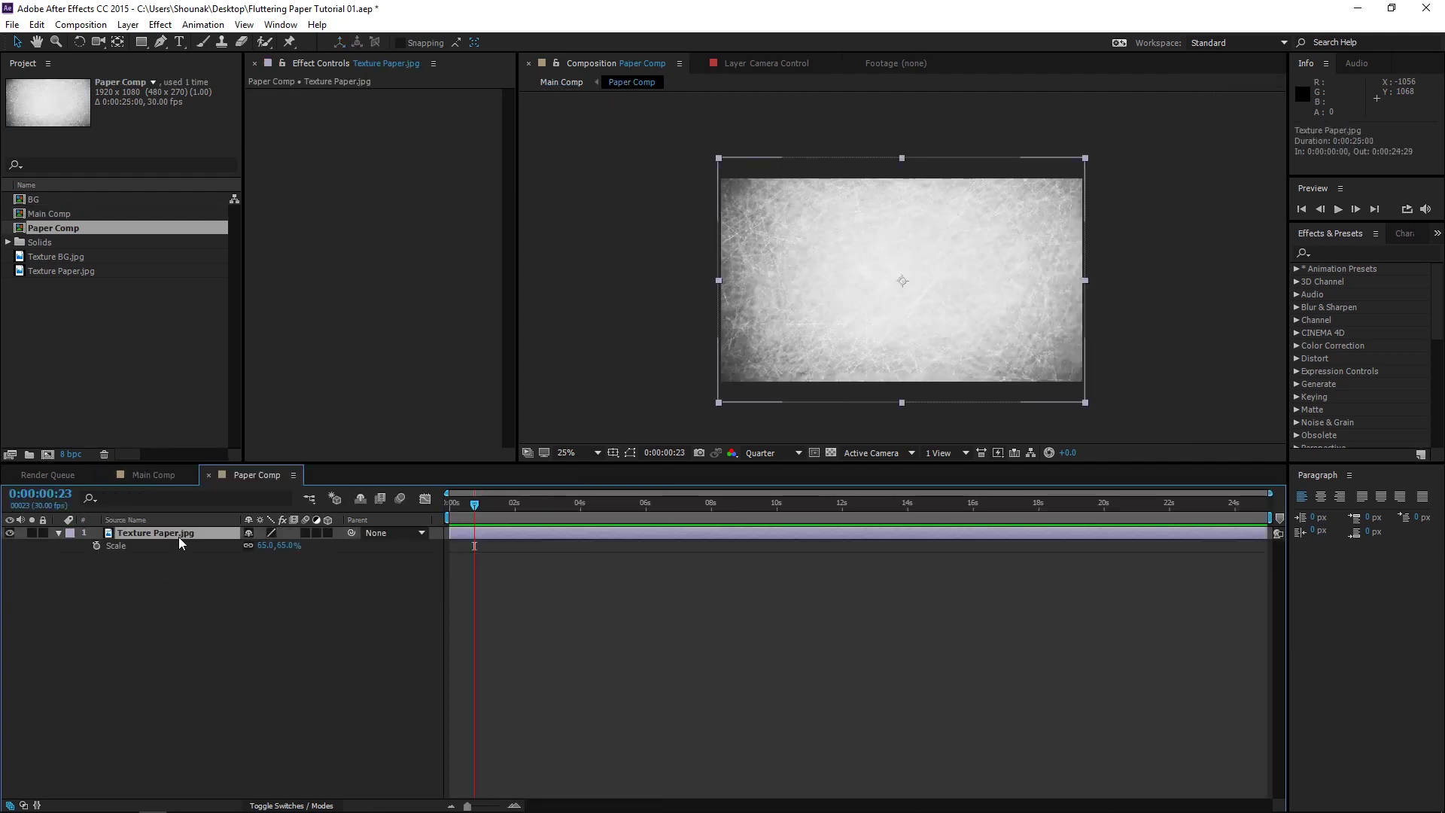
left_click(160, 25)
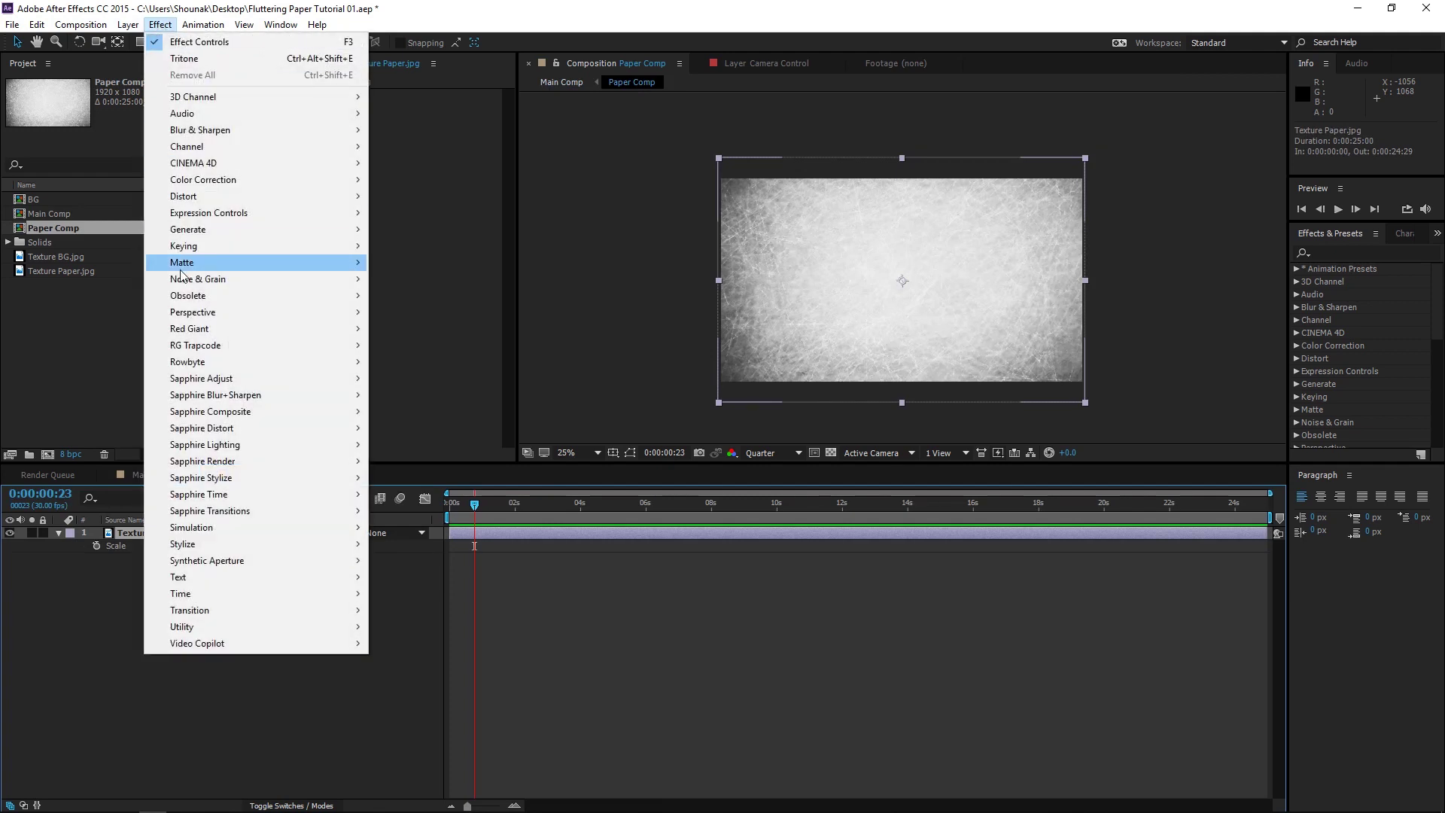
mouse_move(226, 180)
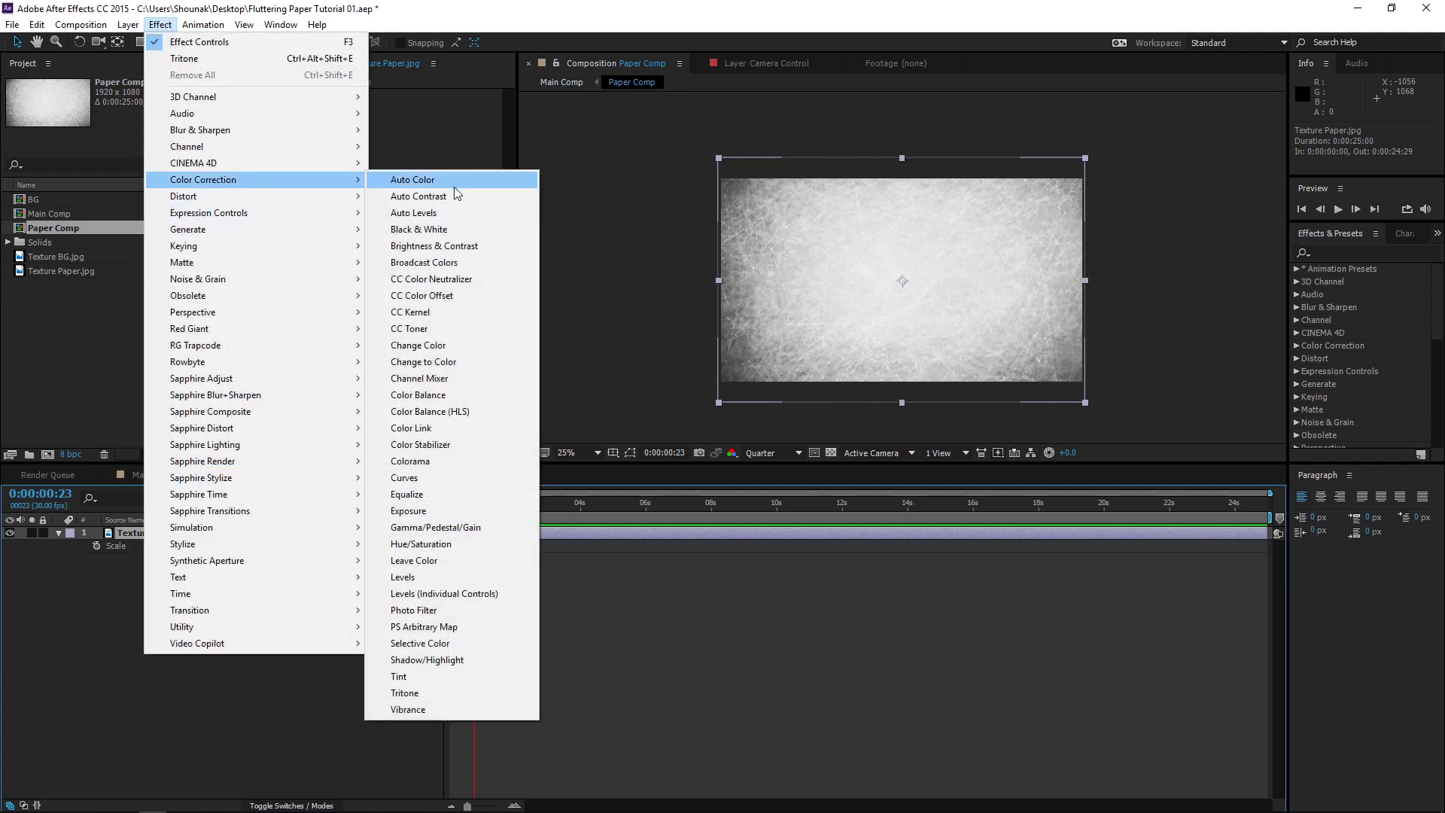
left_click(404, 692)
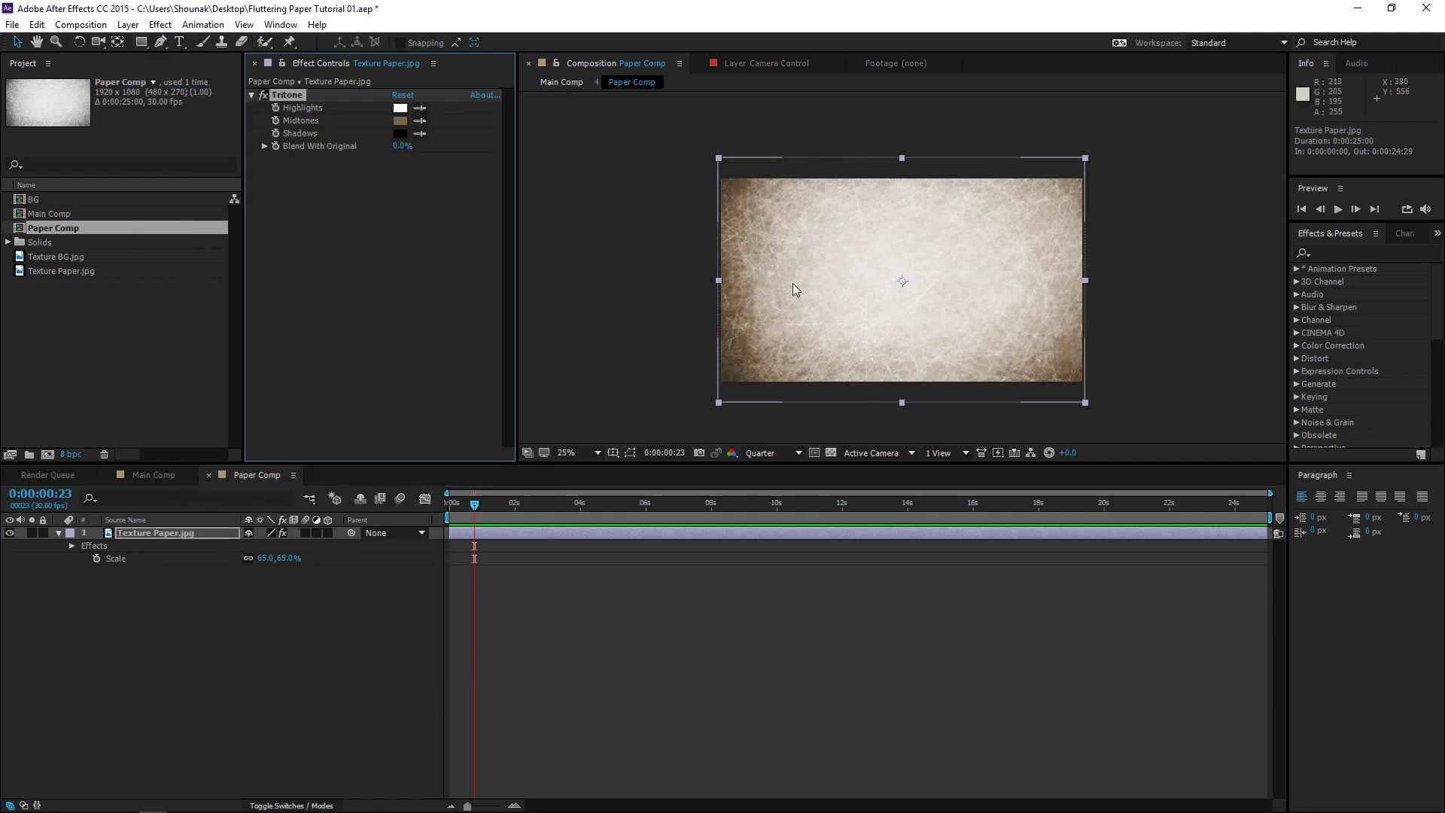
Set Tritone highlights to light blue (#359EFF) and midtones to deep blue.
left_click(400, 107)
left_click(261, 395)
left_click(151, 335)
left_click(382, 316)
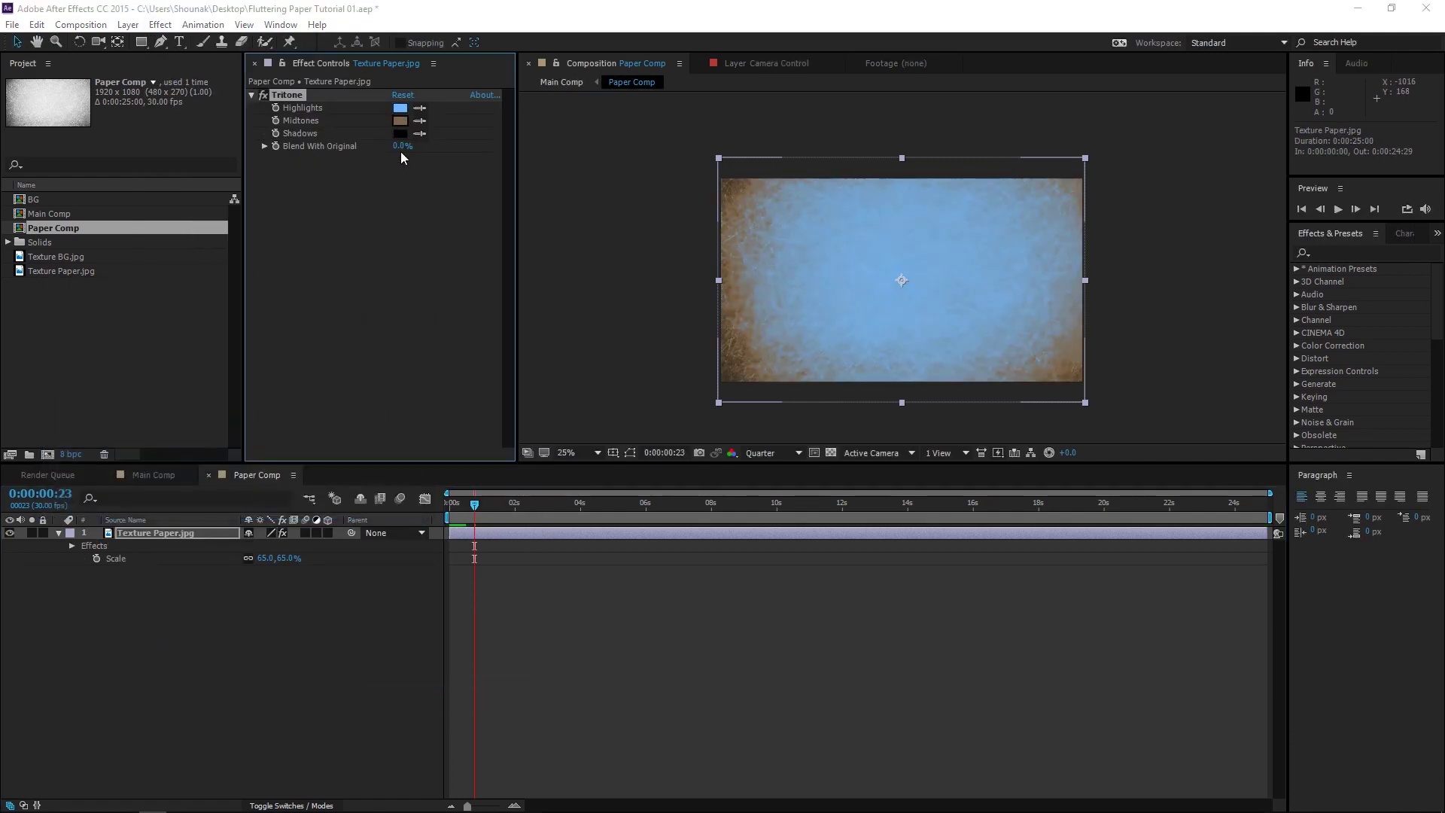
left_click(399, 120)
left_click(261, 383)
left_click(243, 389)
left_click(382, 316)
left_click(400, 108)
left_click_drag(188, 324, 206, 302)
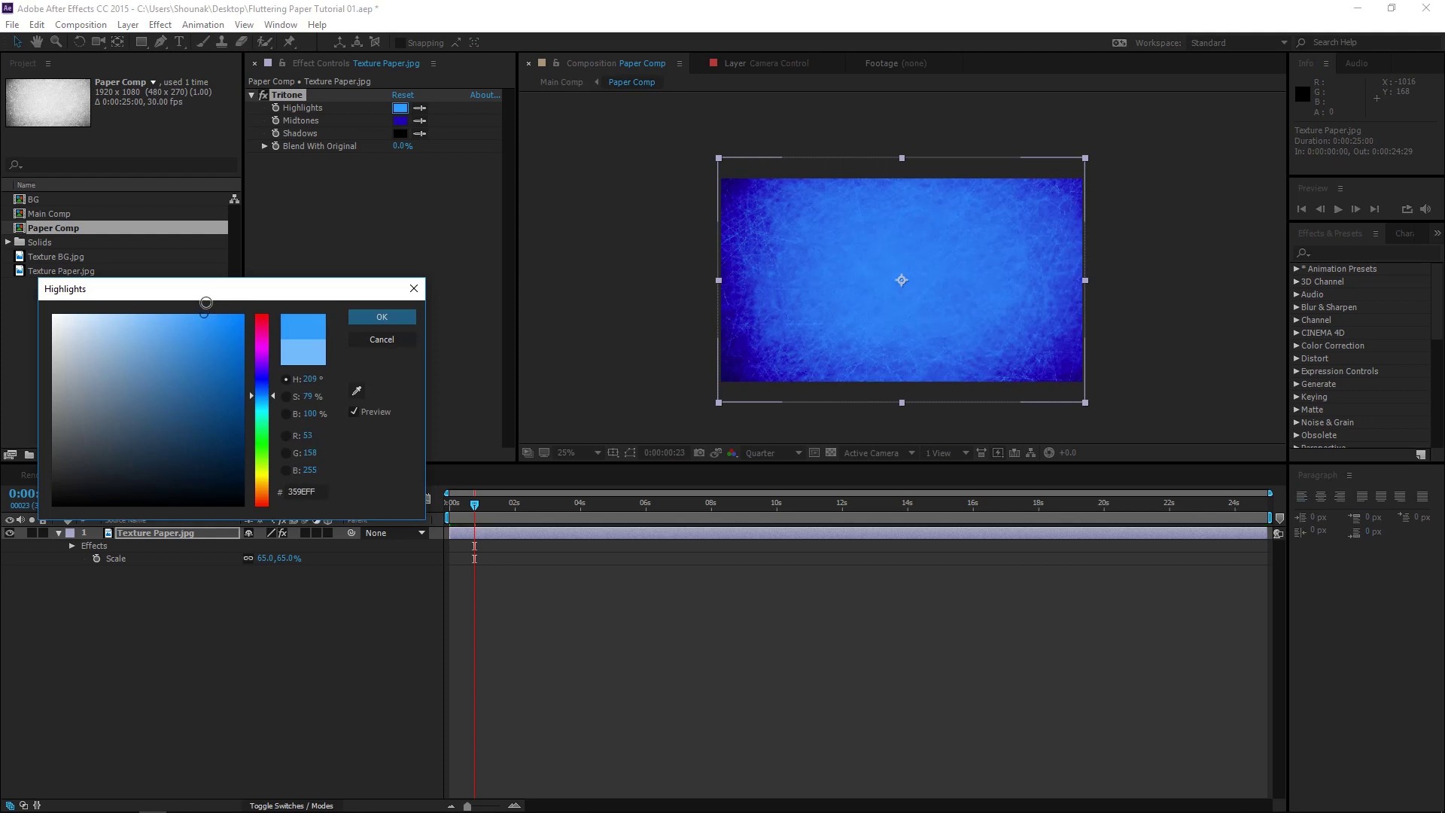
left_click(382, 316)
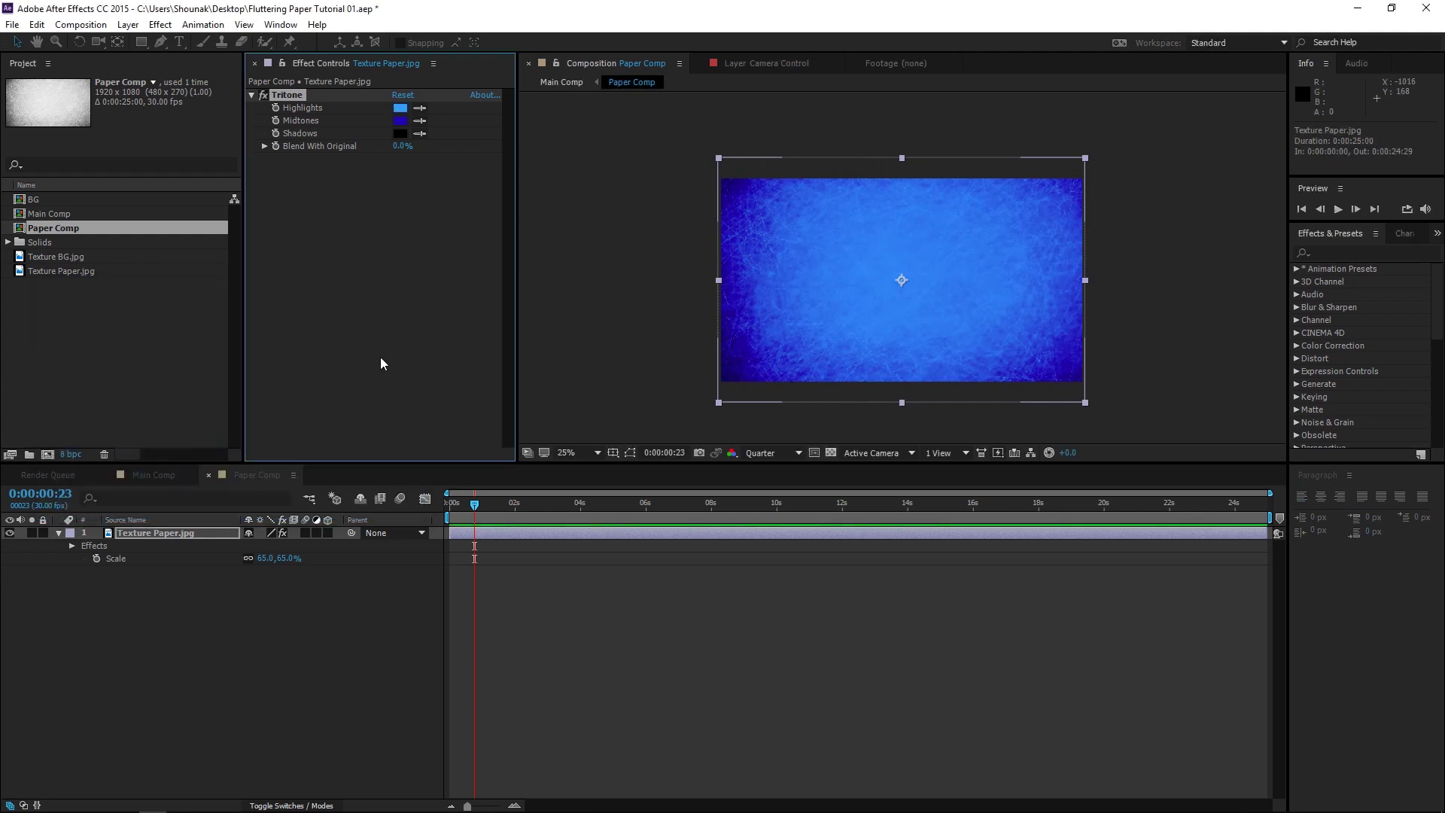
Scale the Paper Comp layer in Main Comp to 50%.
left_click(154, 473)
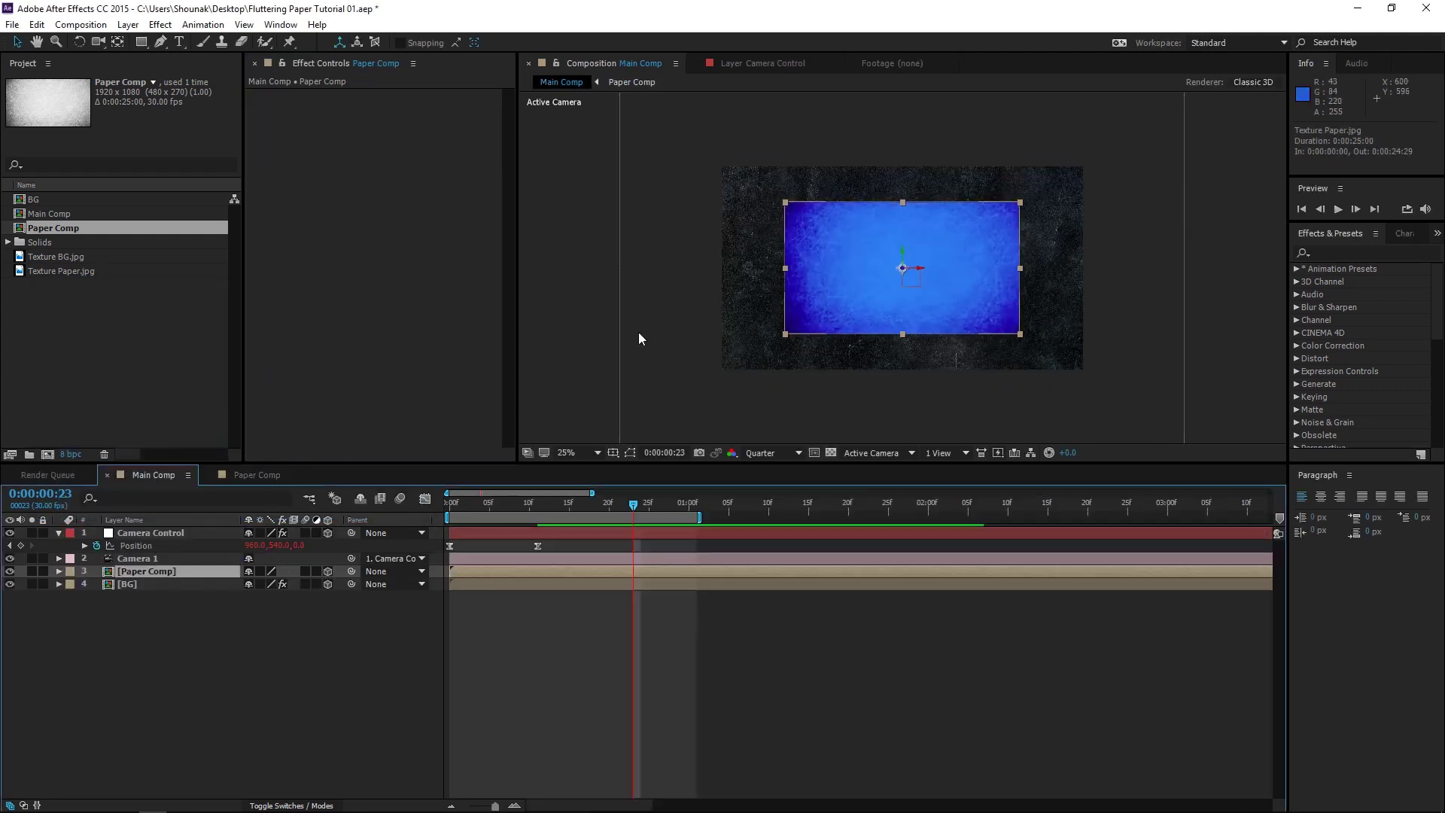
key("s")
left_click(304, 584)
type("50")
key("Return")
Nudge the cauneaus arts text slightly down-left inside Paper Comp, then return to Main Comp.
double_click(142, 570)
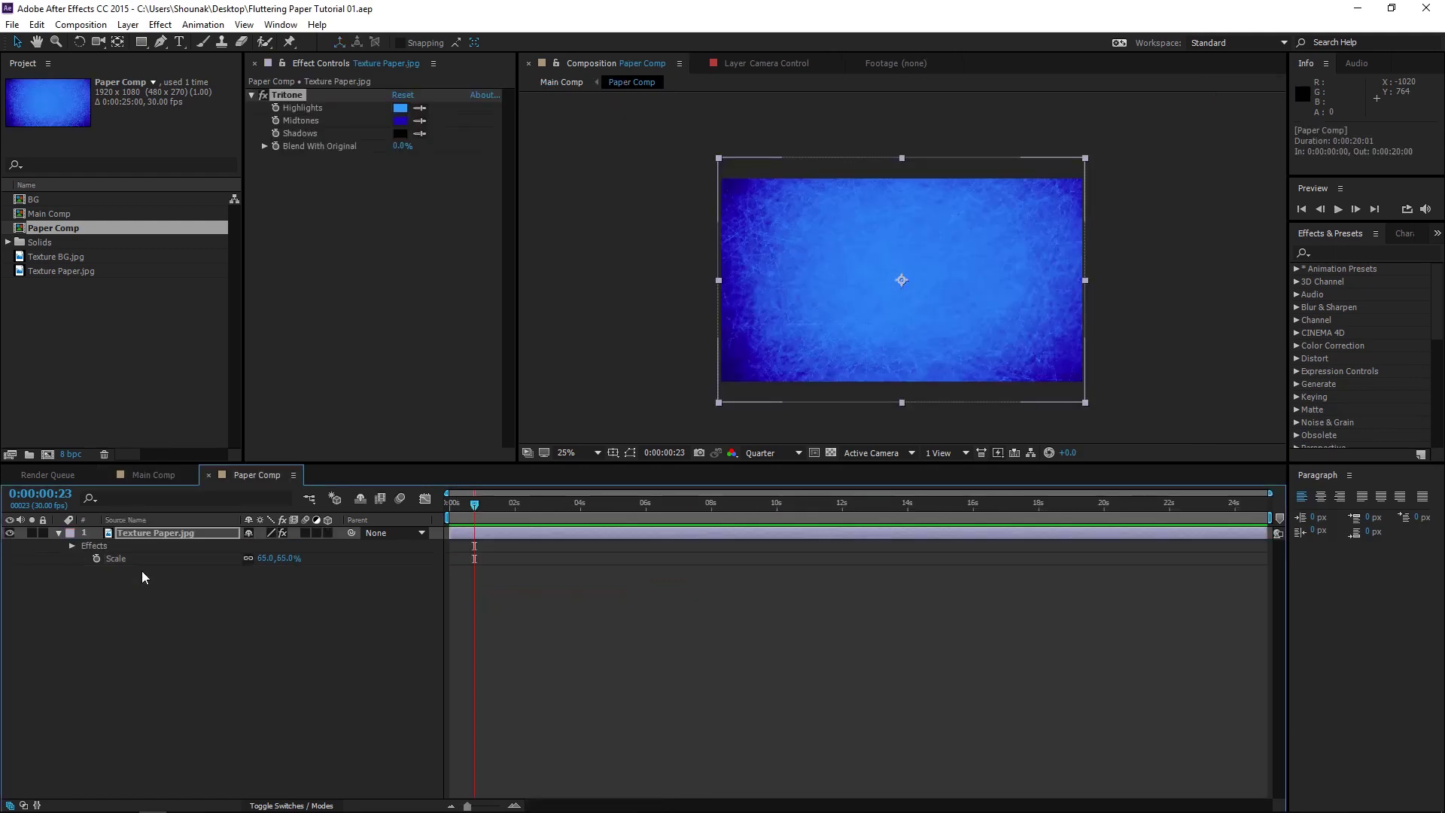
left_click_drag(933, 281, 931, 285)
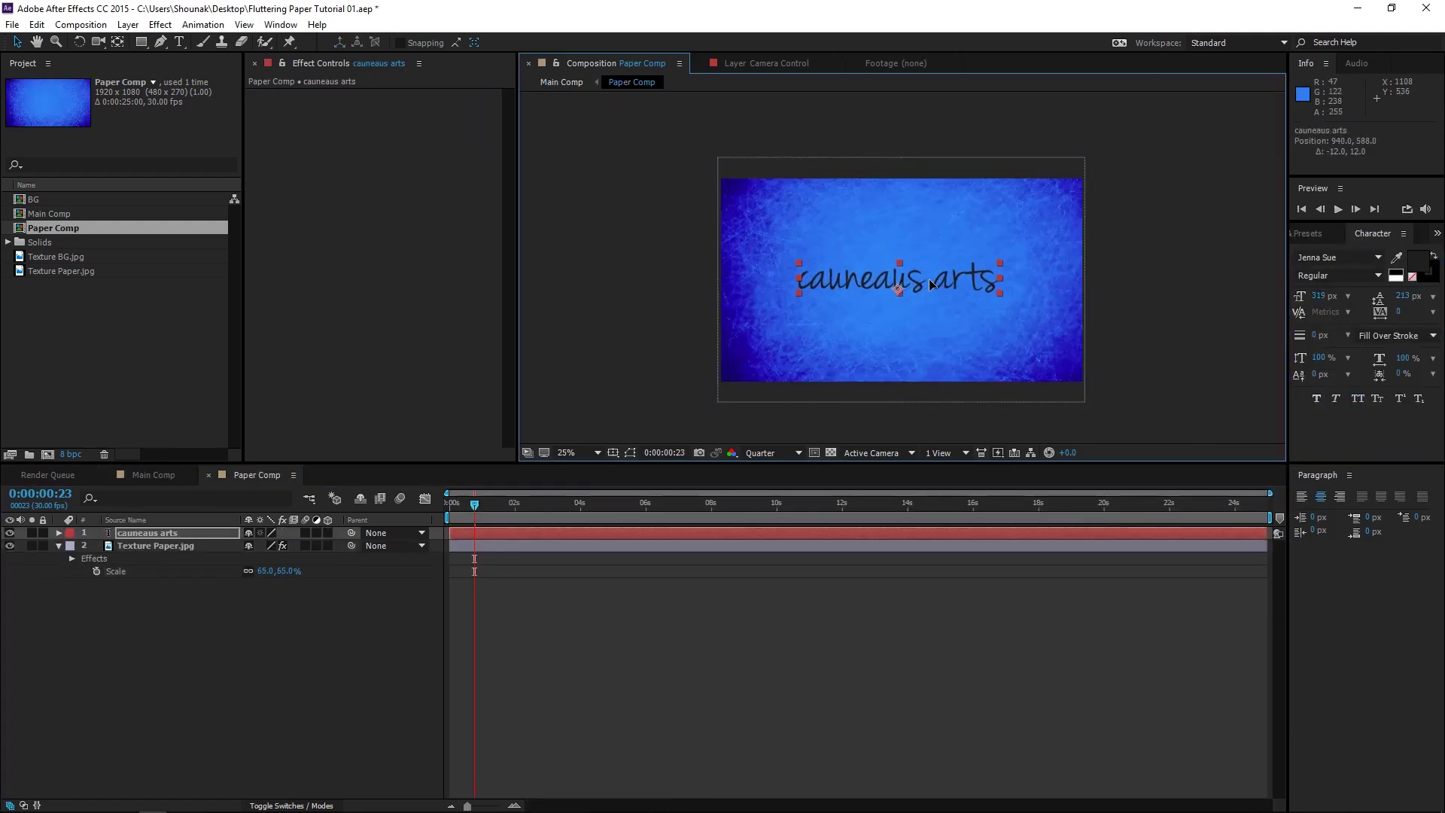
left_click(207, 474)
key("ctrl+Up")
key("ctrl+Up")
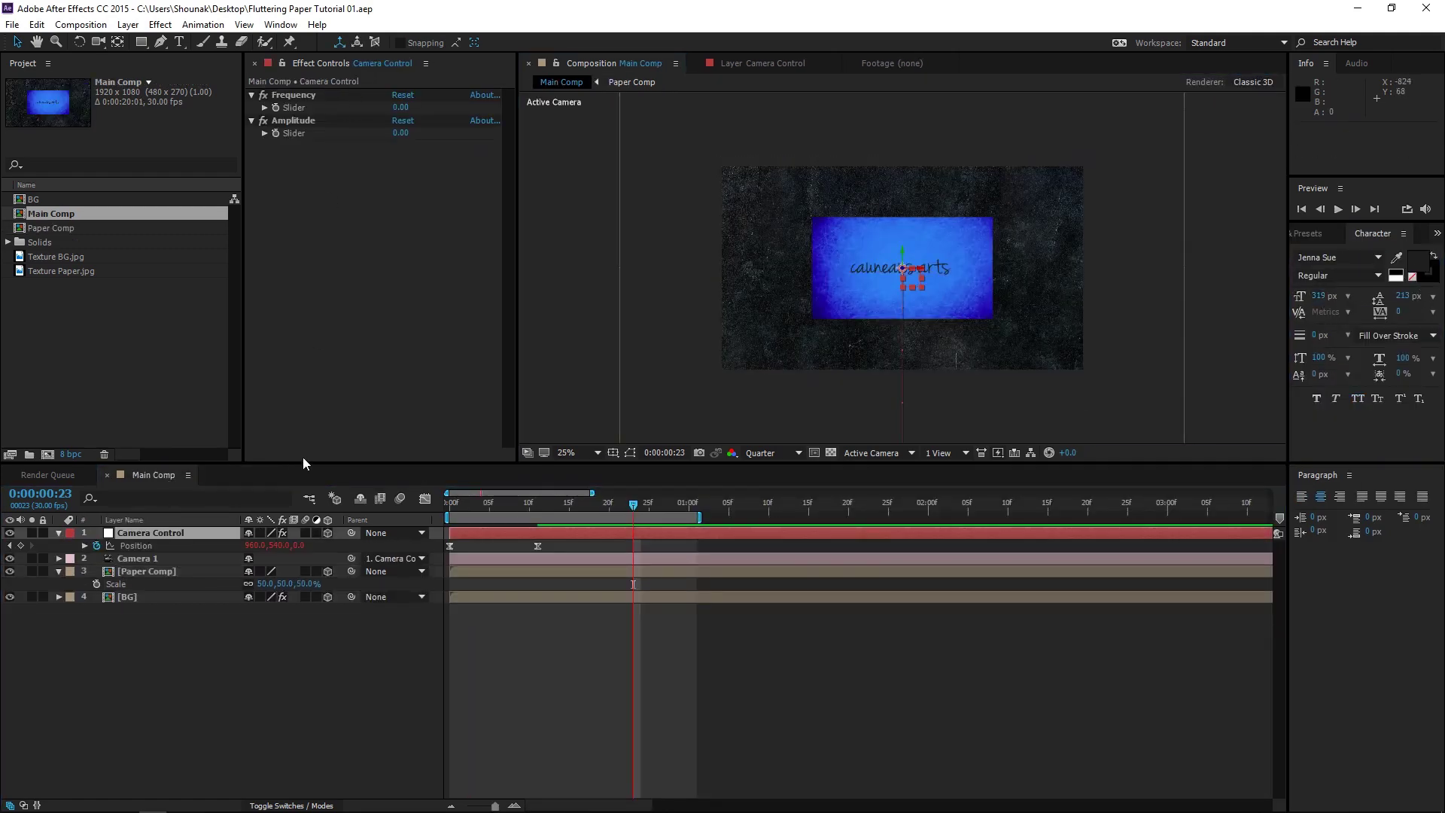
Apply CC Page Turn with Classic UI controls to Paper Comp, folding the lower-right corner.
left_click(177, 572)
left_click(166, 26)
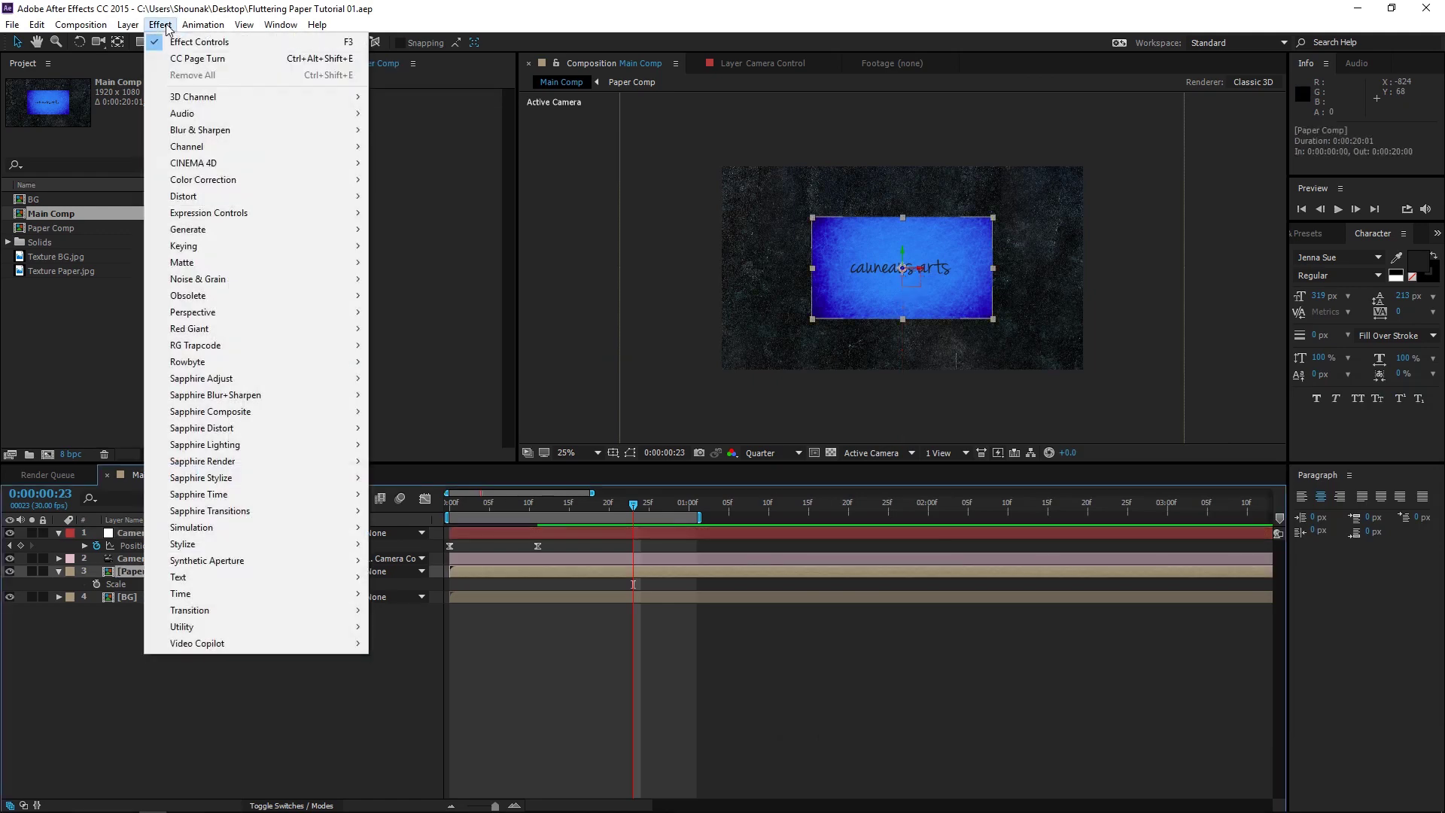
mouse_move(312, 195)
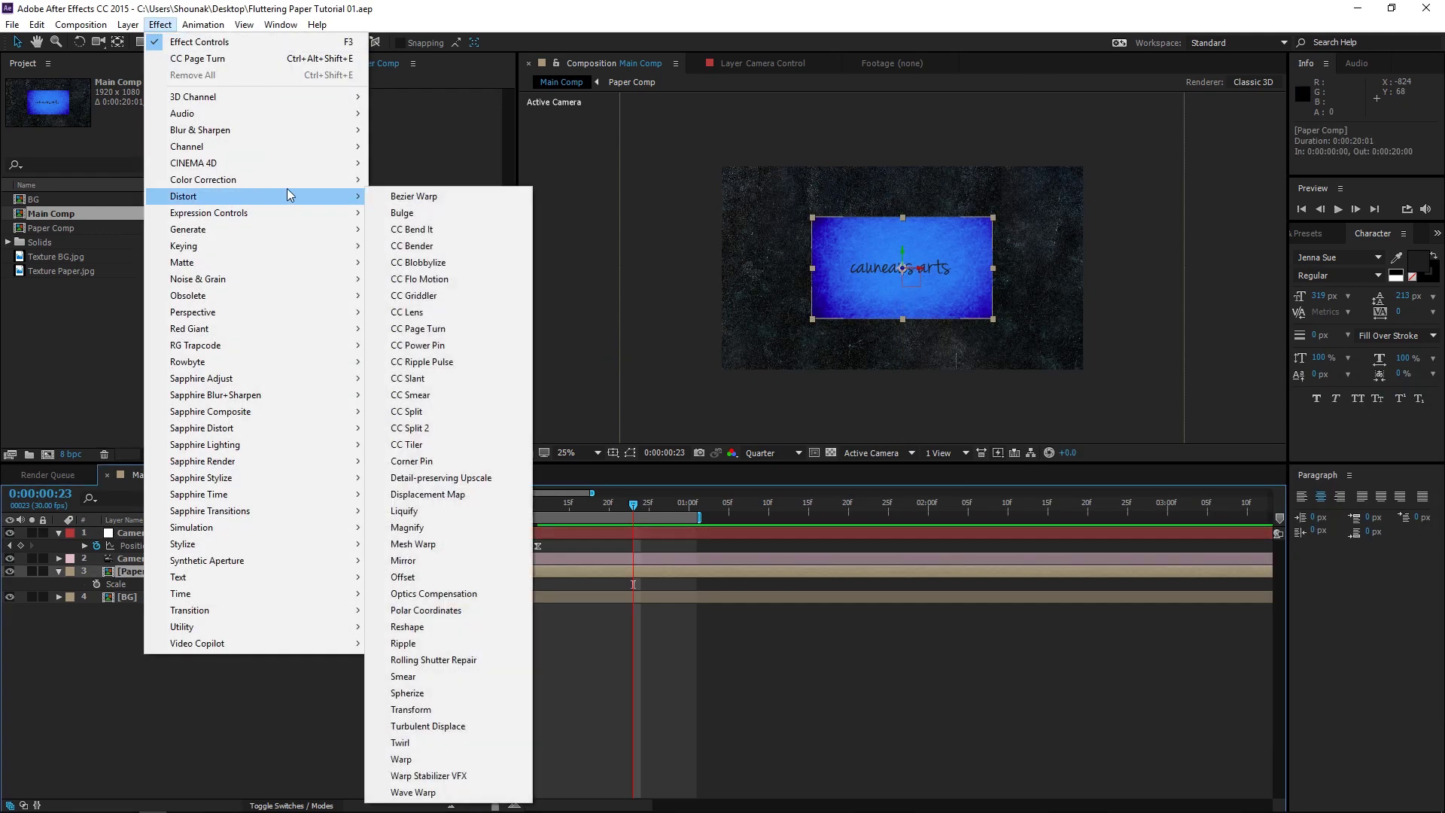
left_click(453, 334)
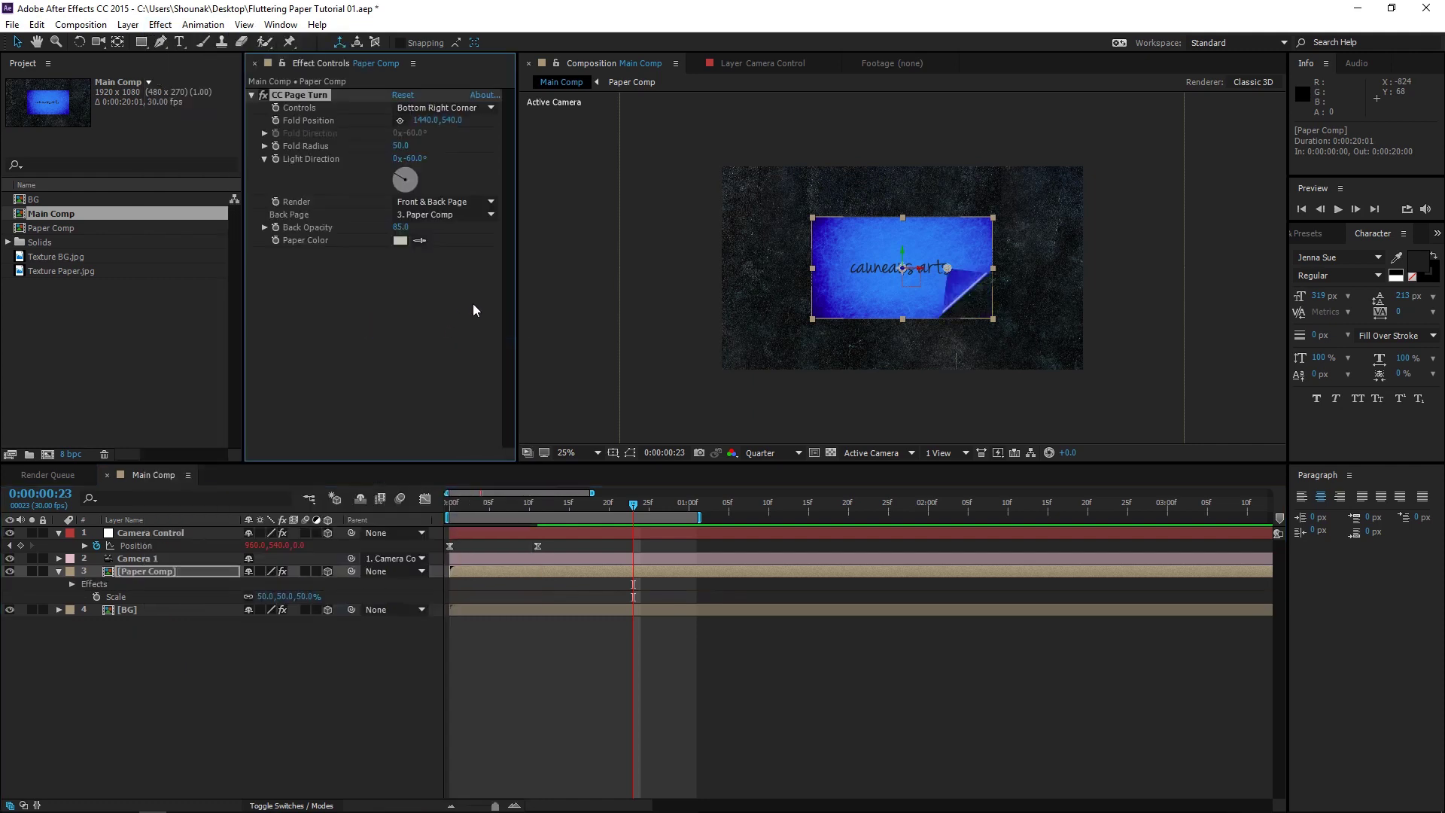
scroll(953, 311, "up", 2)
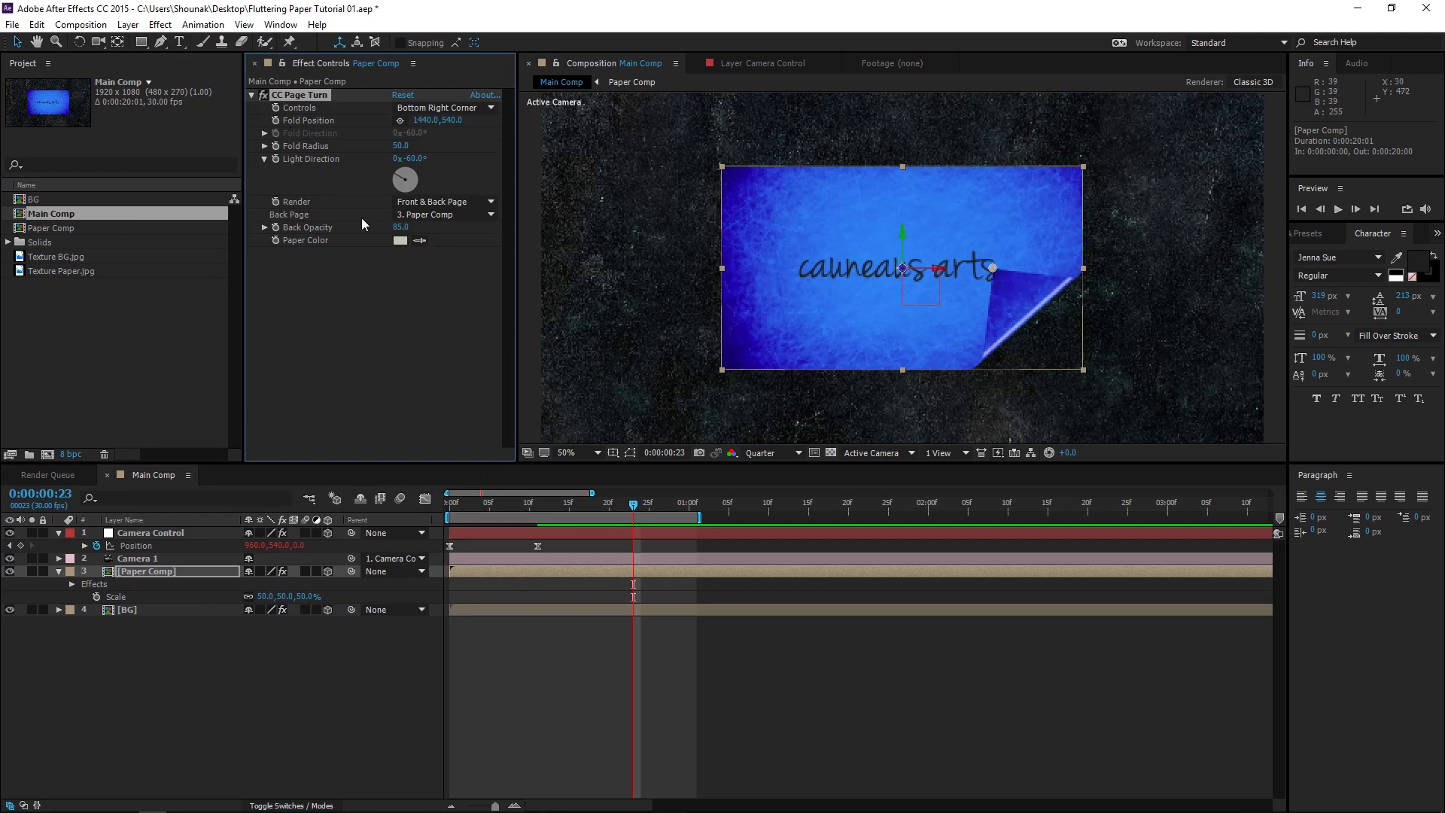
left_click(426, 109)
left_click(426, 125)
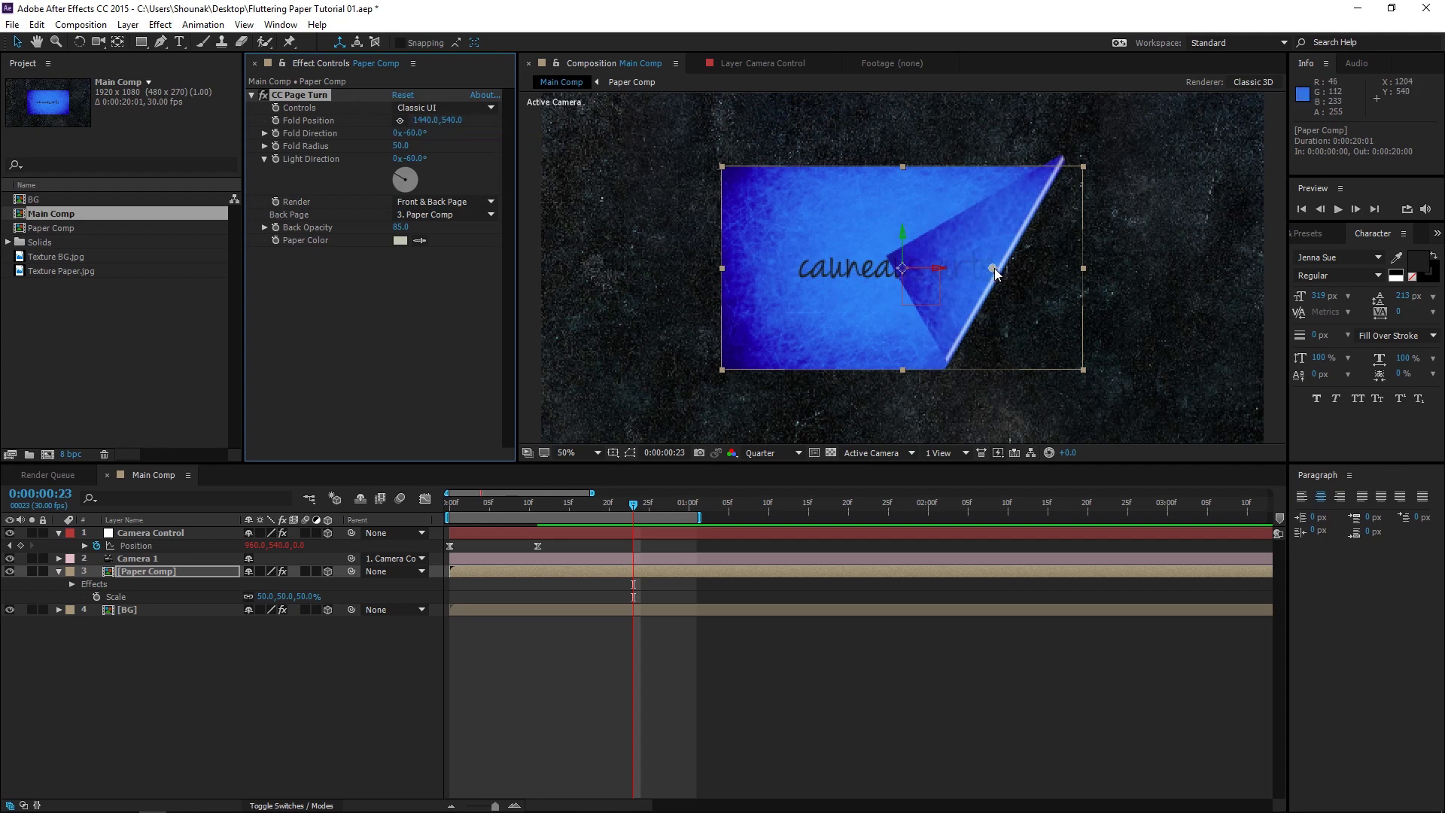
left_click_drag(995, 268, 1011, 305)
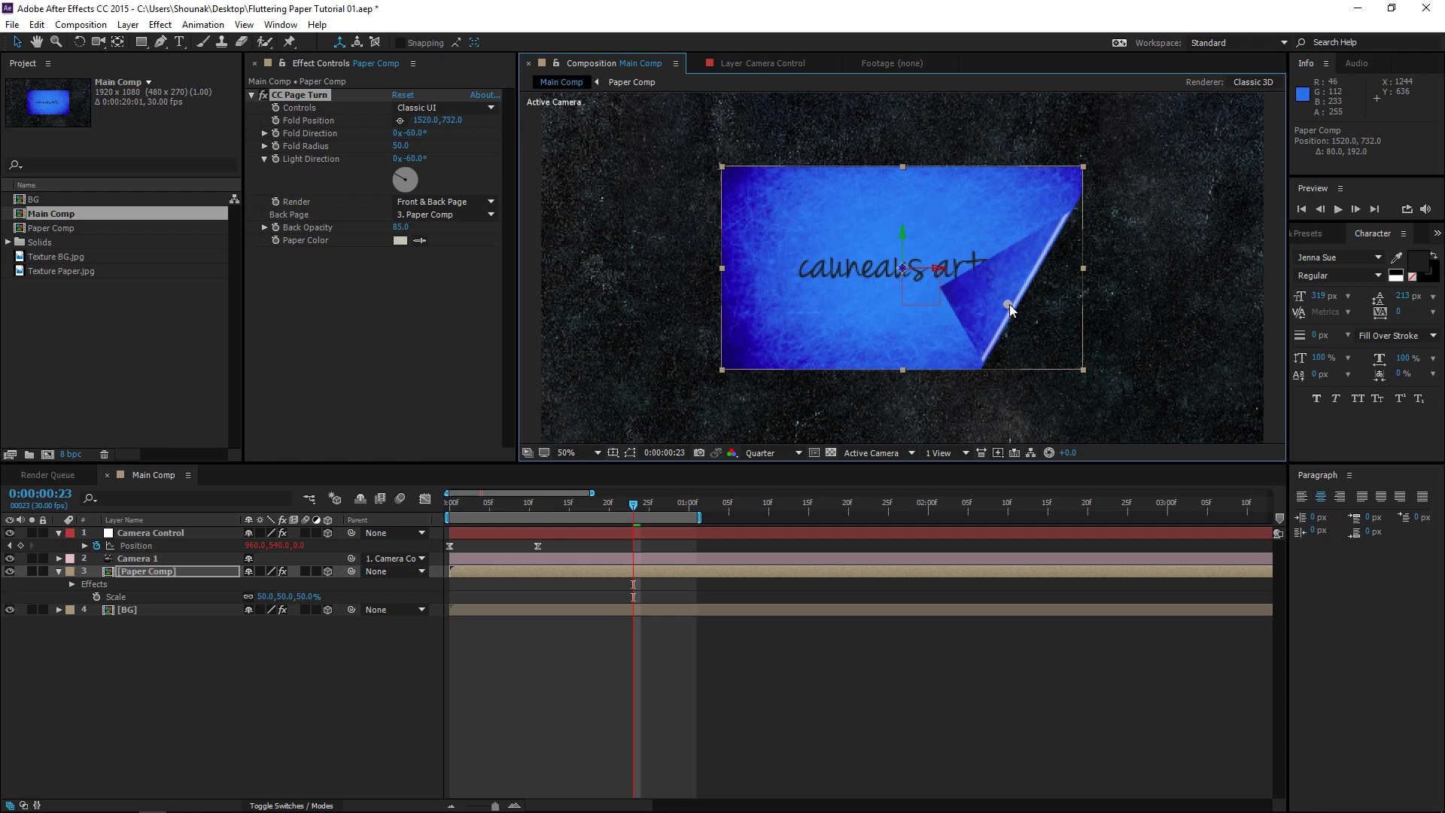
Set Fold Radius 170 and Back Opacity 100, leaving a small corner curl.
left_click(401, 146)
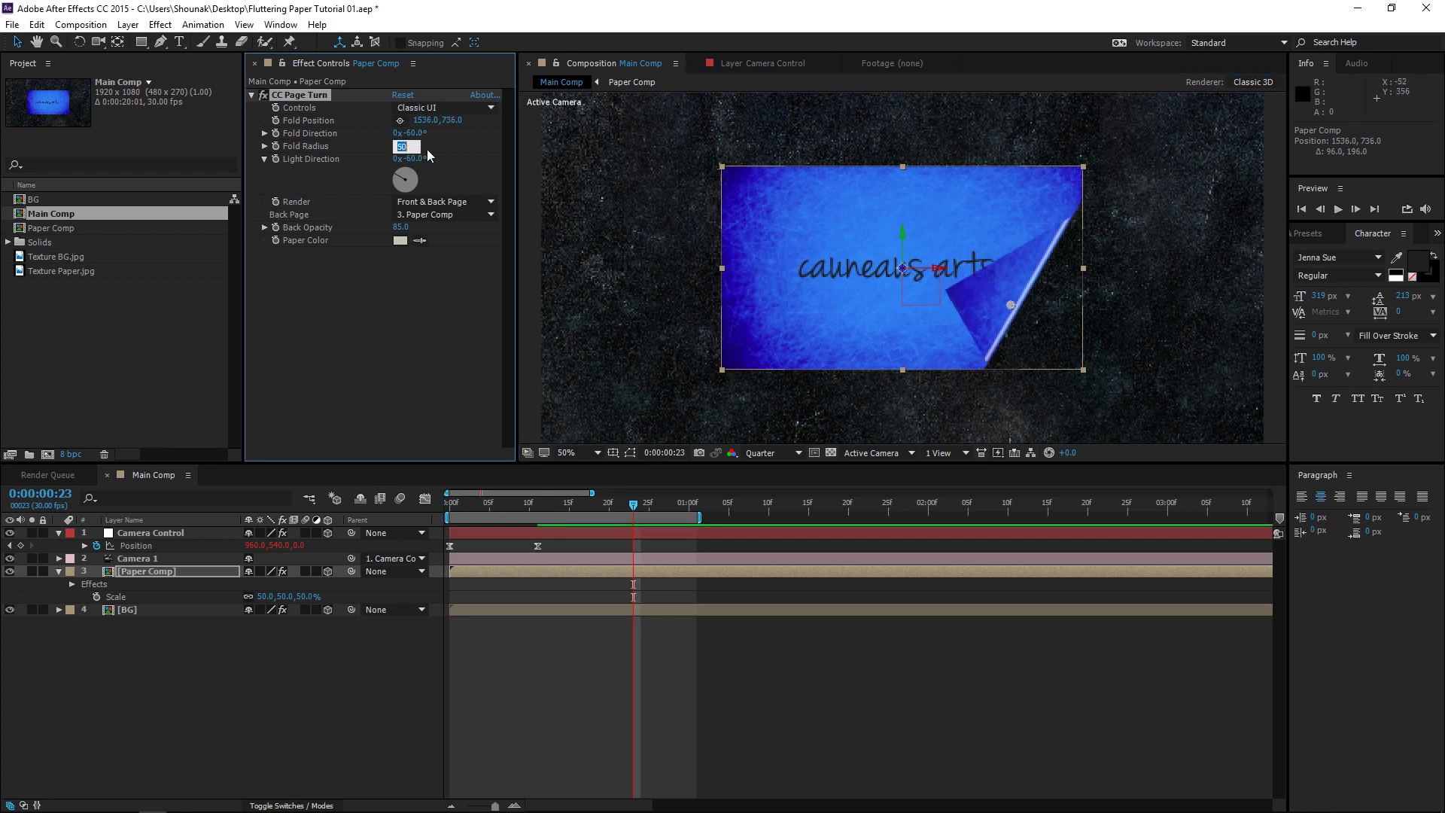
type("17")
key("Return")
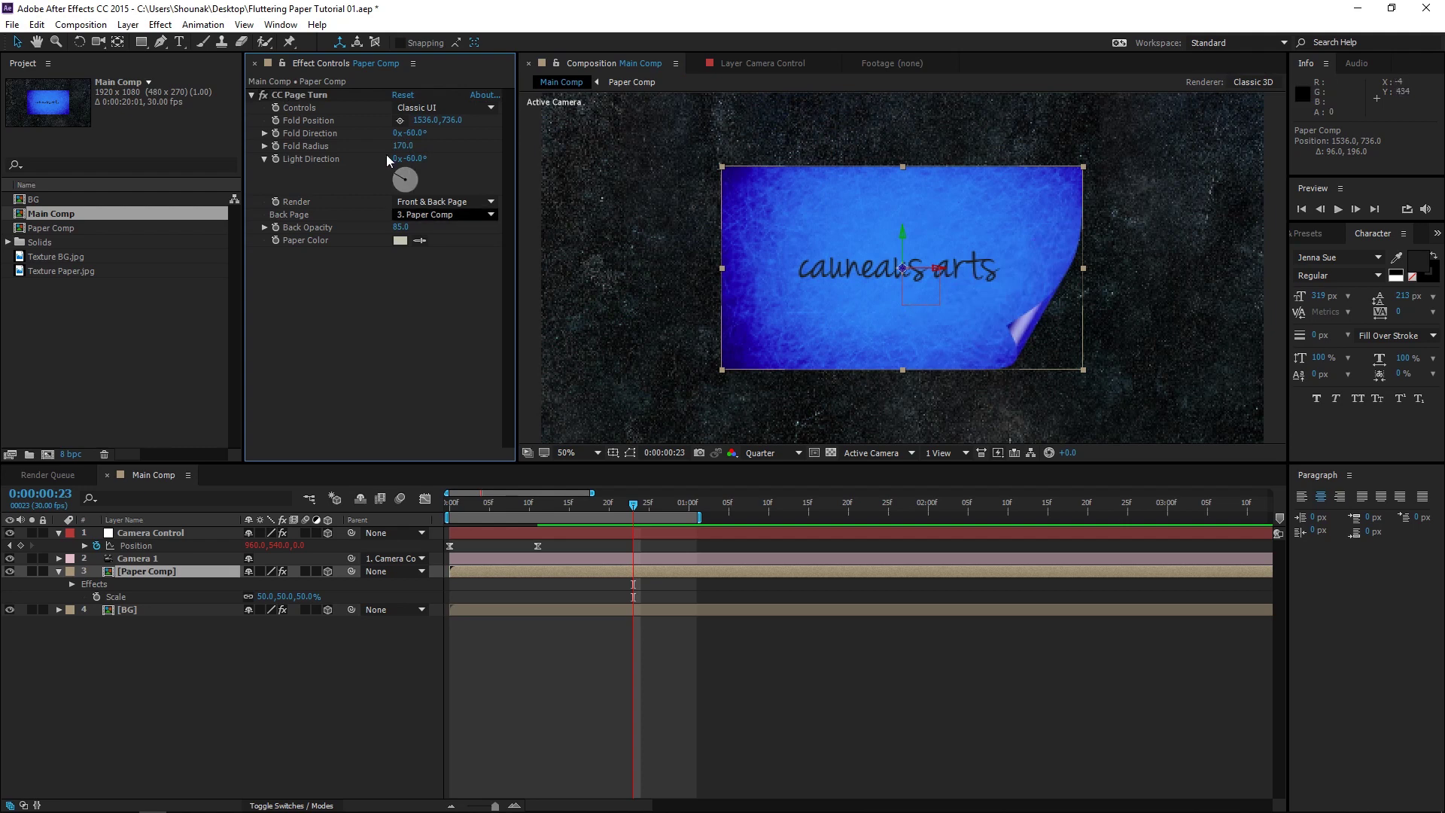
left_click(319, 96)
left_click_drag(1010, 304, 834, 280)
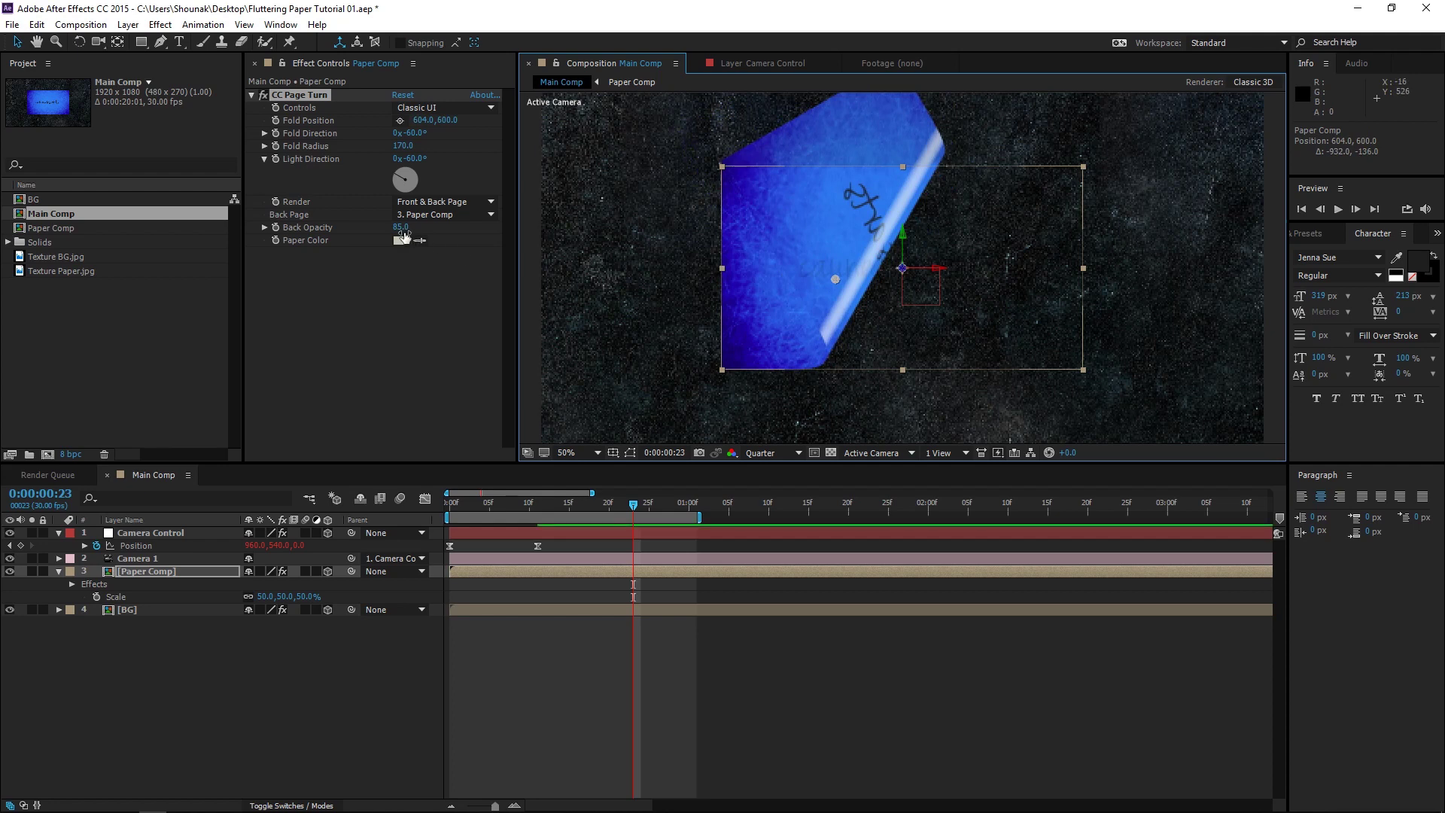
left_click_drag(400, 227, 487, 229)
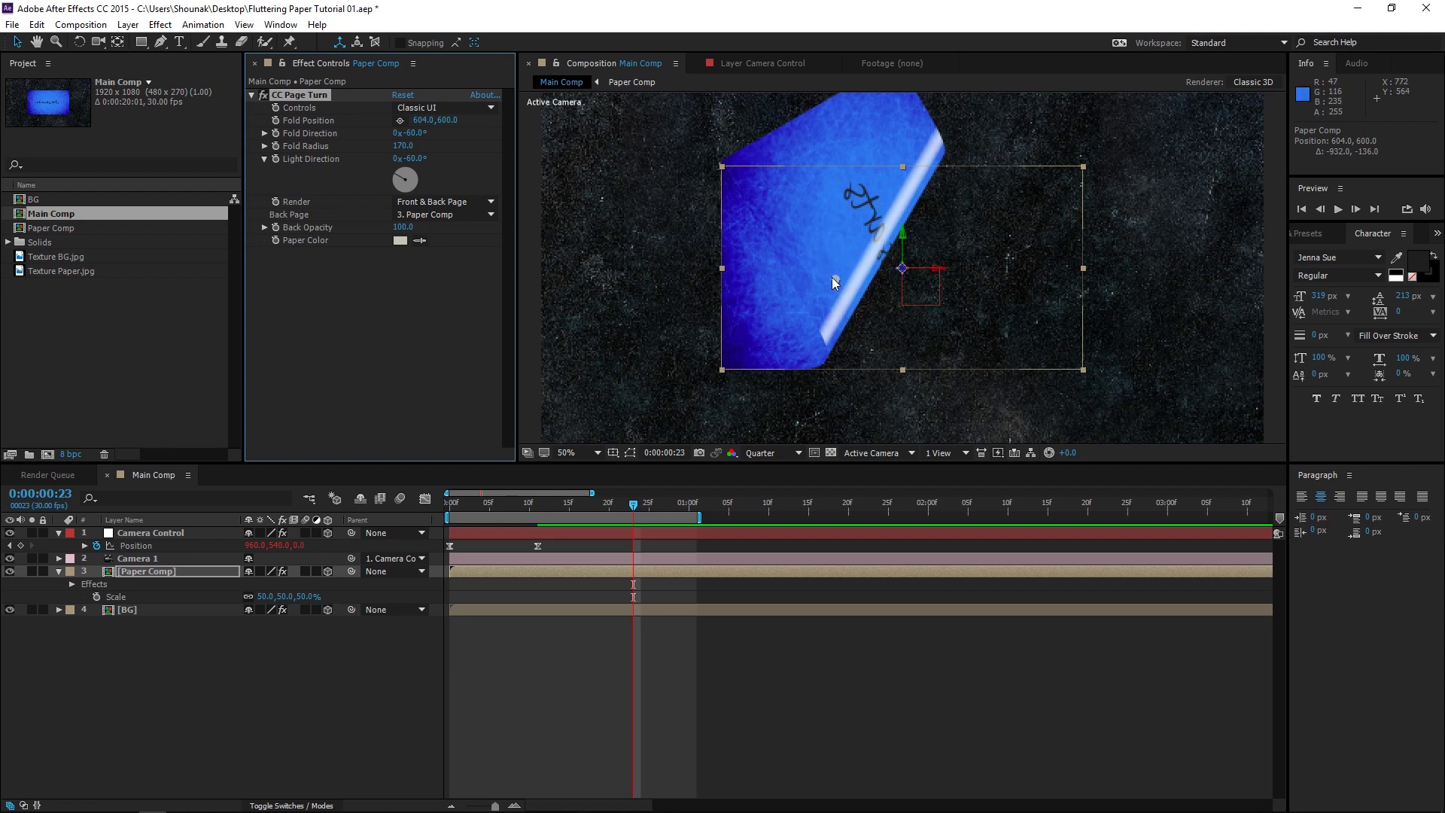
left_click_drag(832, 277, 971, 310)
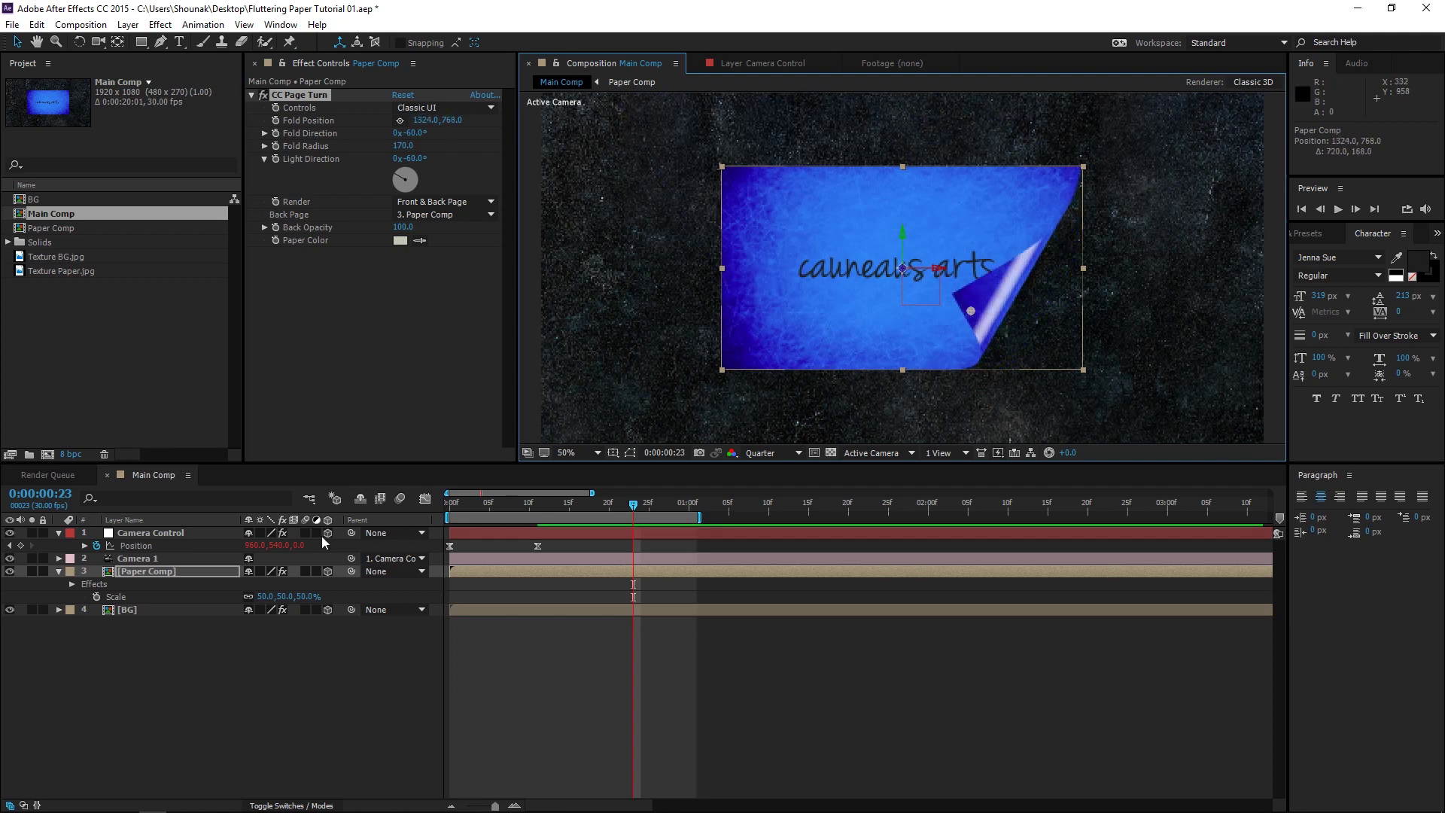
Duplicate Paper Comp and name the copy 'Paper Backside'.
left_click(65, 231)
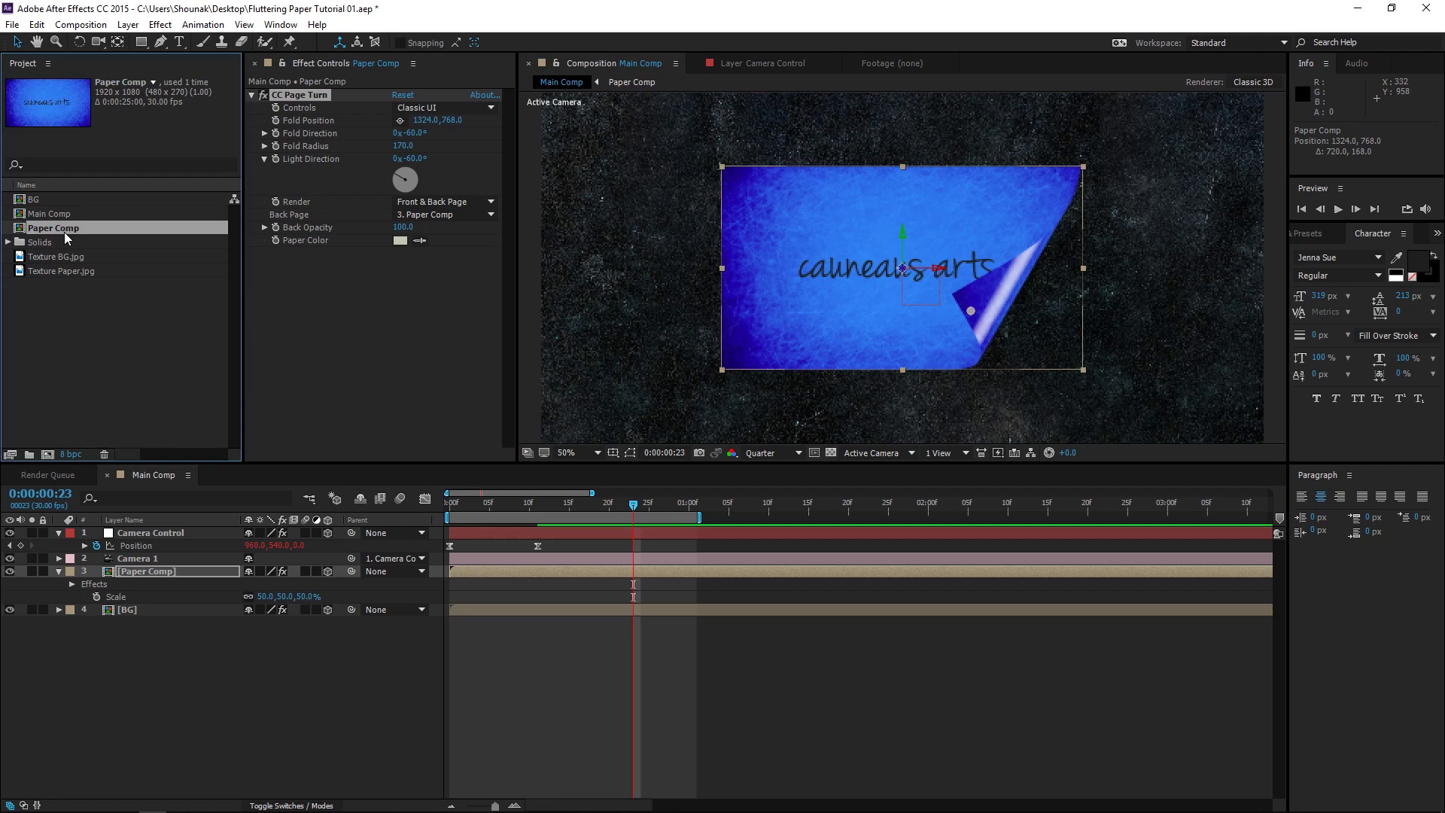
key("ctrl+d")
key("Return")
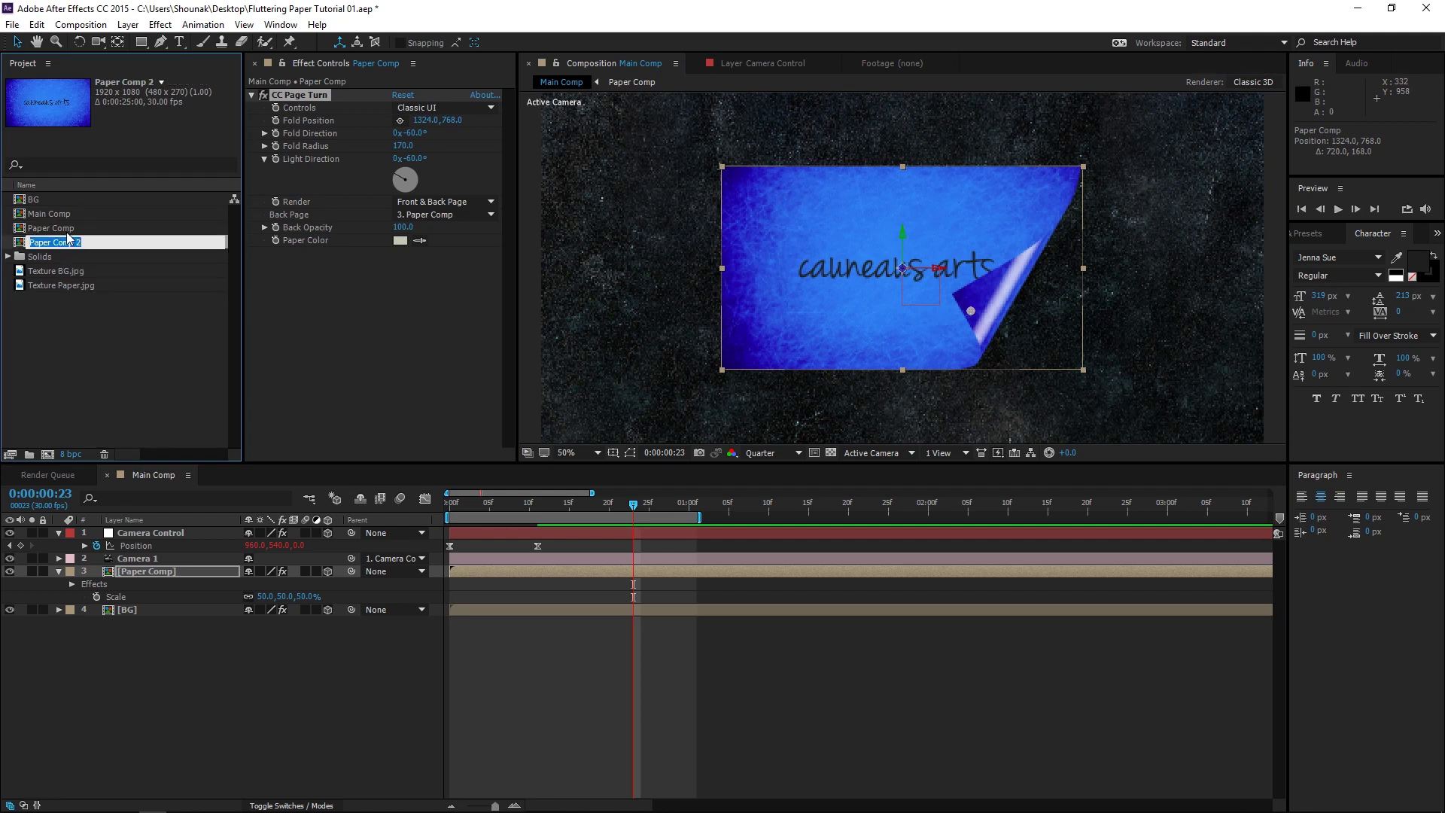
type("Paper Backside")
key("Return")
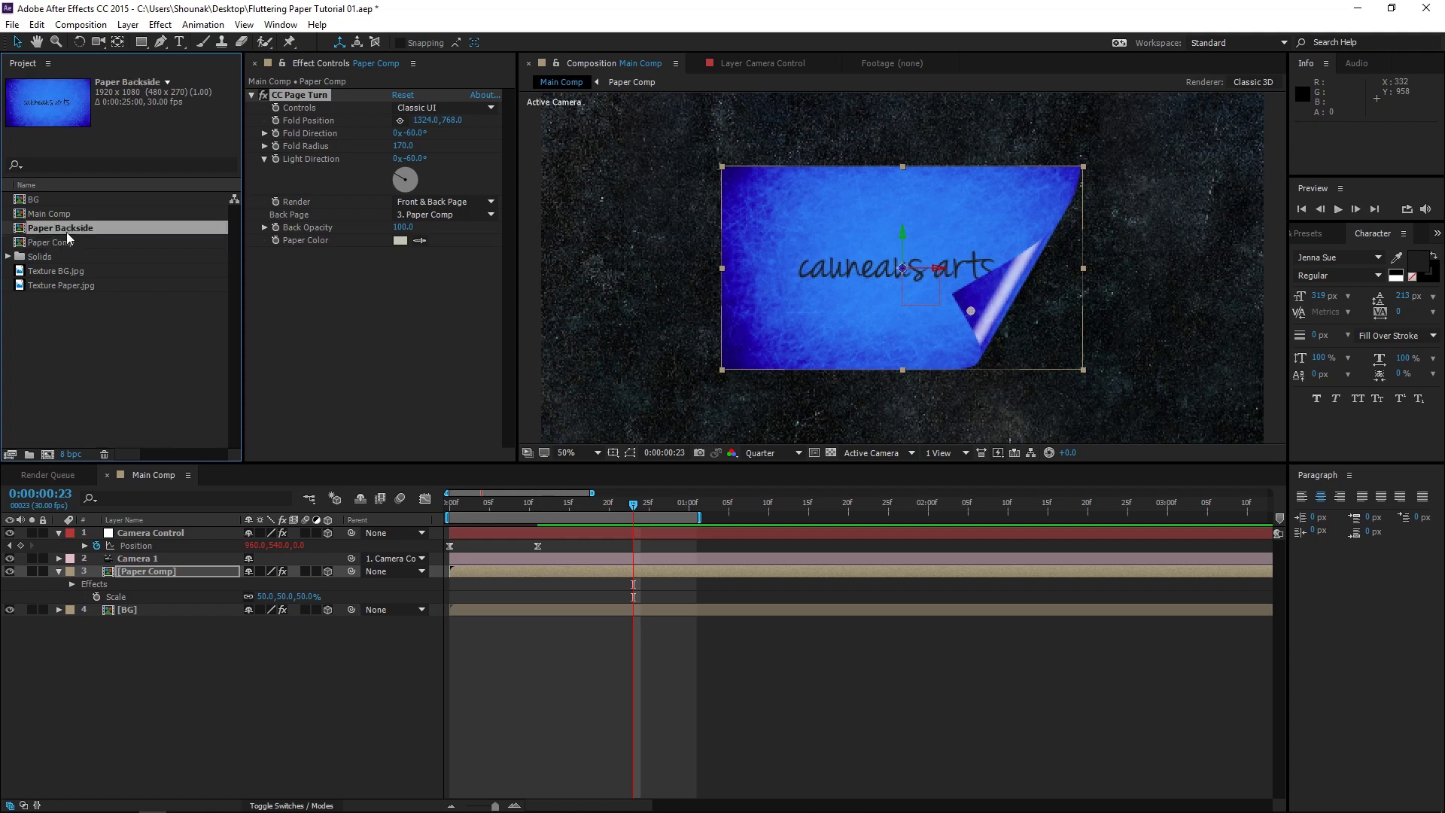
In Paper Backside, hide the cauneaus arts text and disable the blue Tritone tint.
double_click(67, 231)
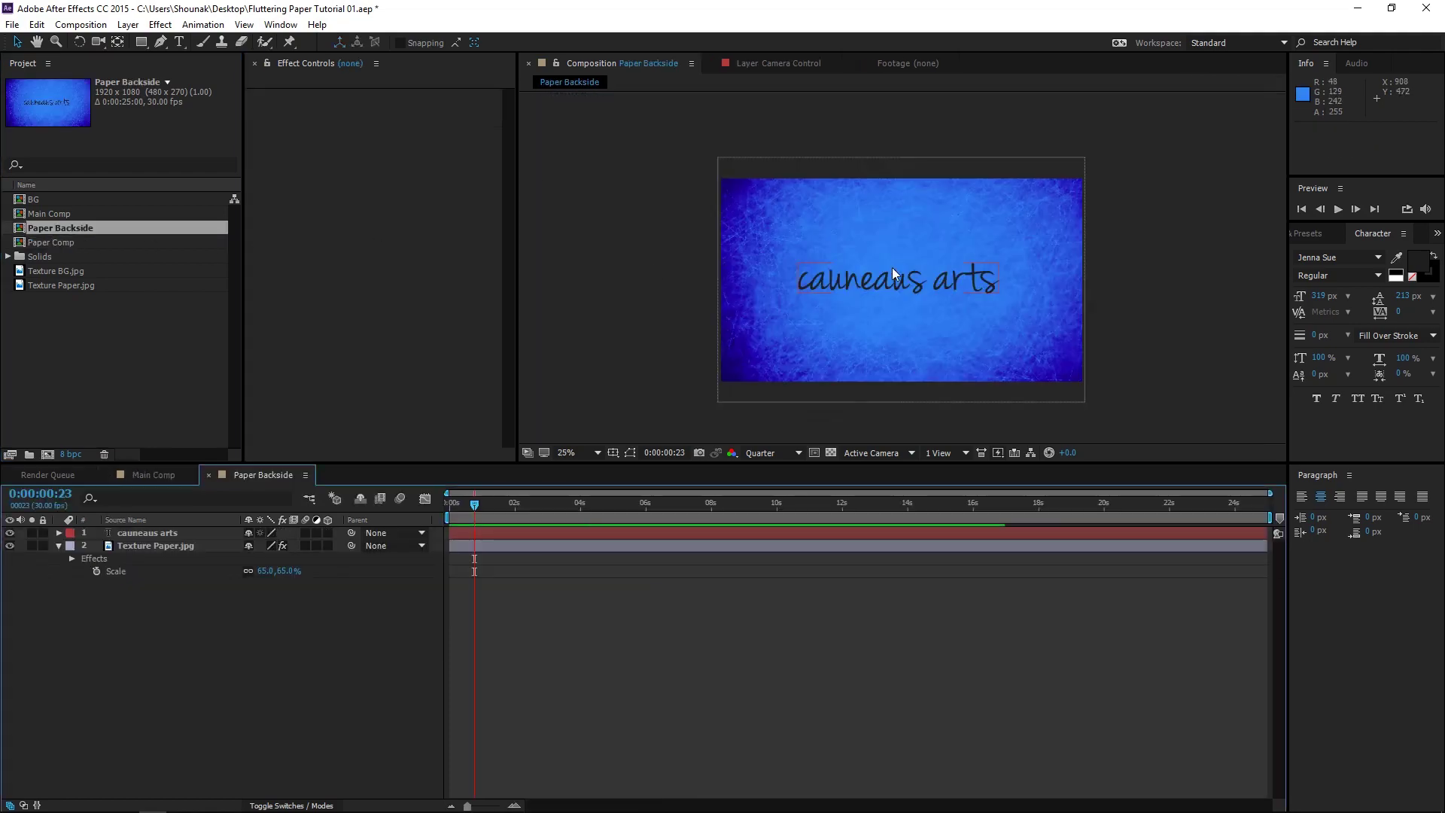
left_click(9, 532)
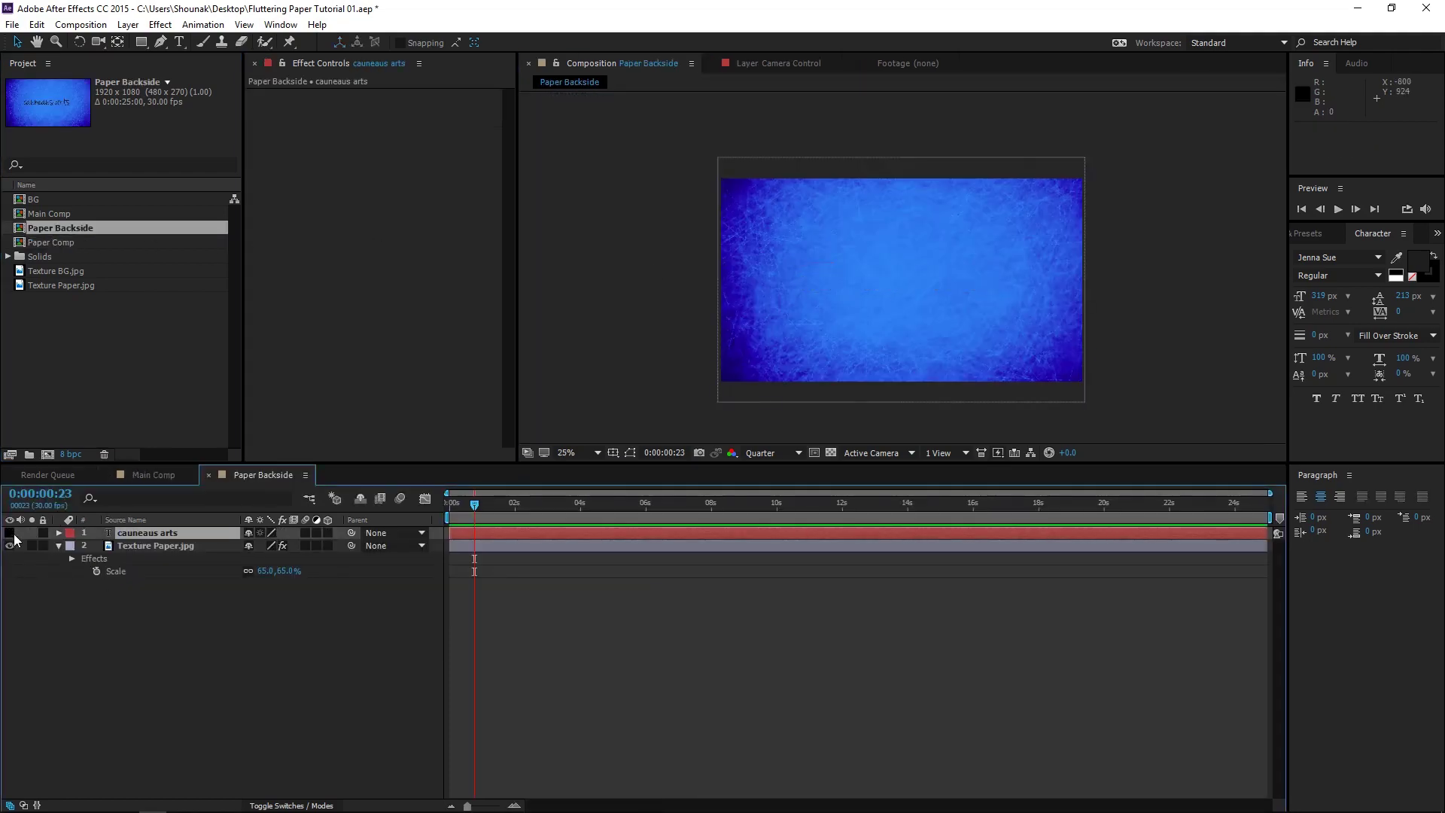
left_click(192, 546)
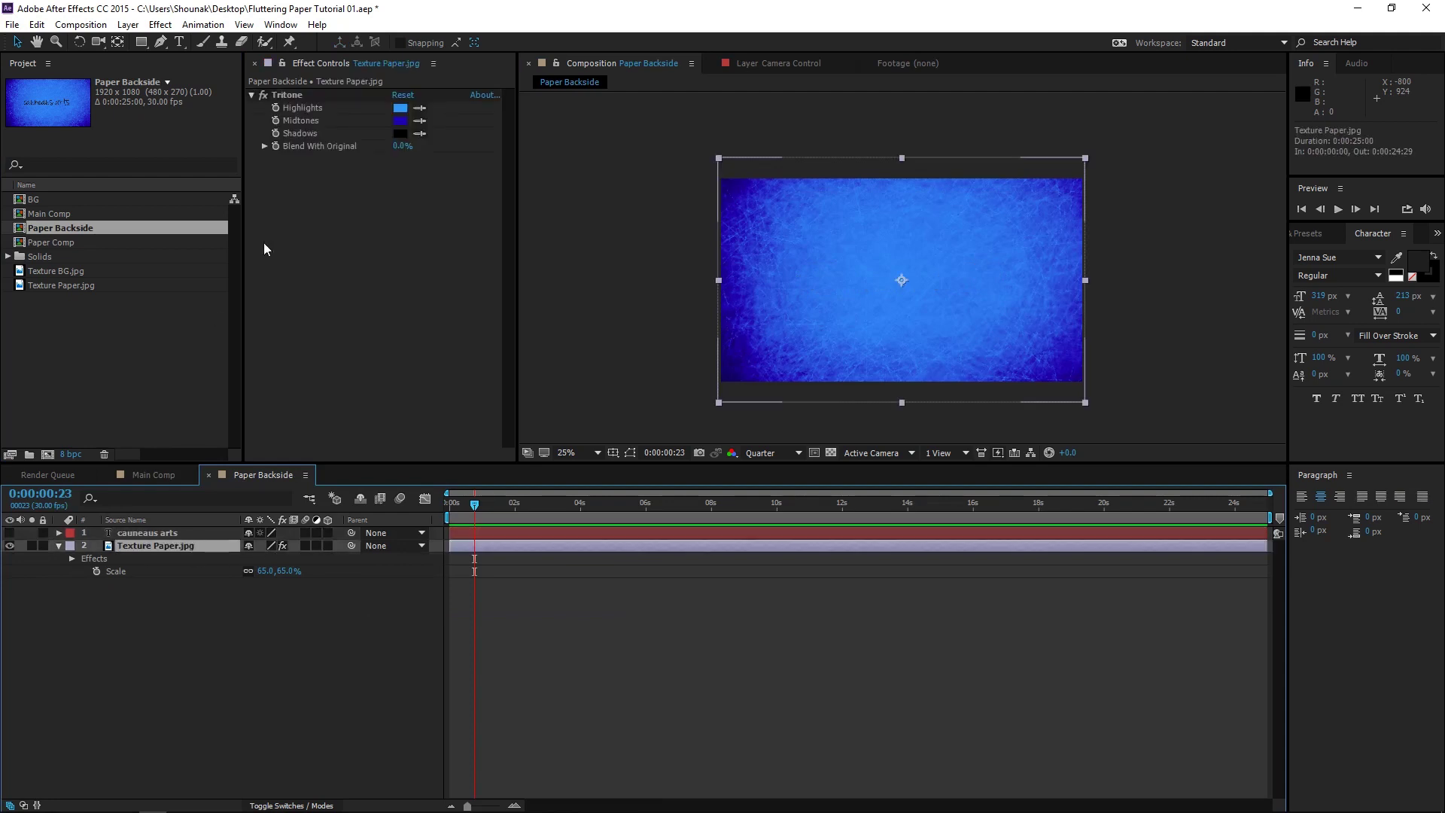
left_click(264, 96)
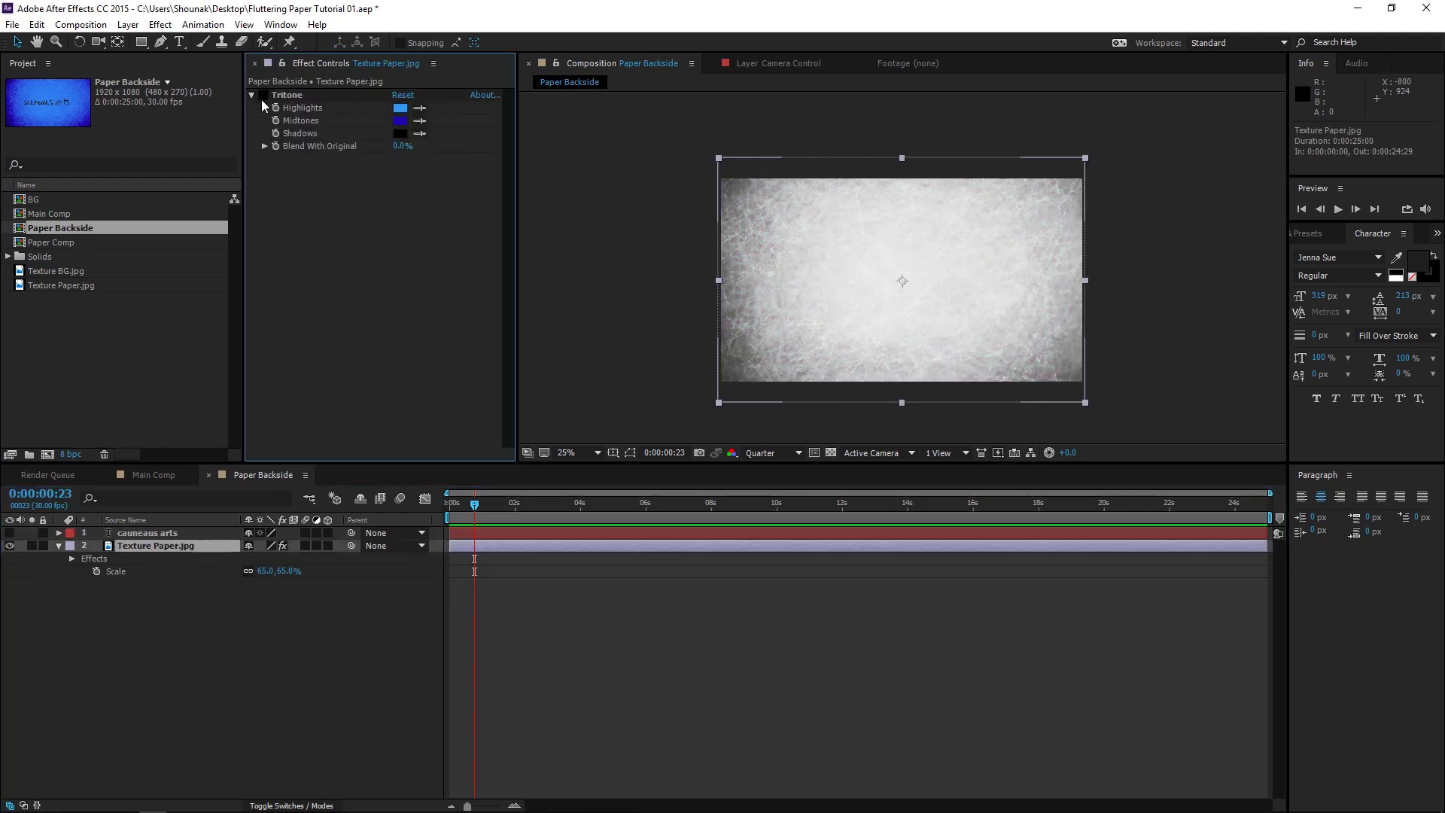
Add Paper Backside to Main Comp as a hidden layer.
left_click(155, 474)
left_click_drag(82, 226, 155, 629)
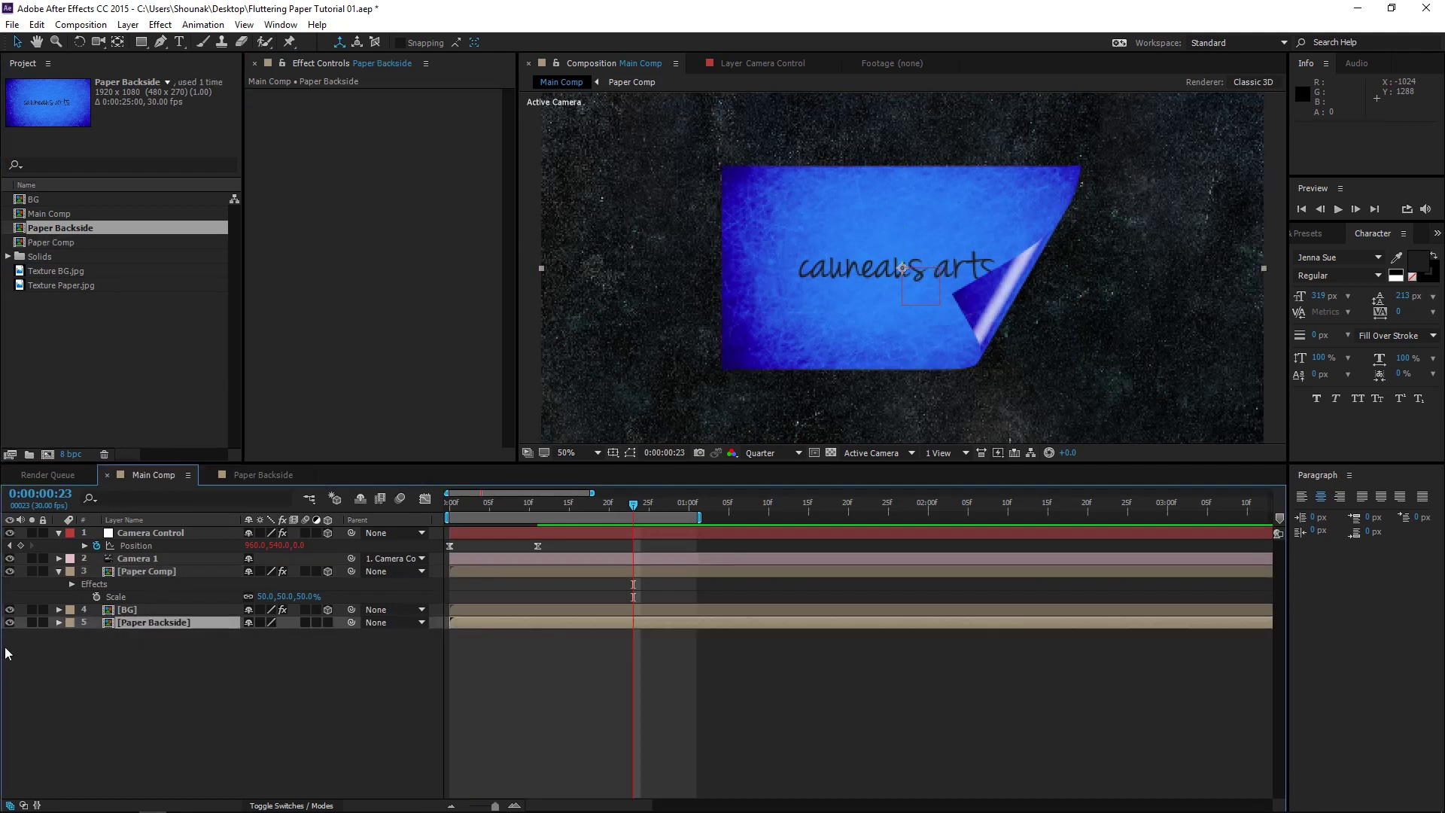
left_click(10, 623)
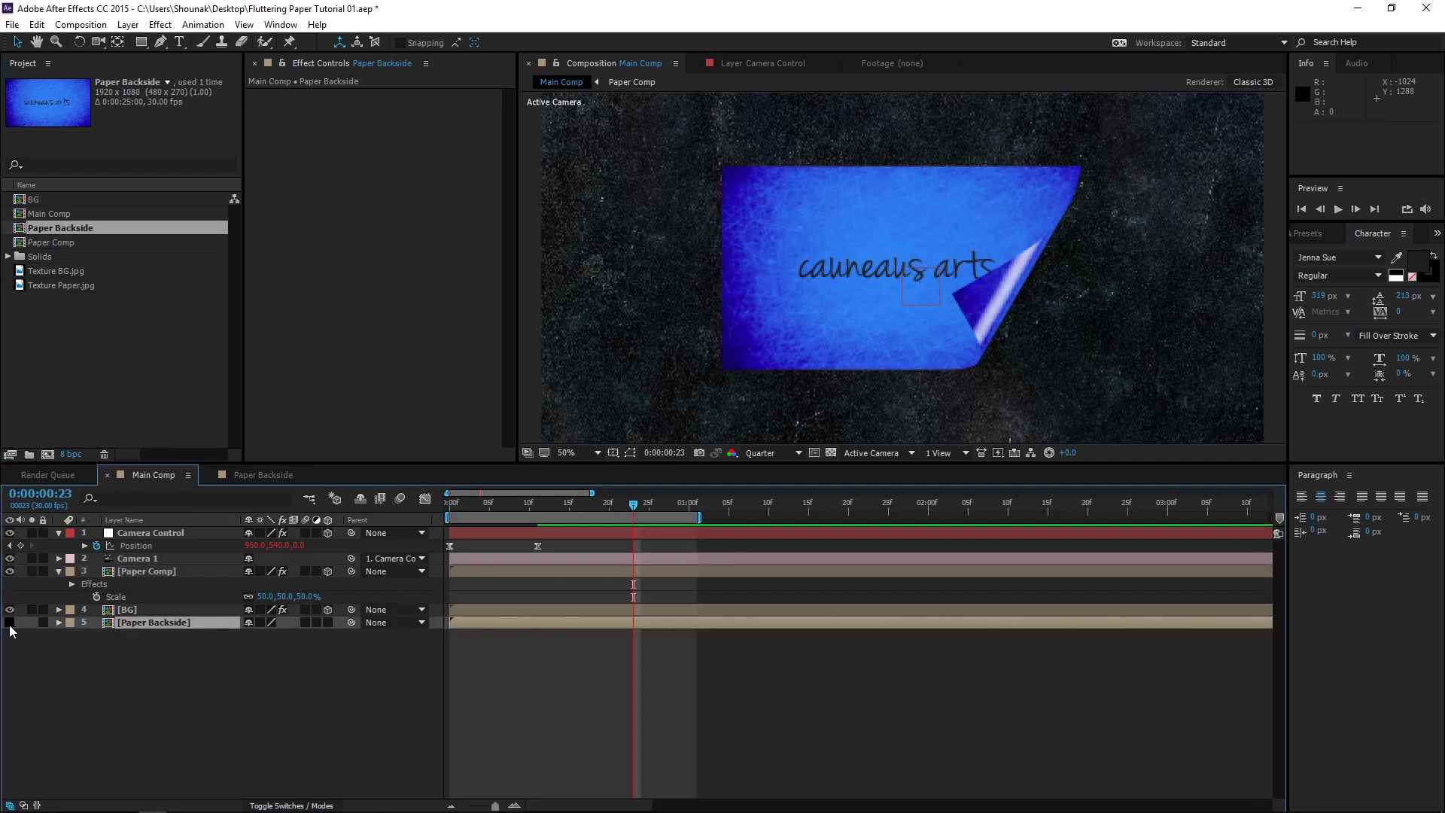
left_click(179, 572)
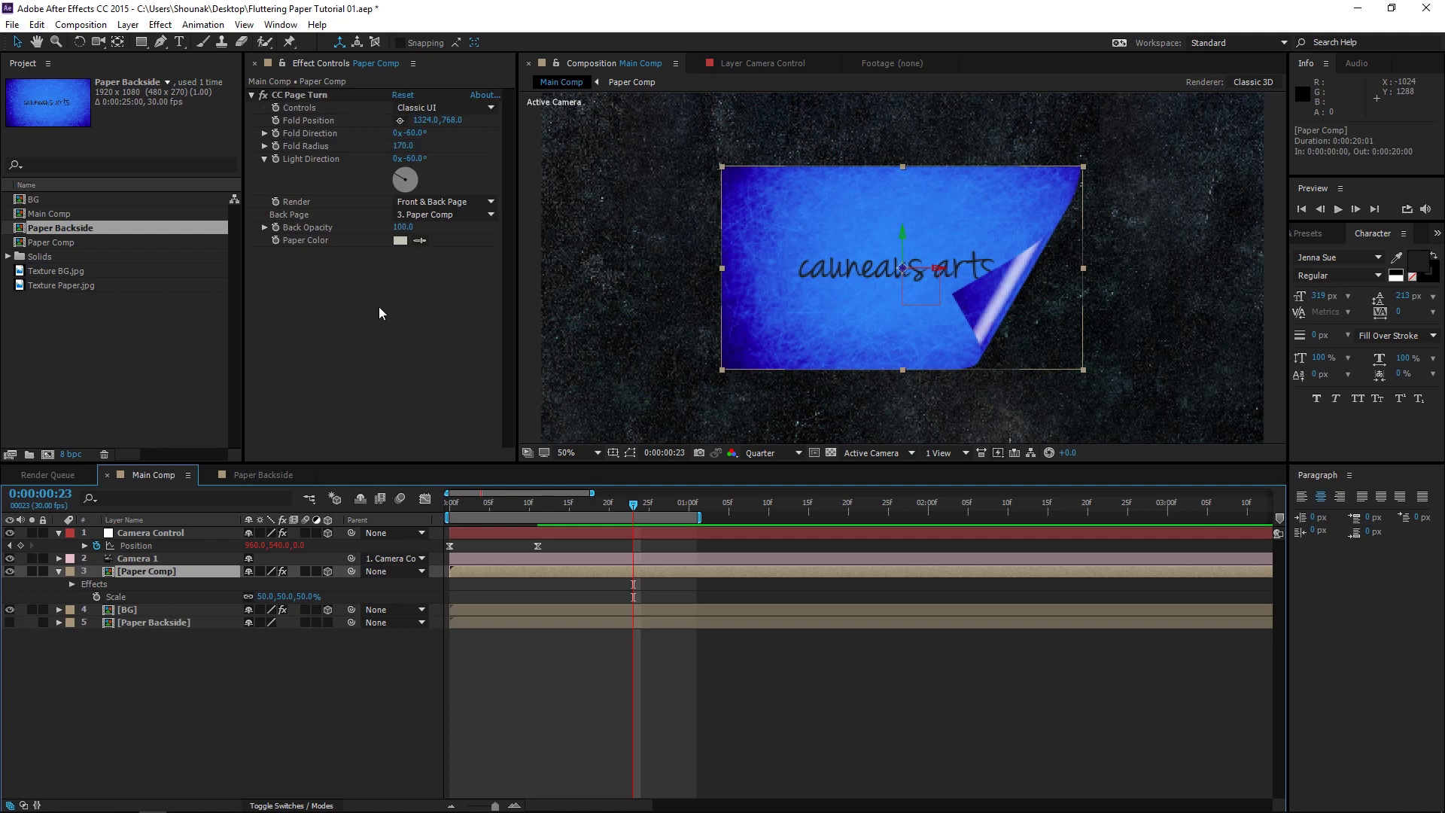
Set CC Page Turn's Back Page to layer 5, Paper Backside, and reposition the fold near the corner.
left_click(456, 215)
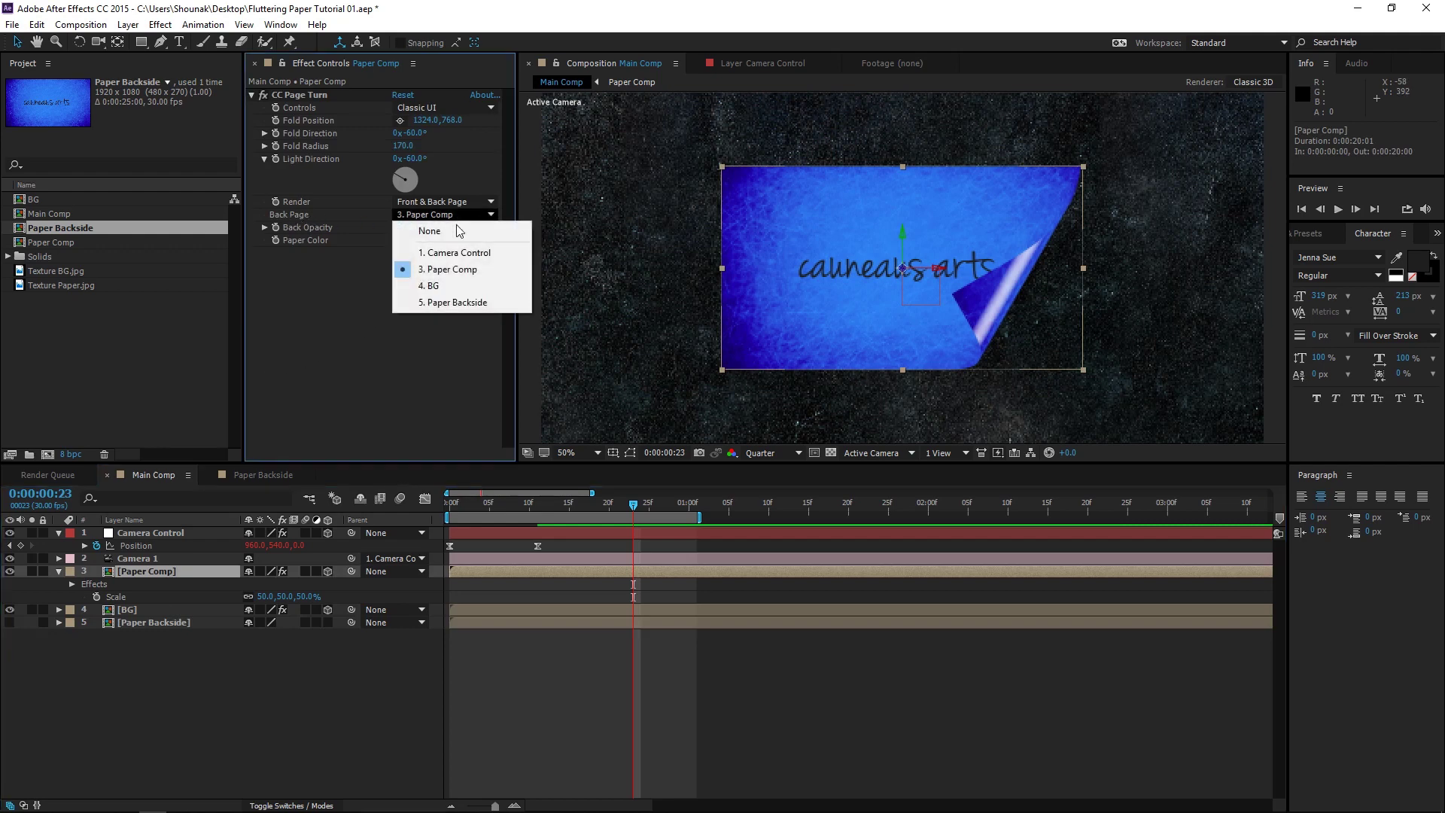
left_click(449, 303)
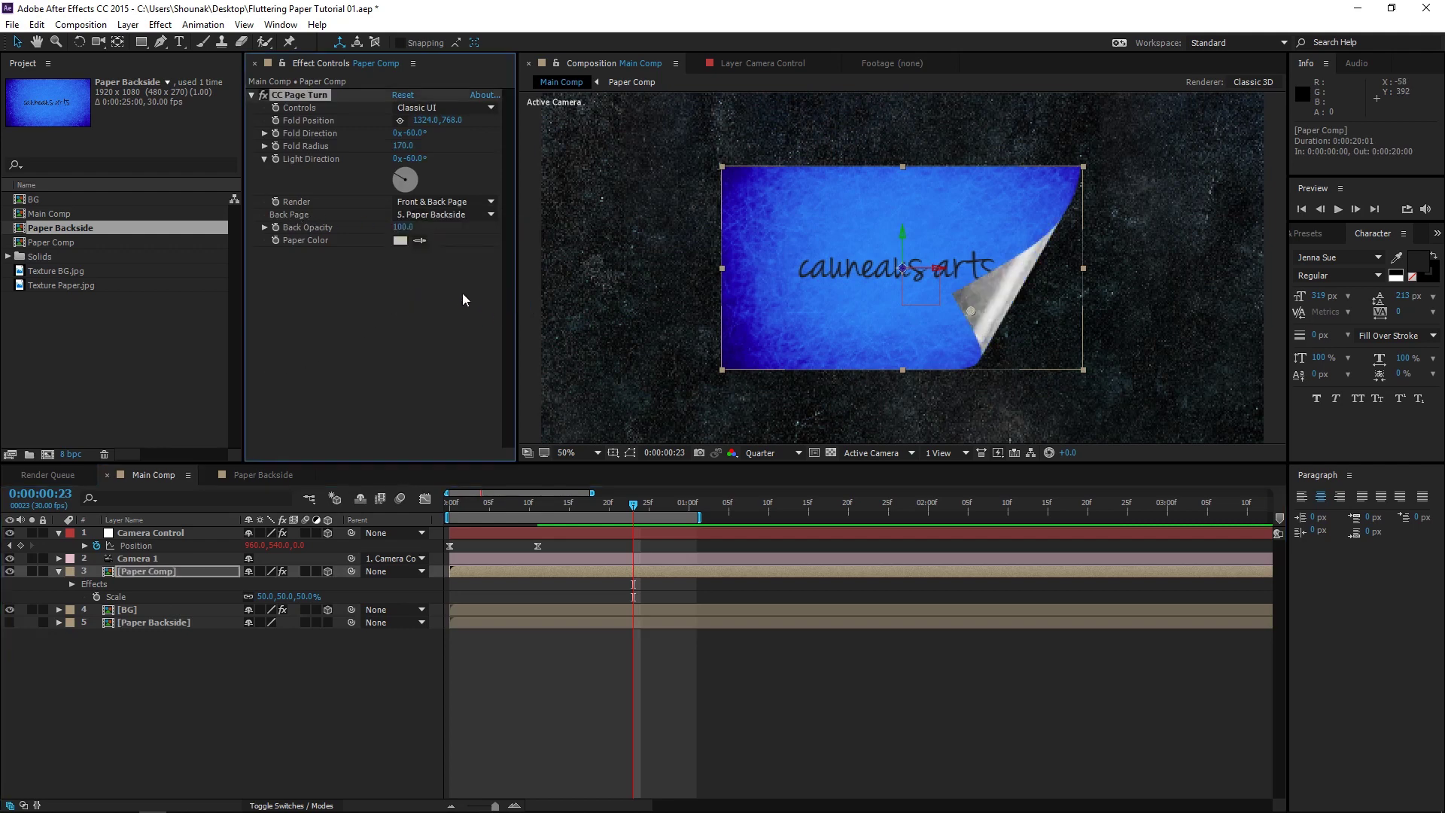
left_click_drag(969, 313, 1009, 315)
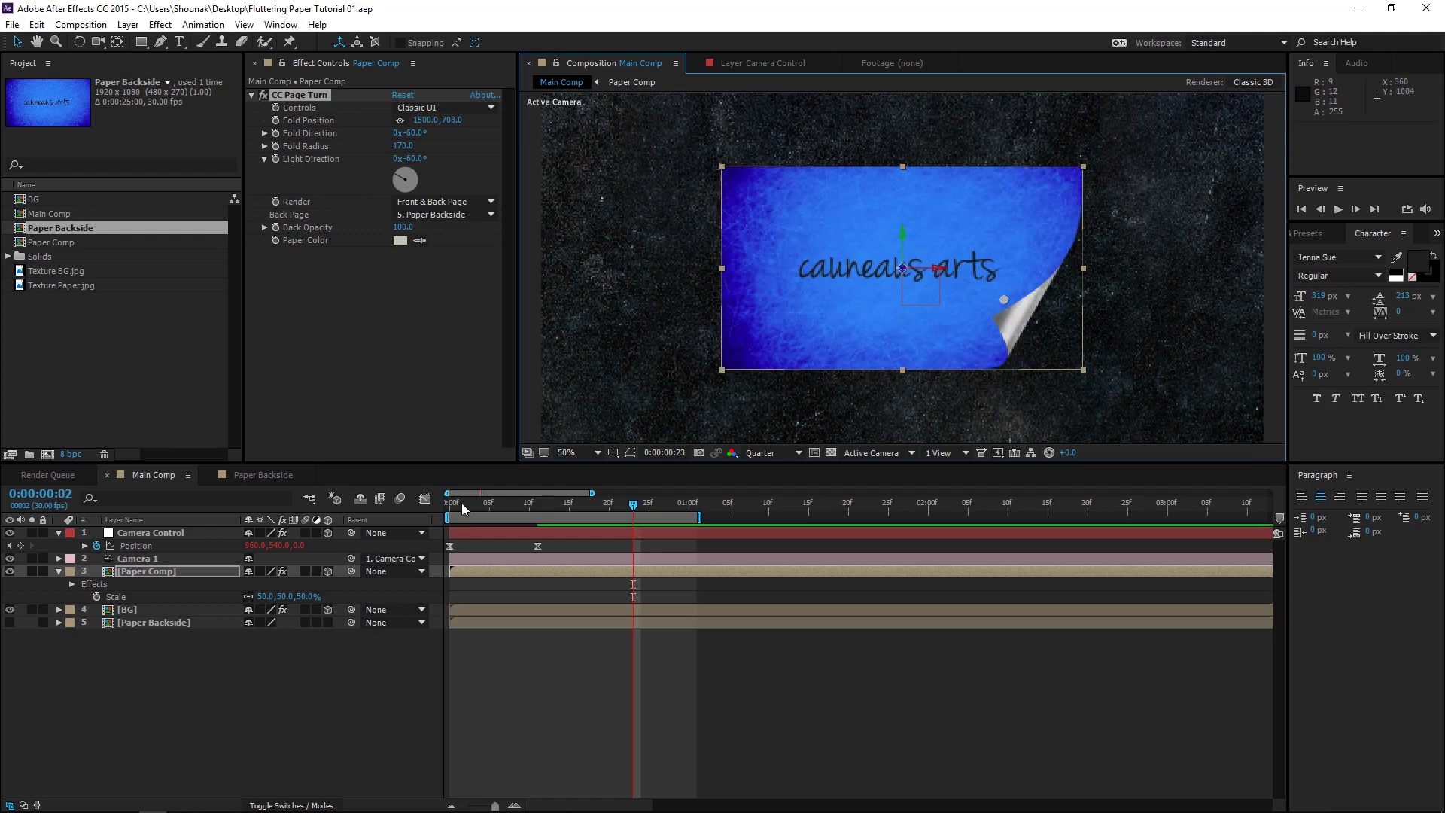
left_click_drag(462, 503, 643, 518)
left_click(204, 575)
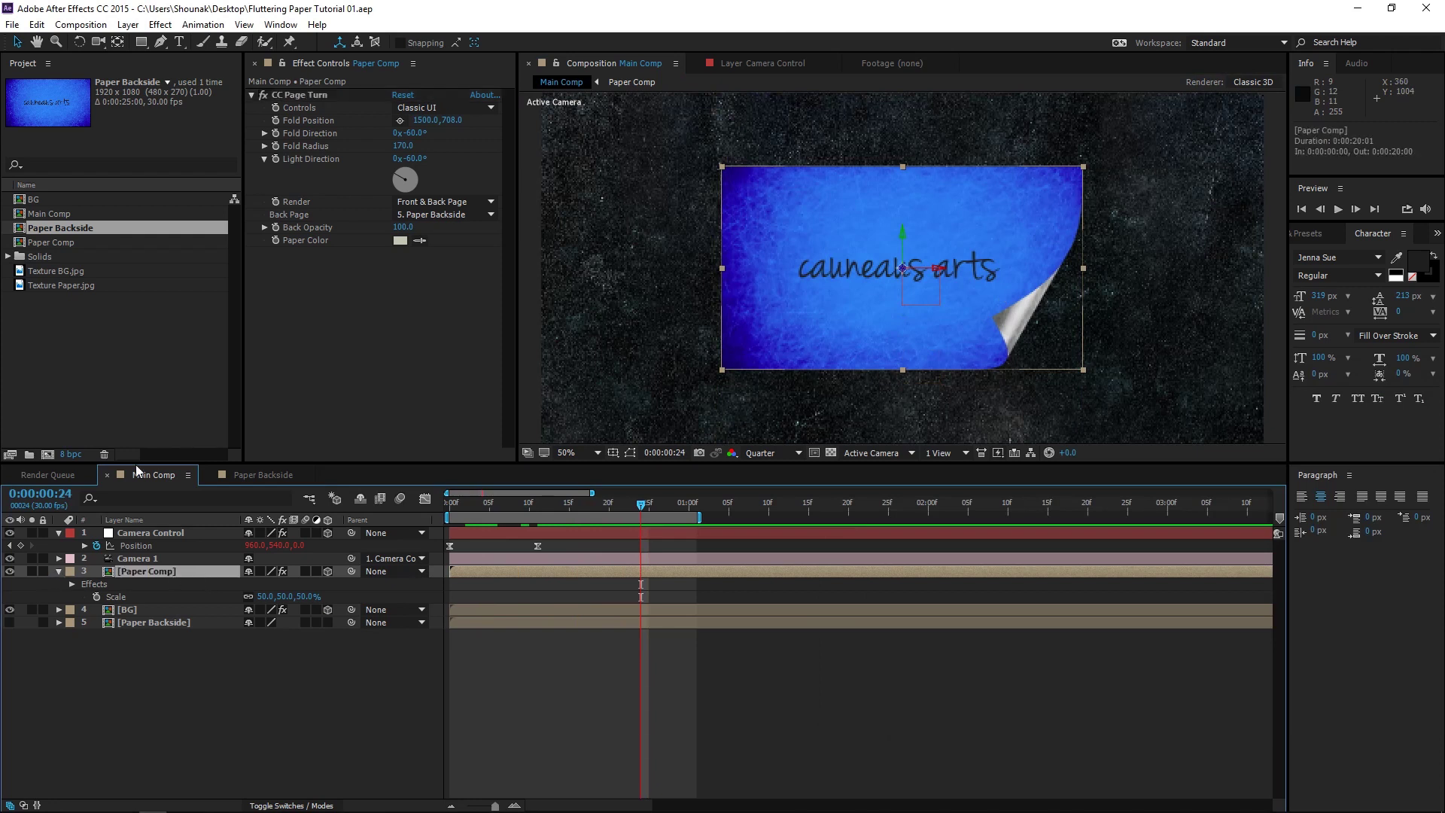
Add wiggle(5,60); to Fold Position and wiggle(4,10); to Fold Direction, then preview.
left_click(275, 120, "alt")
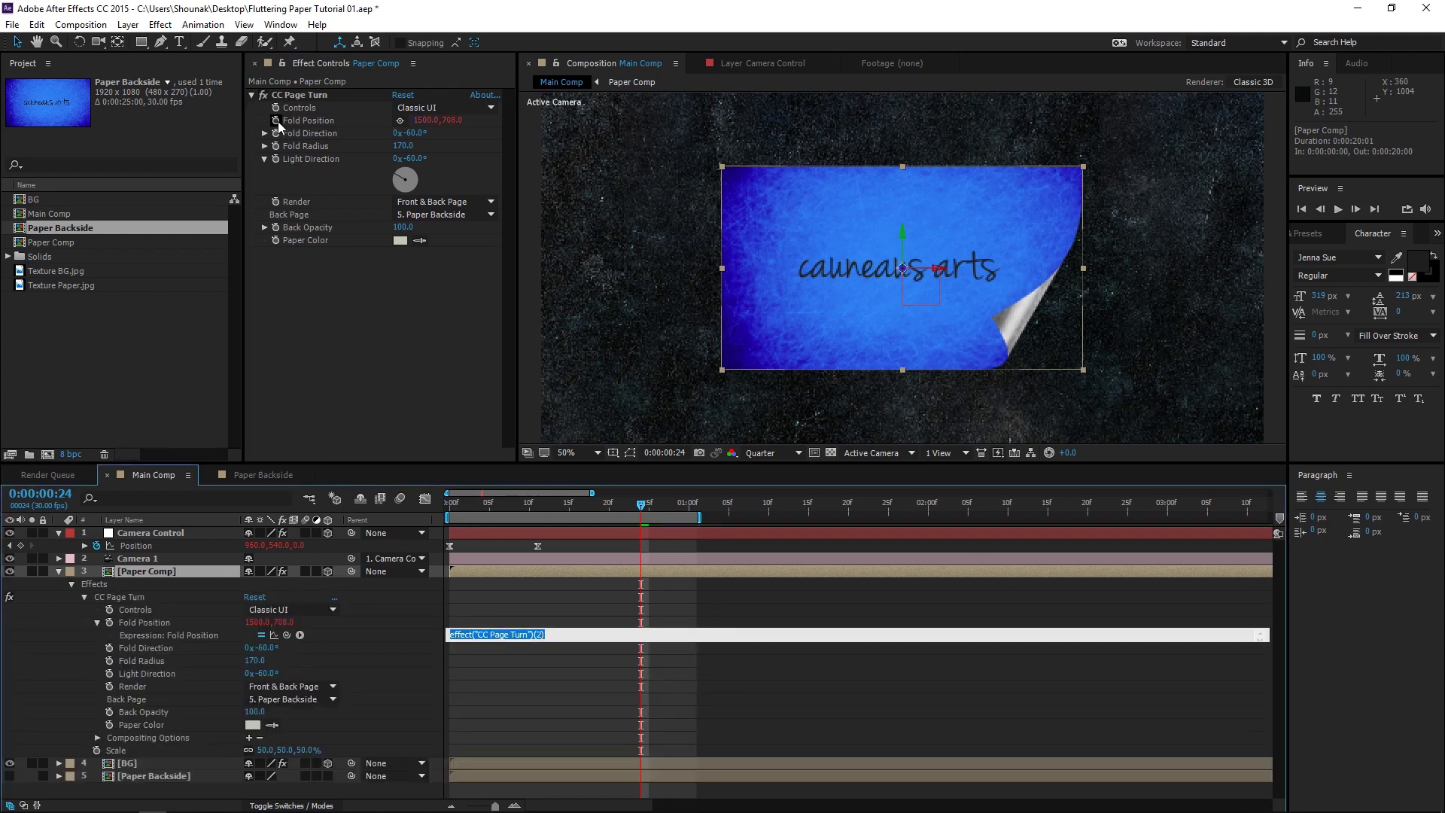
type("wiggle(5,60);")
key("KP_Enter")
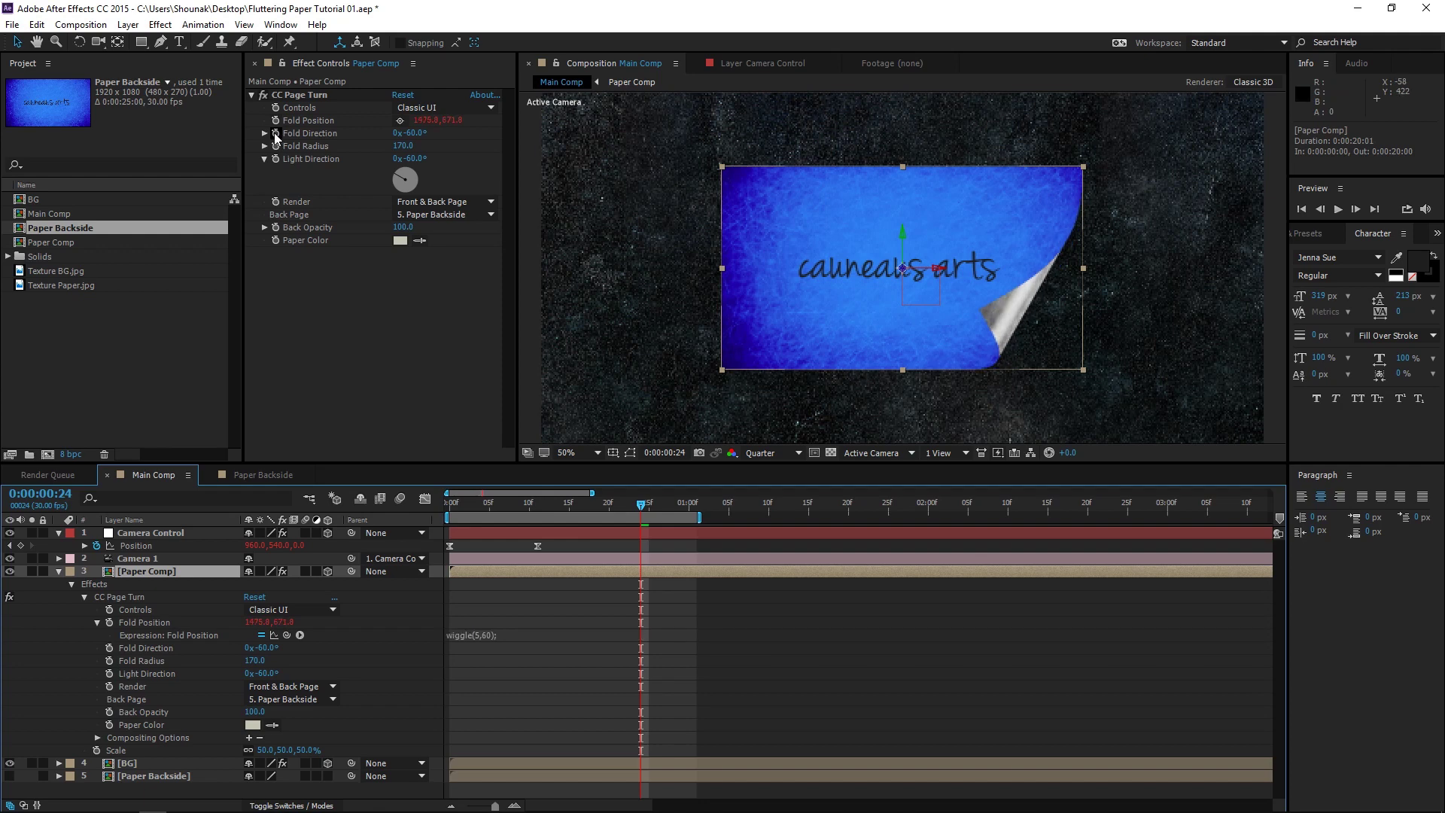
left_click(276, 133, "alt")
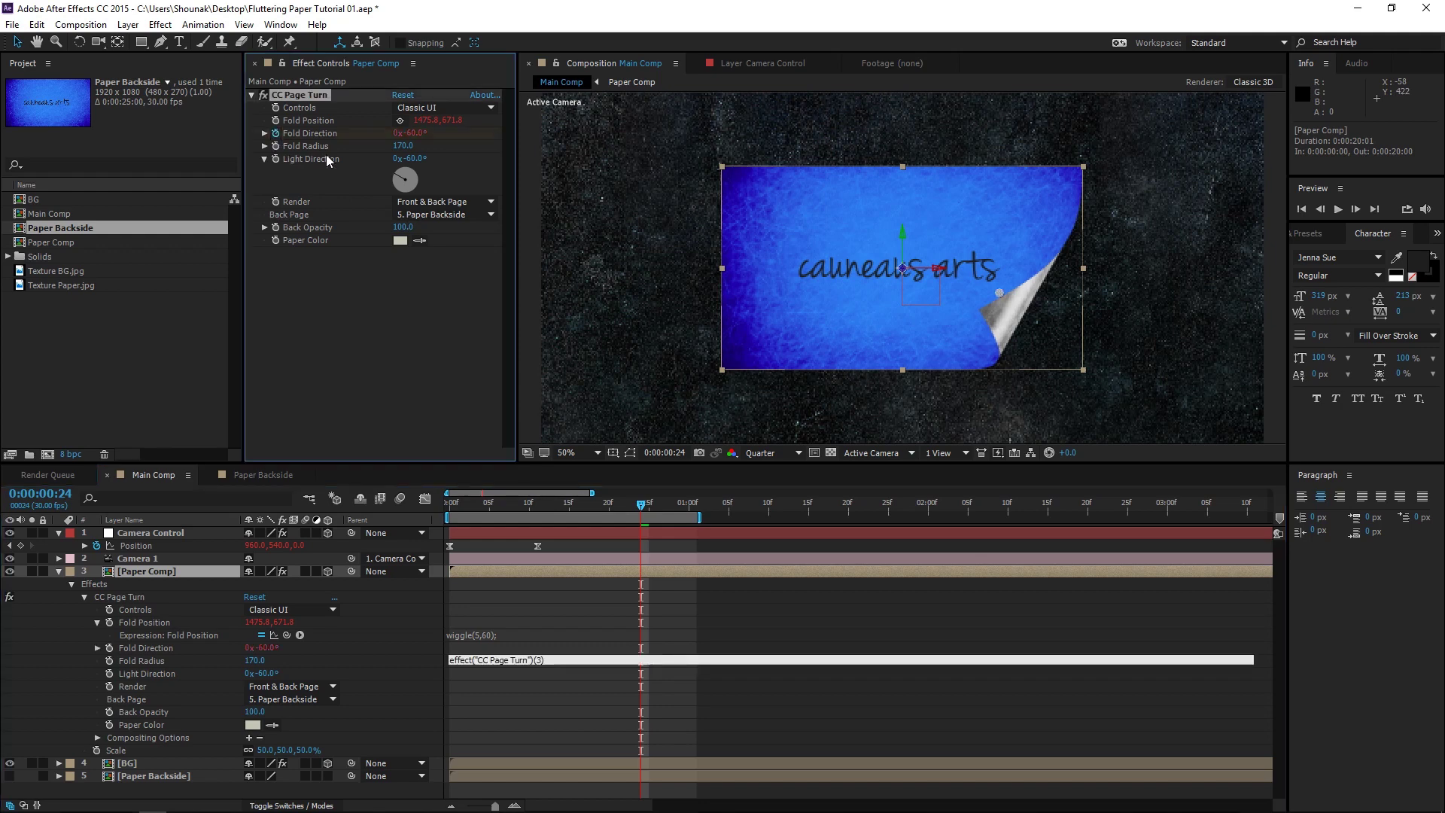
type("wiggle(4,10);")
key("KP_Enter")
key("space")
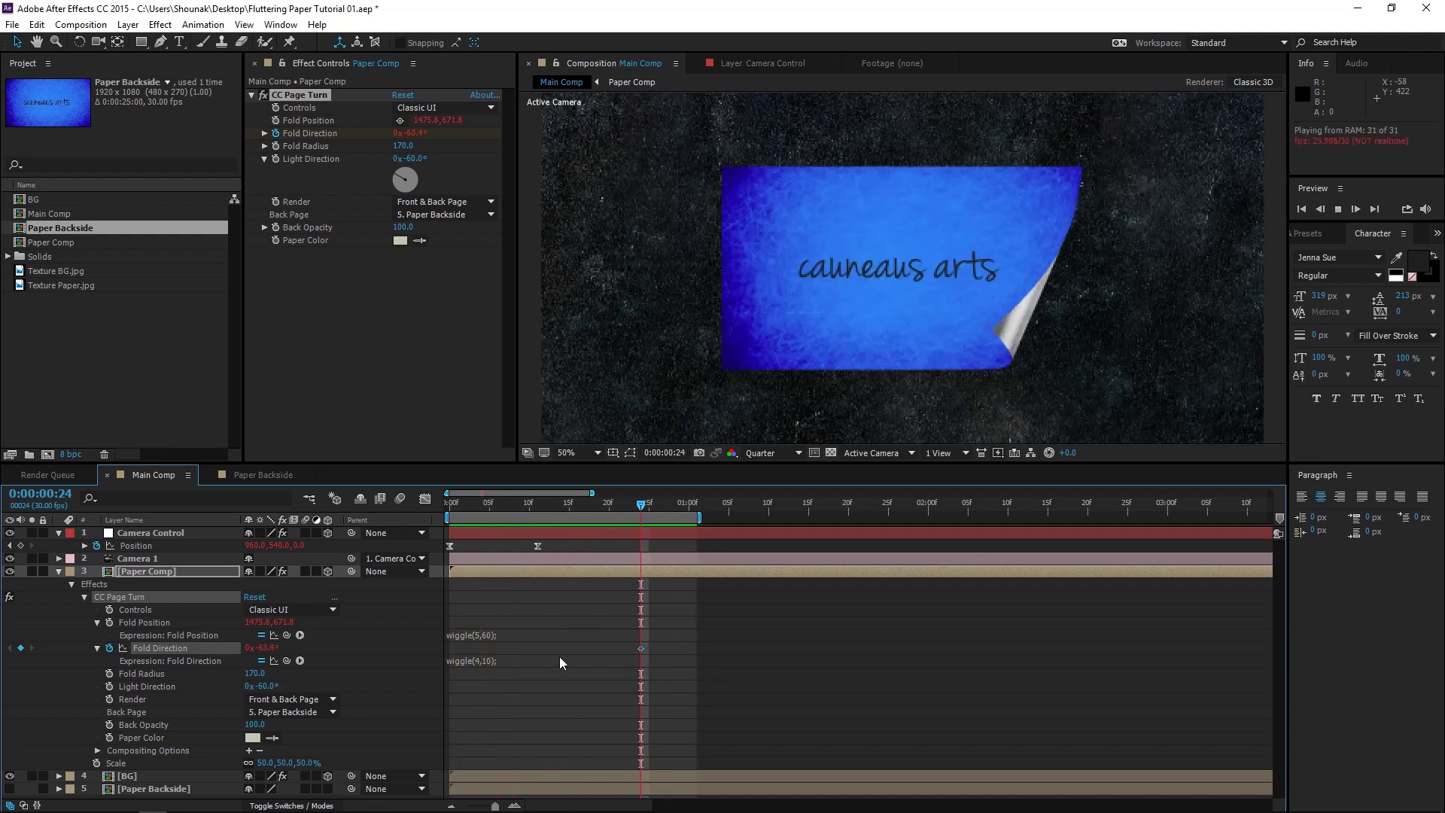
key("space")
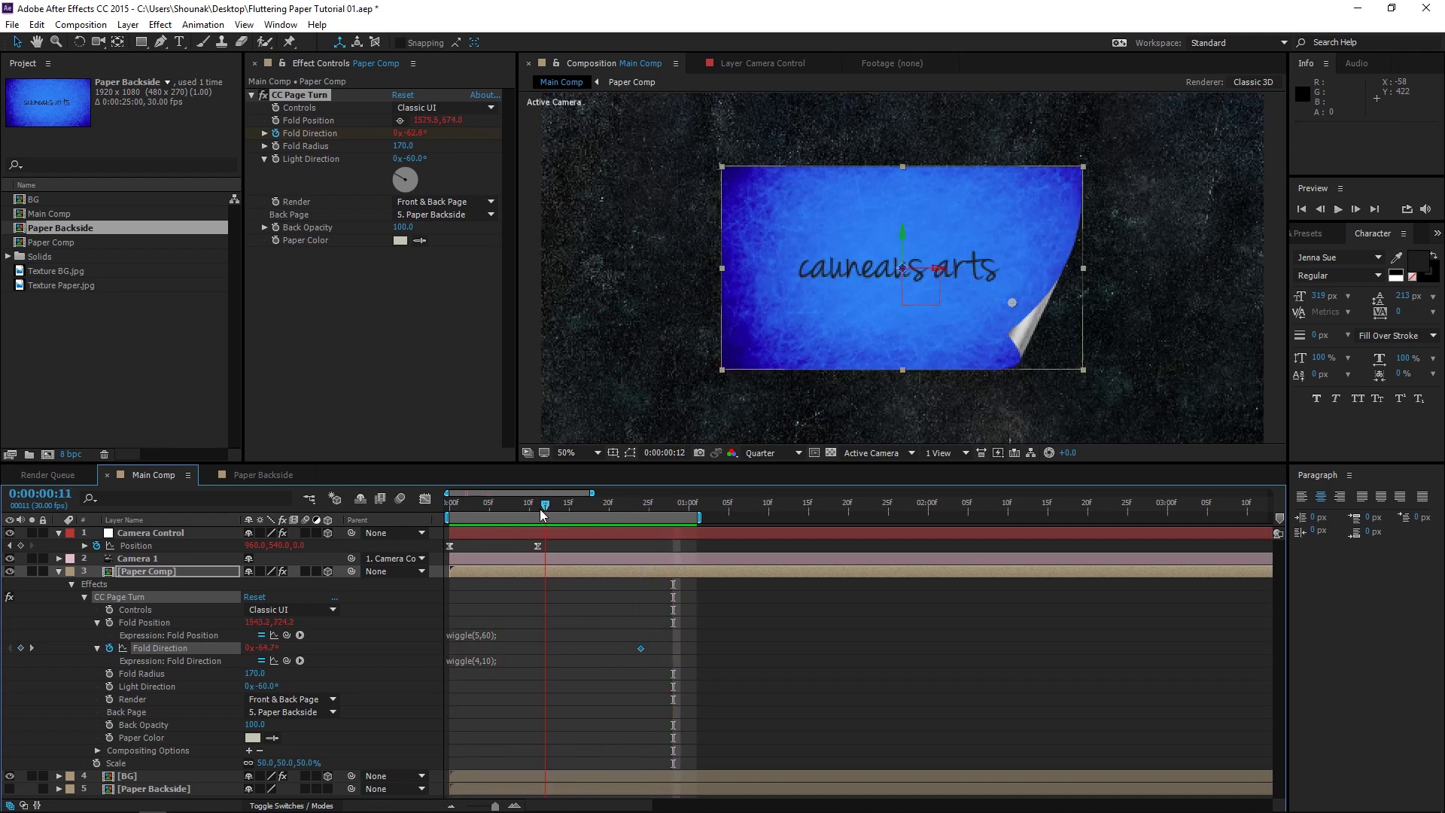
Set the work area from frame 11 to 1:25 and preview it.
left_click(540, 509)
key("b")
left_click(889, 508)
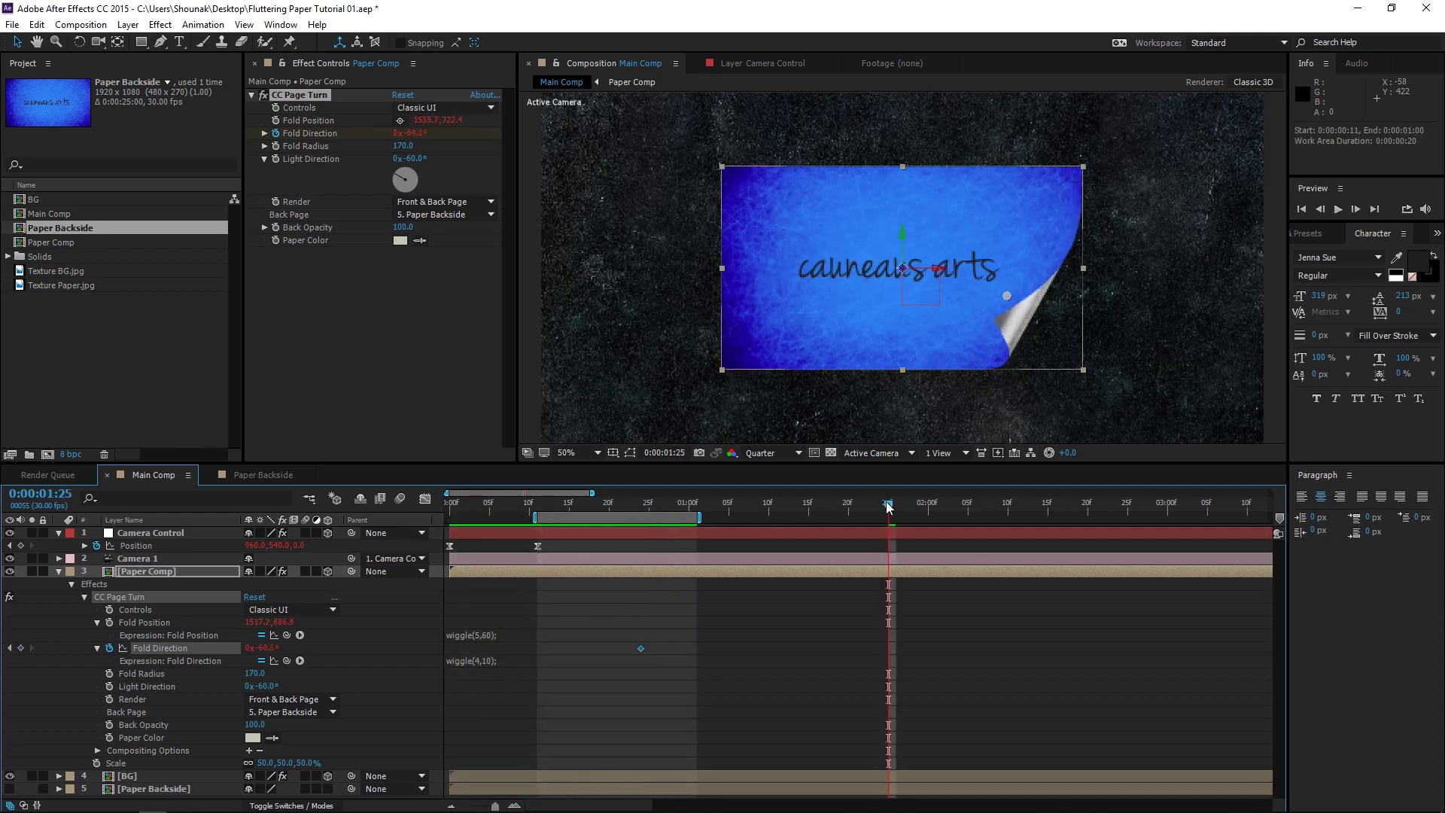
key("n")
key("space")
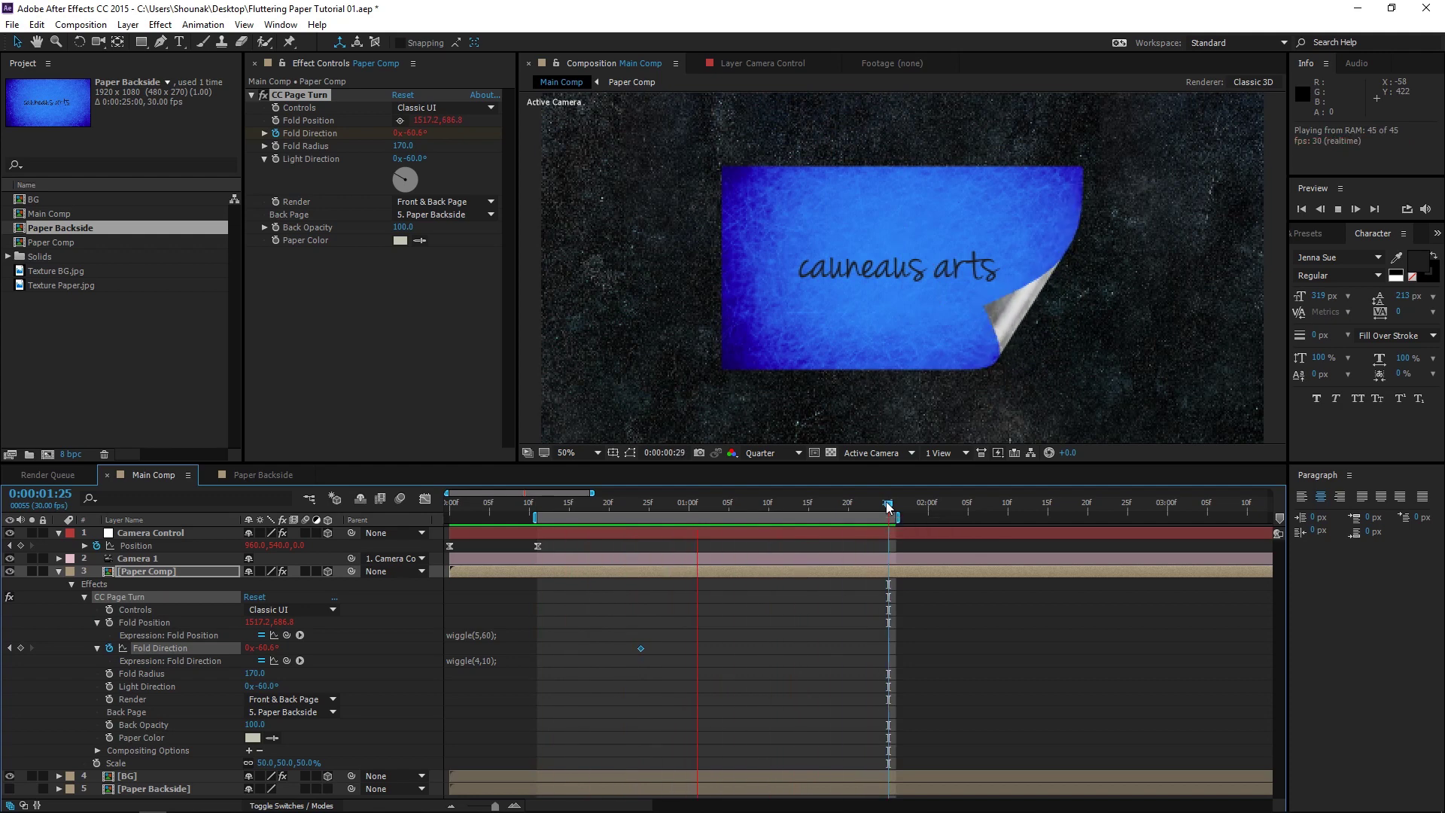
Duplicate CC Page Turn and set the second curl's fold direction to 145.4°.
left_click(299, 142)
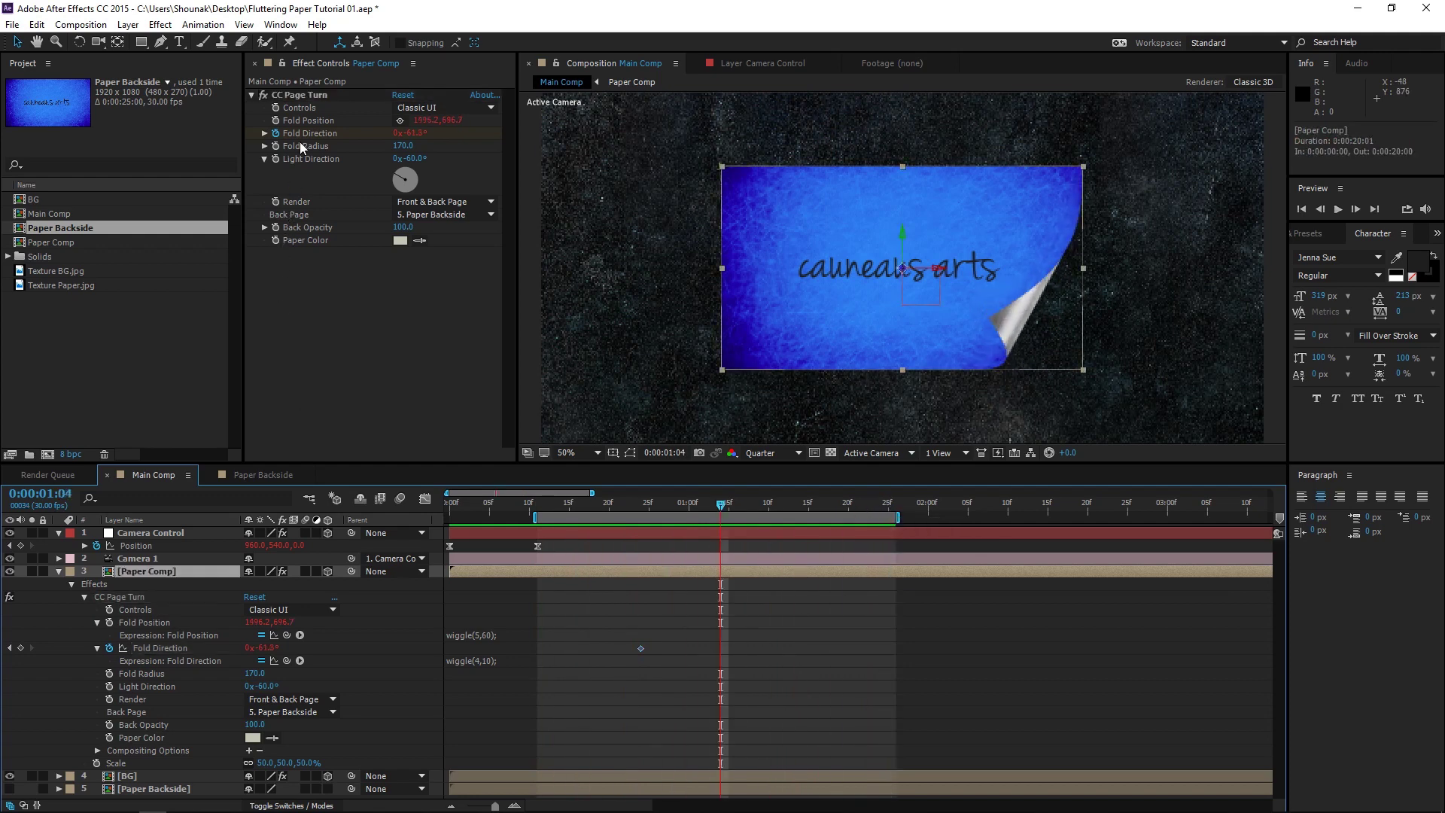
left_click(304, 98)
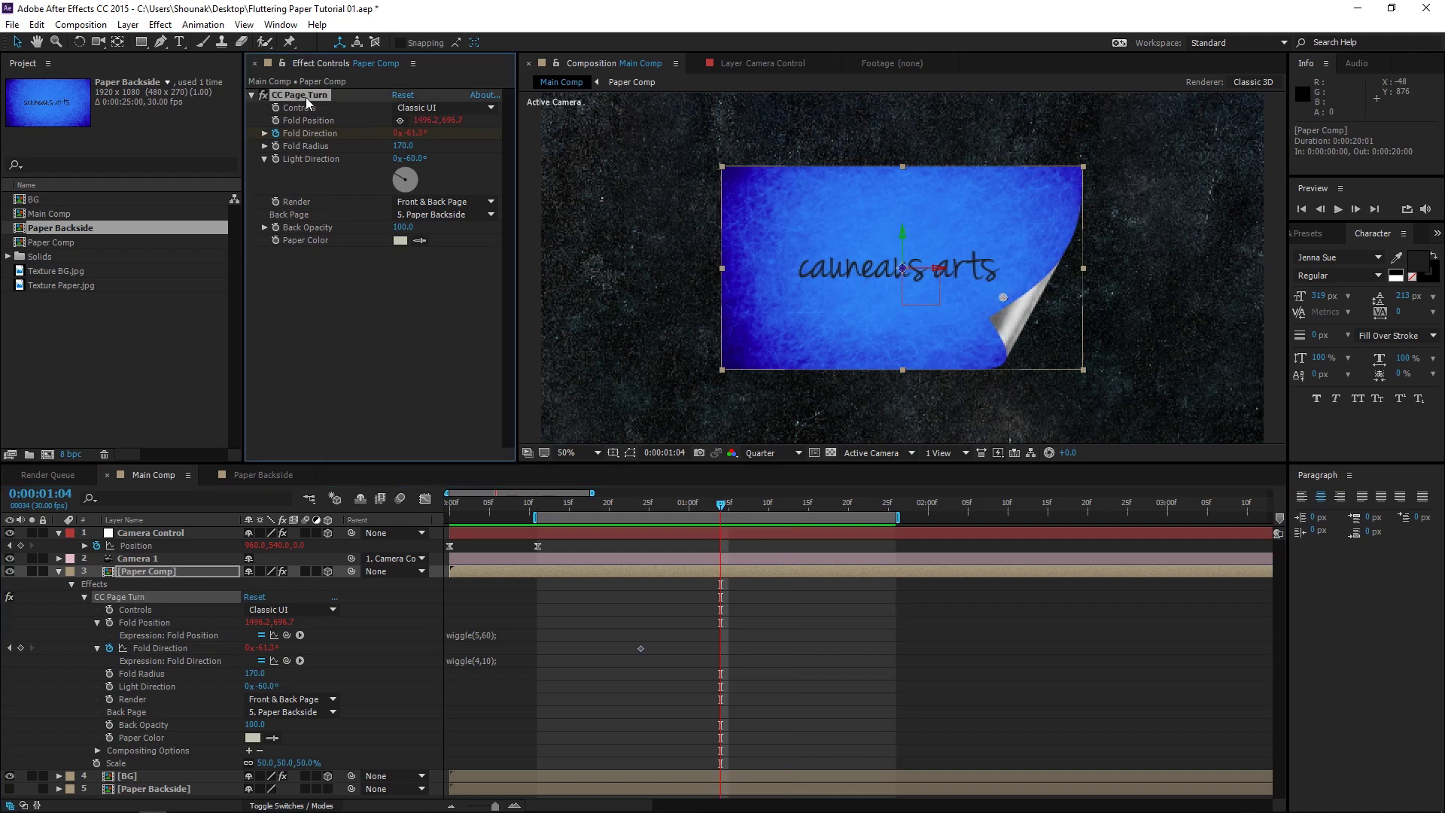
key("ctrl+d")
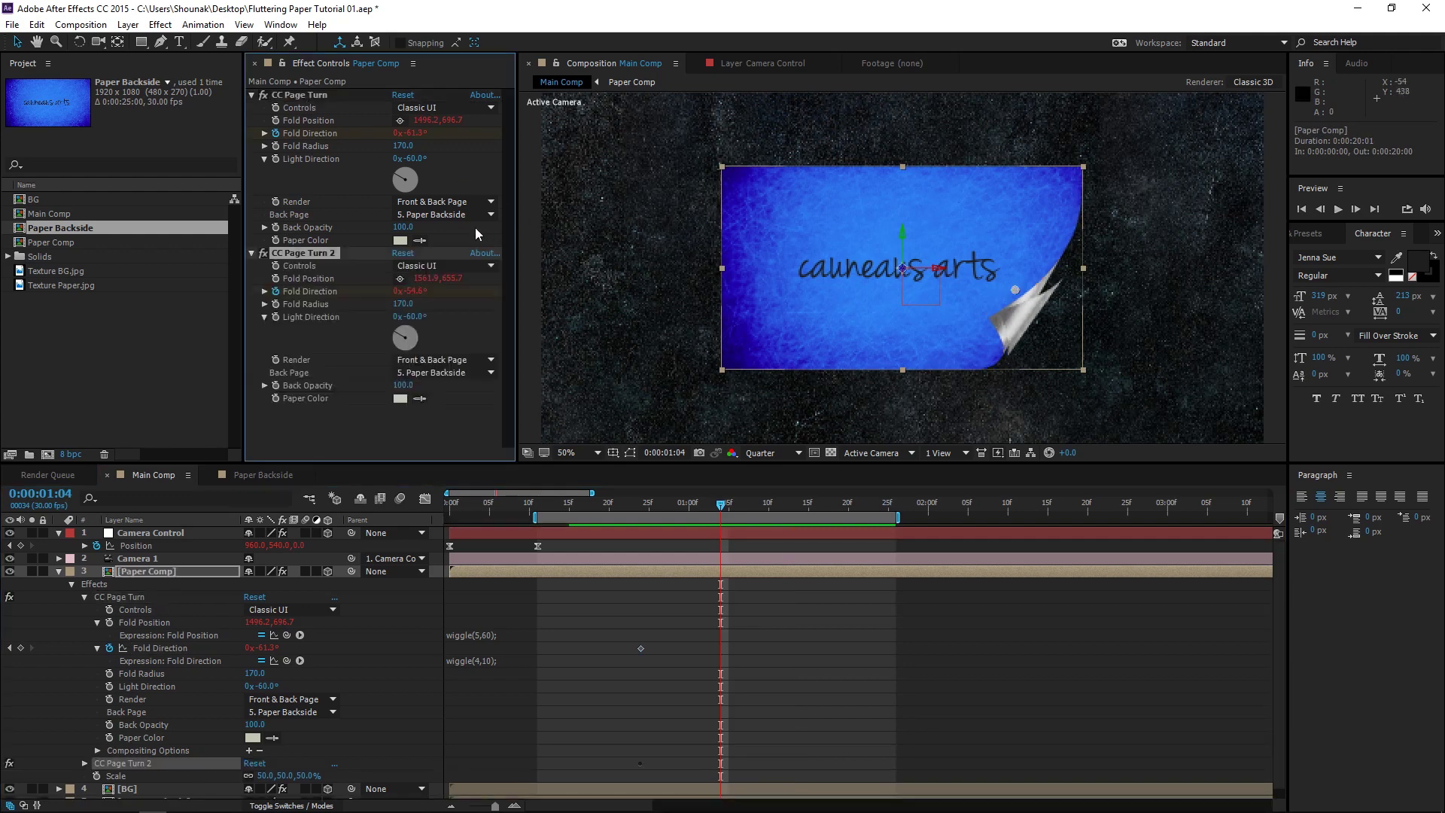
left_click_drag(1019, 287, 985, 279)
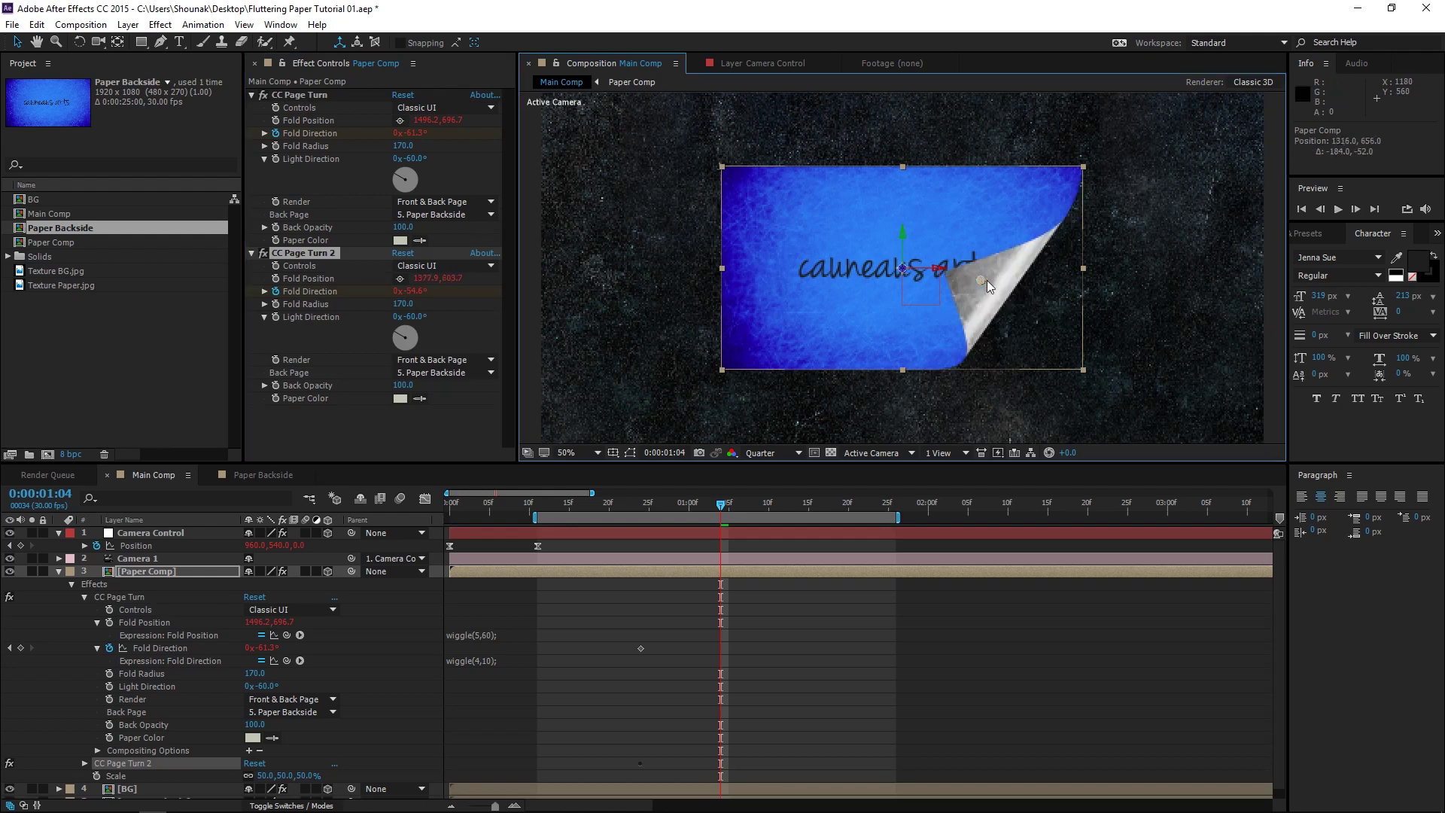
left_click(415, 292)
type("10")
key("Return")
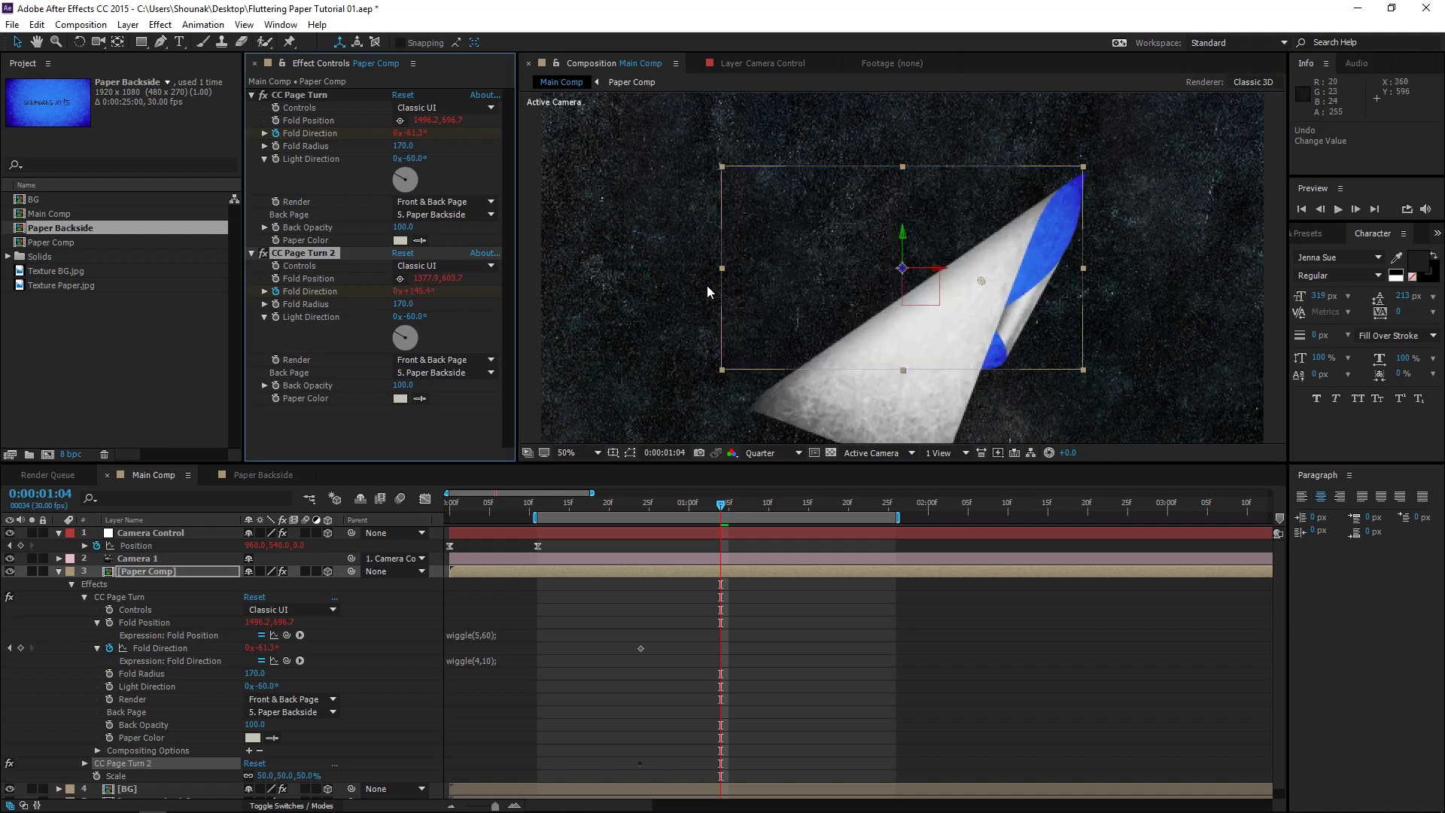
Move the second curl's fold point to the top-left corner and set fold radius 140.
left_click_drag(982, 280, 813, 235)
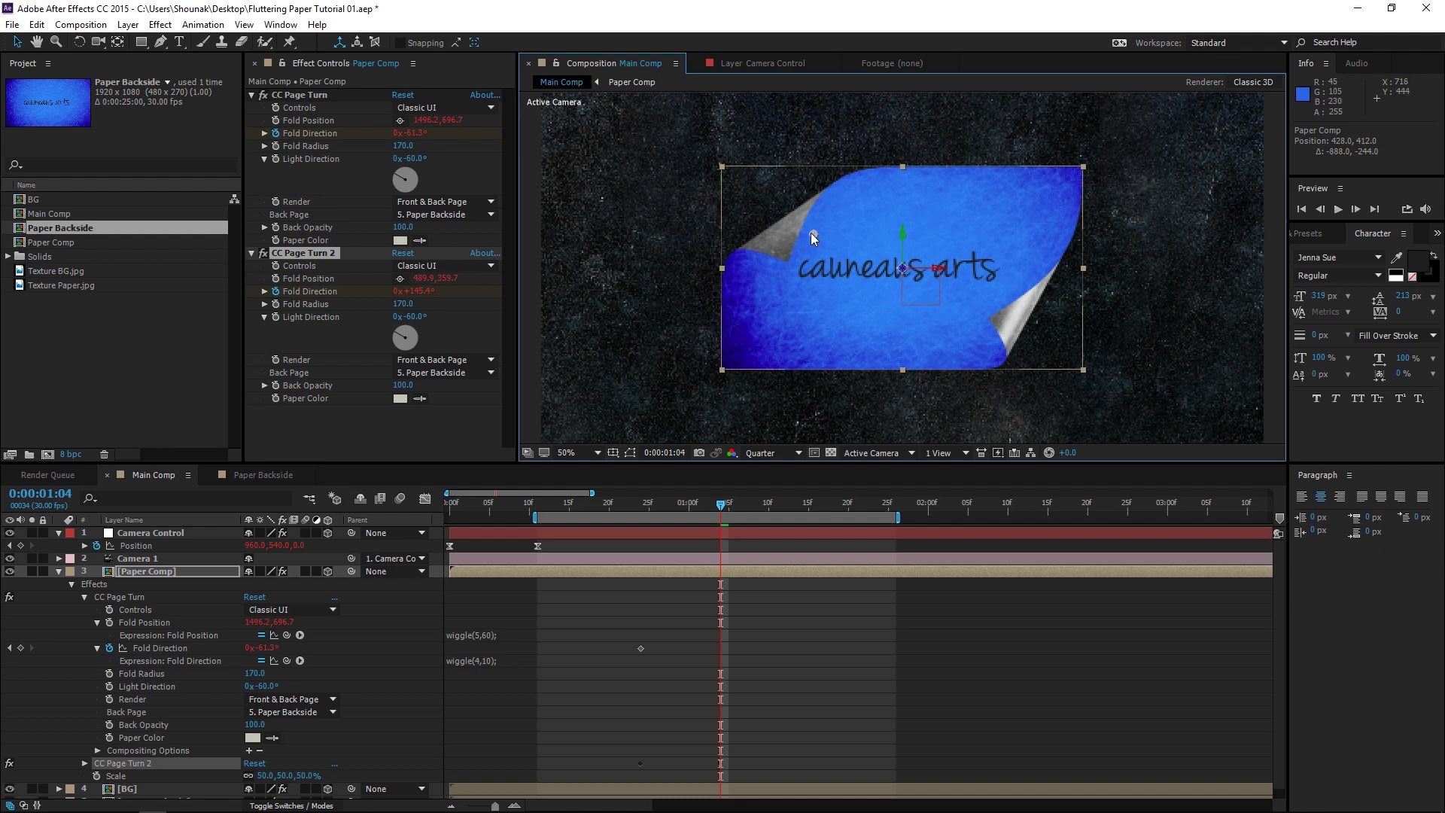
left_click(403, 304)
type("140")
key("Return")
left_click_drag(813, 233, 793, 223)
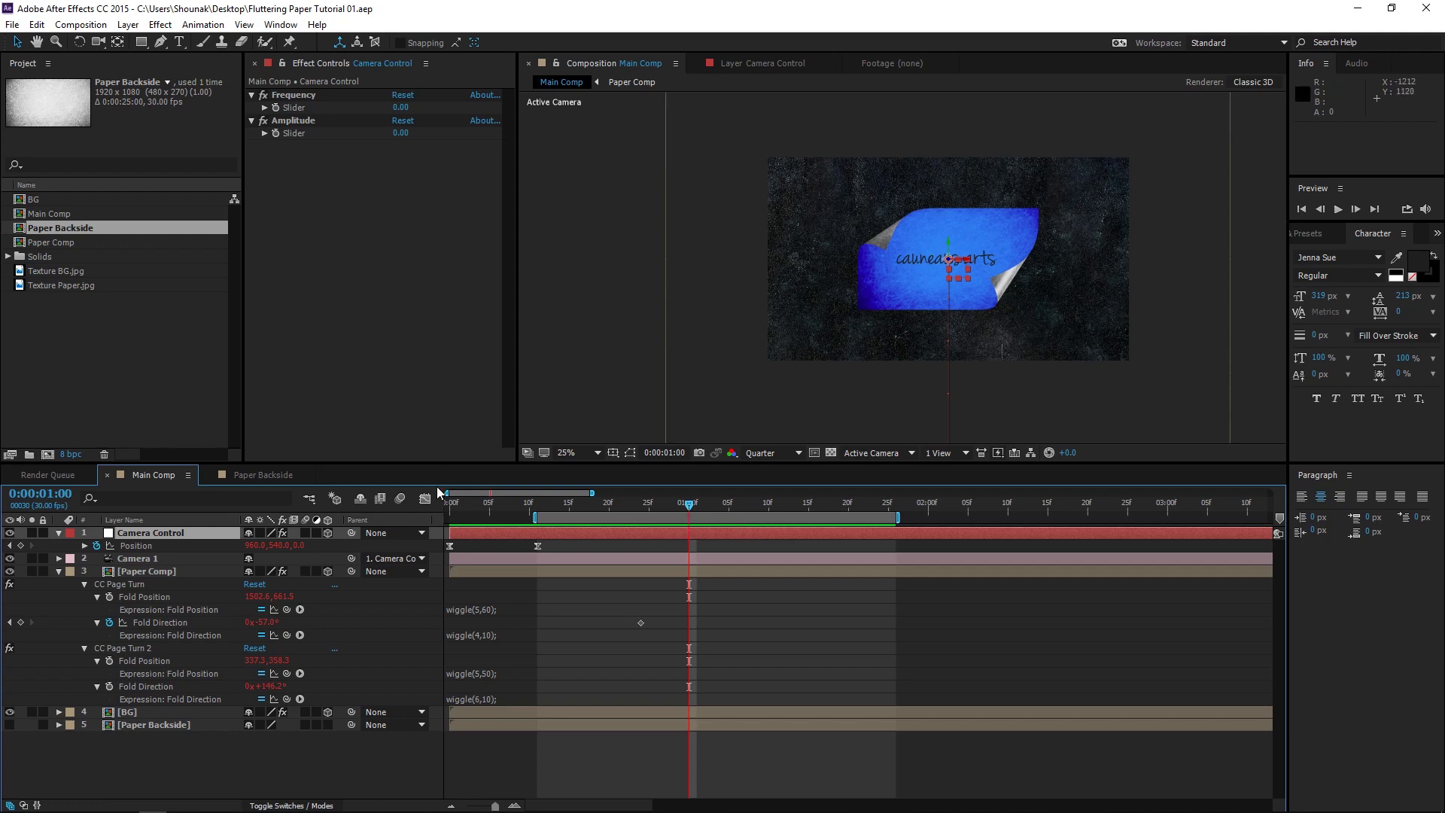
Keyframe the second curl's Fold Position at frame 25, folded almost entirely away at frame 10.
left_click(146, 662)
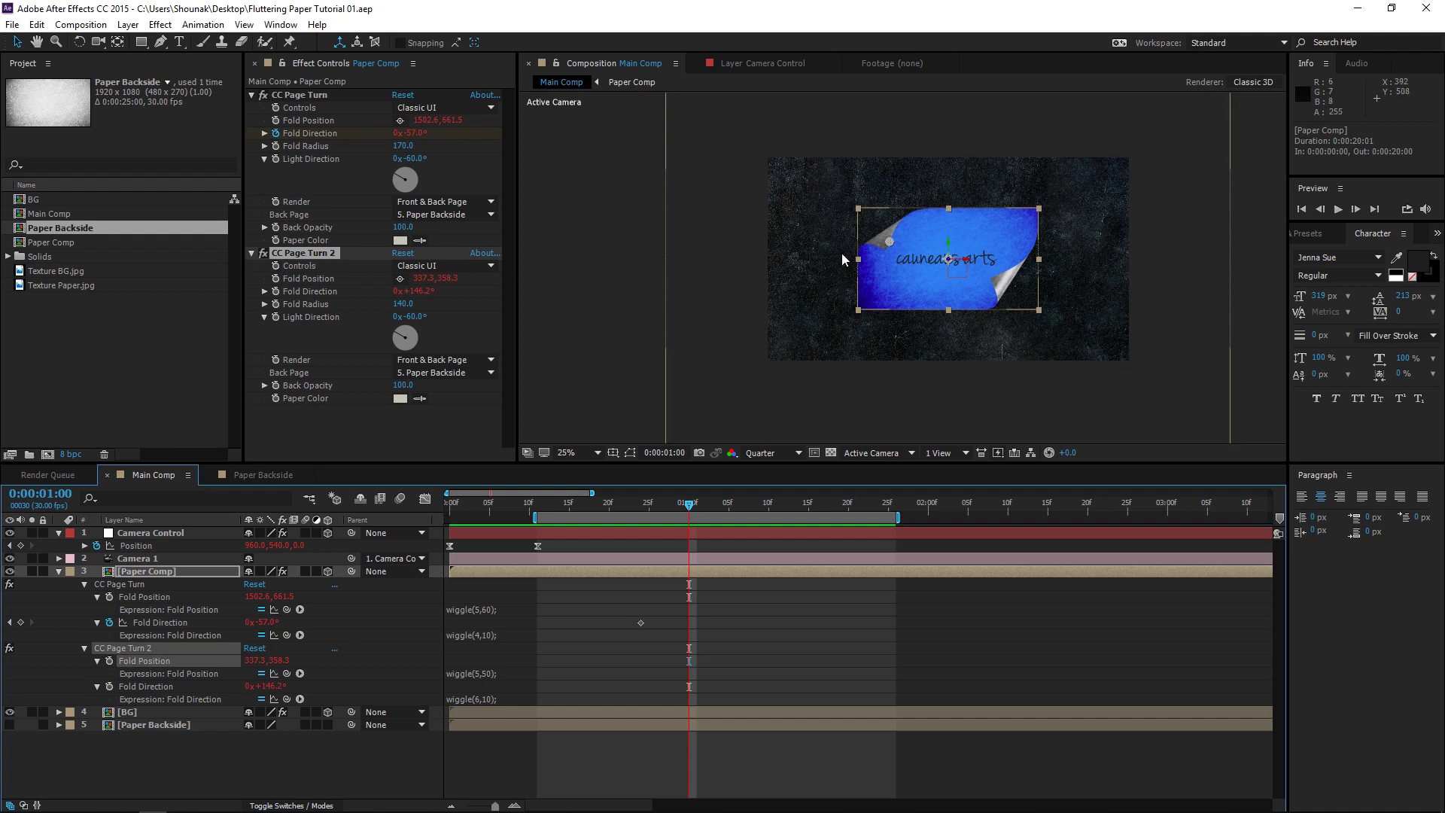
left_click(890, 242)
left_click(276, 279)
left_click(648, 504)
left_click(683, 660)
left_click_drag(688, 664, 648, 662)
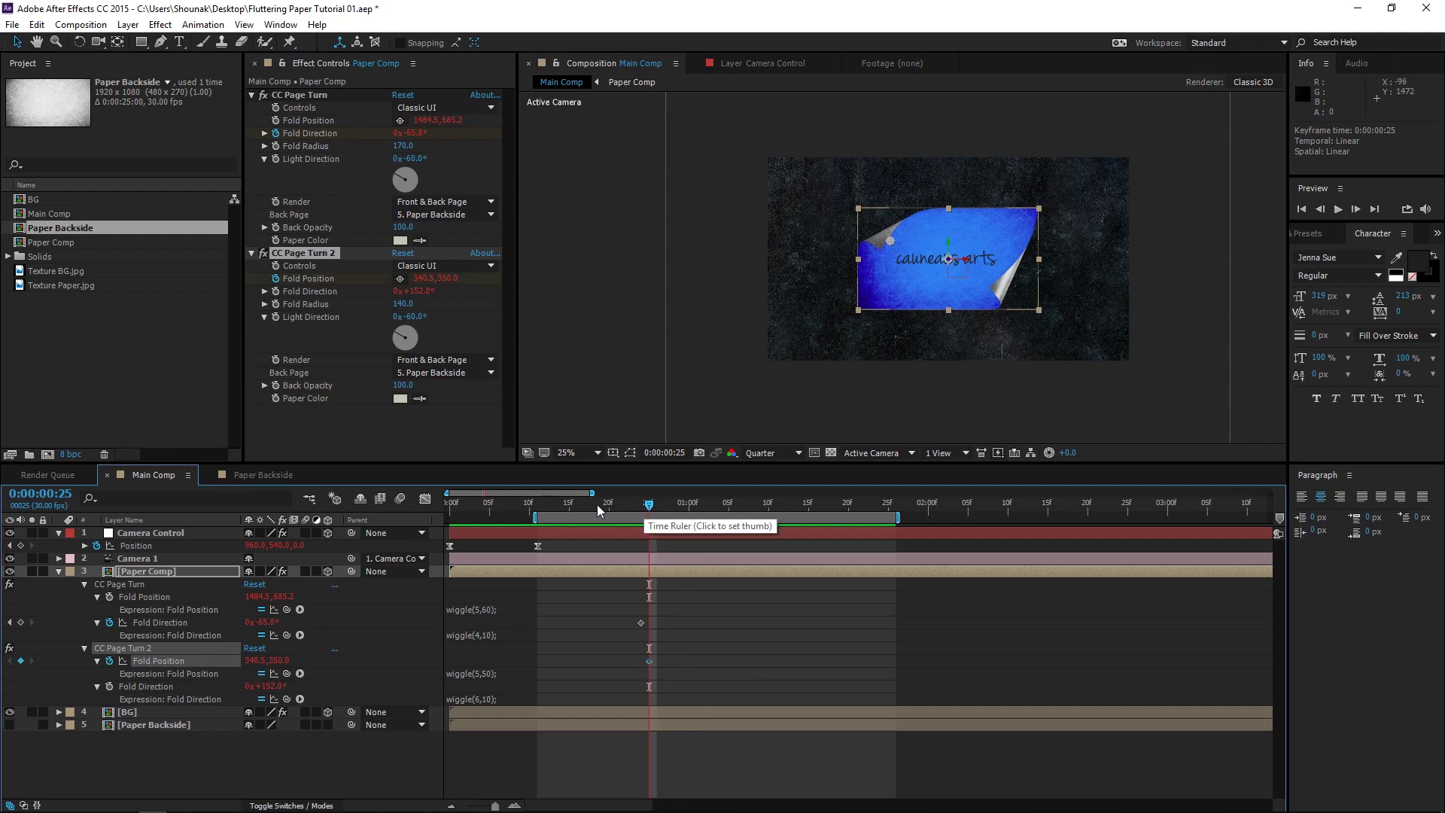
left_click(530, 504)
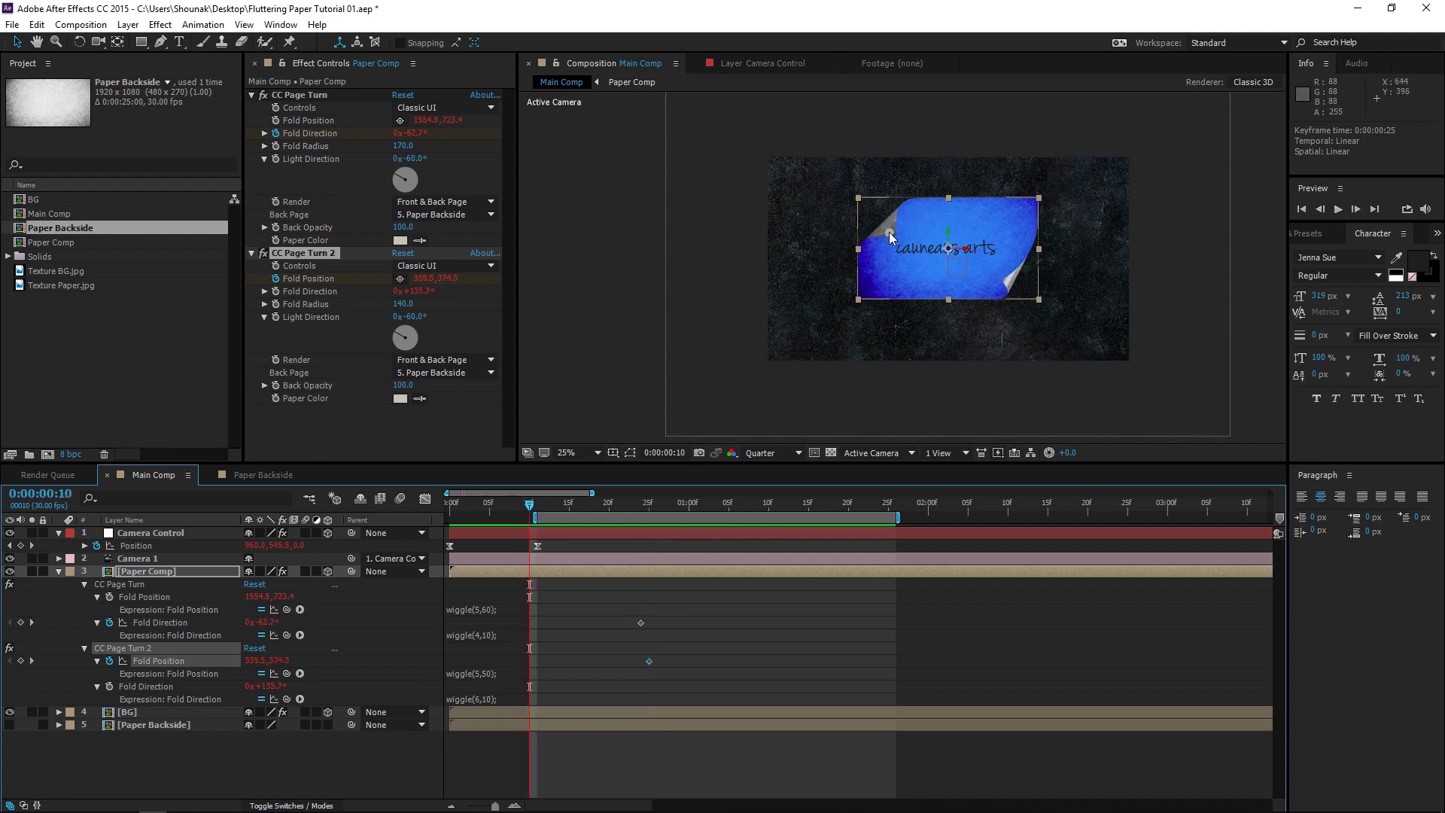
left_click_drag(889, 232, 1173, 341)
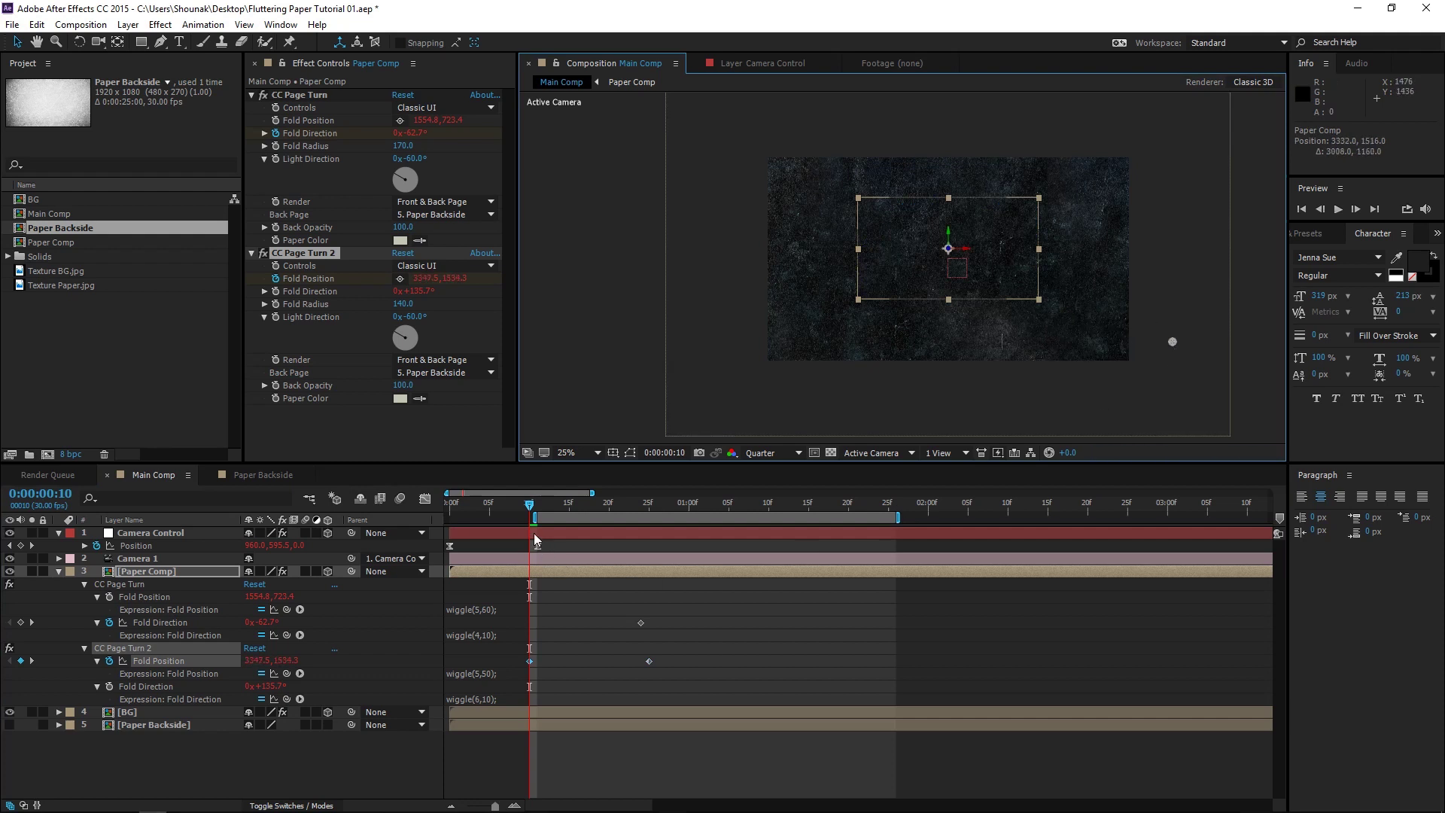
Start the work area at frame 0, delete the stray Fold Direction keyframe, and preview.
left_click_drag(535, 517, 450, 518)
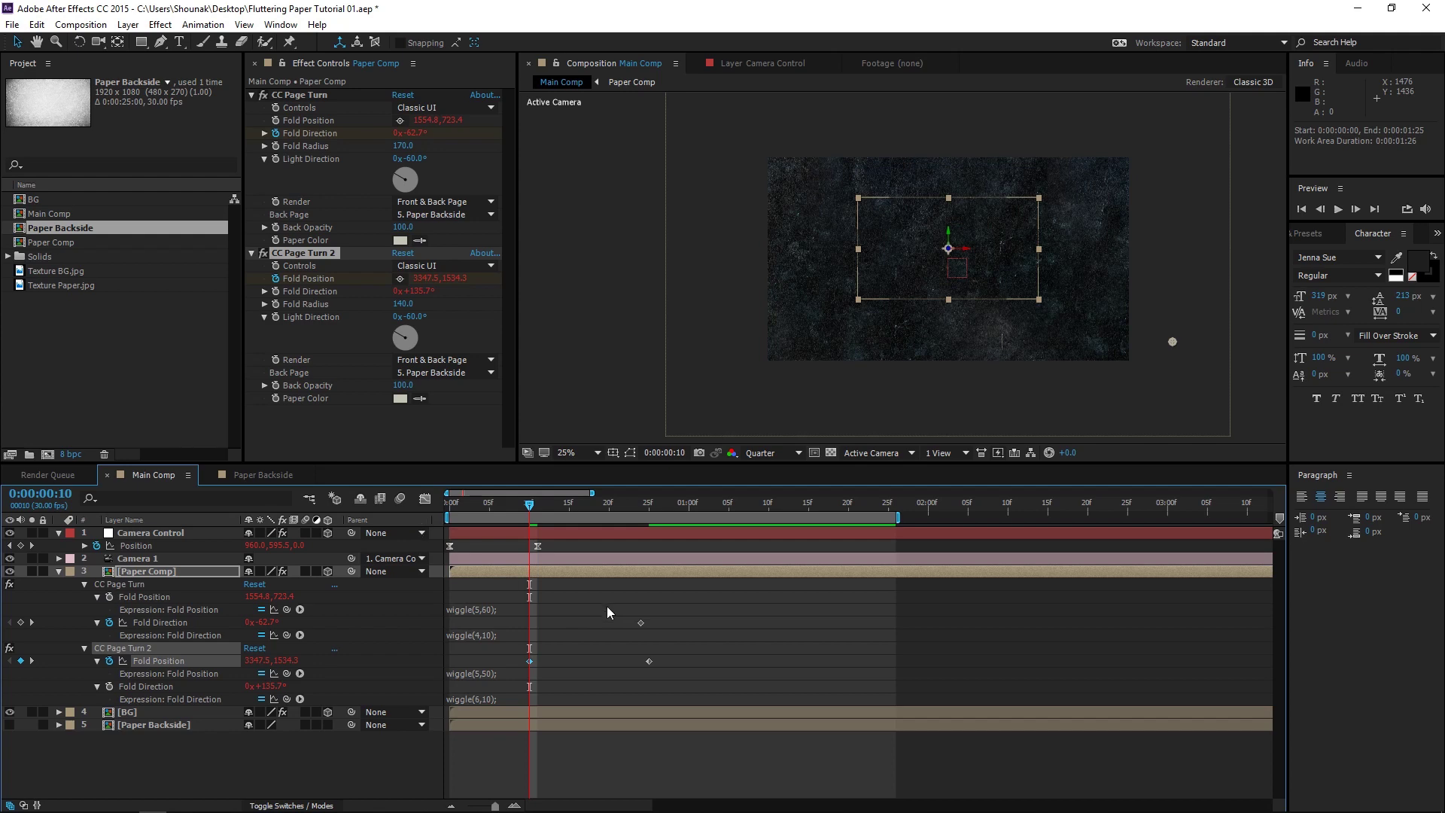
left_click_drag(681, 650, 513, 671)
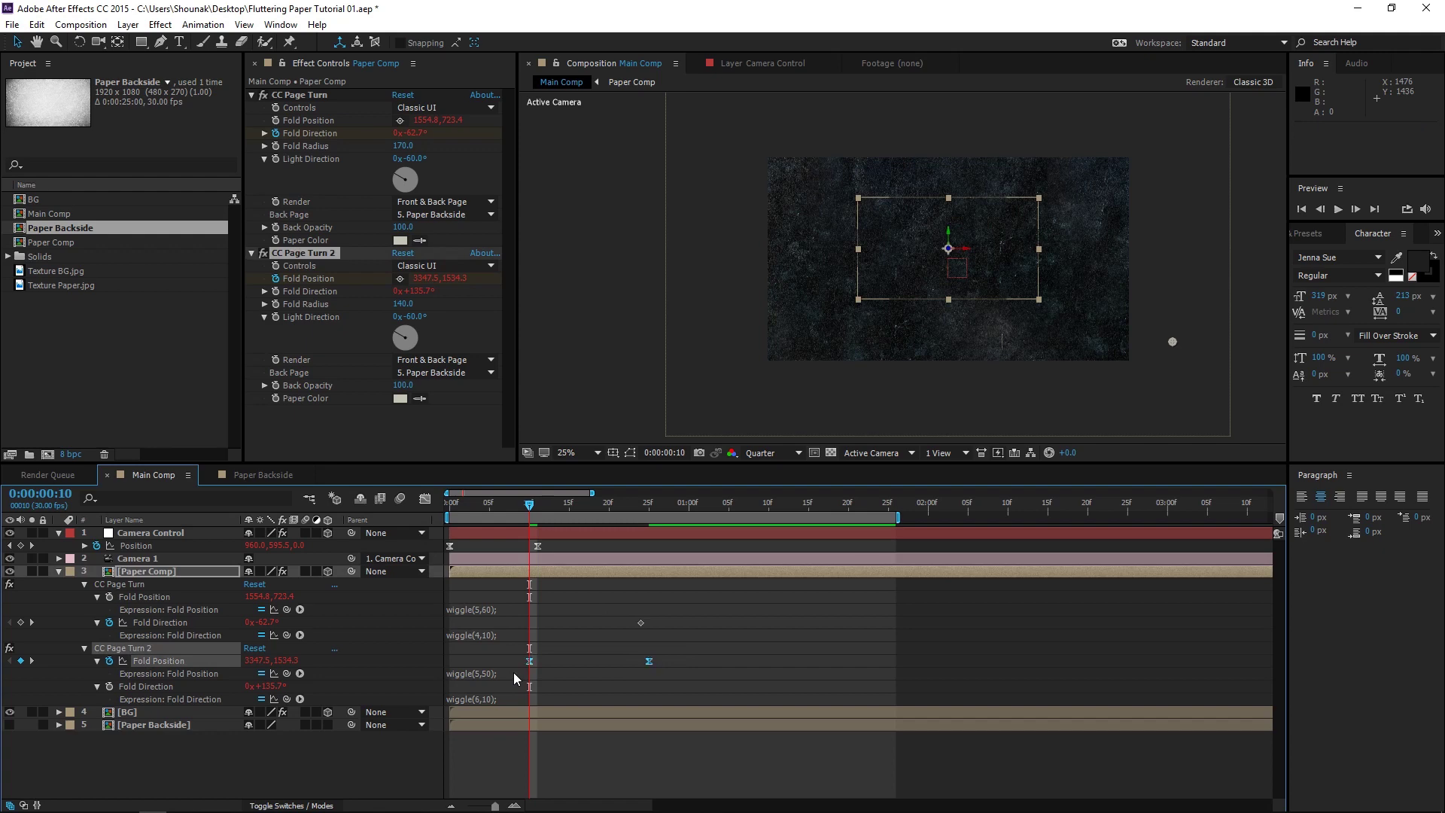
mouse_move(631, 615)
left_mouse_down()
mouse_move(631, 629)
mouse_move(631, 612)
left_mouse_up()
left_click(641, 623)
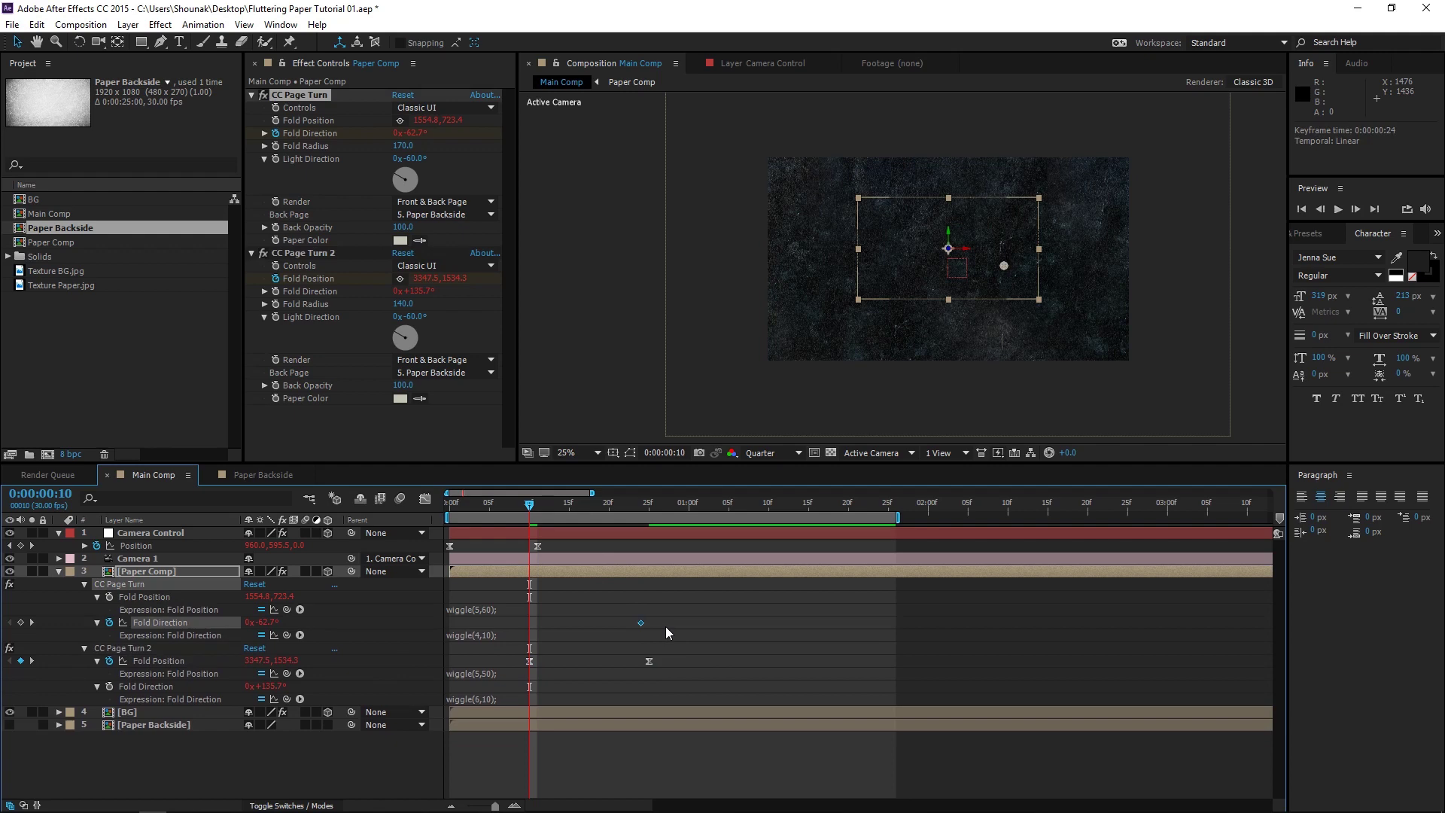
key("Delete")
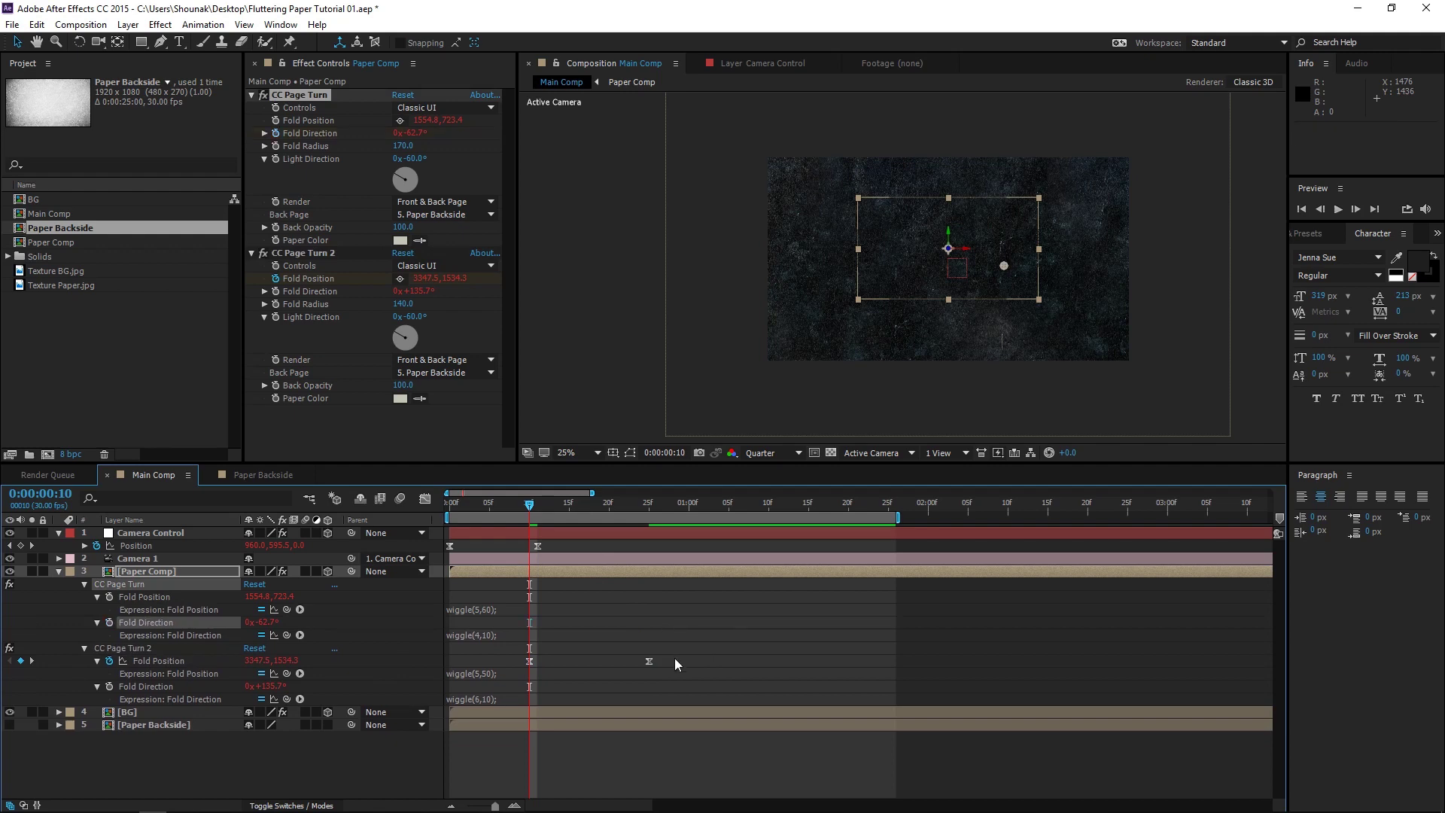
key("space")
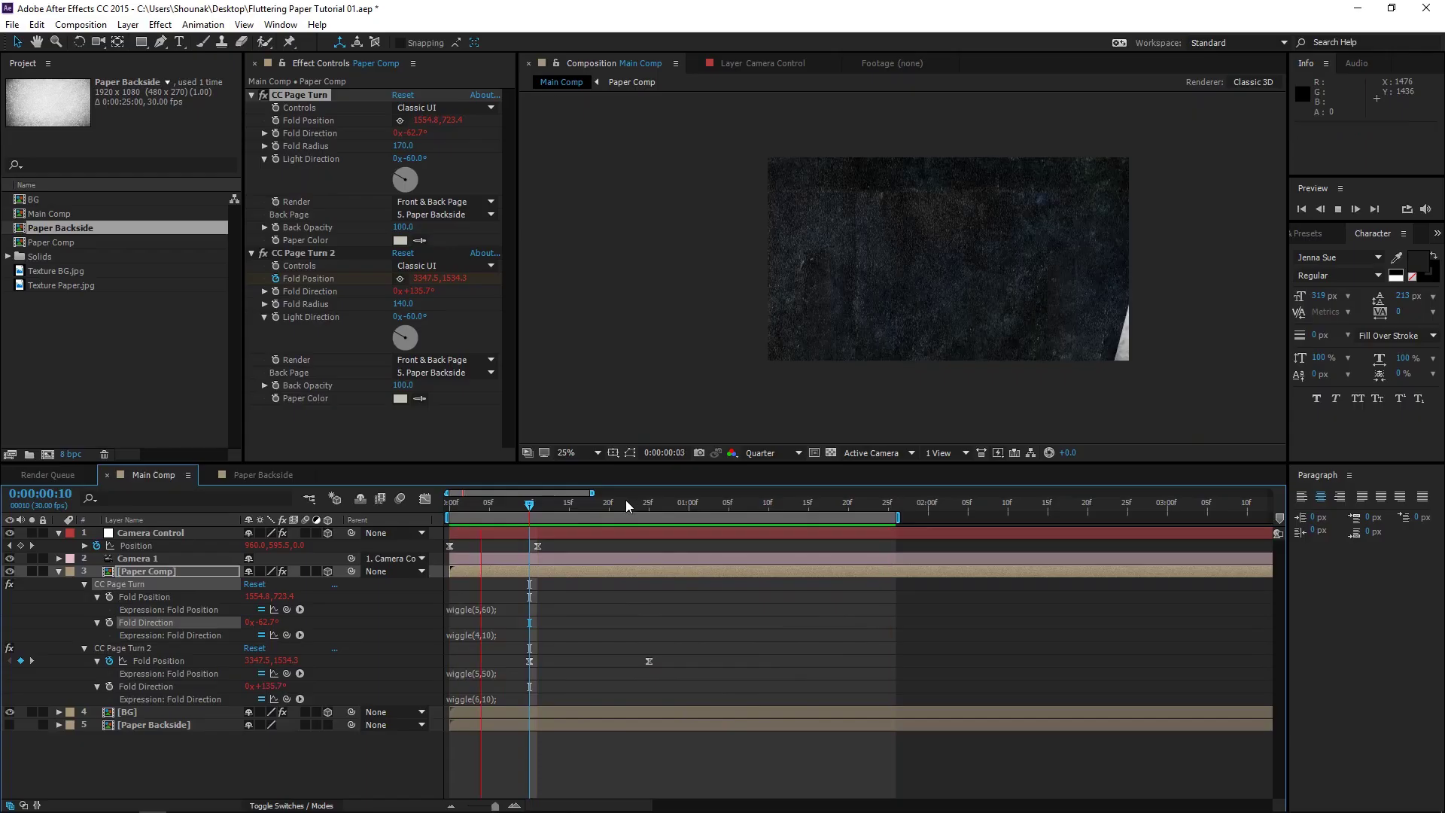
mouse_move(626, 501)
left_mouse_down()
mouse_move(588, 503)
mouse_move(633, 504)
left_mouse_up()
Ease into the final Fold Position keyframe by lengthening its speed-graph influence.
left_click(177, 661)
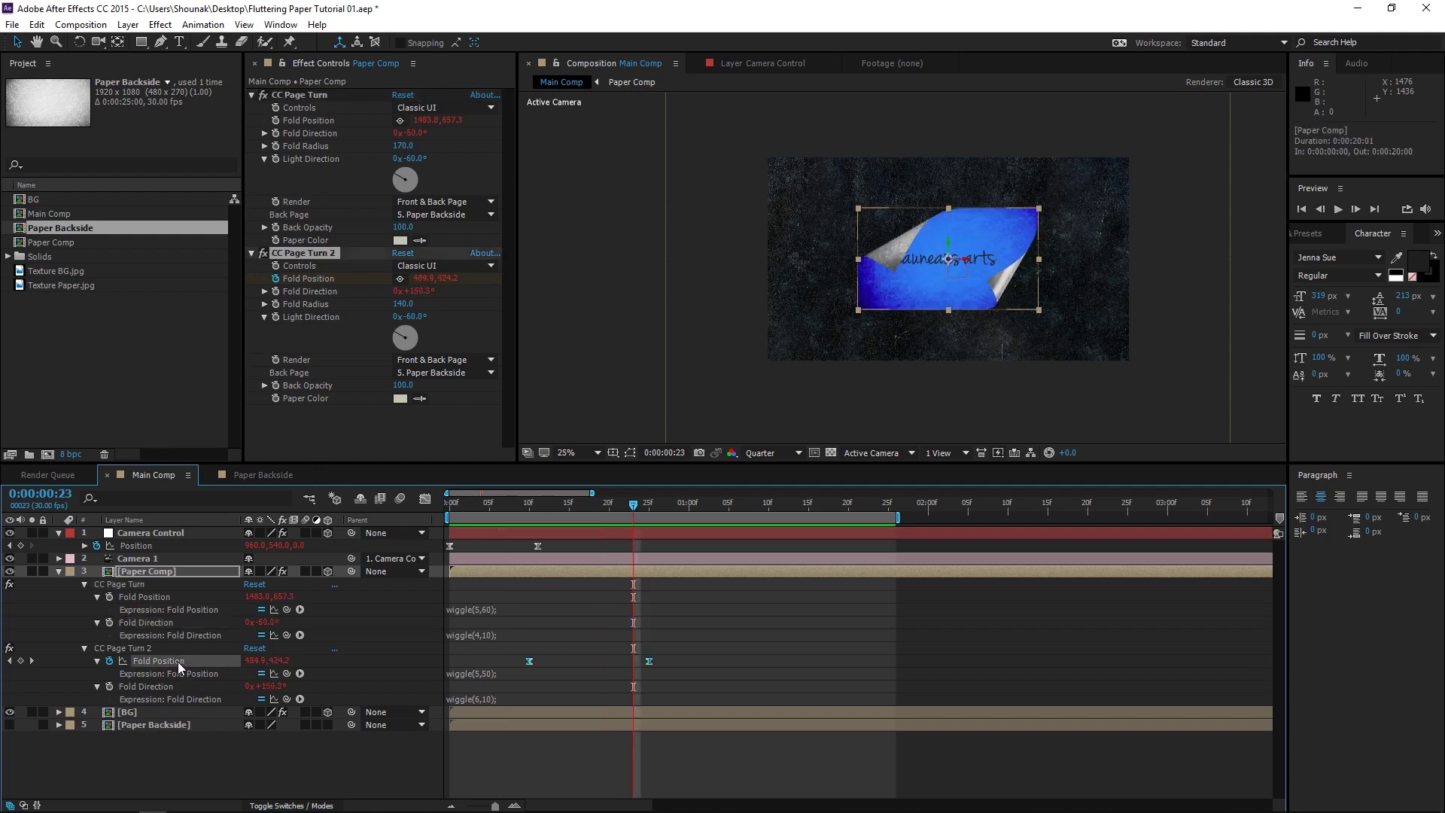
left_click(425, 499)
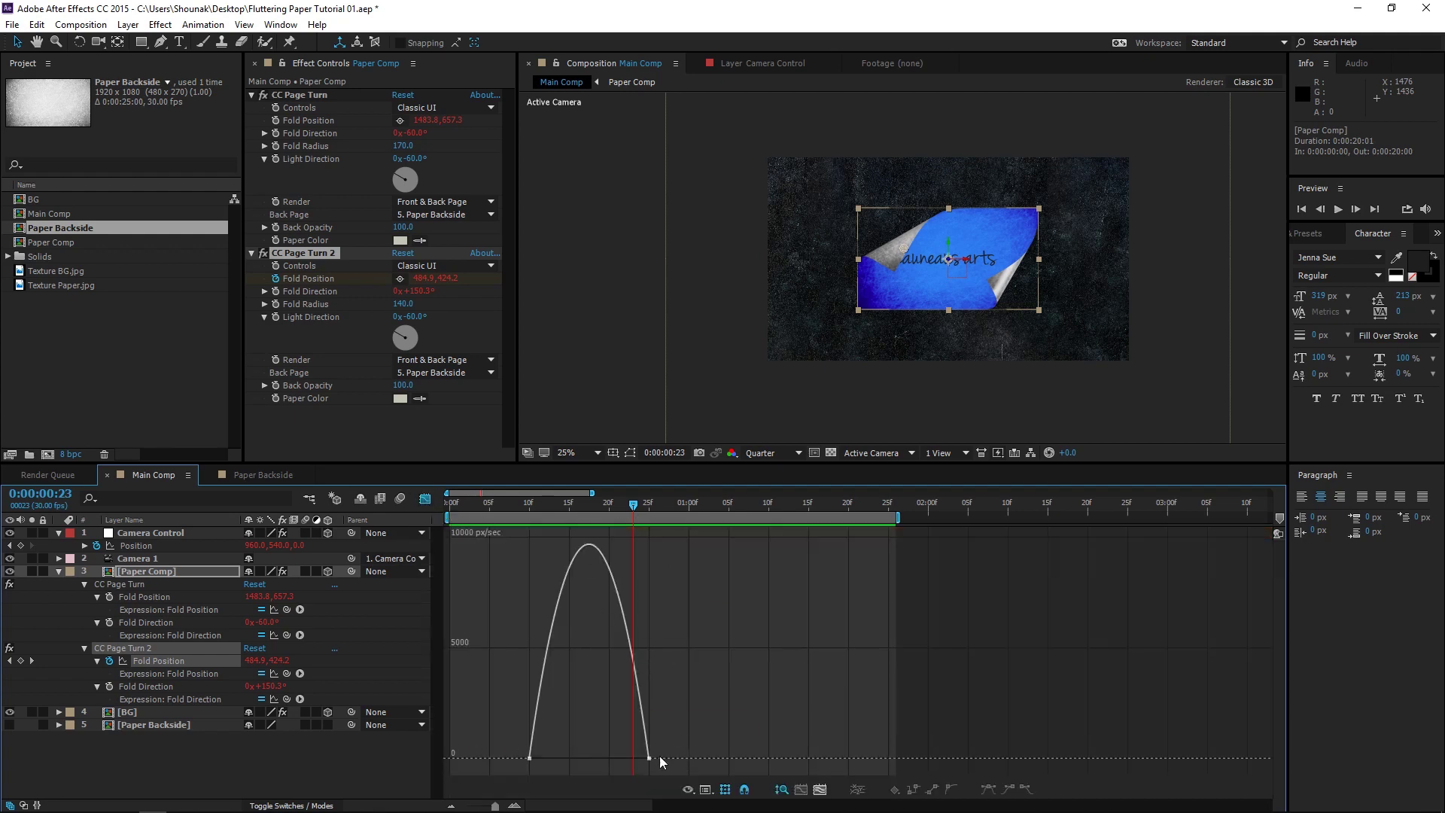
left_click_drag(694, 738, 625, 769)
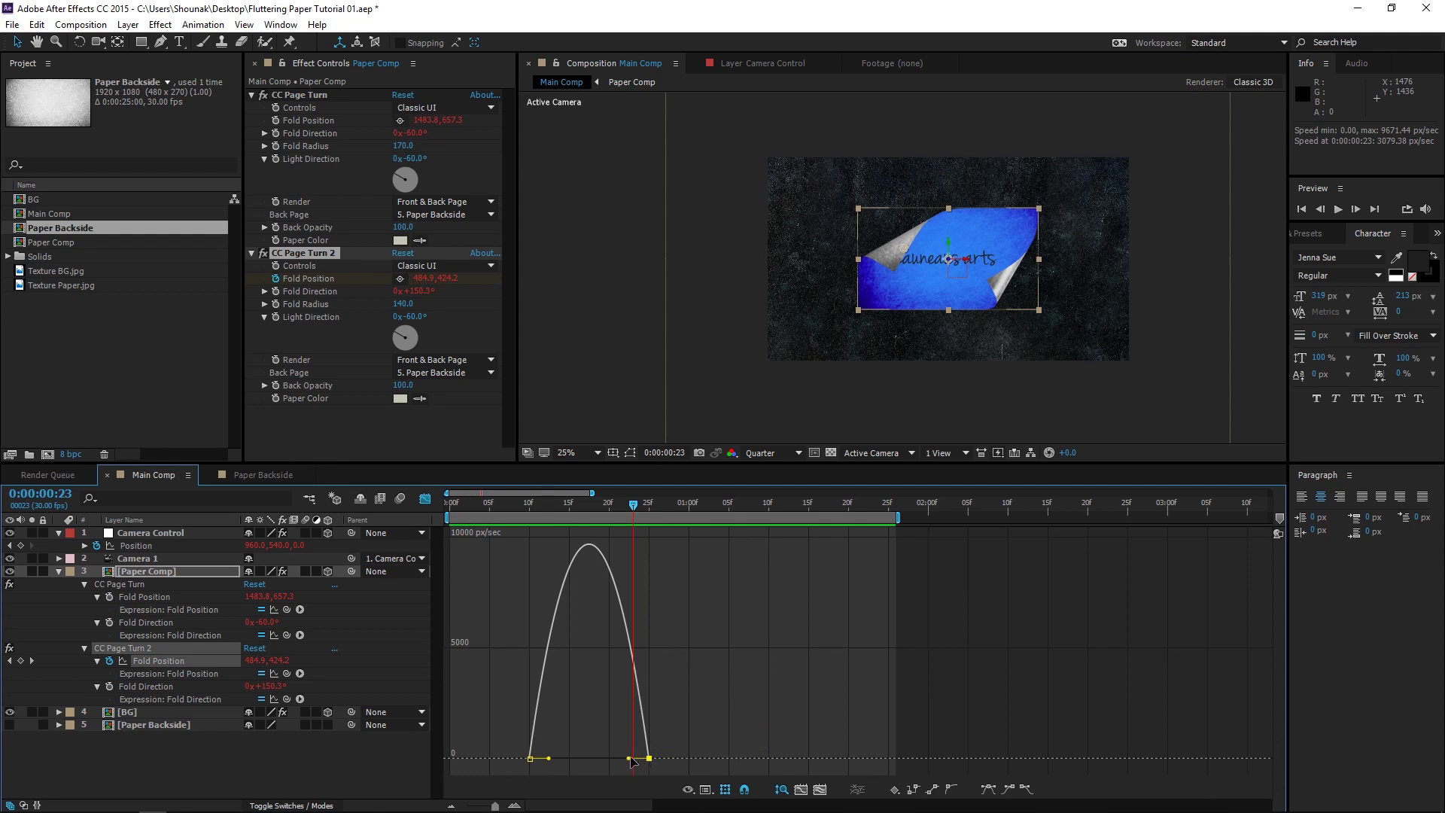
left_click_drag(628, 758, 589, 757)
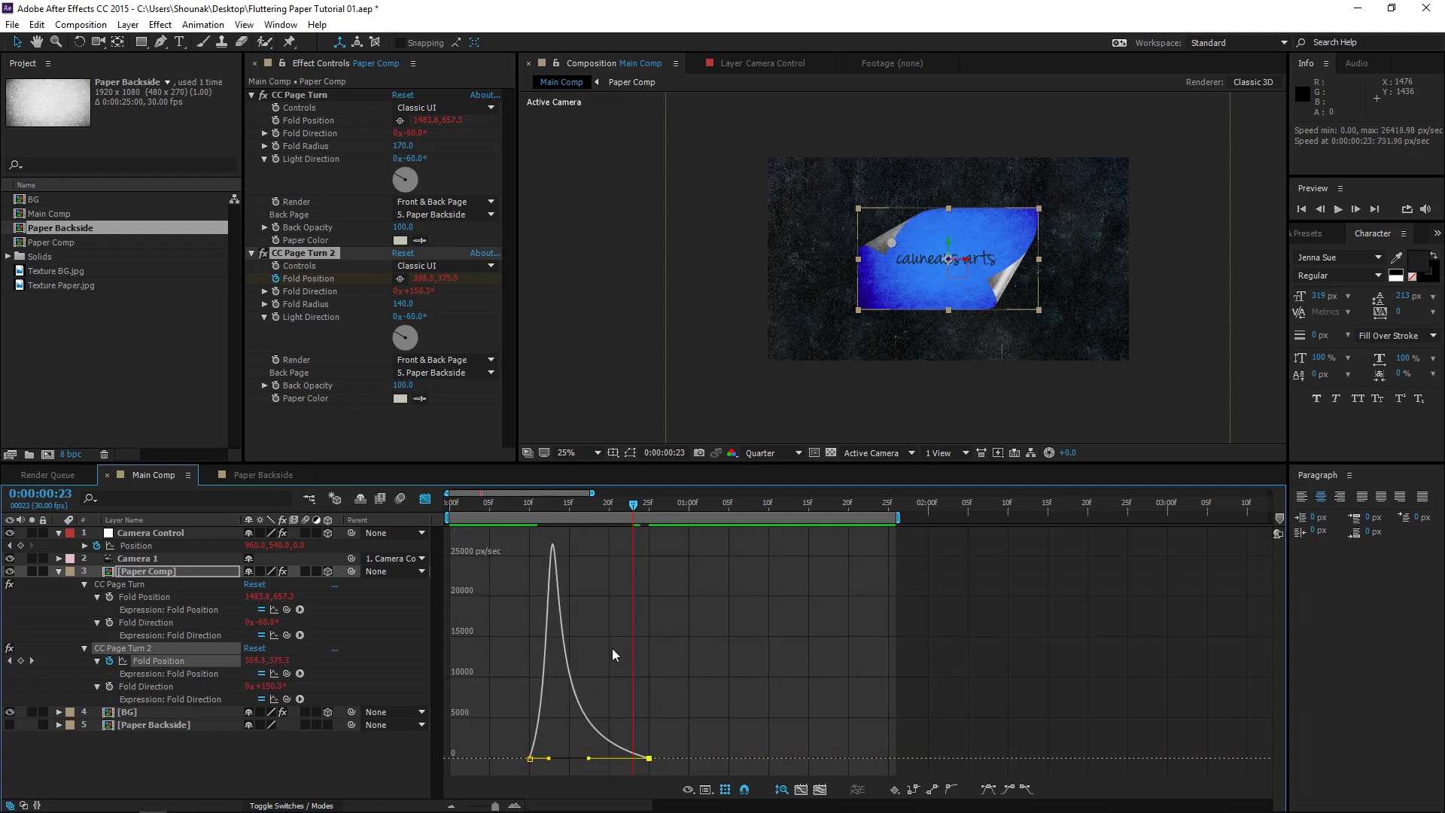
Ease the Camera Control's Position keyframe the same way in the speed graph.
left_click(156, 546)
left_click_drag(516, 766, 490, 757)
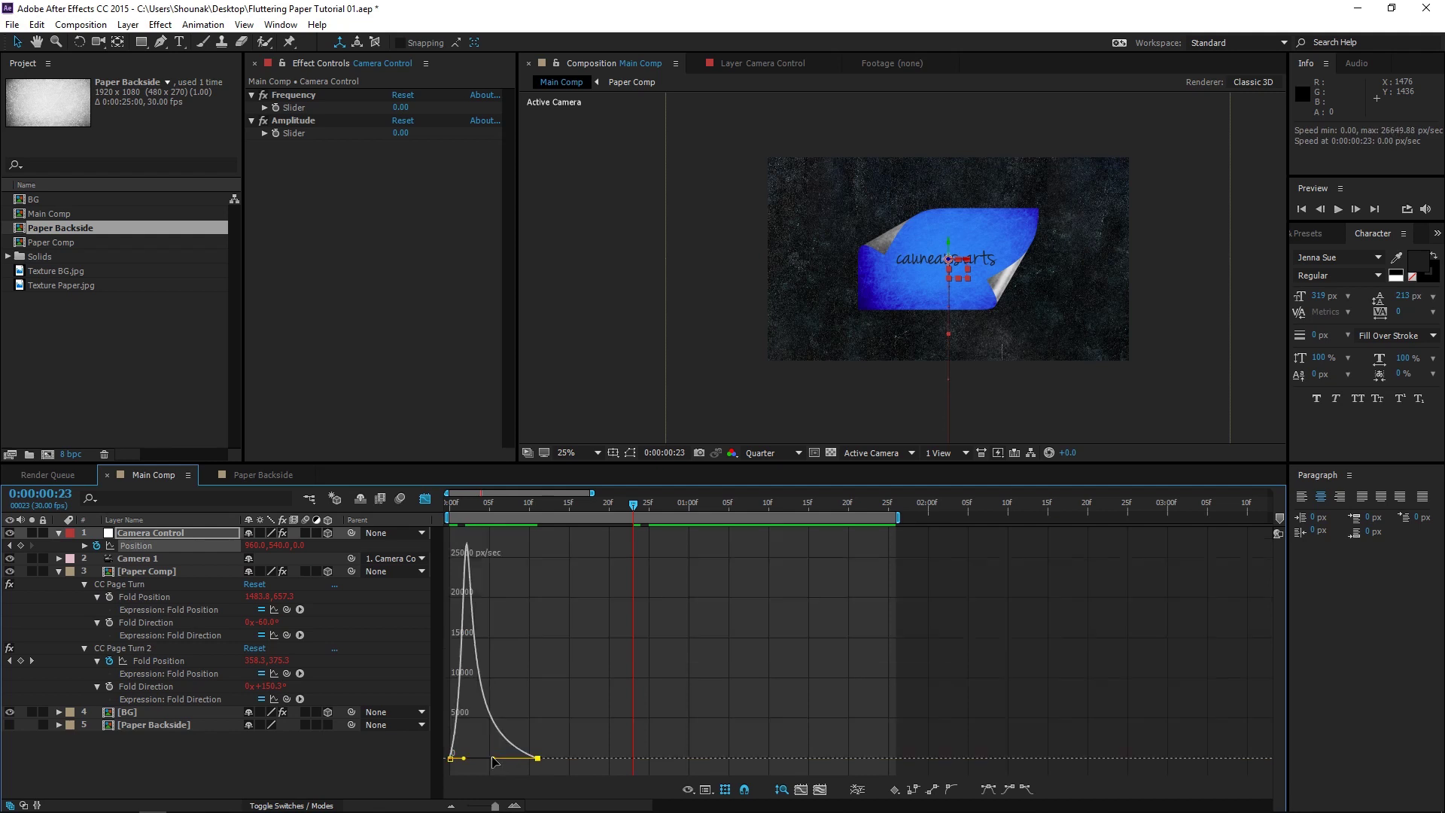
left_click(425, 502)
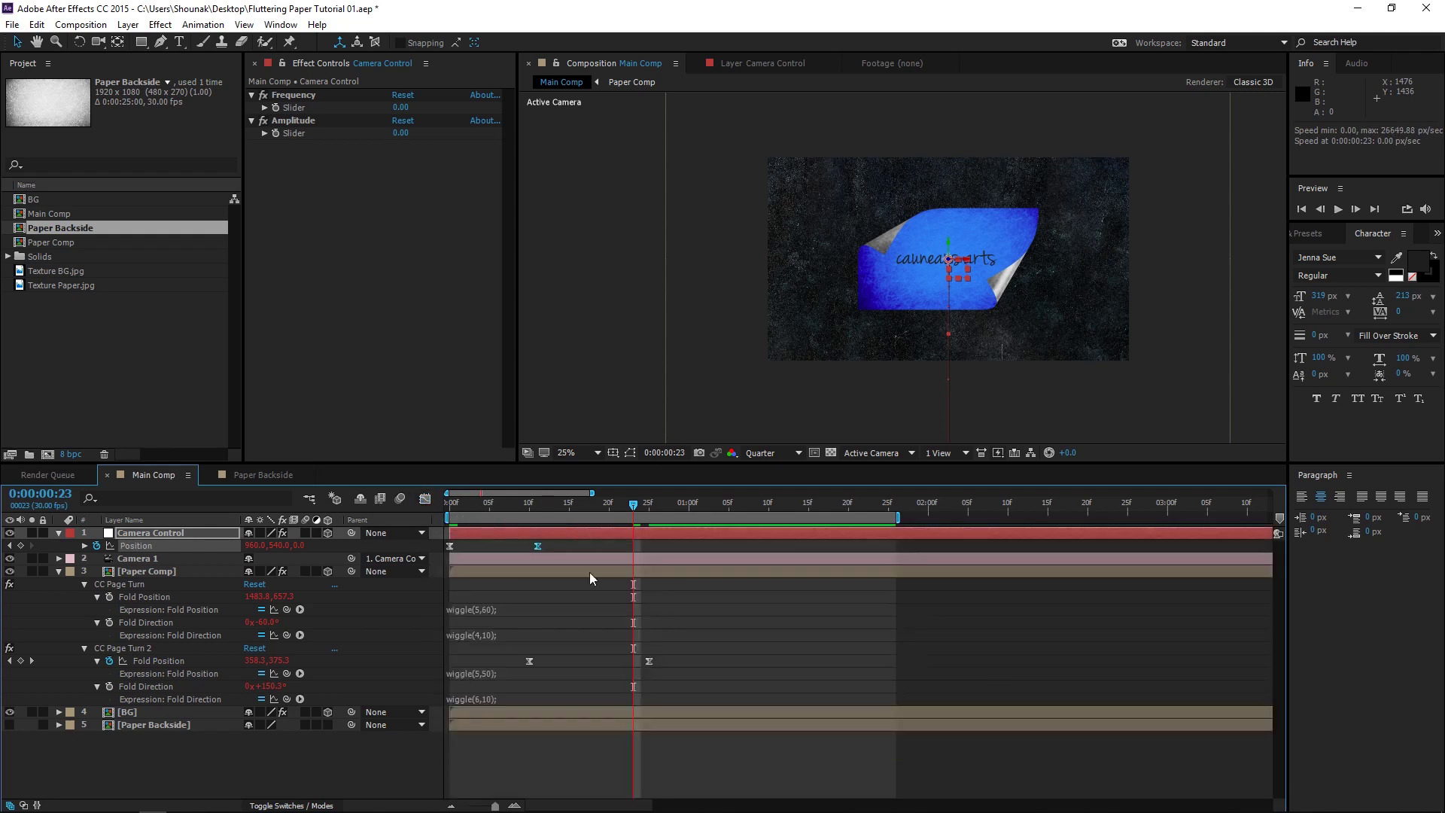
Preview, move the CC Page Turn 2 Fold Position keyframe from frame 25 to about 27, and preview again.
left_click(790, 610)
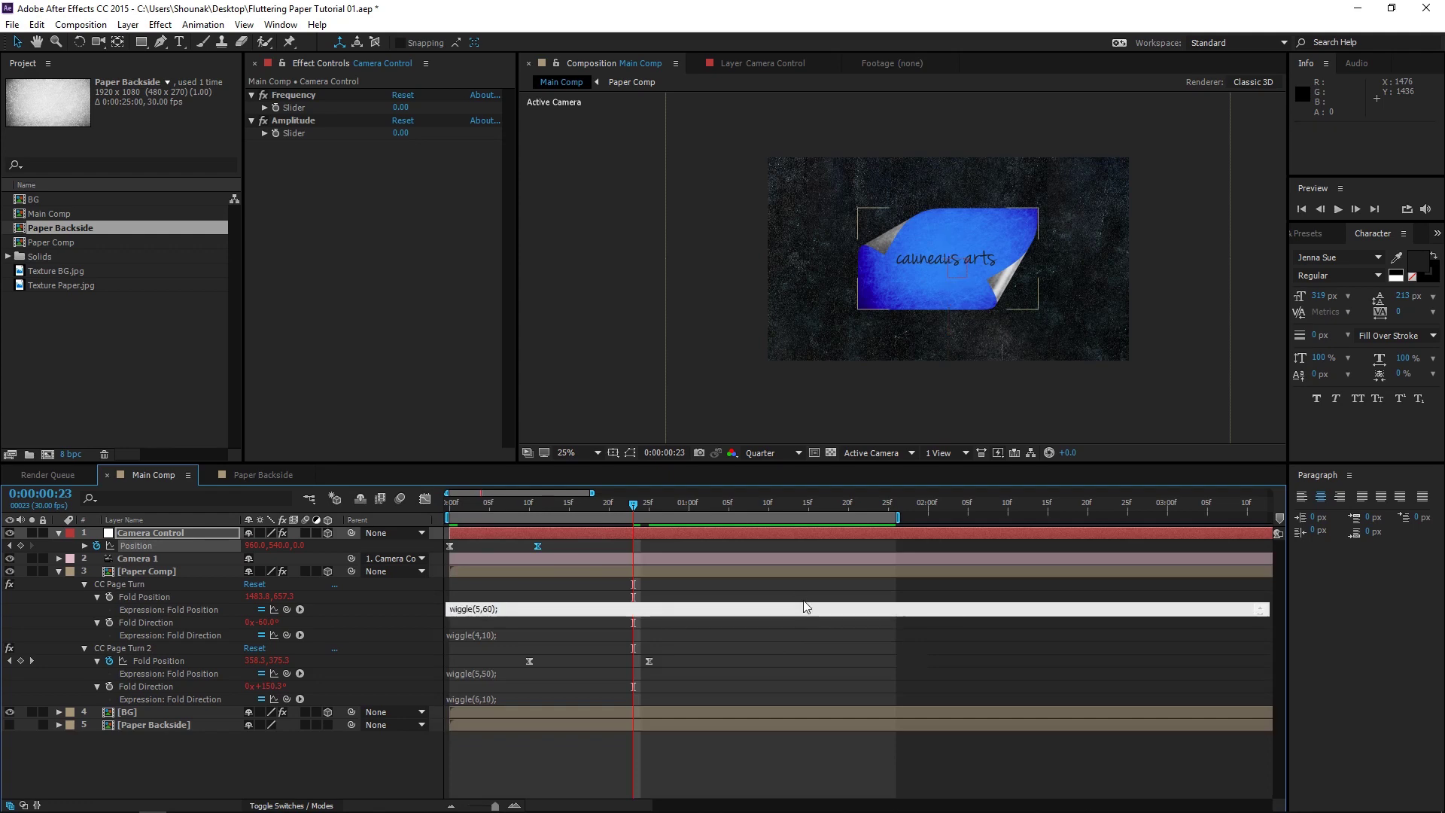
key("space")
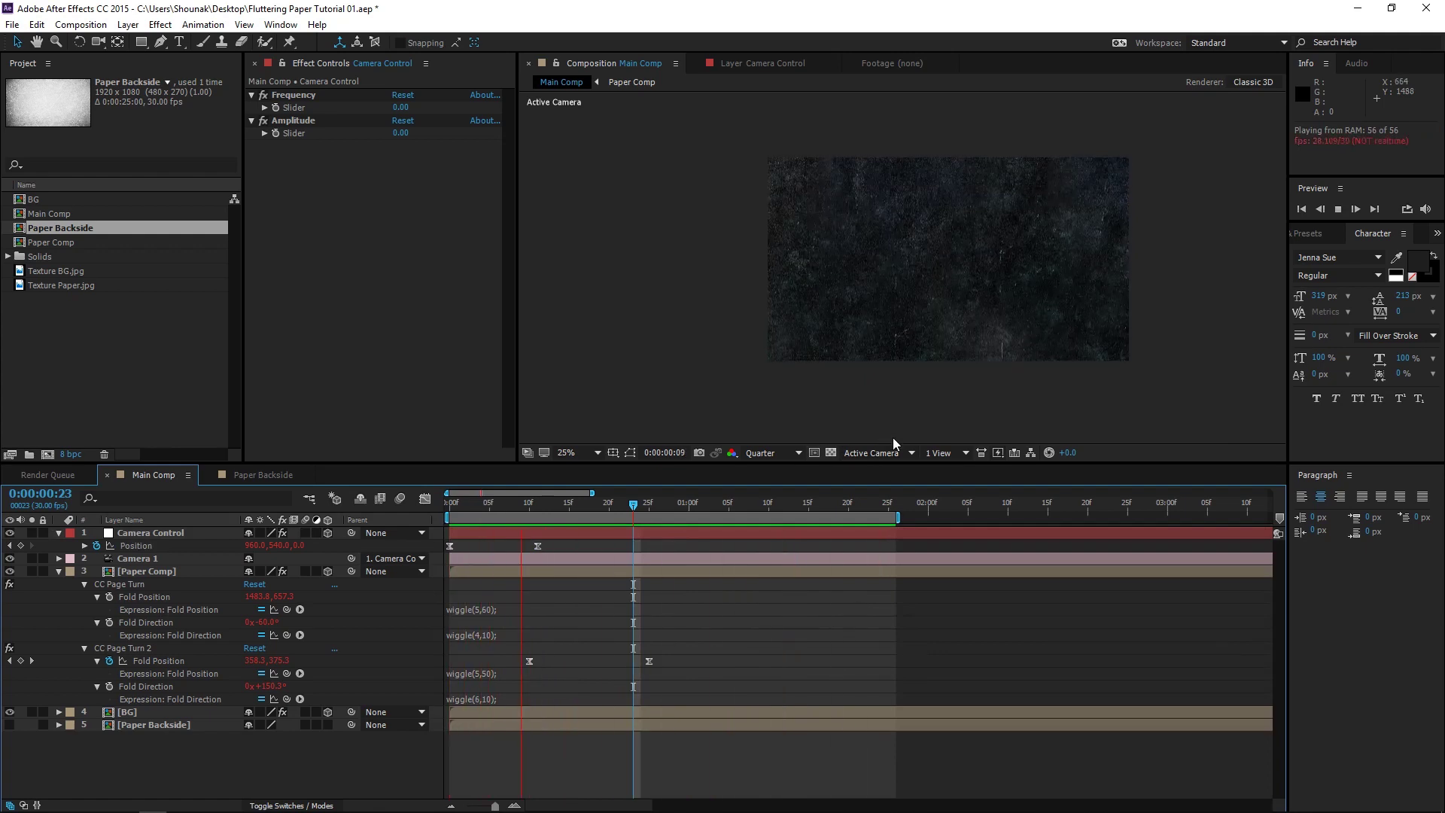
left_click(649, 661)
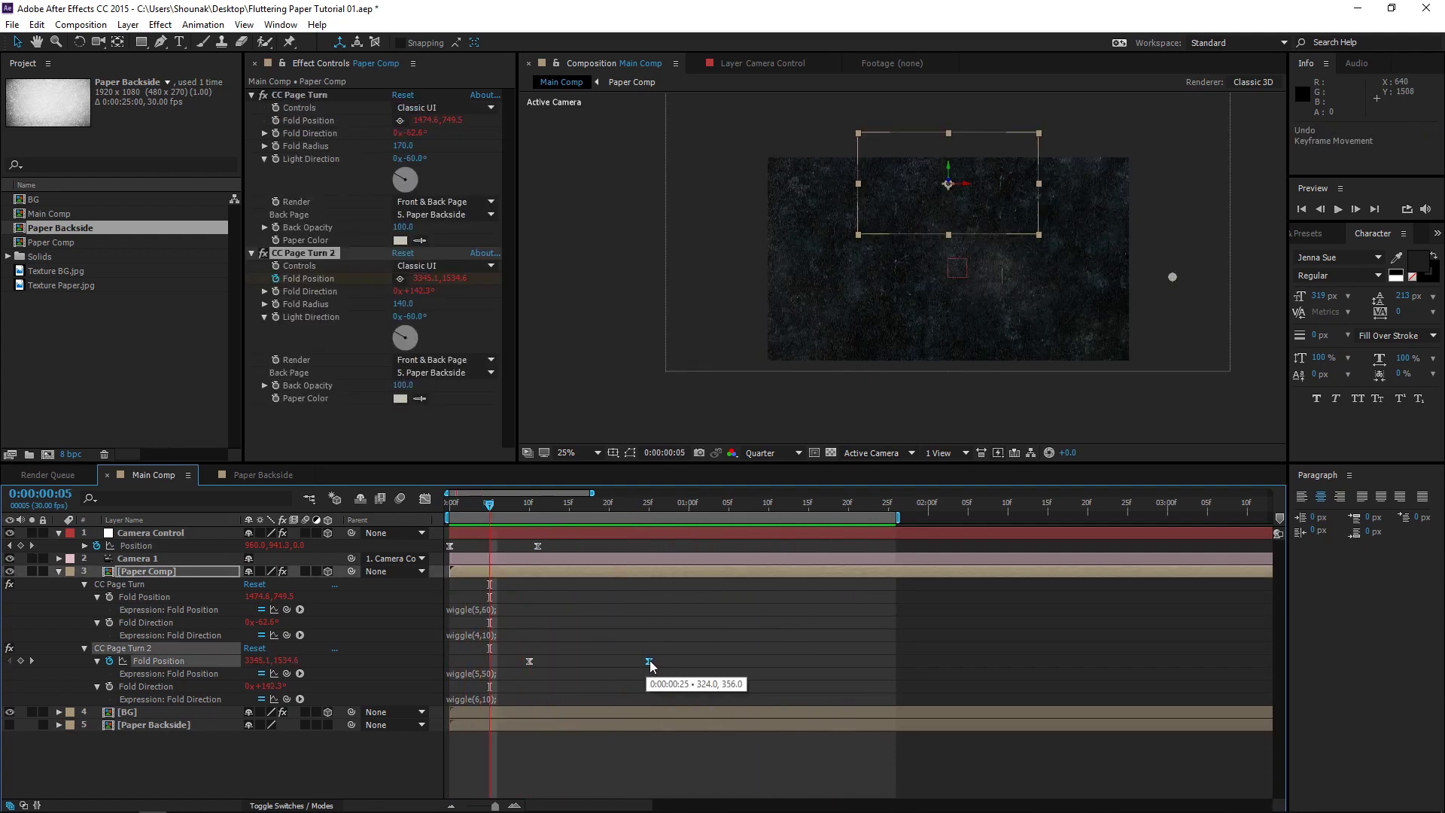
left_click_drag(649, 661, 676, 667)
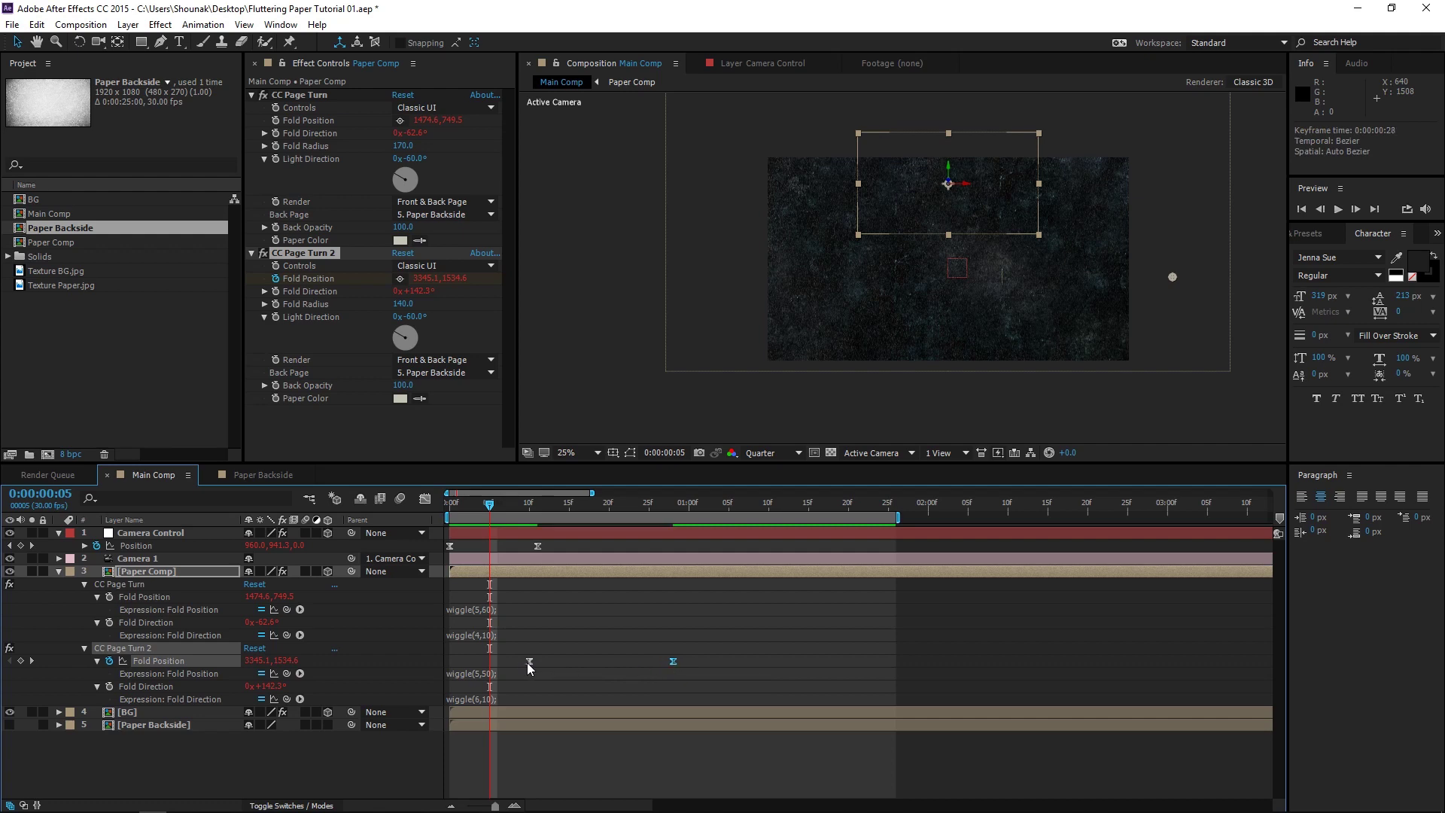
left_click(629, 622)
key("space")
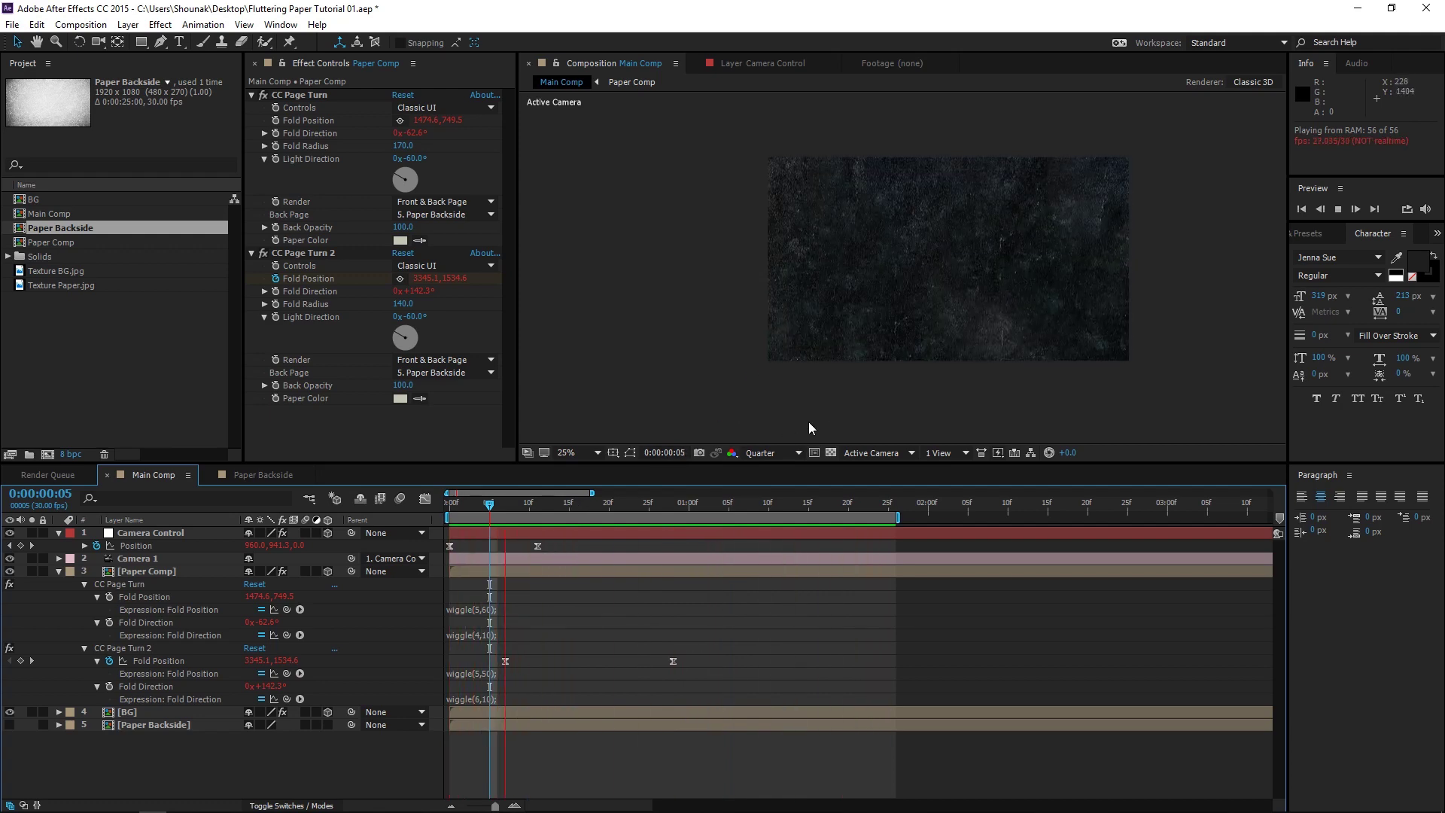
left_click(521, 532)
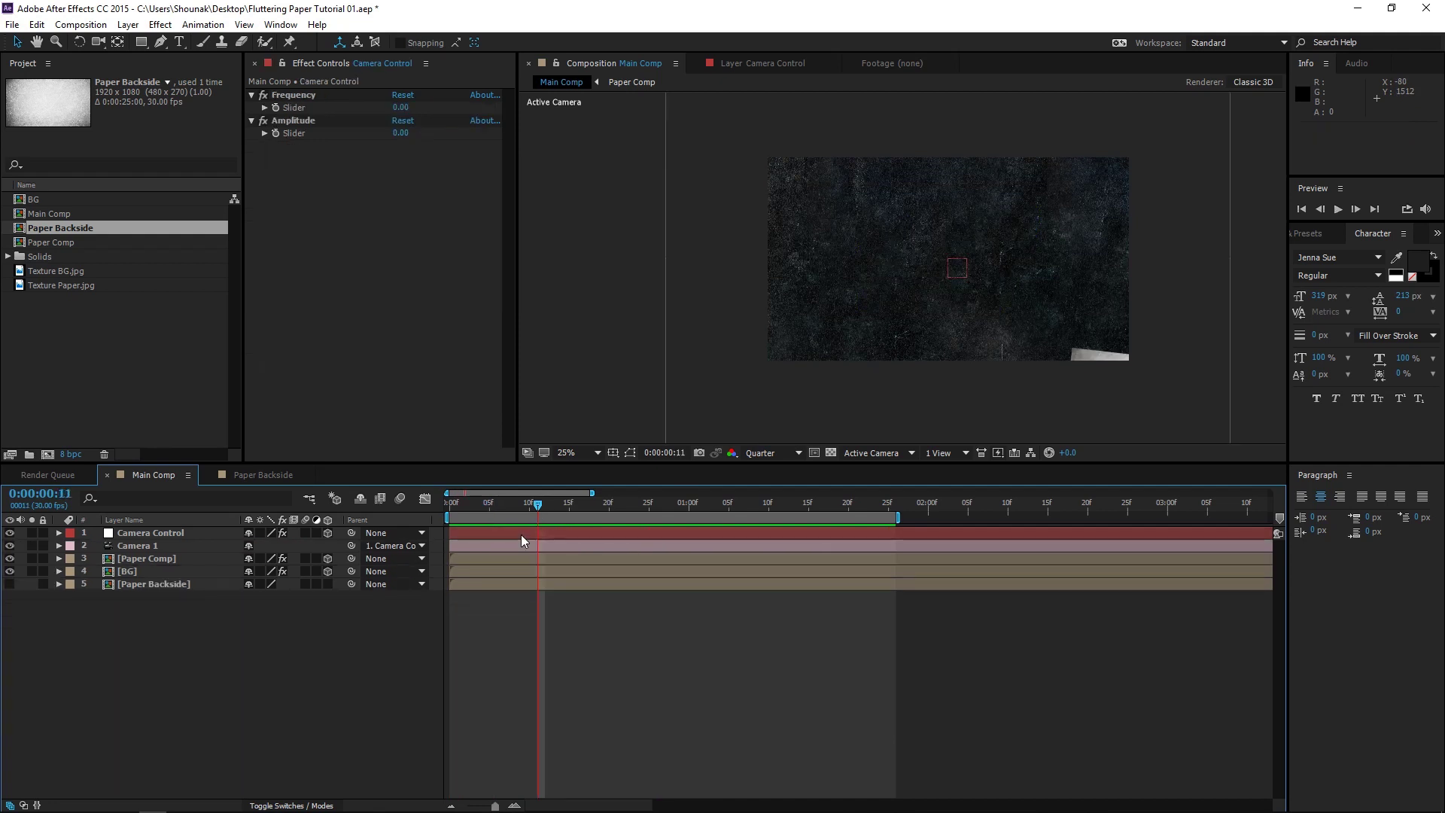
At frame 25, set the Camera Control wiggle to Frequency 5 and Amplitude 4.
left_click(521, 534)
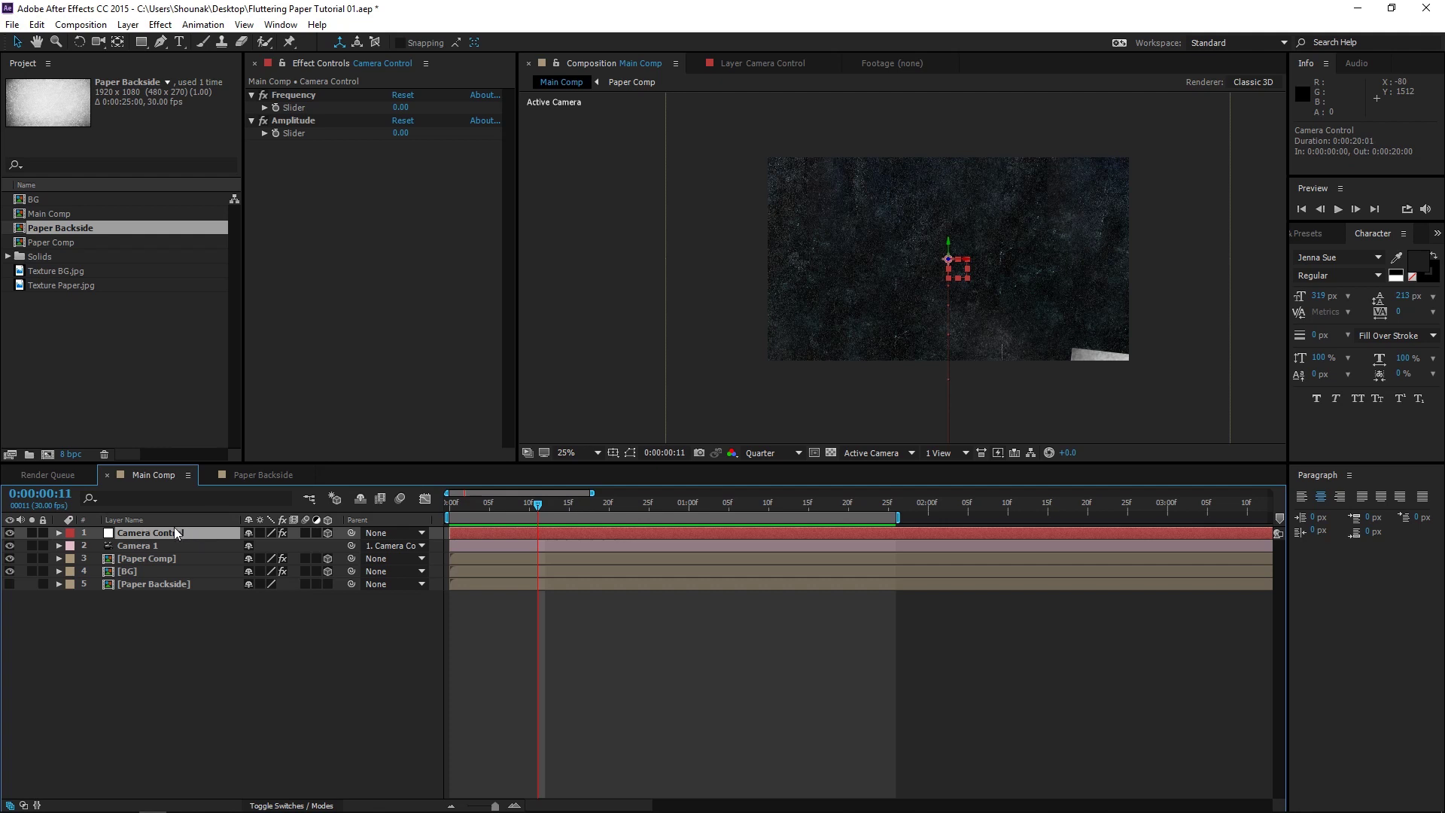
left_click(650, 508)
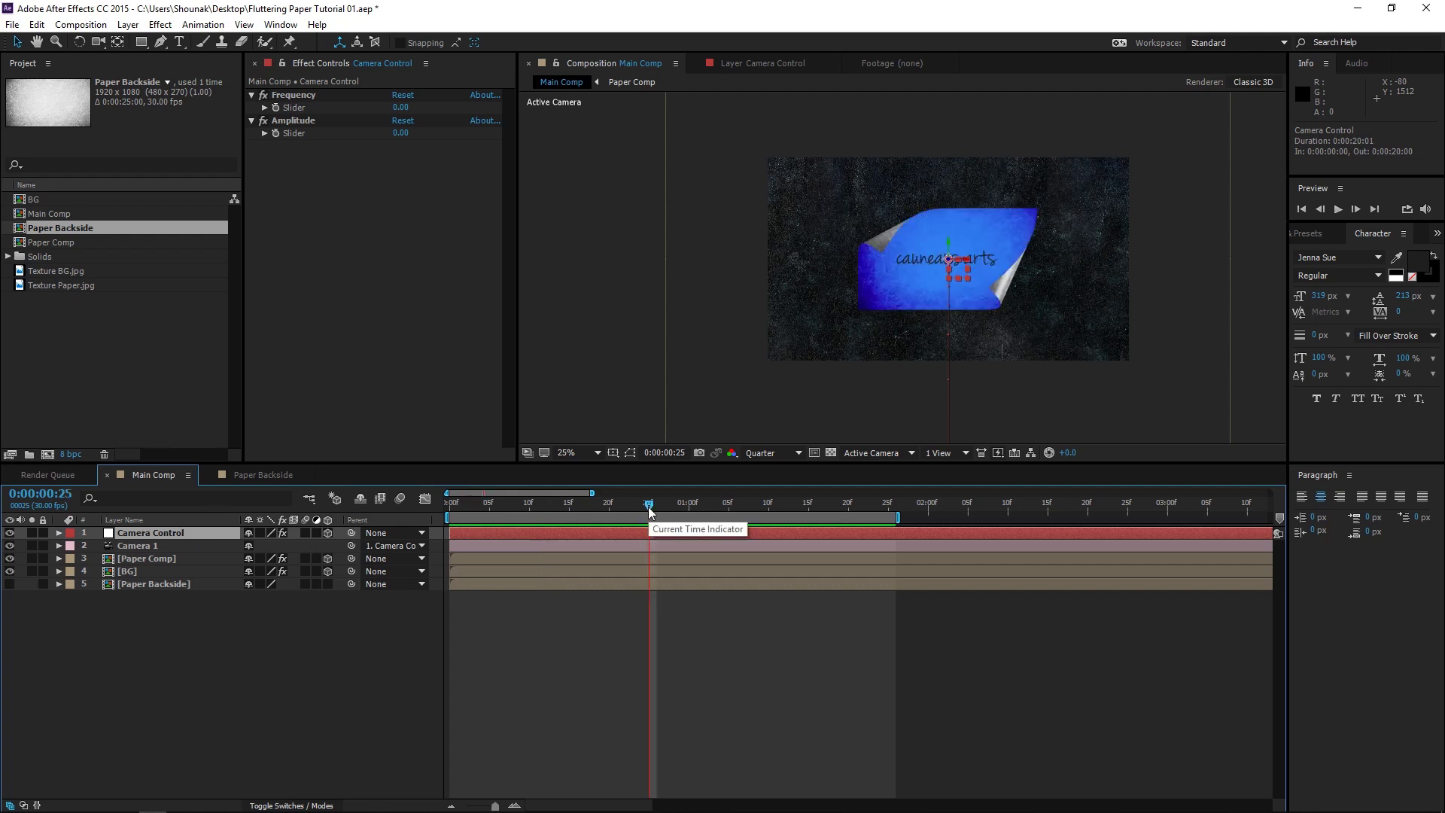
left_click(280, 121)
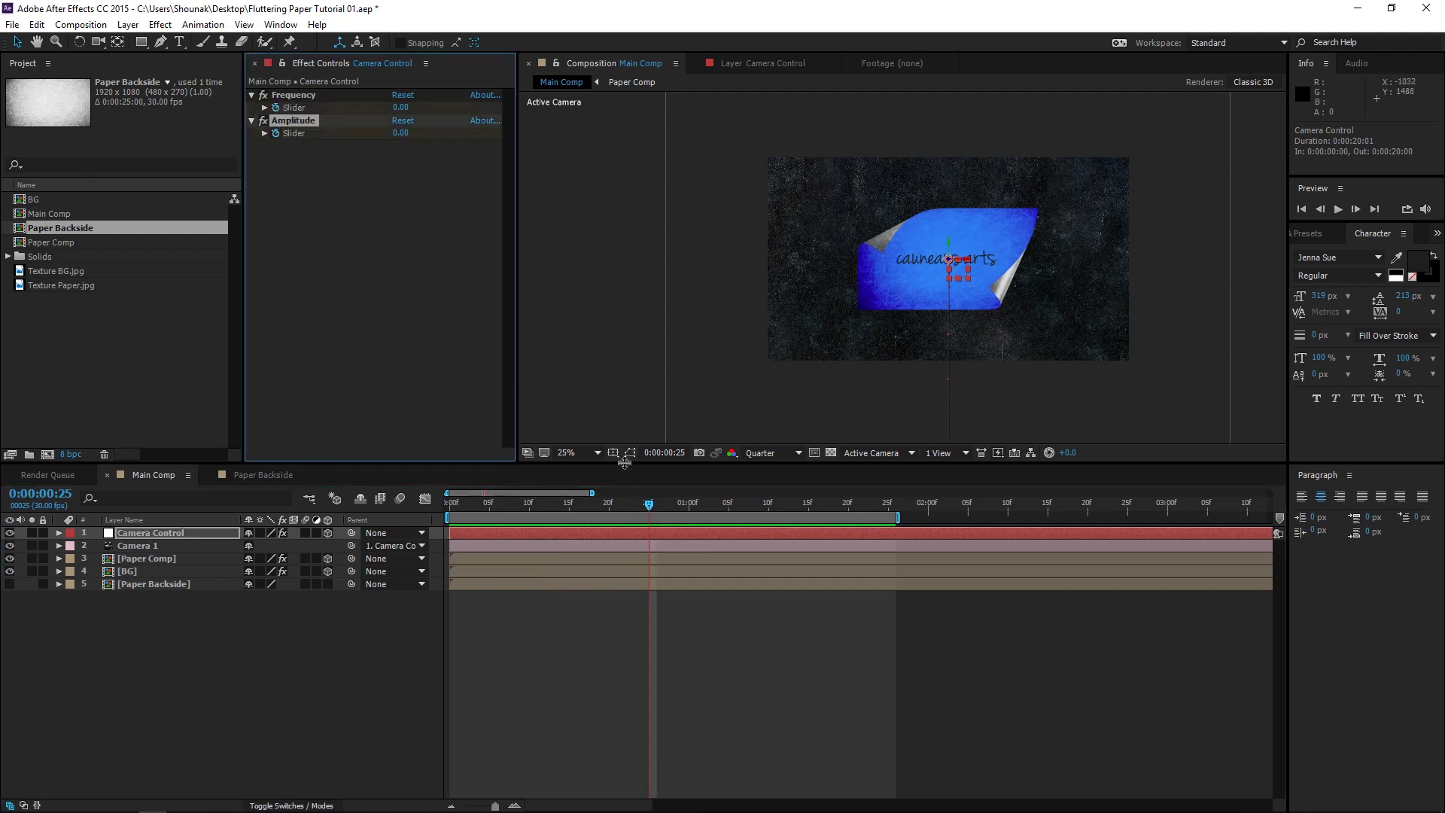
key("u")
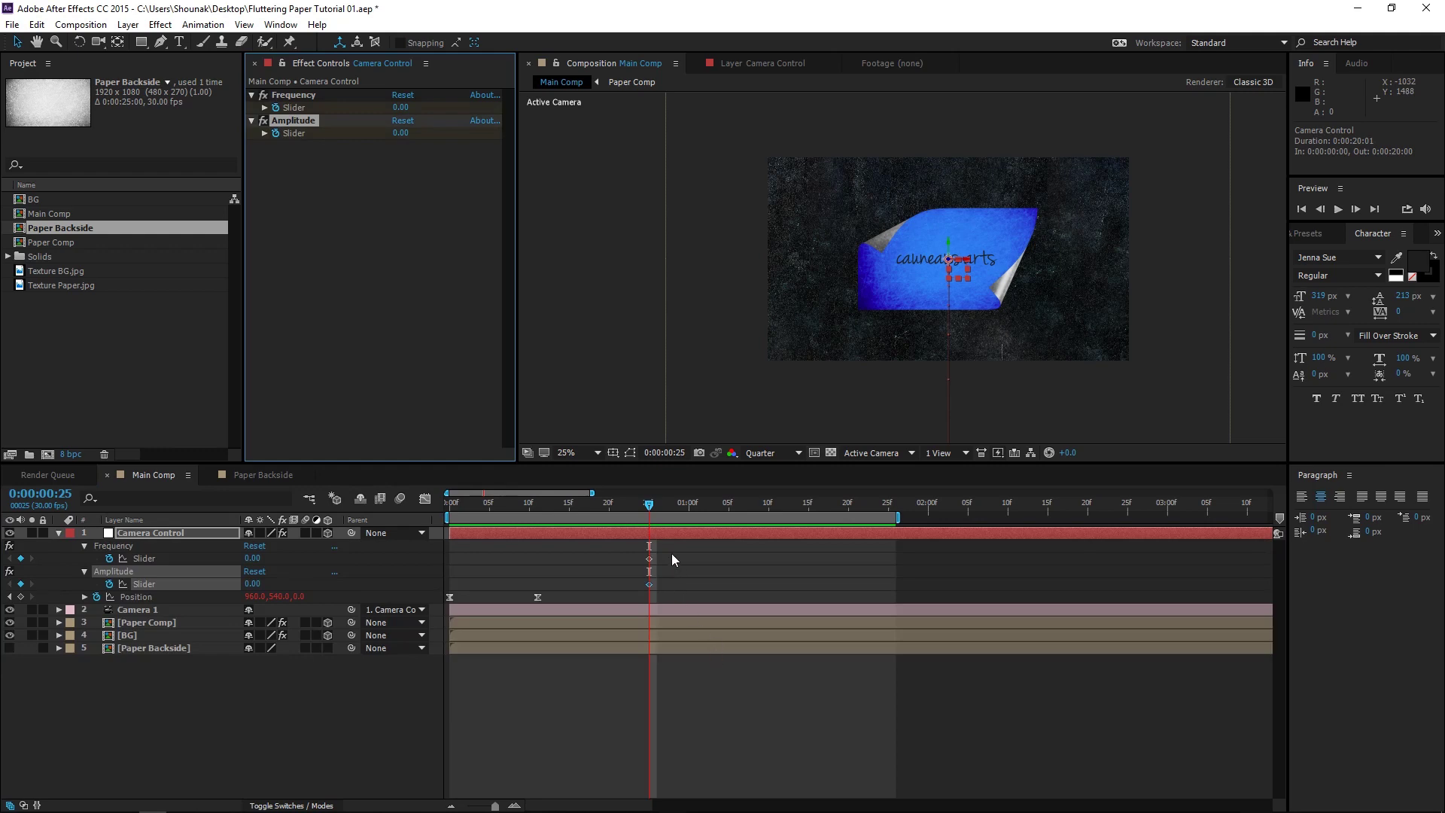
left_click(401, 108)
type("5")
left_click(401, 134)
type("4")
key("Return")
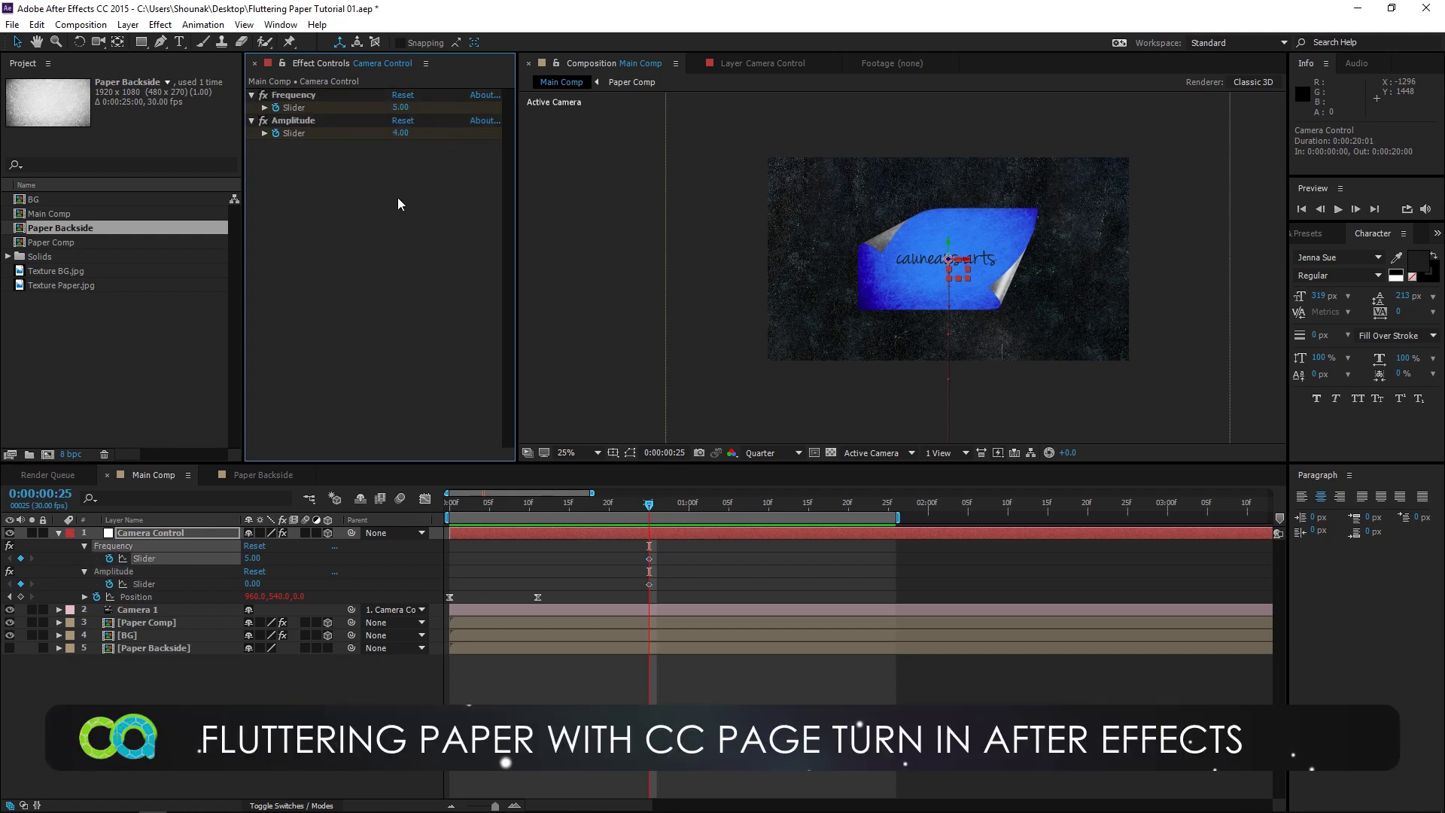
At frame 10, set Frequency 7 and Amplitude 25, then preview the camera wiggle.
left_click(561, 504)
left_click_drag(562, 505, 532, 508)
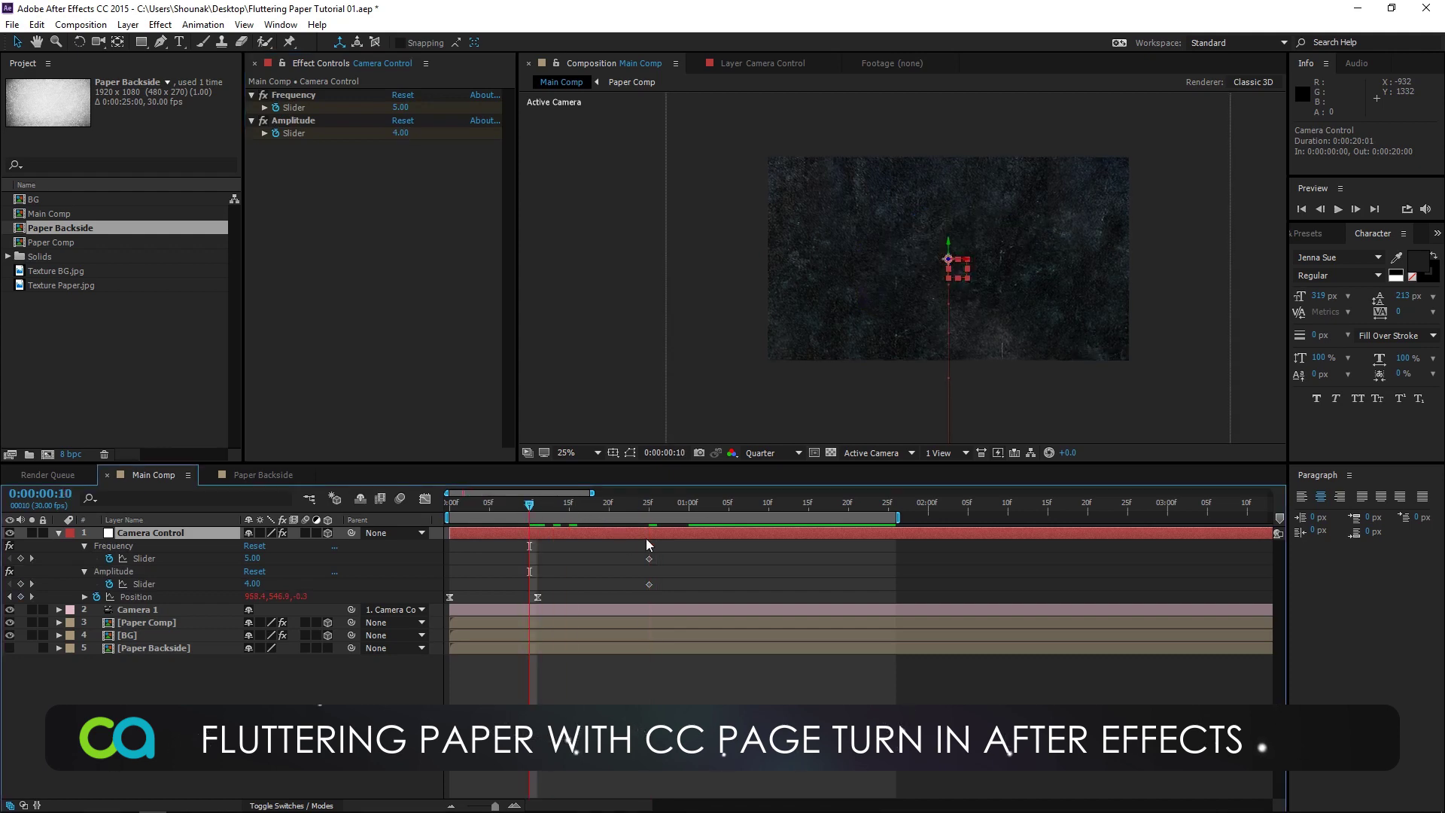
left_click(400, 106)
type("7")
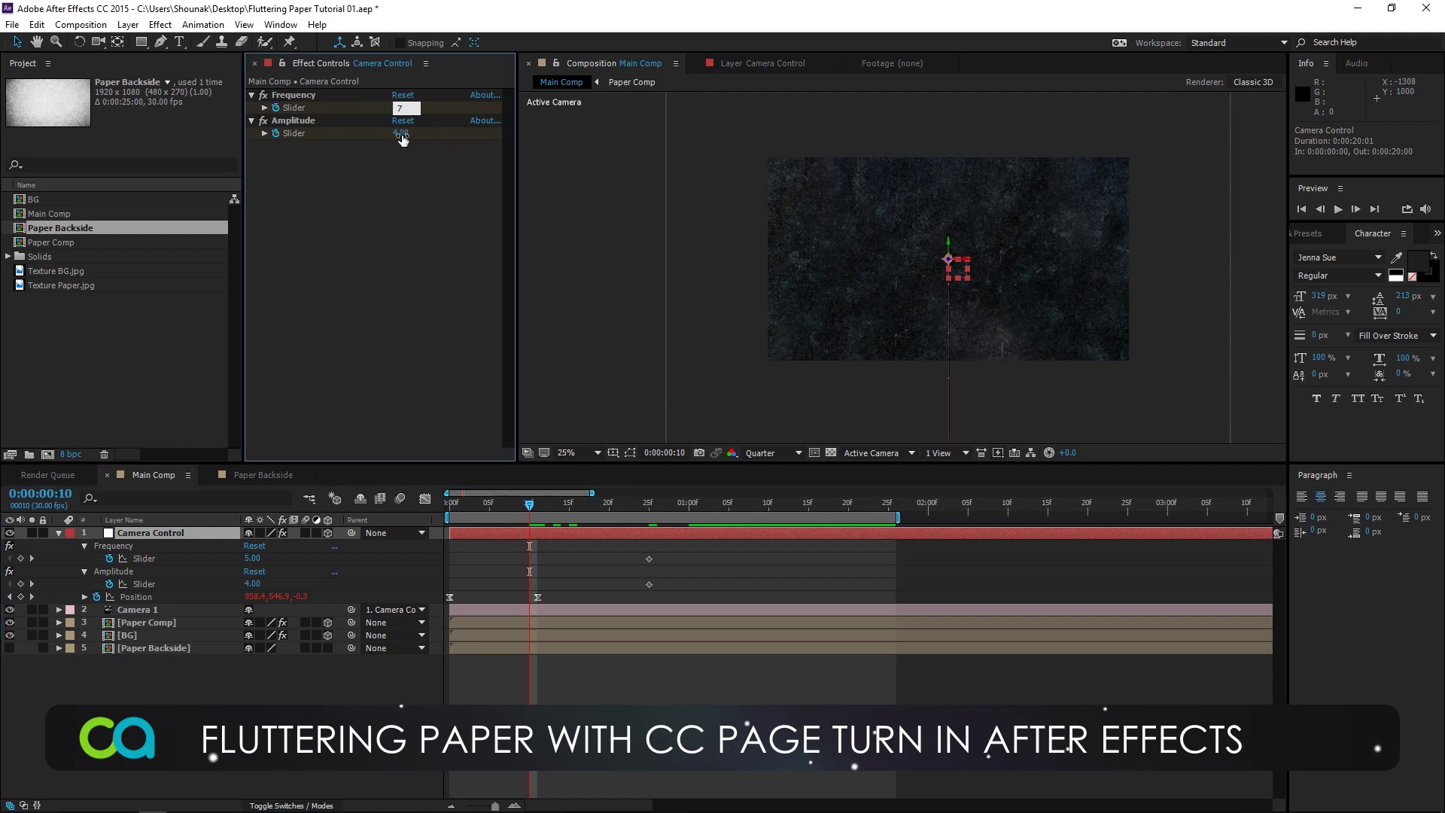
left_click(401, 133)
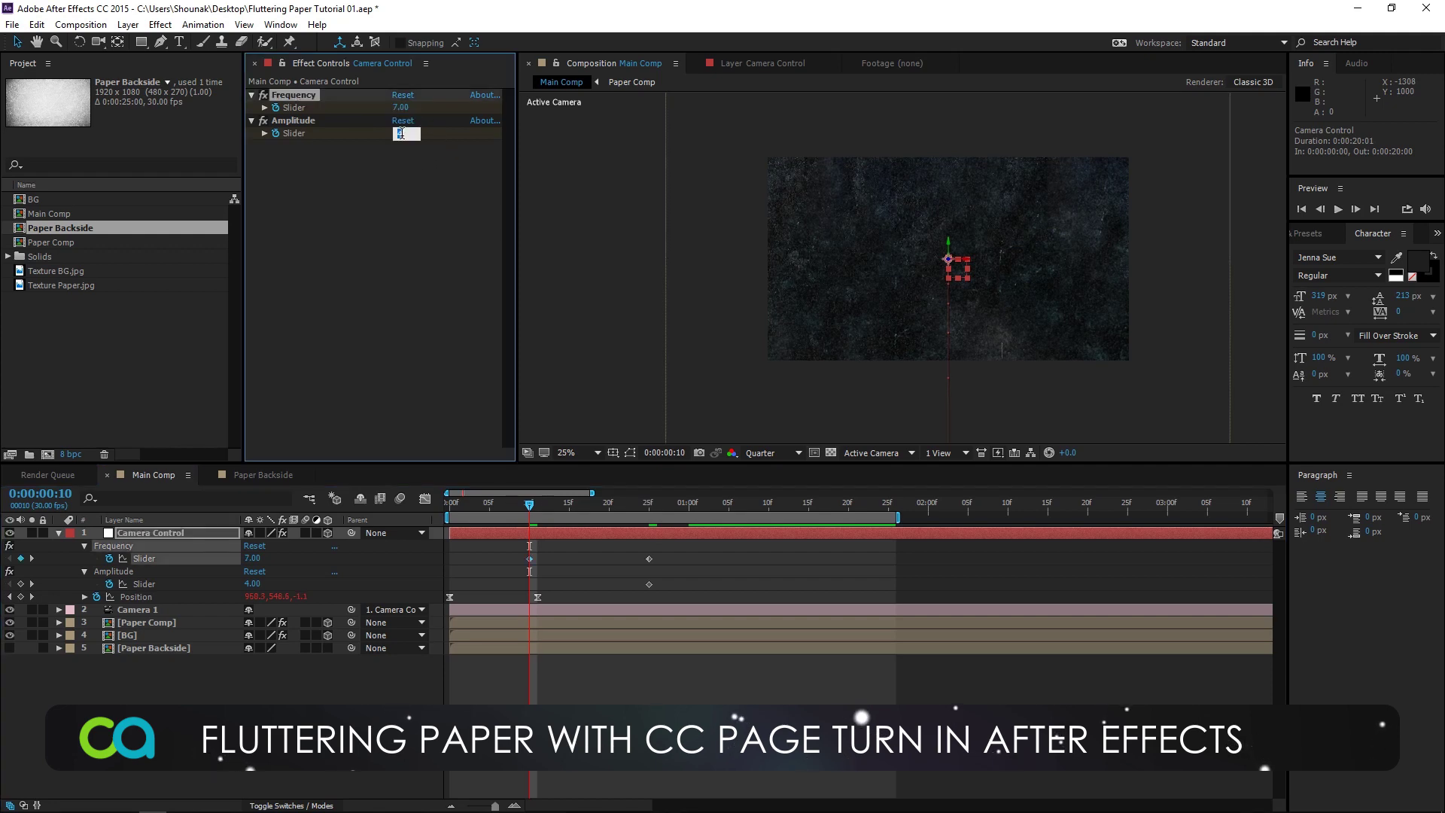
type("20")
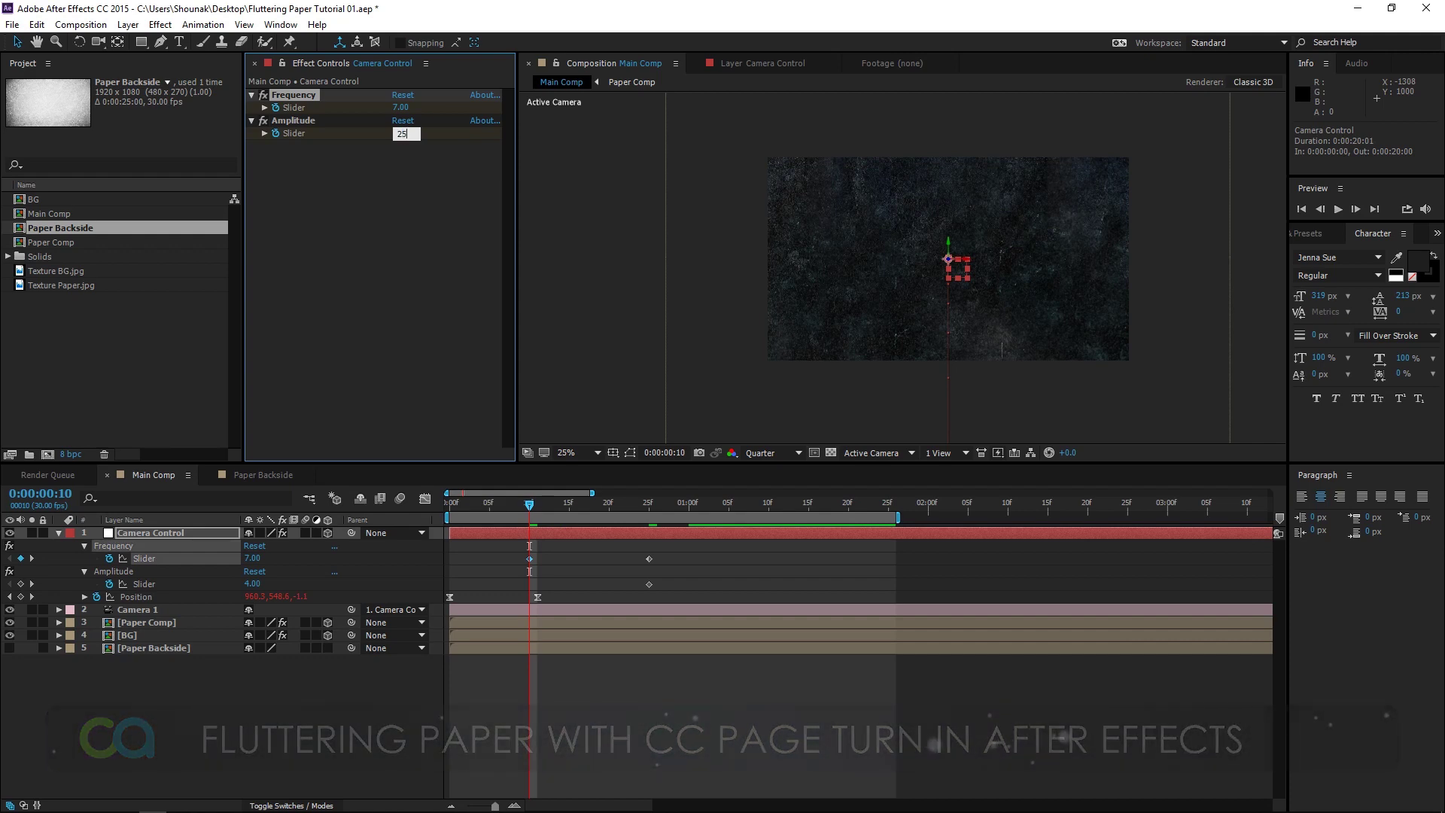
left_click(405, 215)
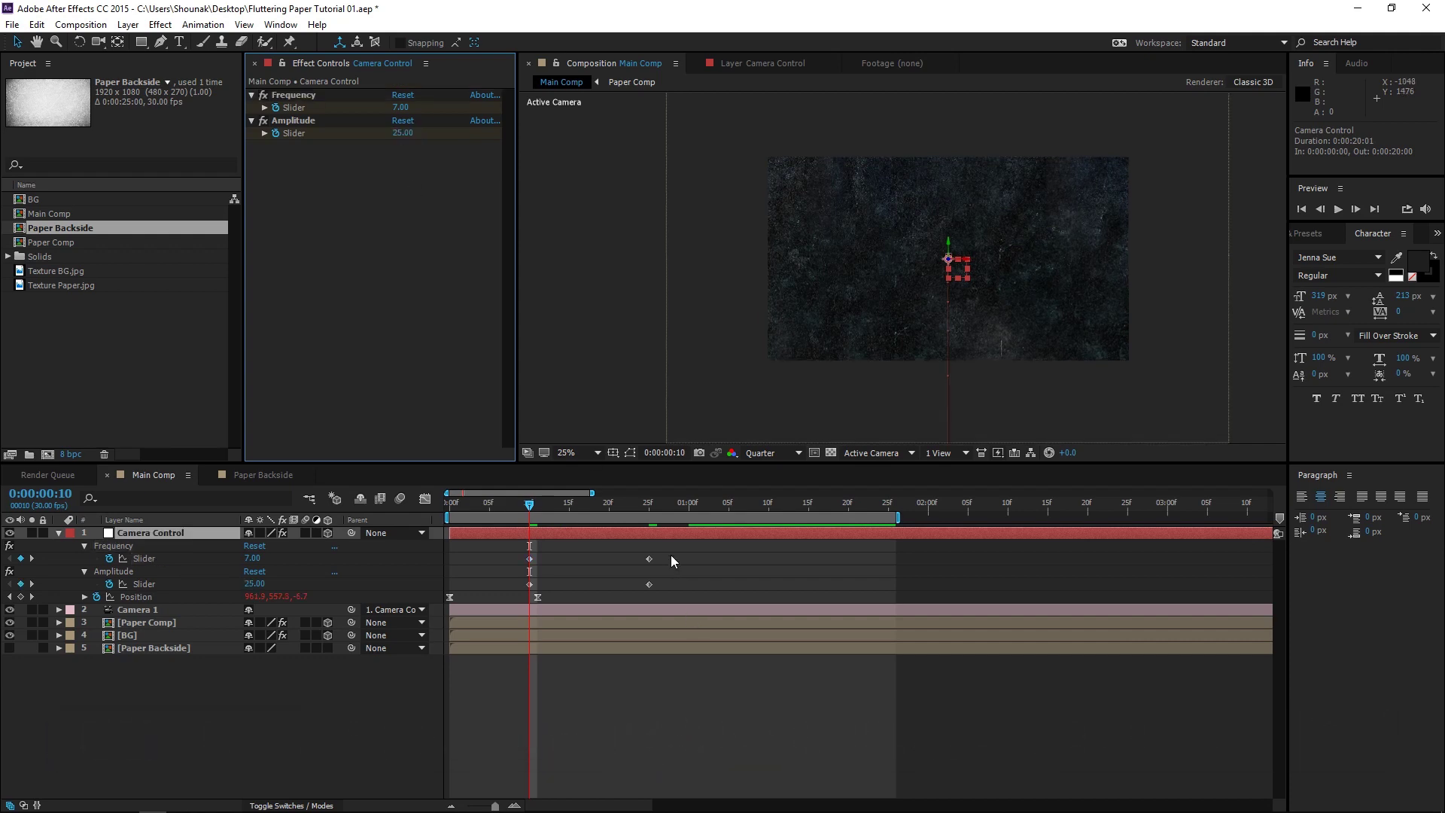
left_click_drag(671, 555, 513, 588)
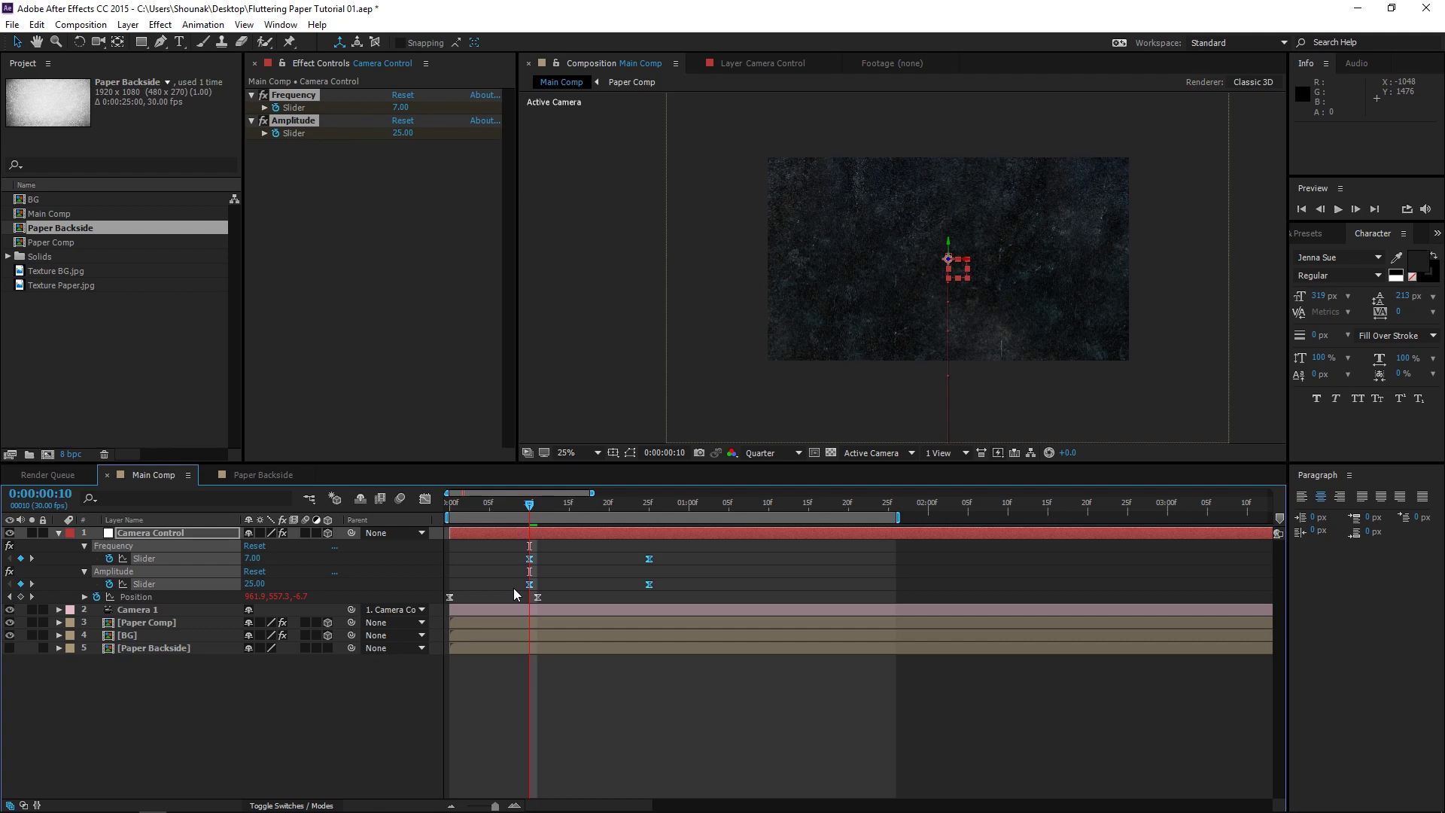
key("space")
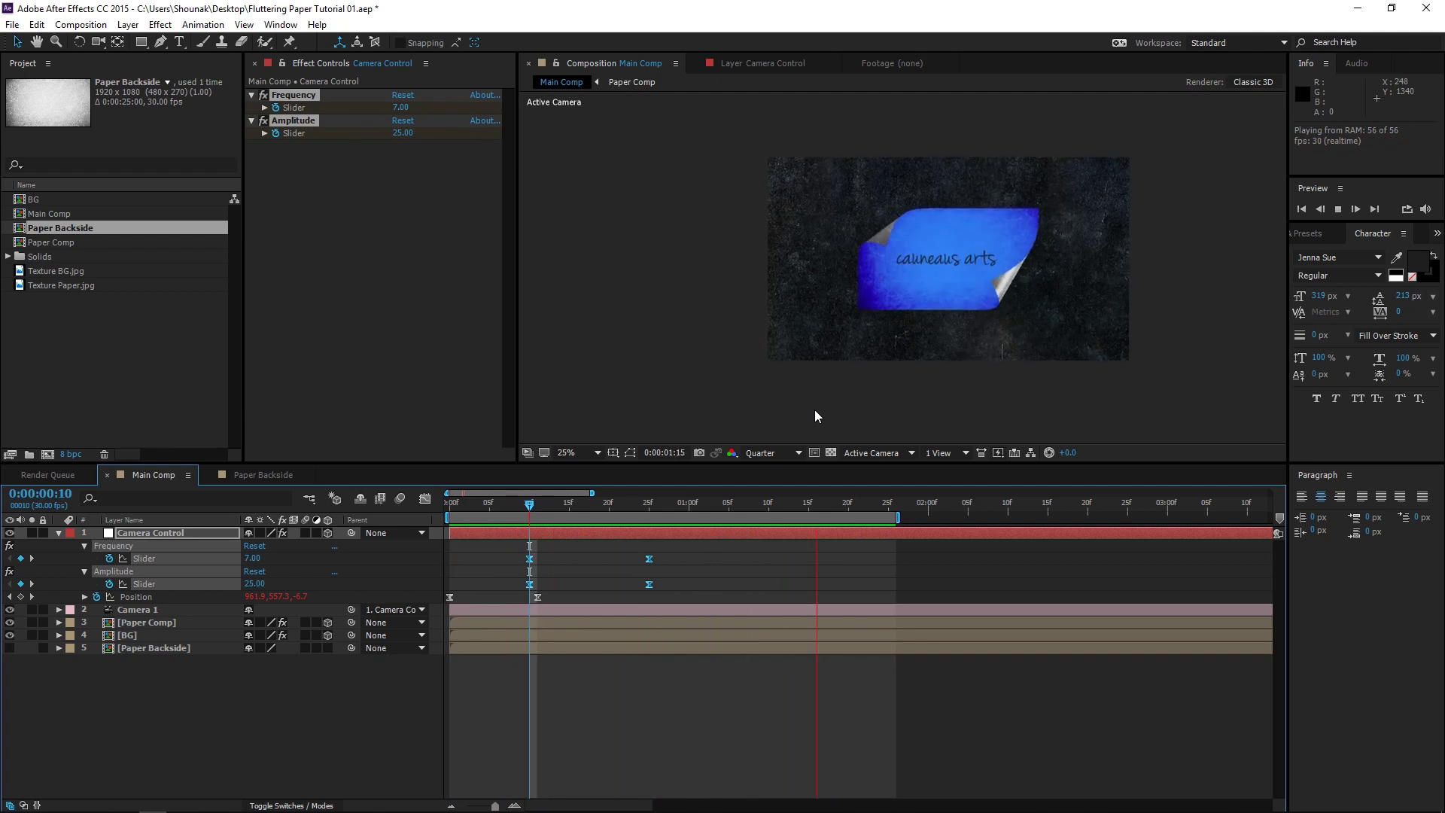
Trim the Paper Comp layer's in-point to frame 4 with Alt+[ and preview.
left_click_drag(476, 511, 485, 510)
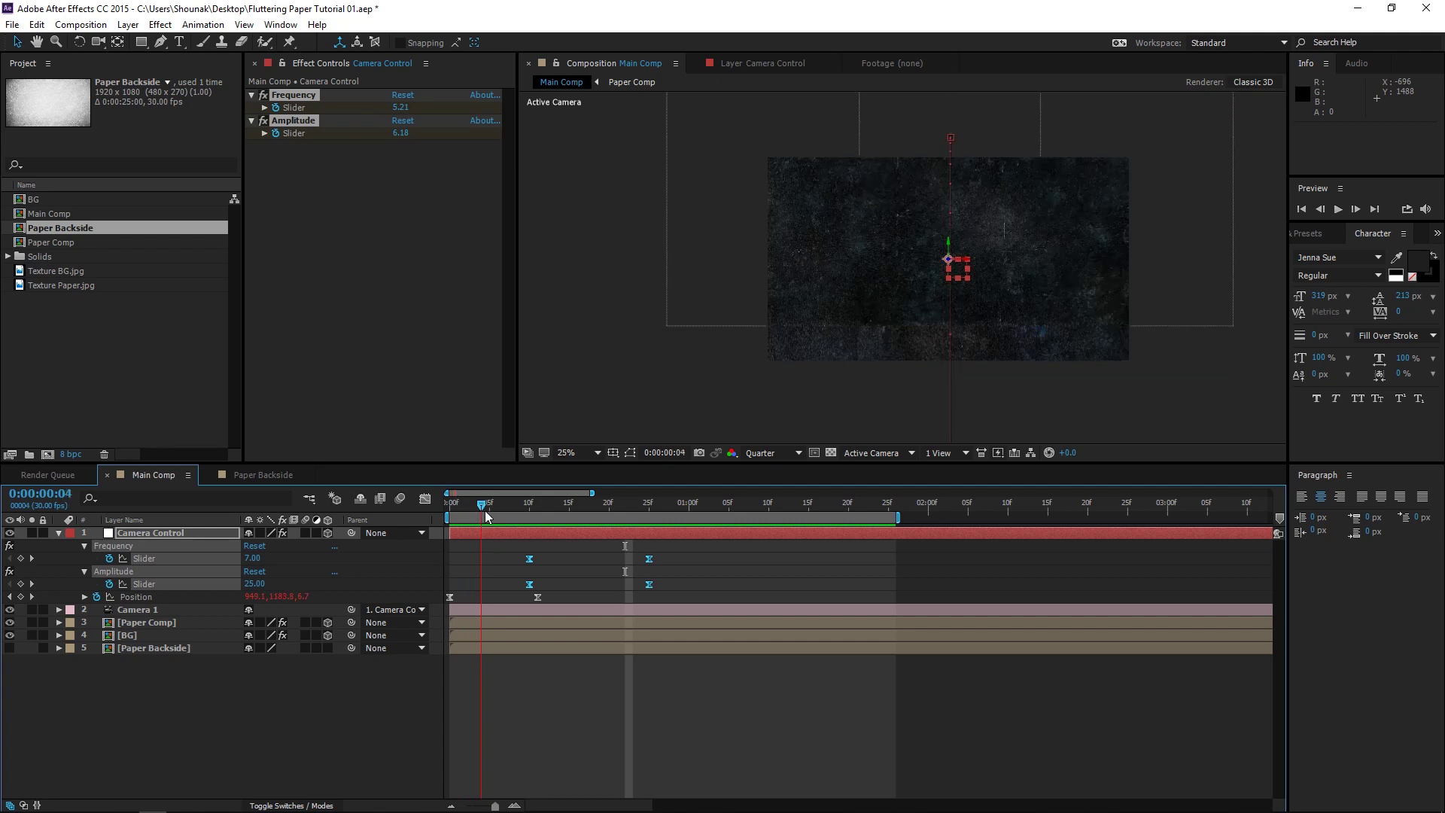
left_click(474, 625)
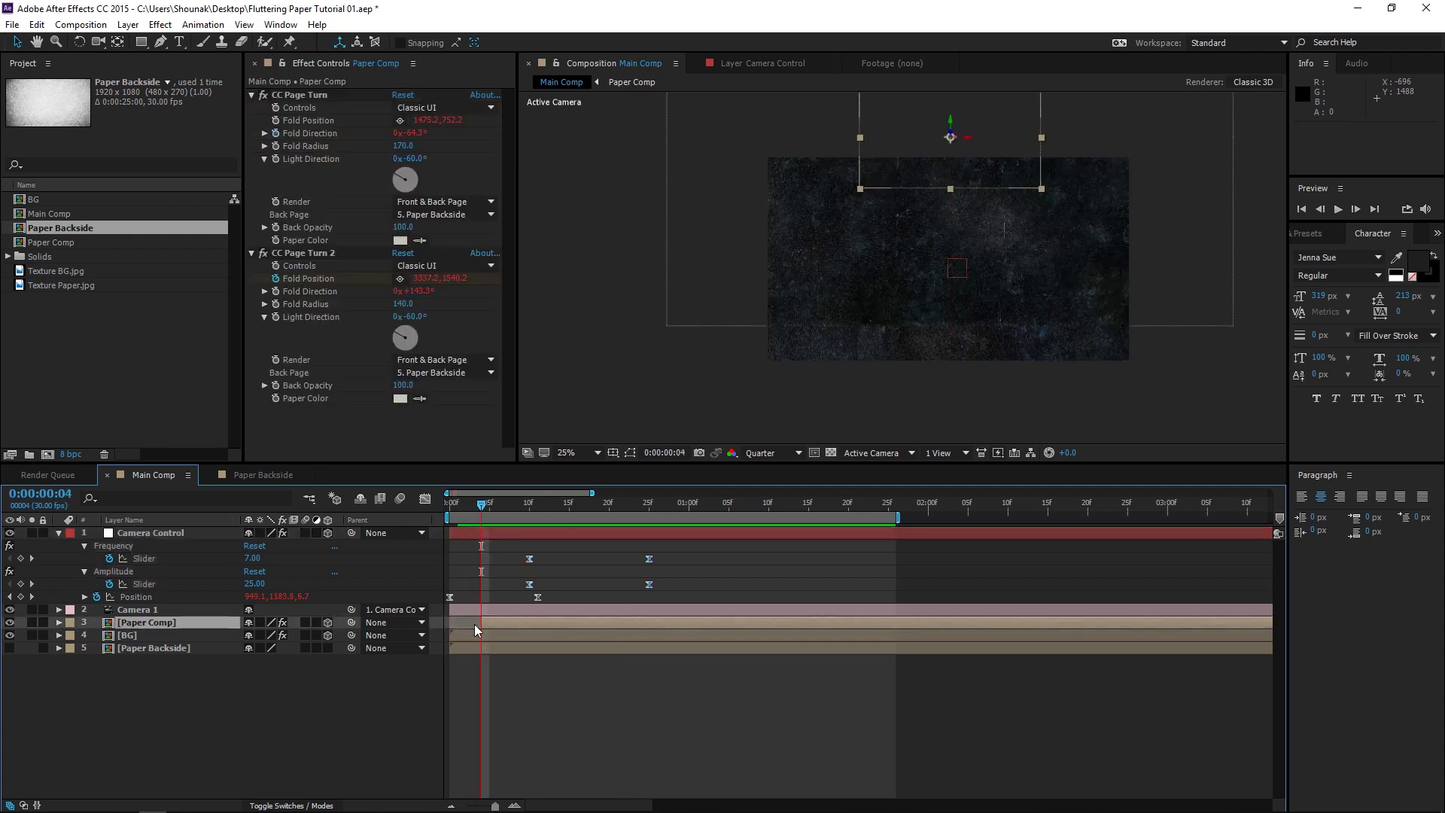
key("alt+bracketleft")
key("space")
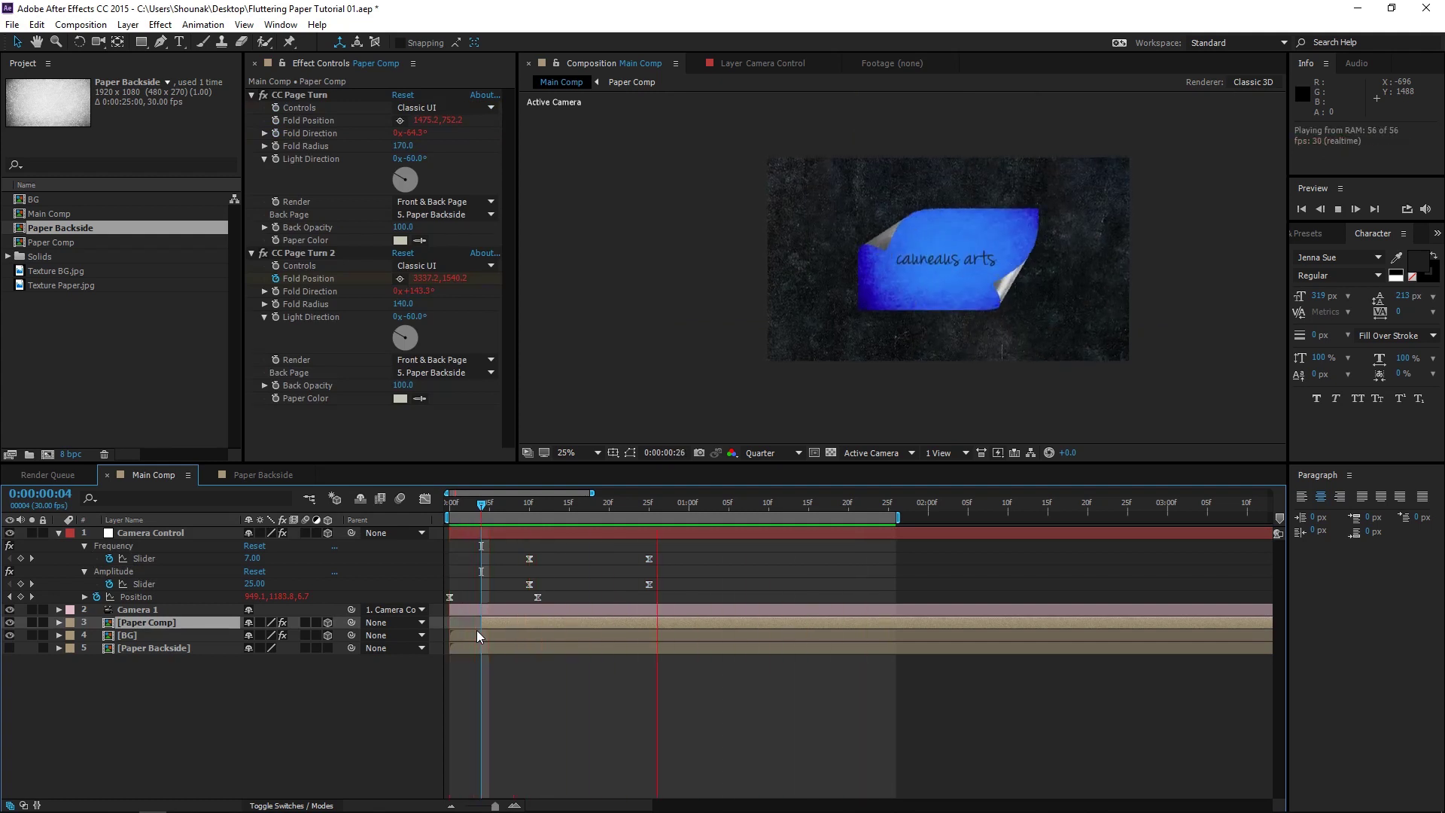
left_click(601, 507)
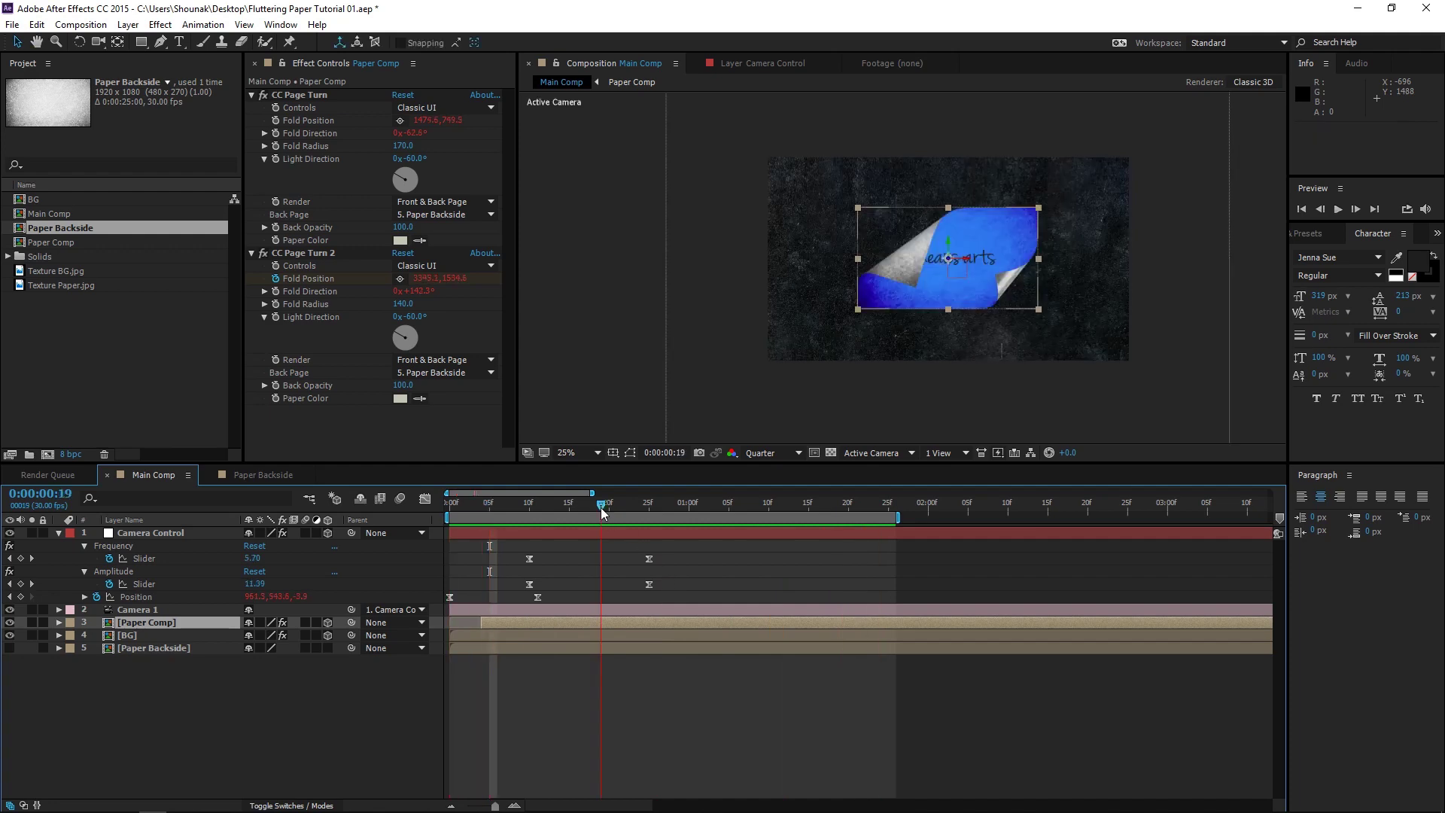
Add Camera Control Position keyframes at frames 18 and 29, with Z raised to 481 at 29, then preview.
key("space")
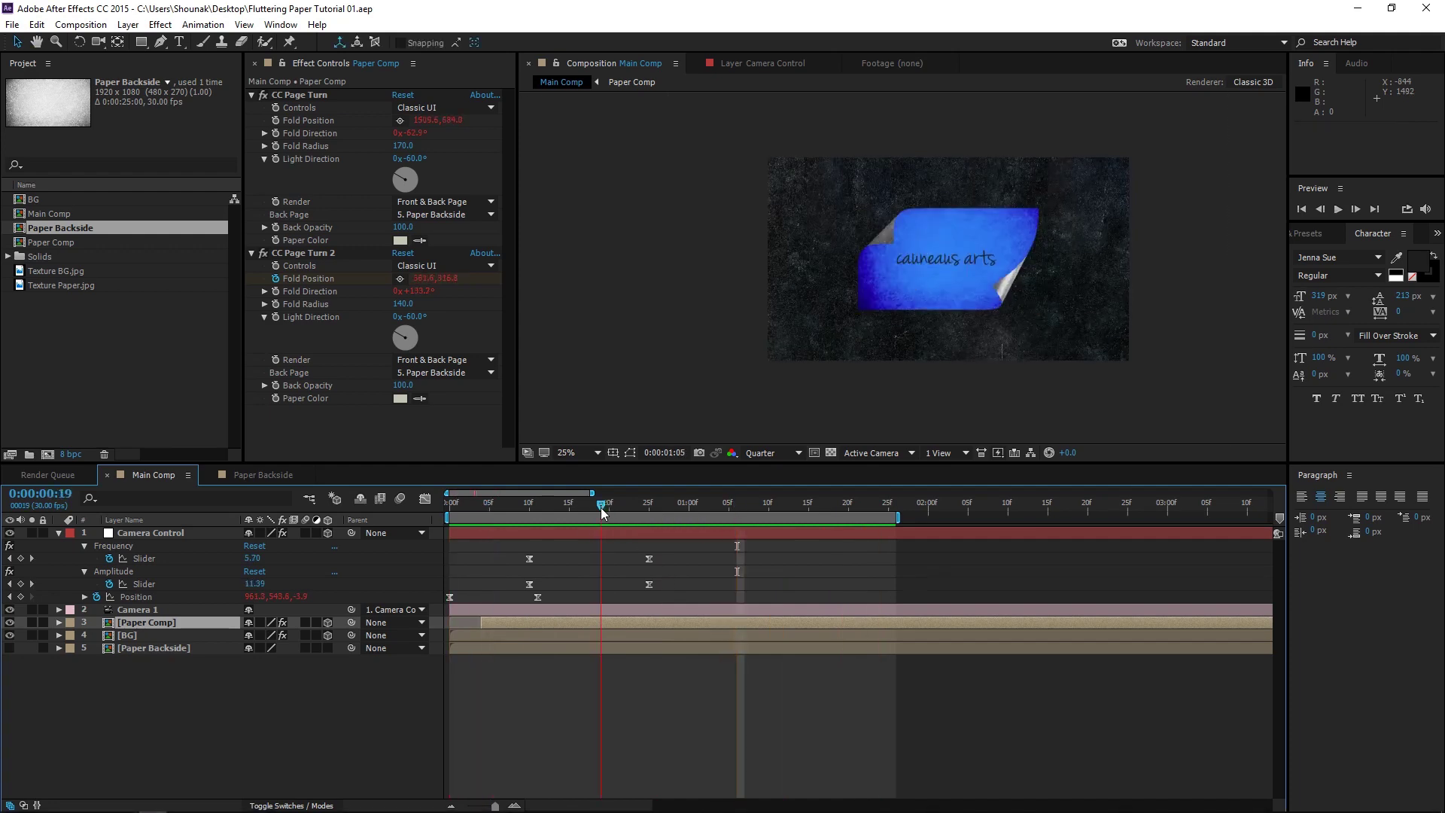
key("space")
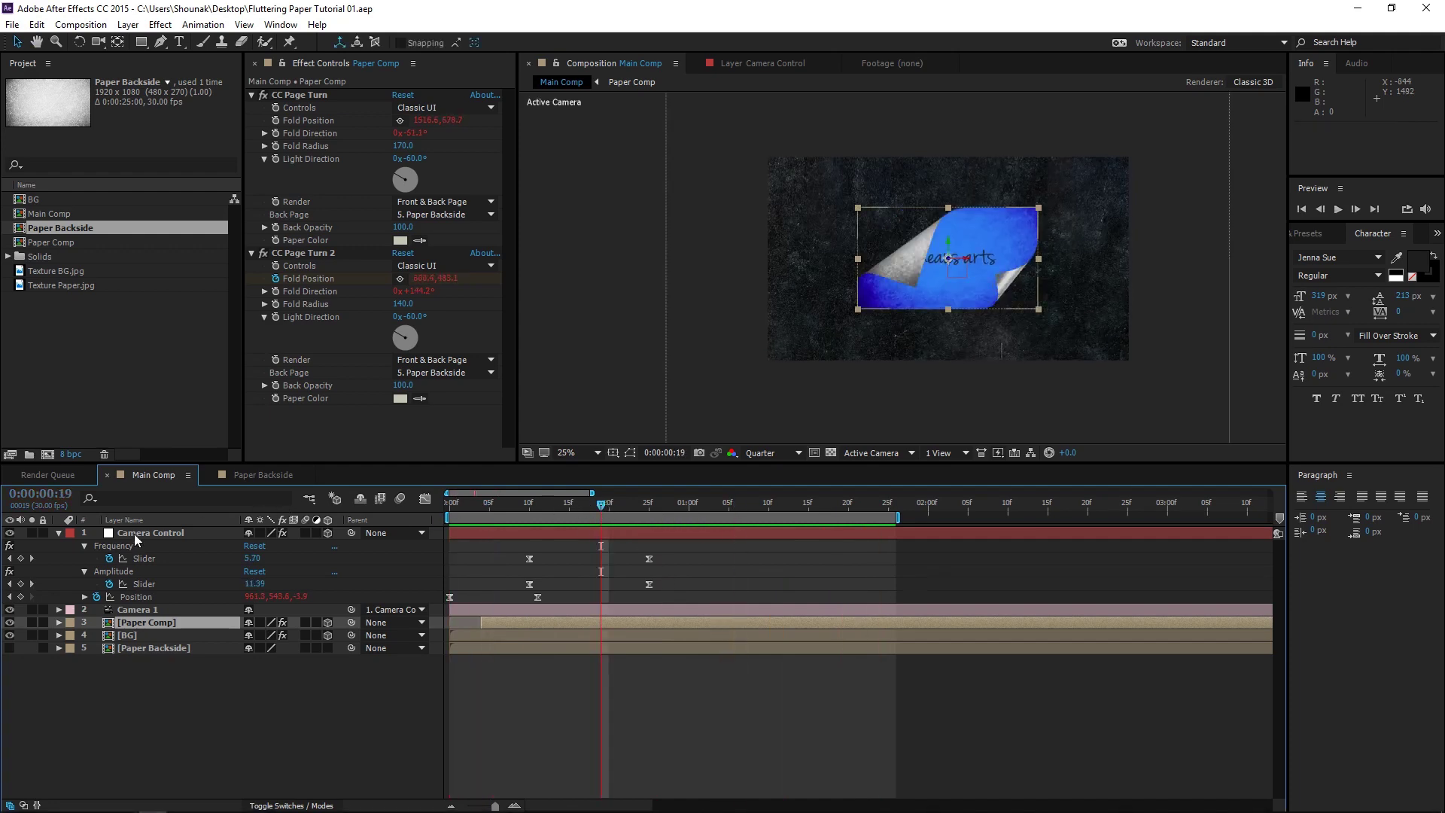
left_click(140, 533)
key("u")
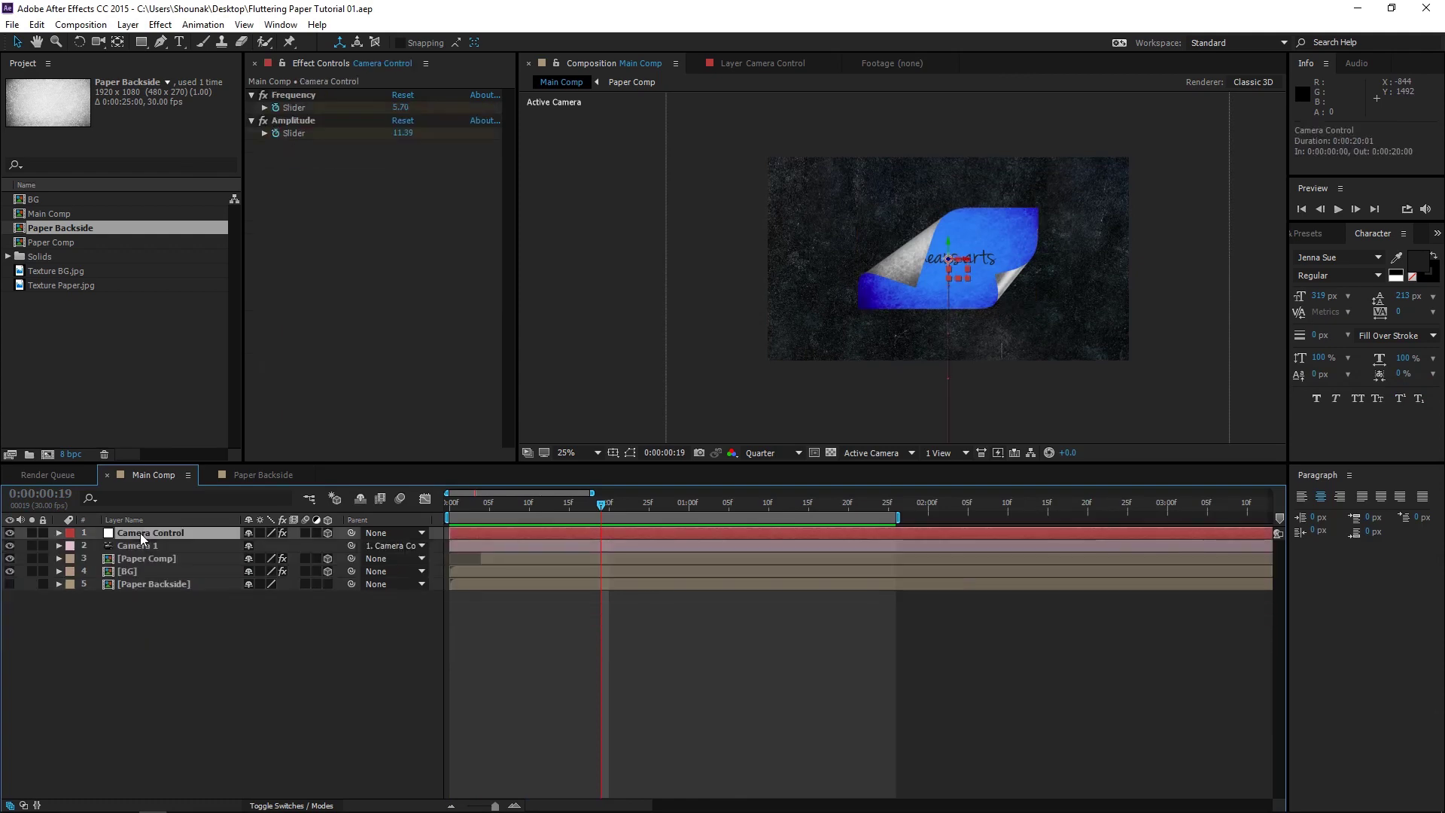
key("p")
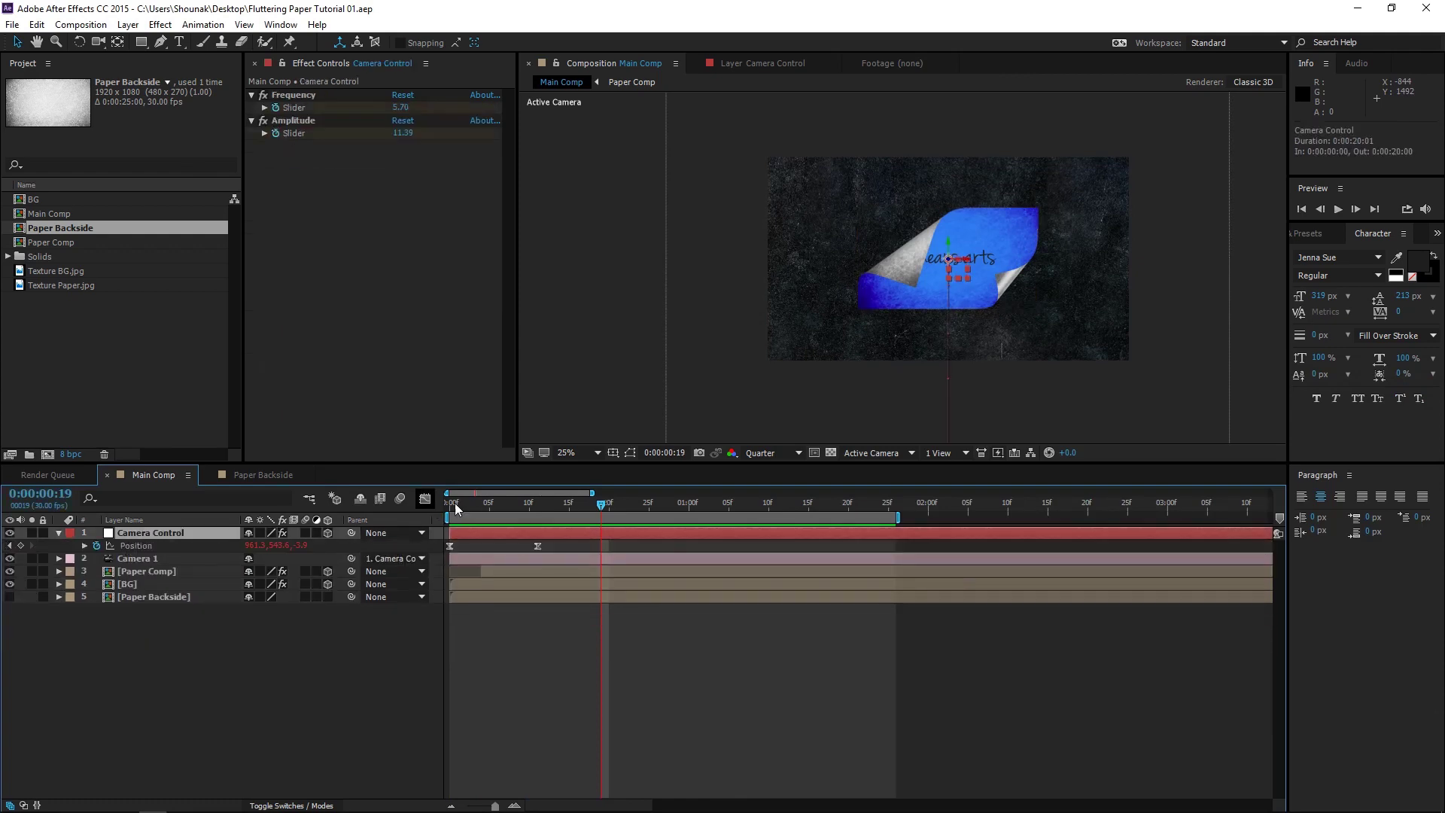
left_click_drag(543, 507, 683, 508)
left_click(20, 546)
left_click(21, 545)
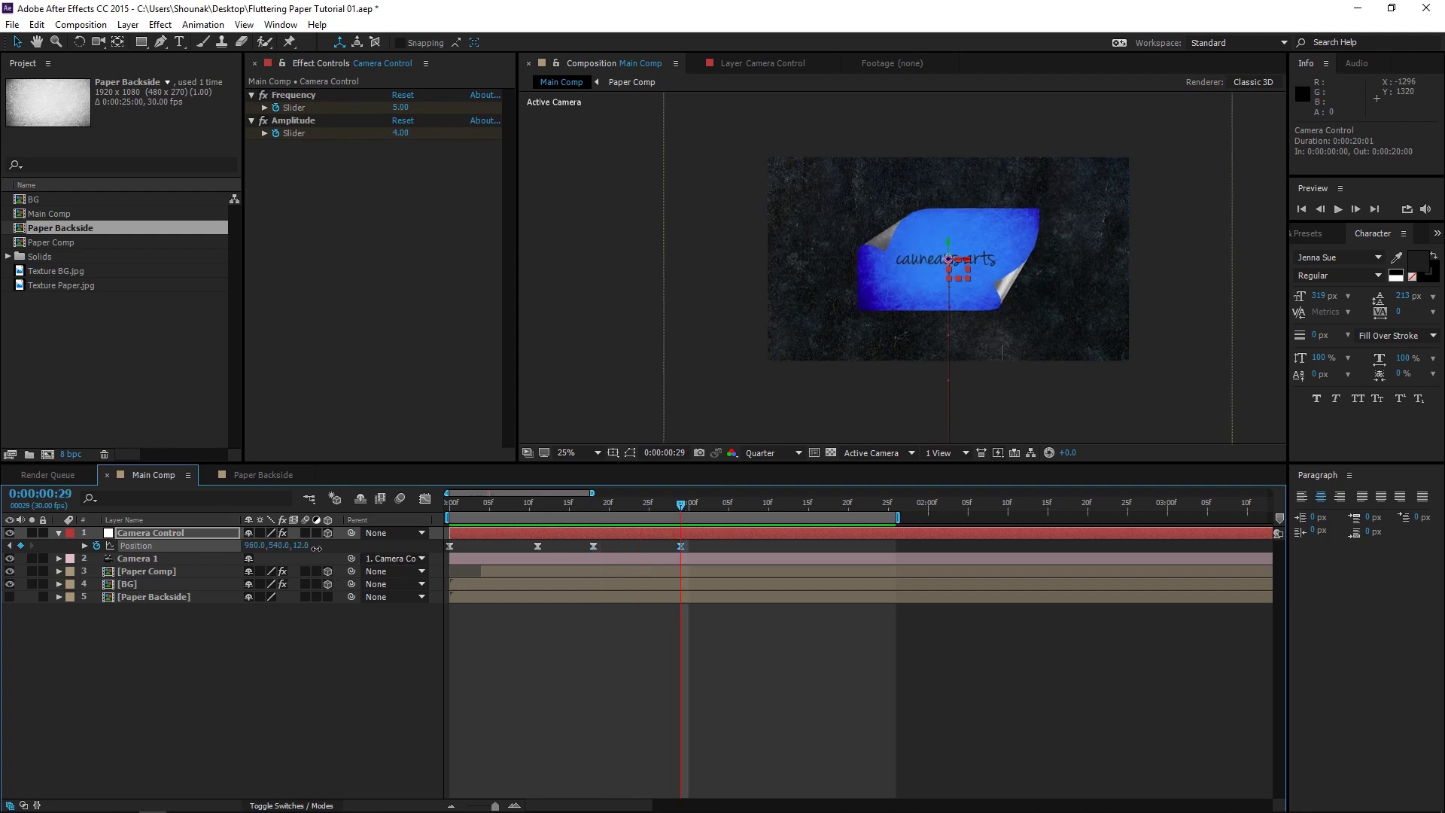
left_click_drag(317, 548, 684, 545)
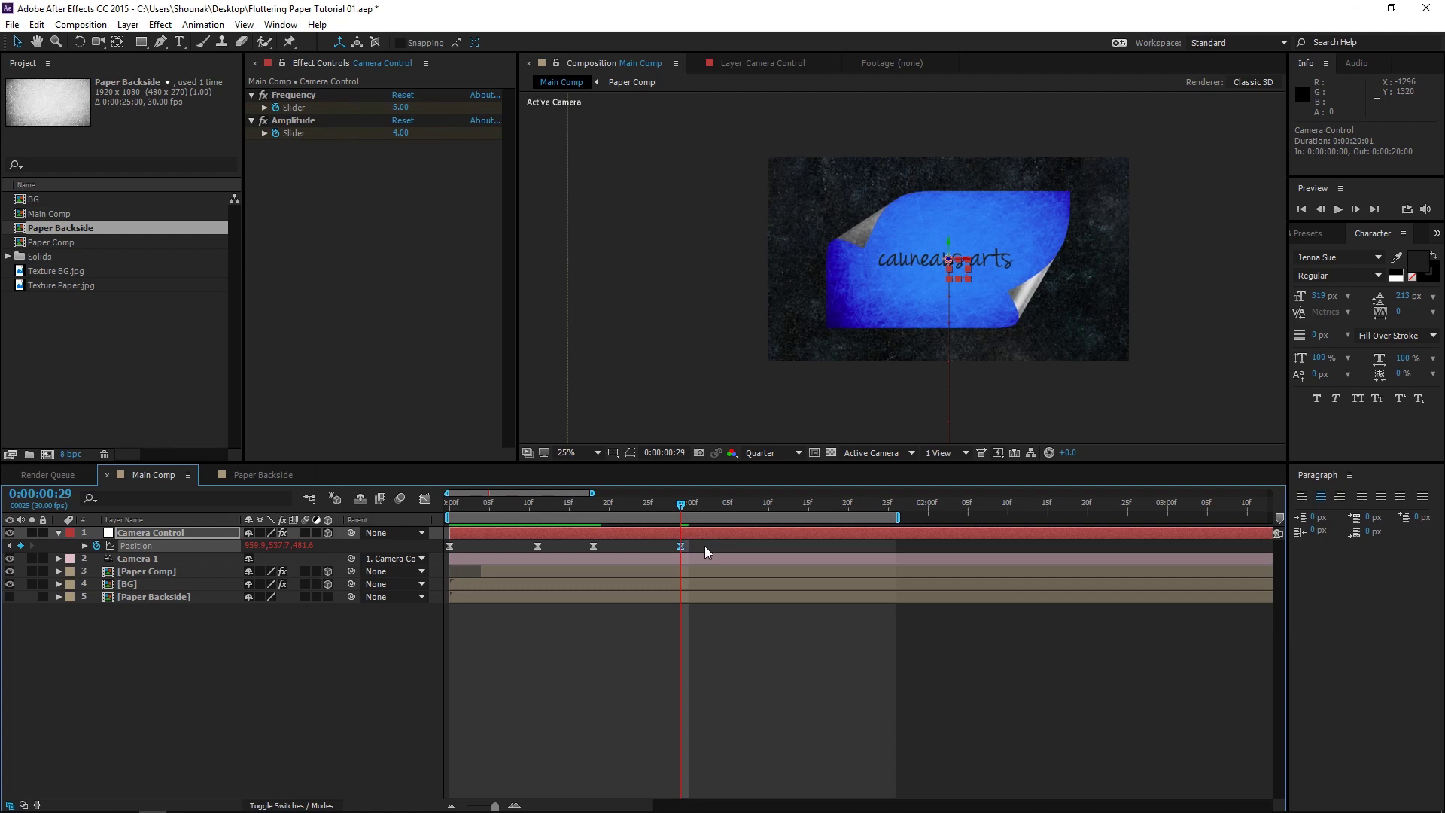
key("space")
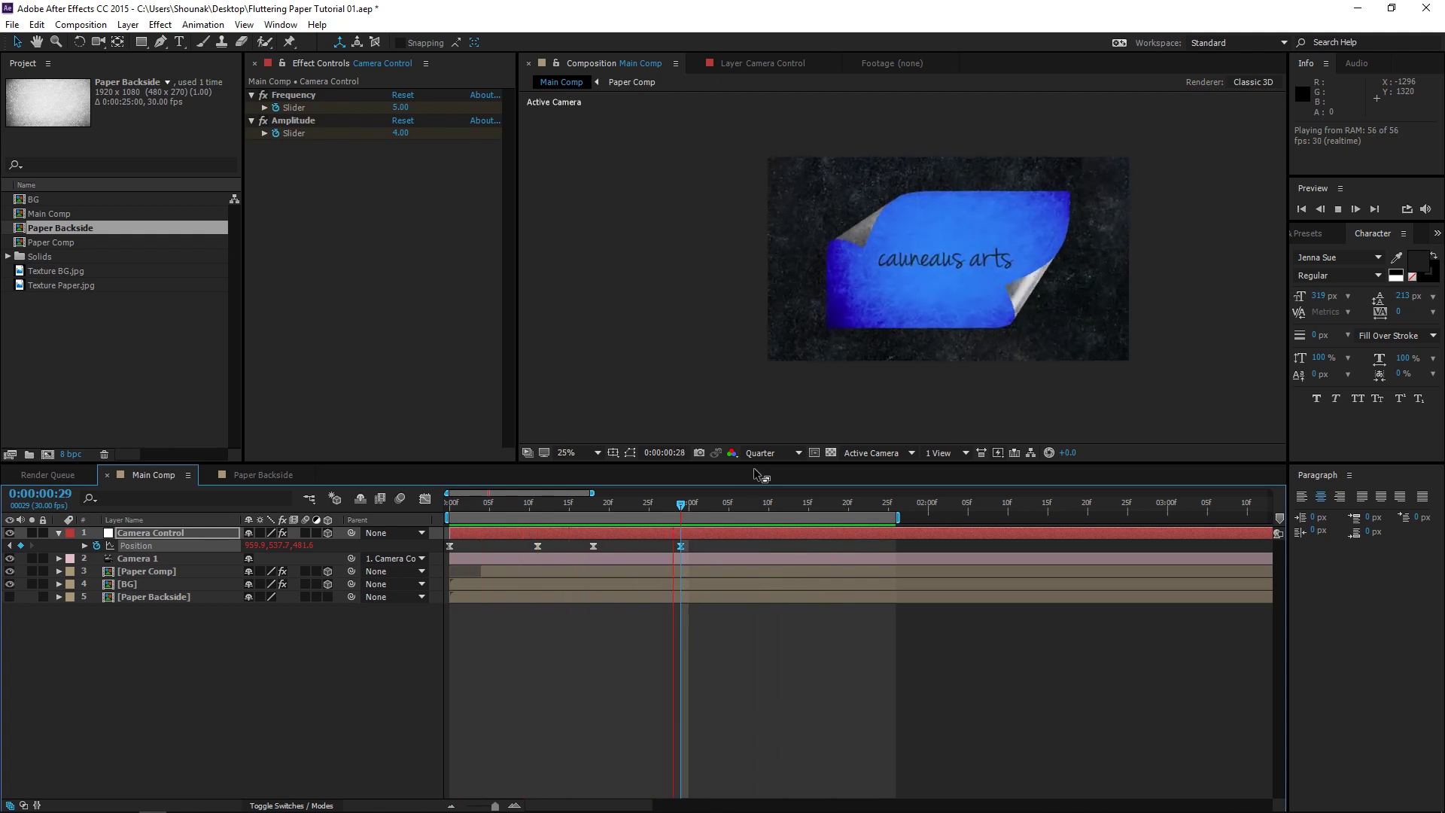
Keyframe Camera Control Z Rotation from 0° at frame 17 to 7° at frame 29 with Easy Ease.
key("space")
left_click(679, 503)
key("r")
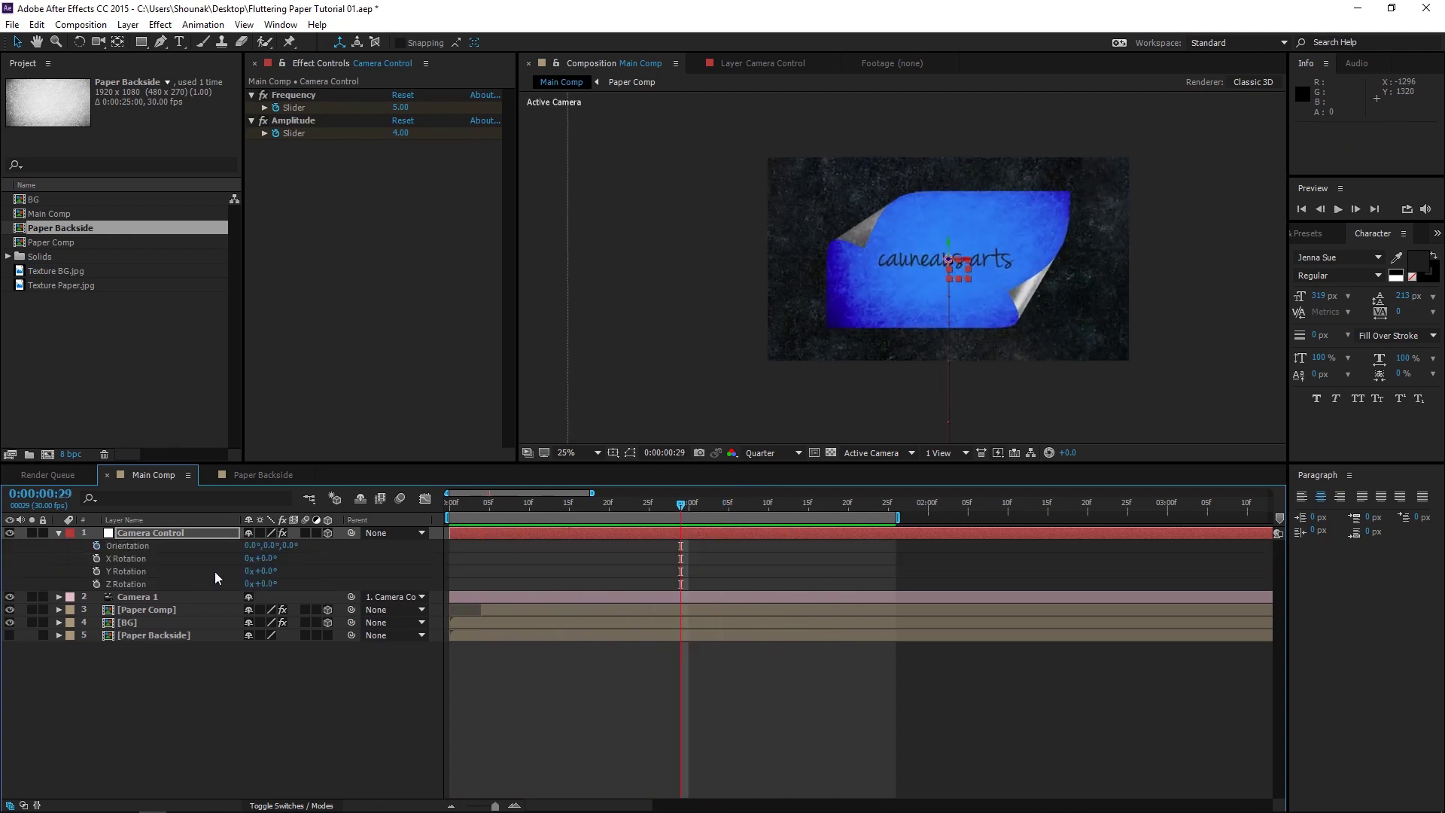
left_click(95, 584)
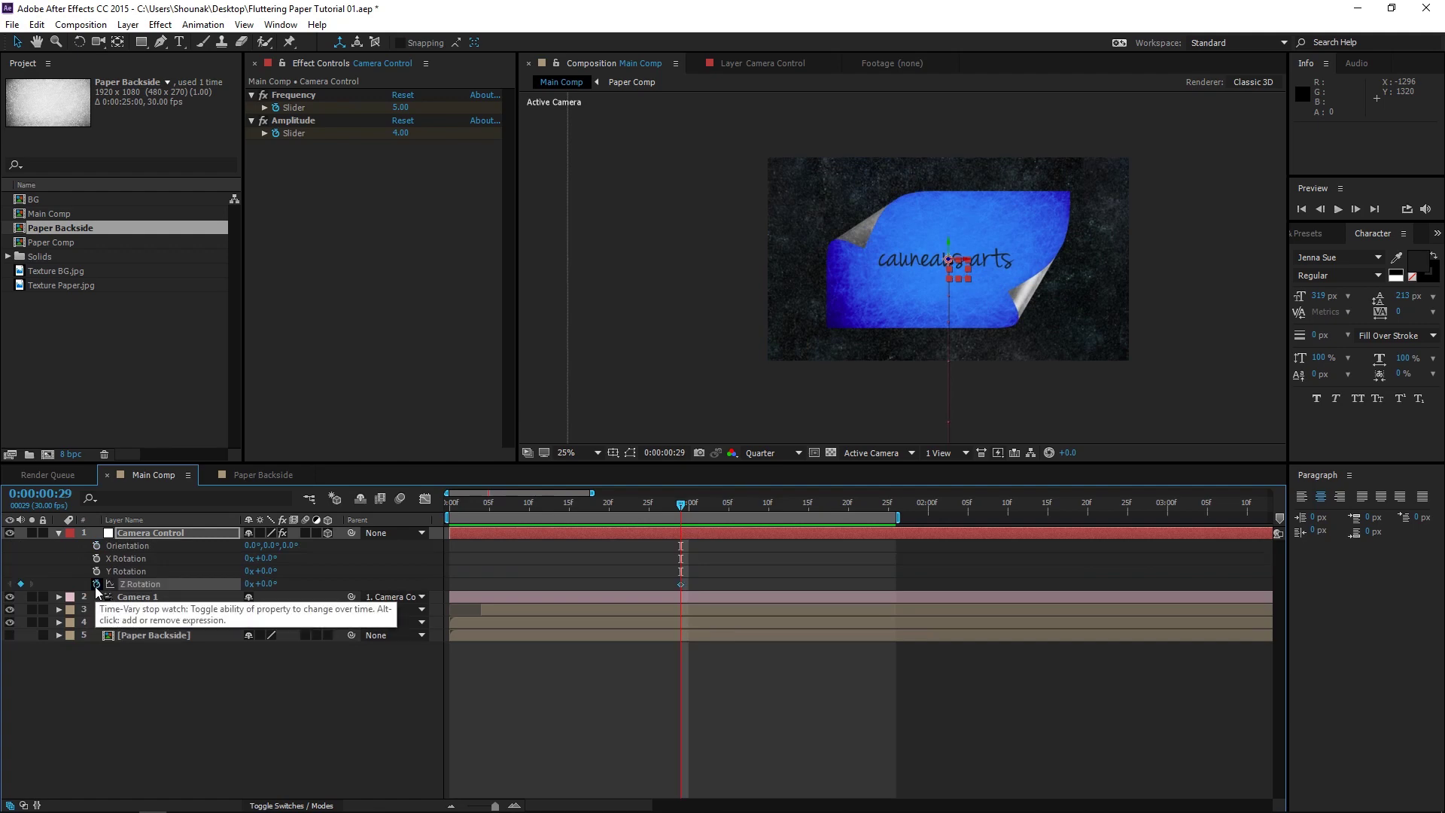
key("u")
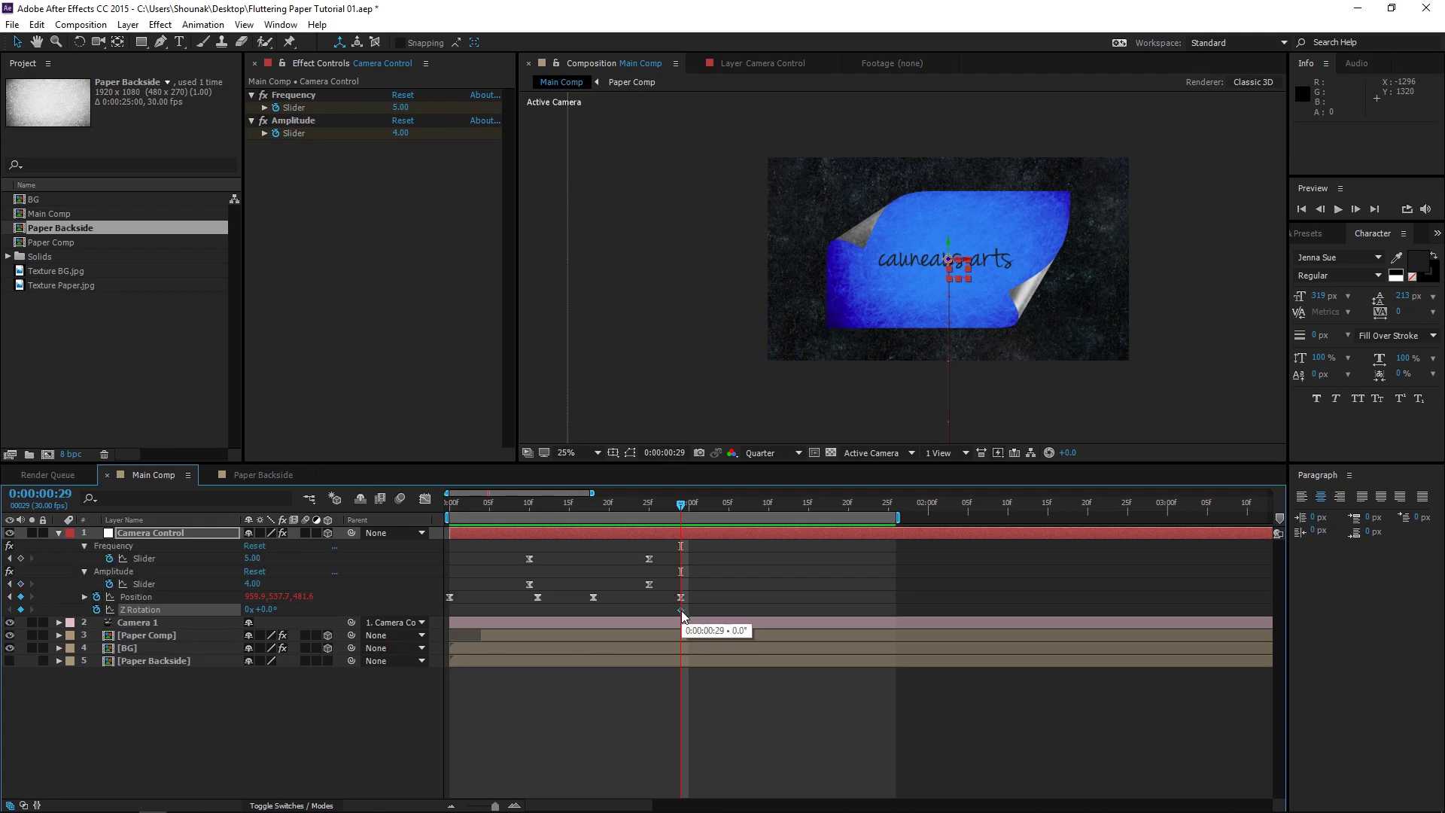
left_click_drag(682, 611, 584, 611)
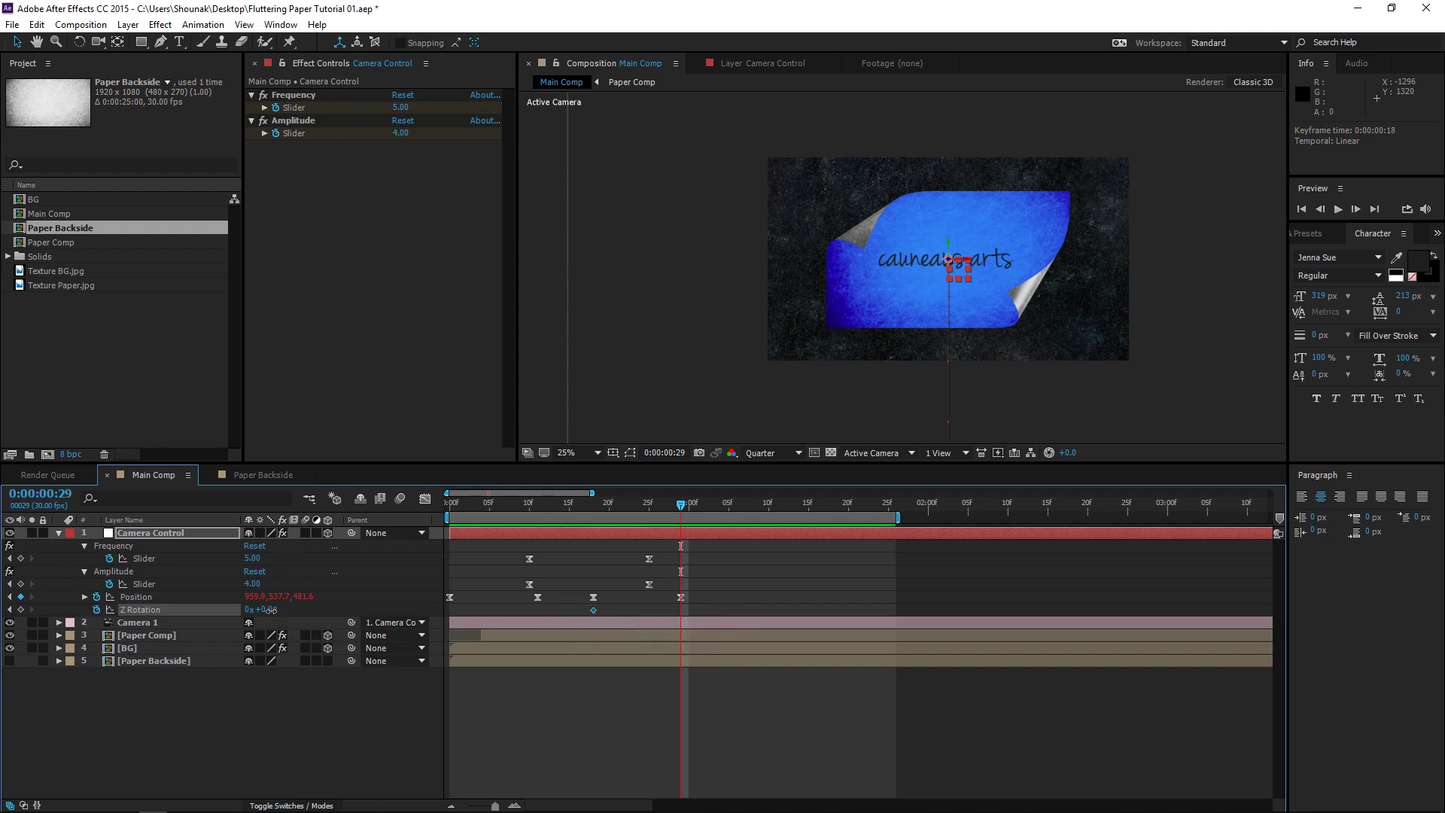
left_click_drag(273, 609, 276, 609)
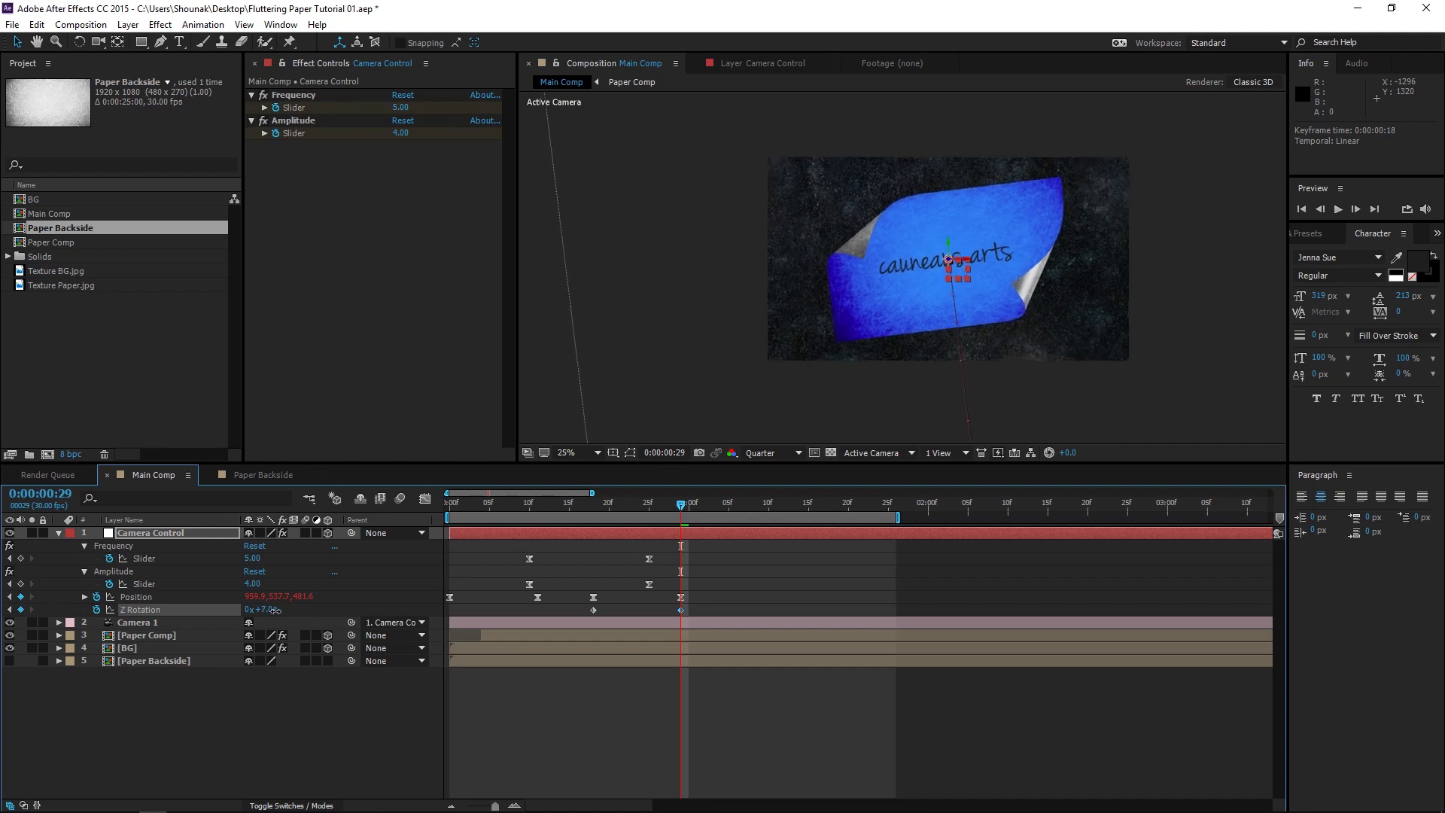
left_click_drag(722, 609, 543, 635)
key("F9")
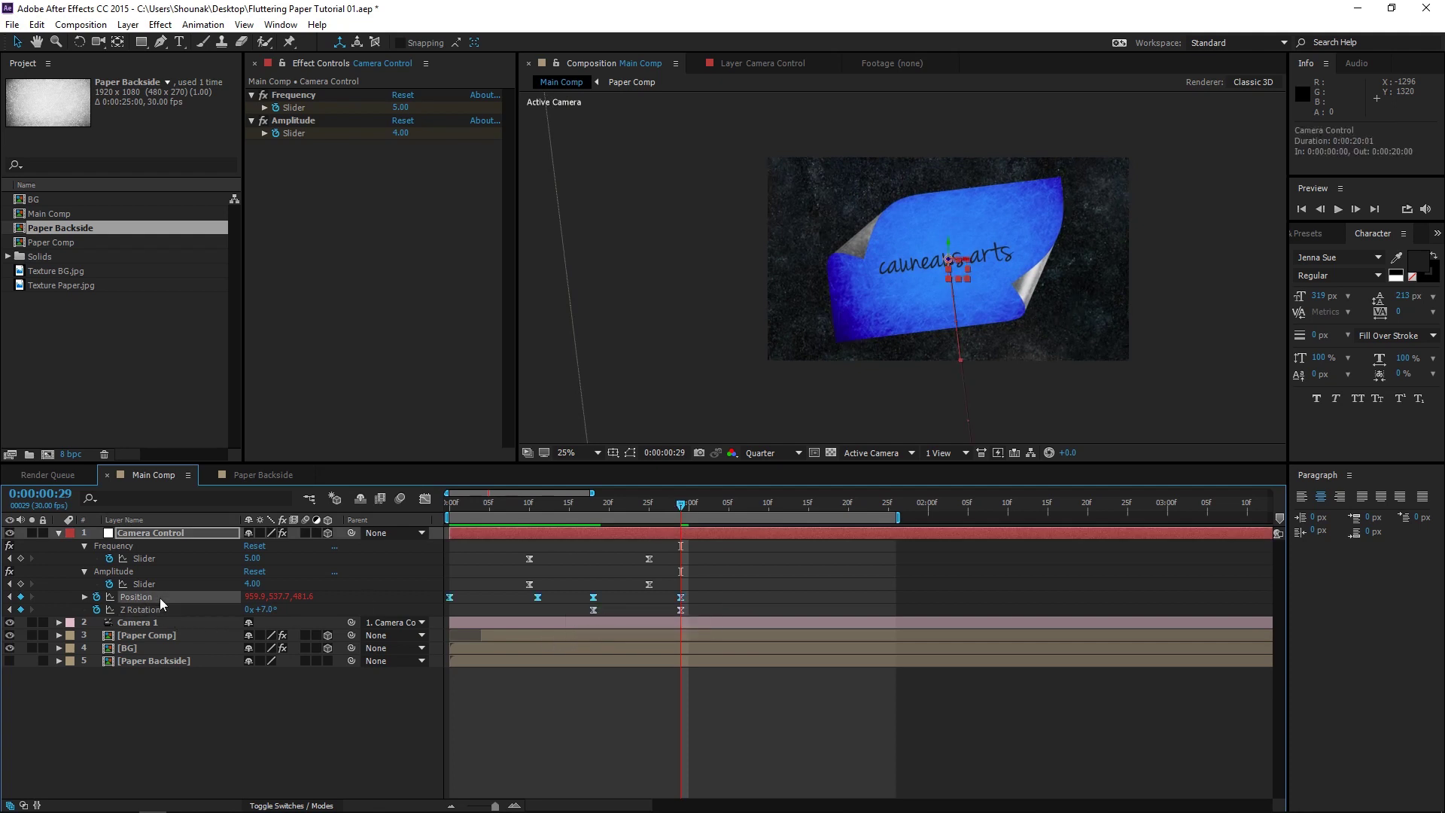
Lengthen the Camera Control Position keyframe's easing influence in the speed graph, then preview.
left_click(426, 500)
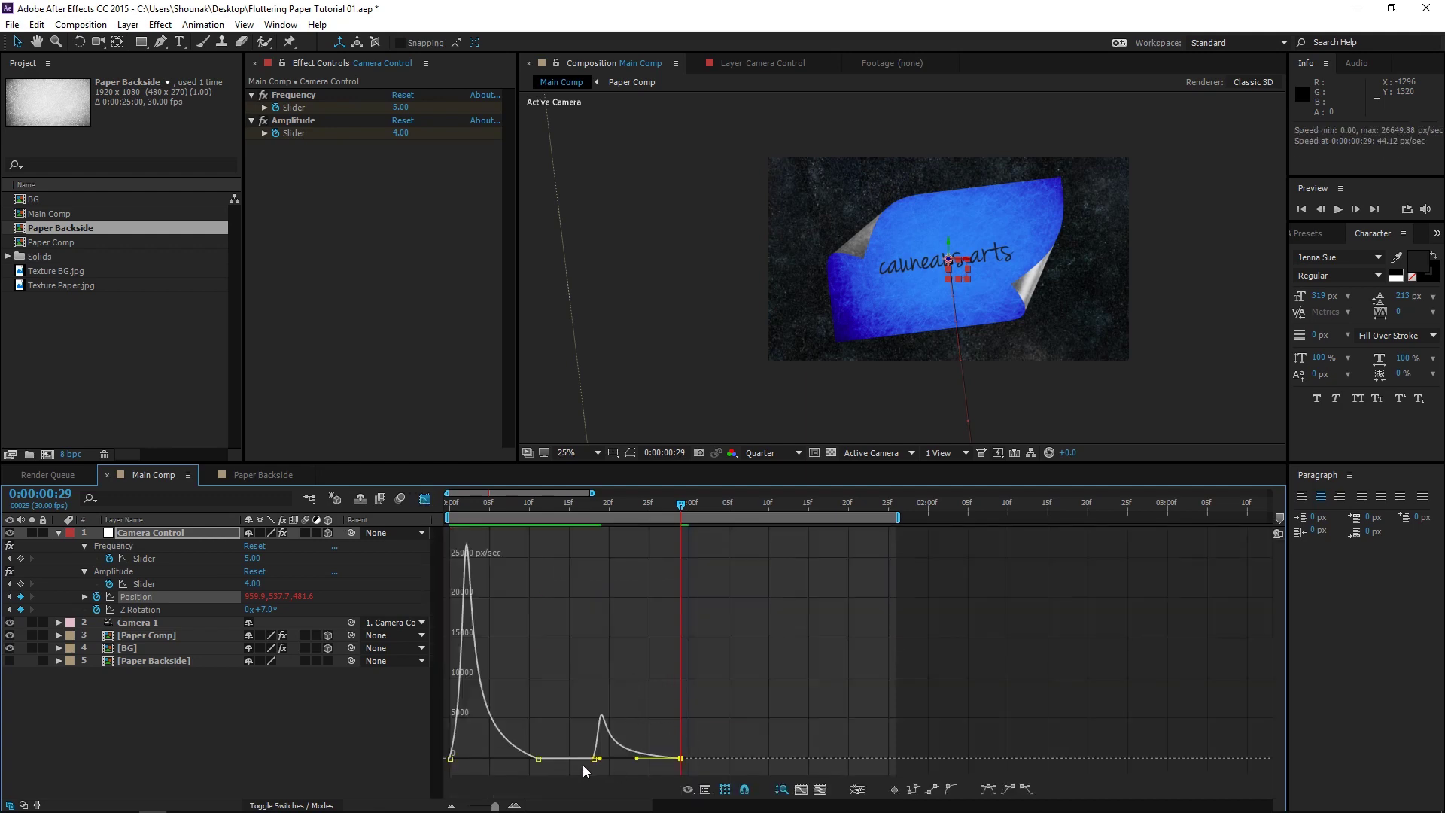
left_click_drag(622, 765, 645, 764)
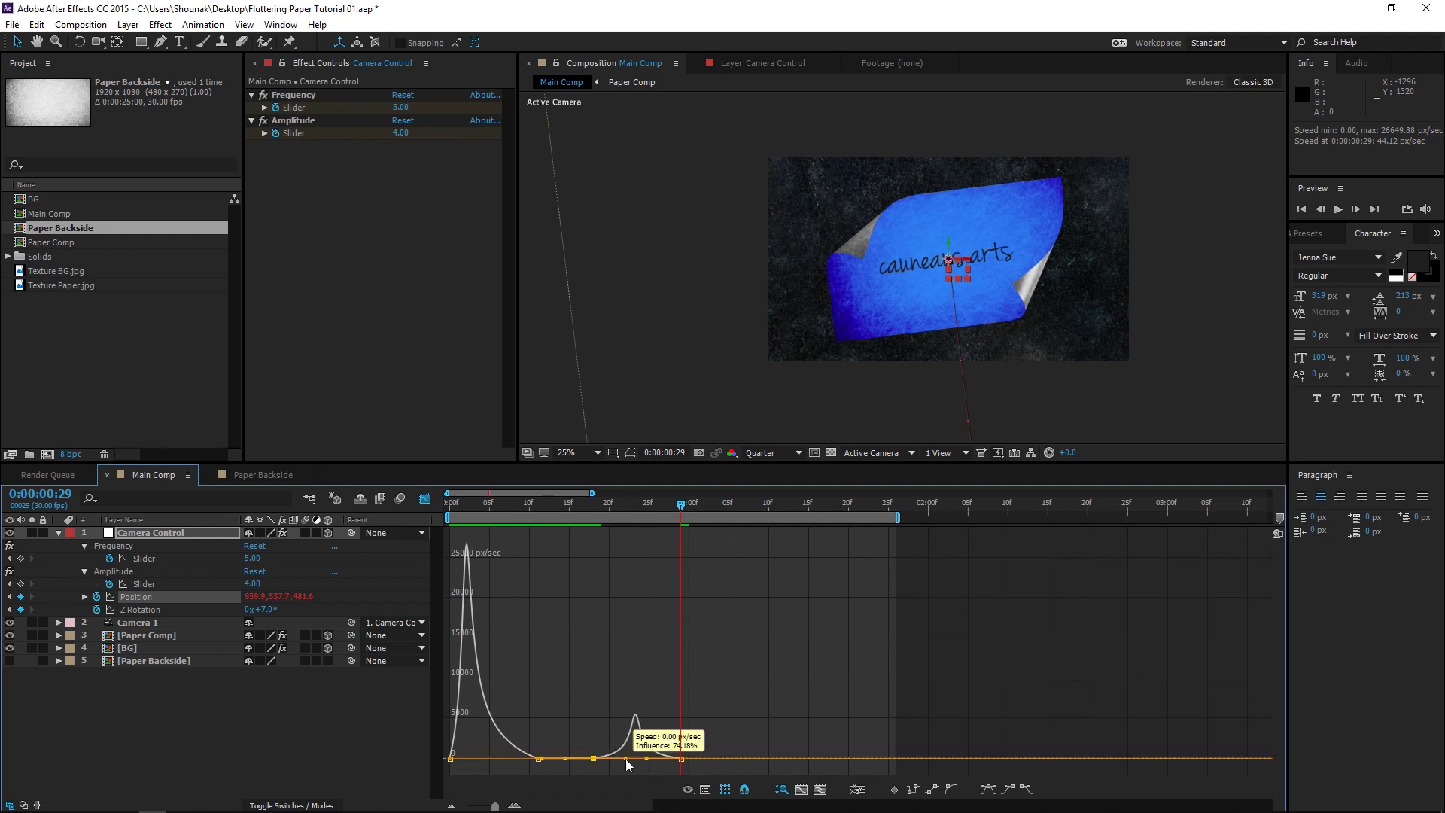
left_click(140, 610)
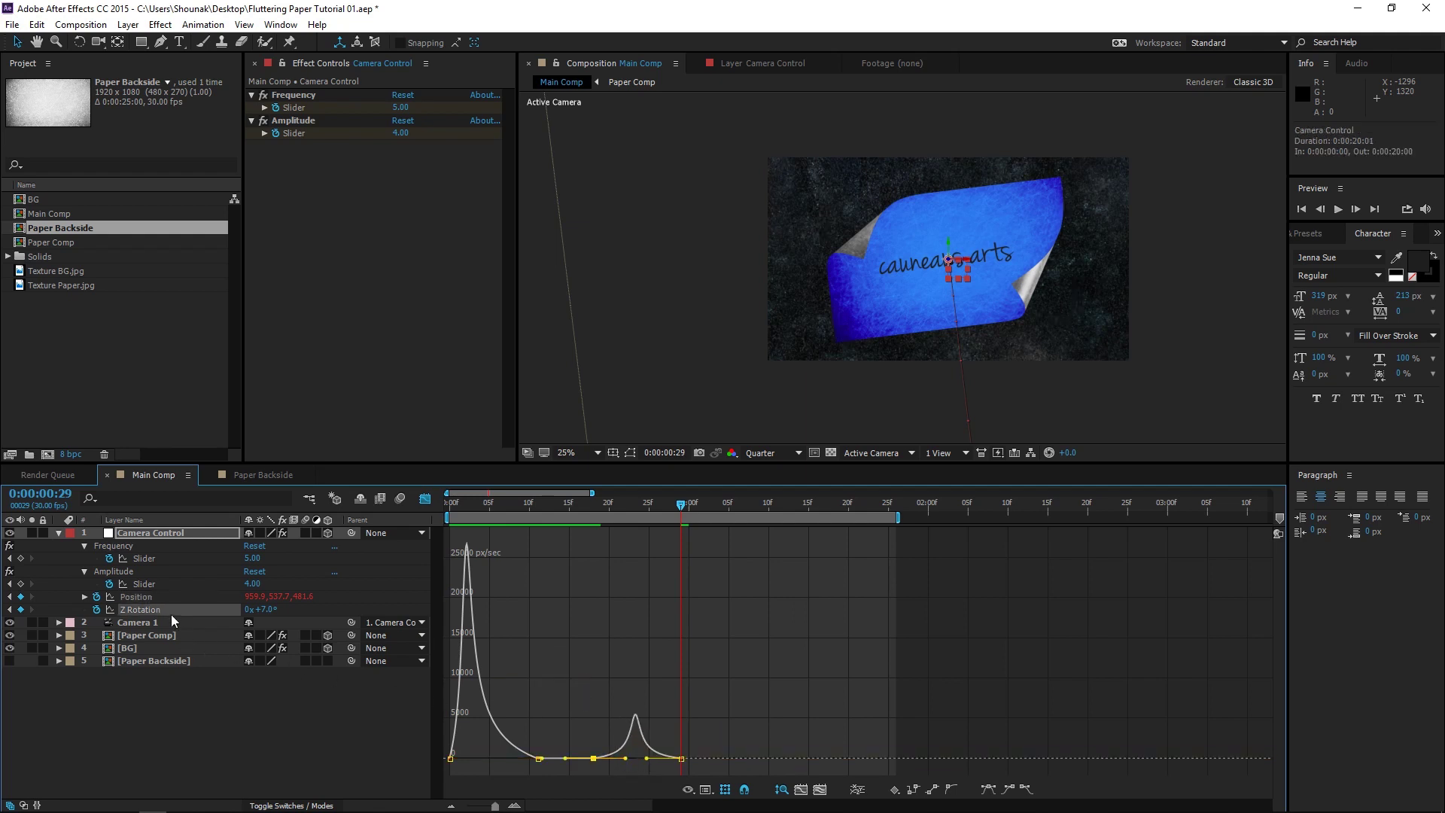
left_click_drag(564, 778, 627, 762)
left_click(425, 499)
key("space")
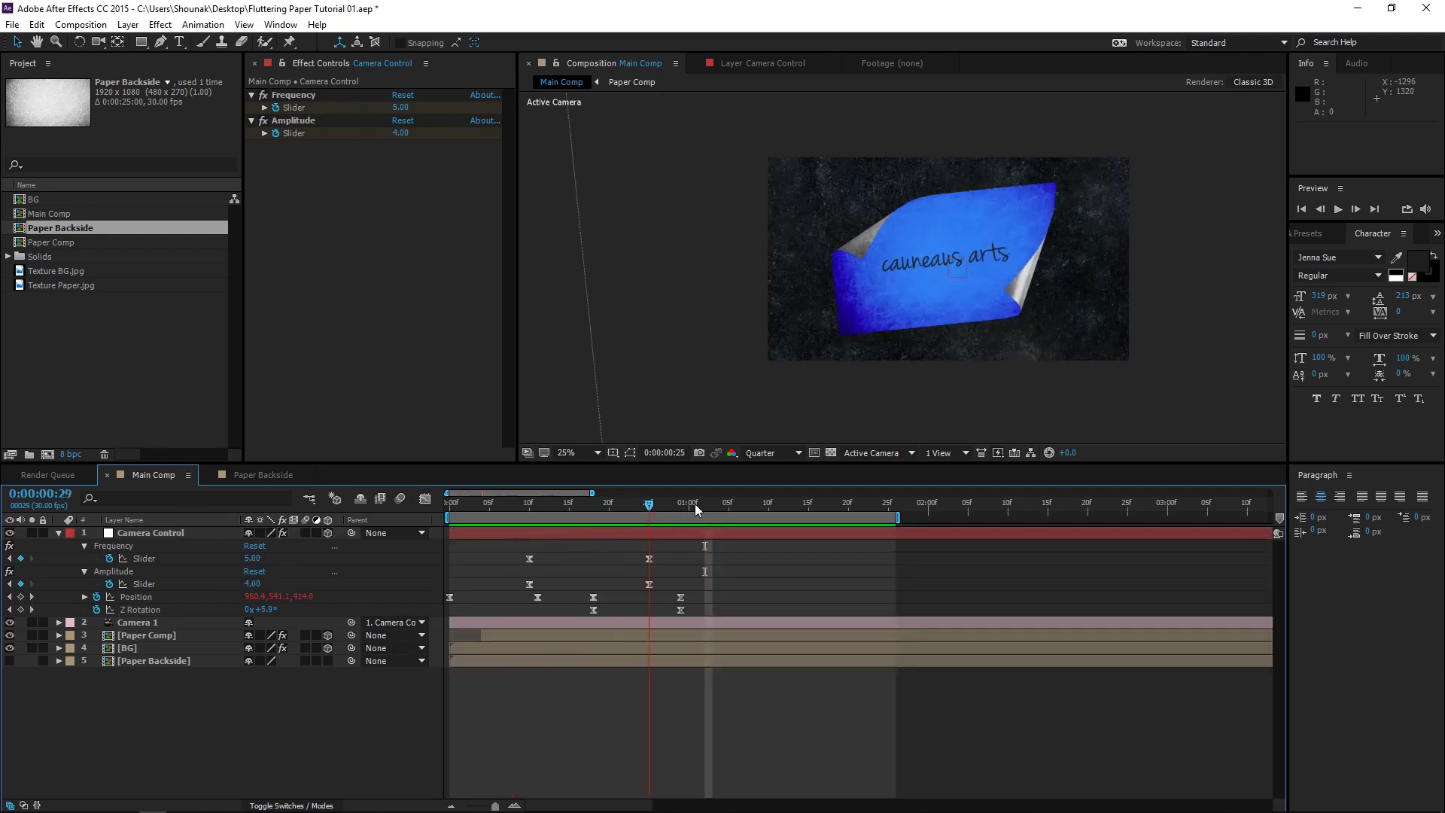
In Paper Comp, apply Hue/Saturation to Texture Paper.jpg and shift Master Hue to 101° for pink.
left_click(168, 650)
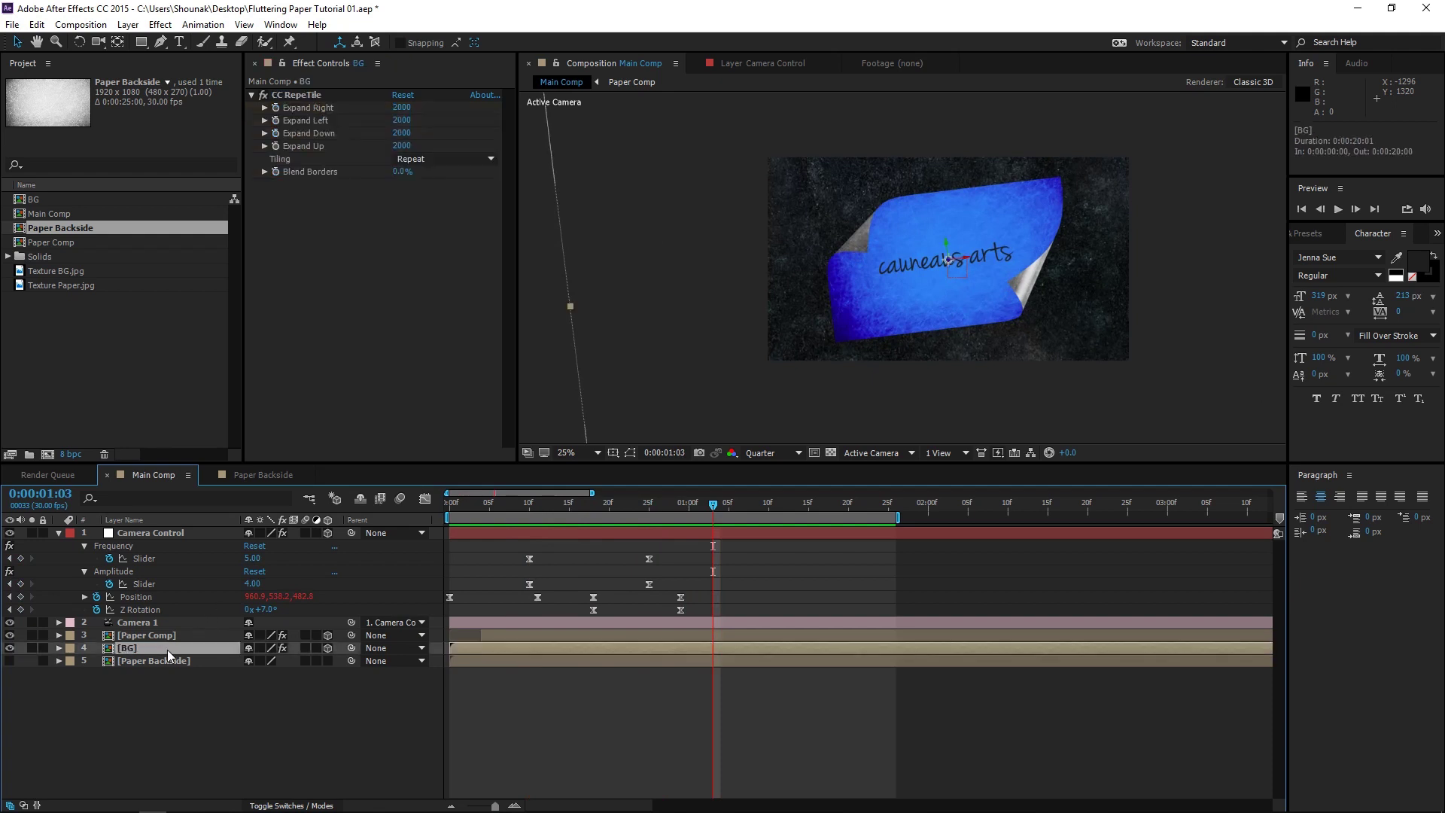
double_click(173, 637)
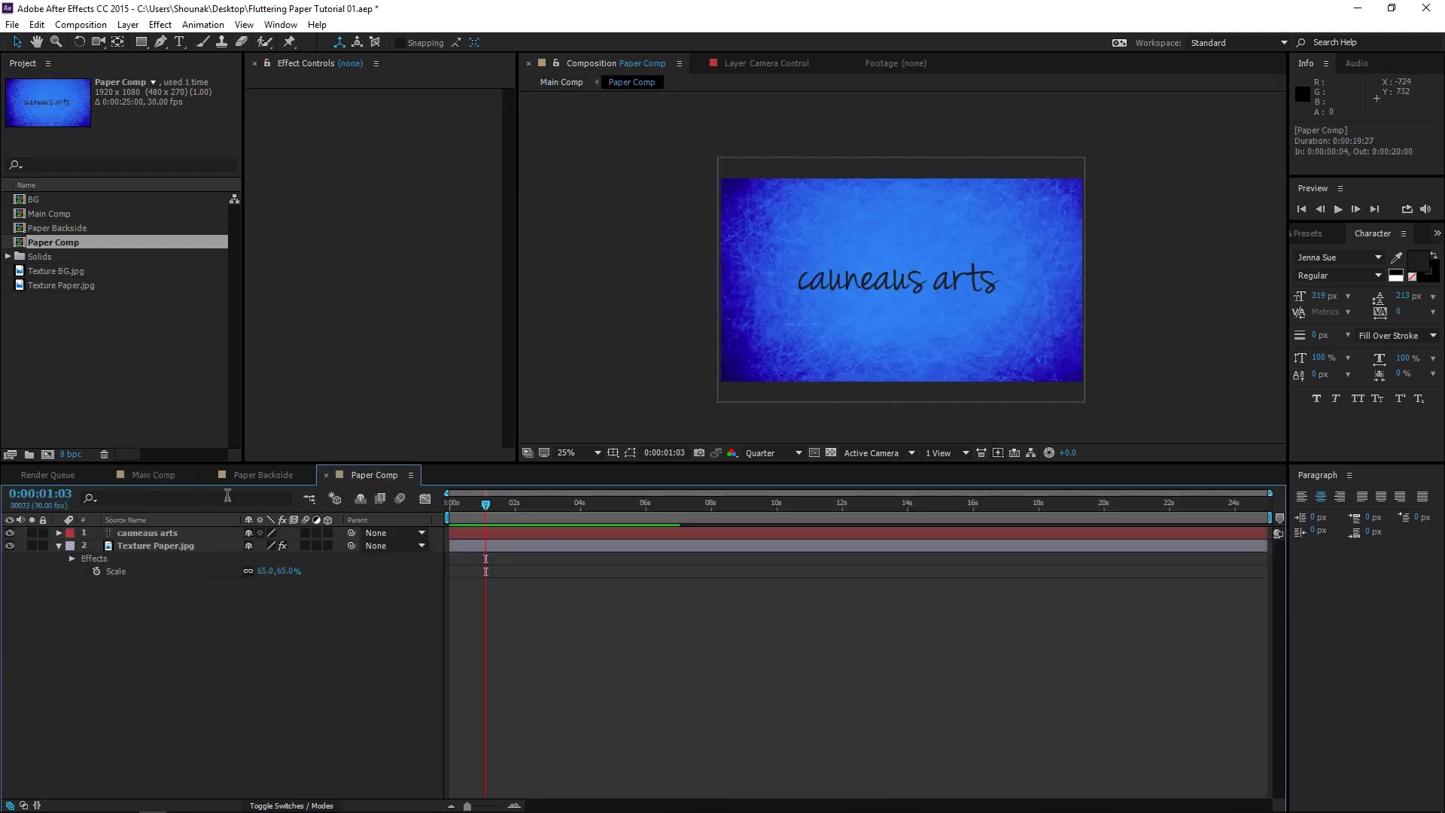
left_click(174, 545)
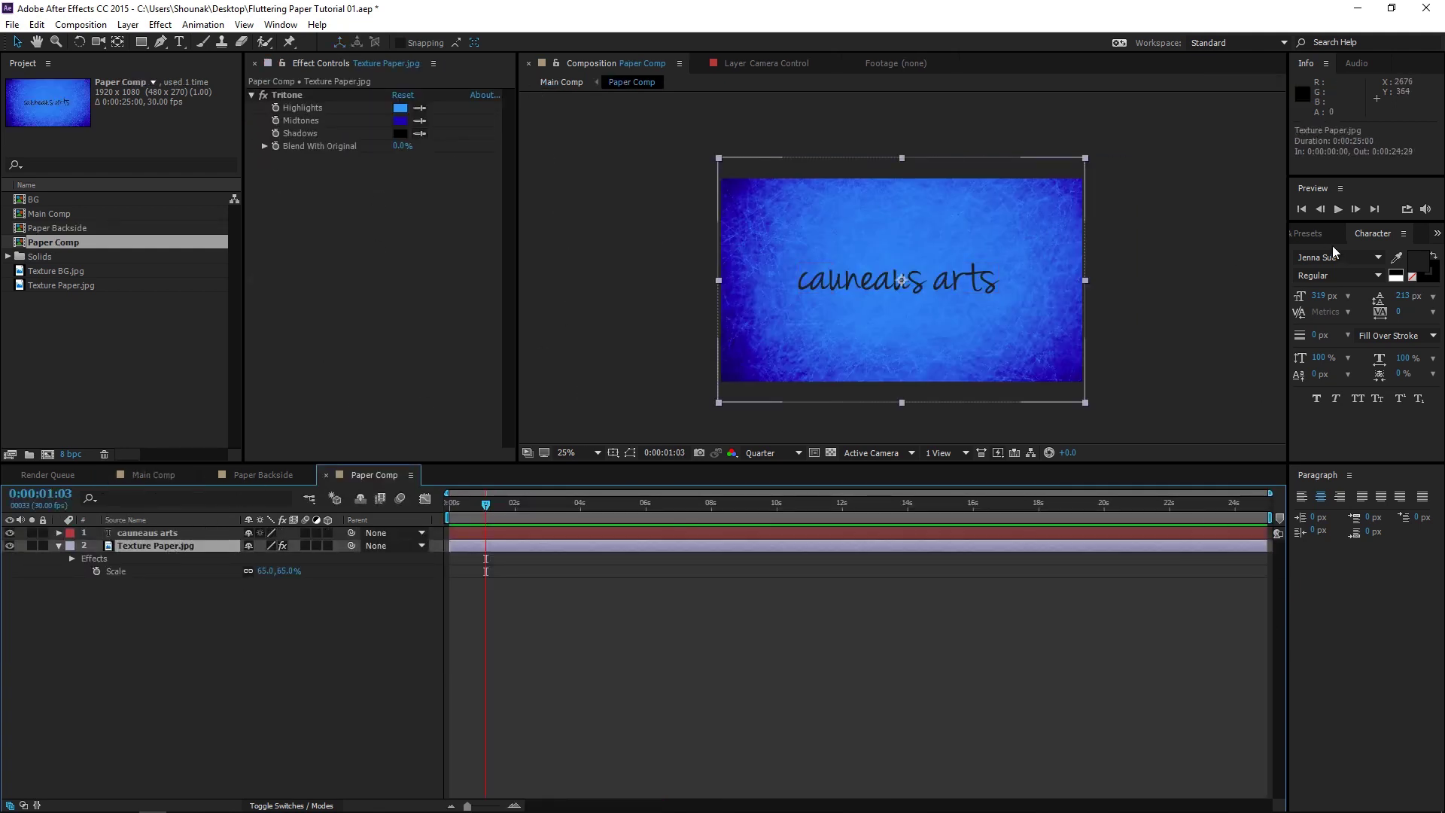
left_click(1313, 234)
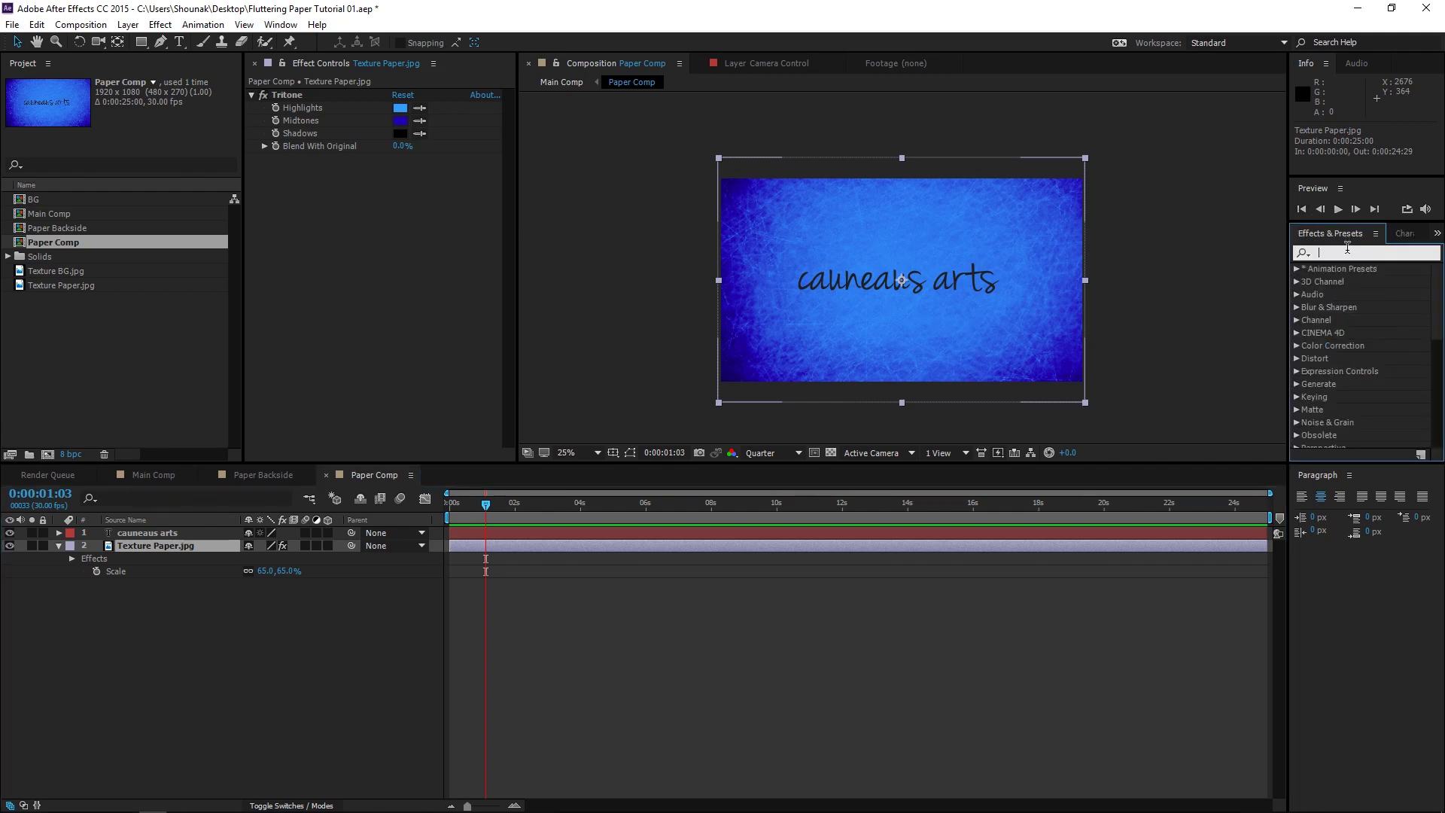
left_click(1347, 252)
type("hue")
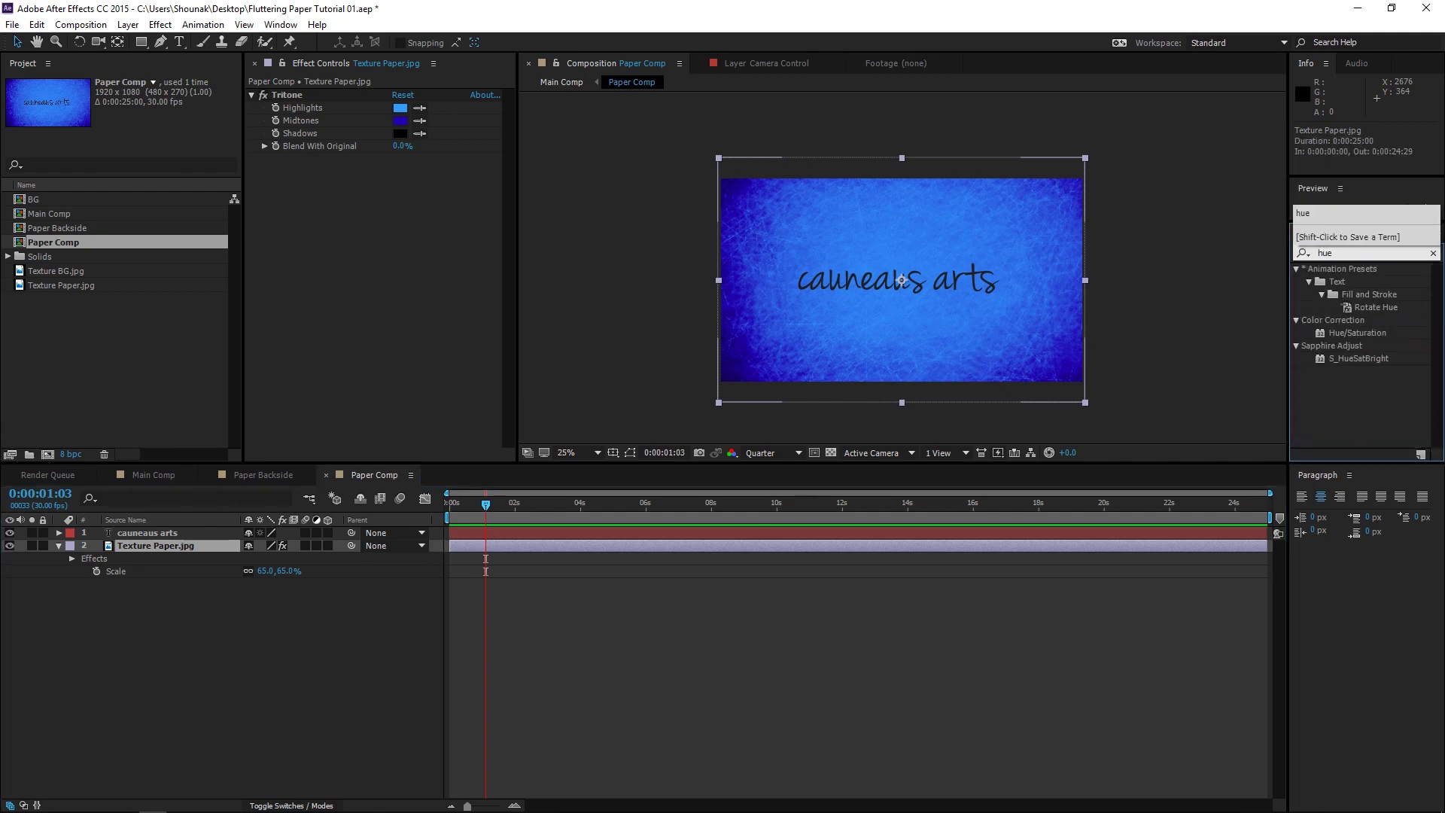
left_click_drag(1372, 335, 391, 303)
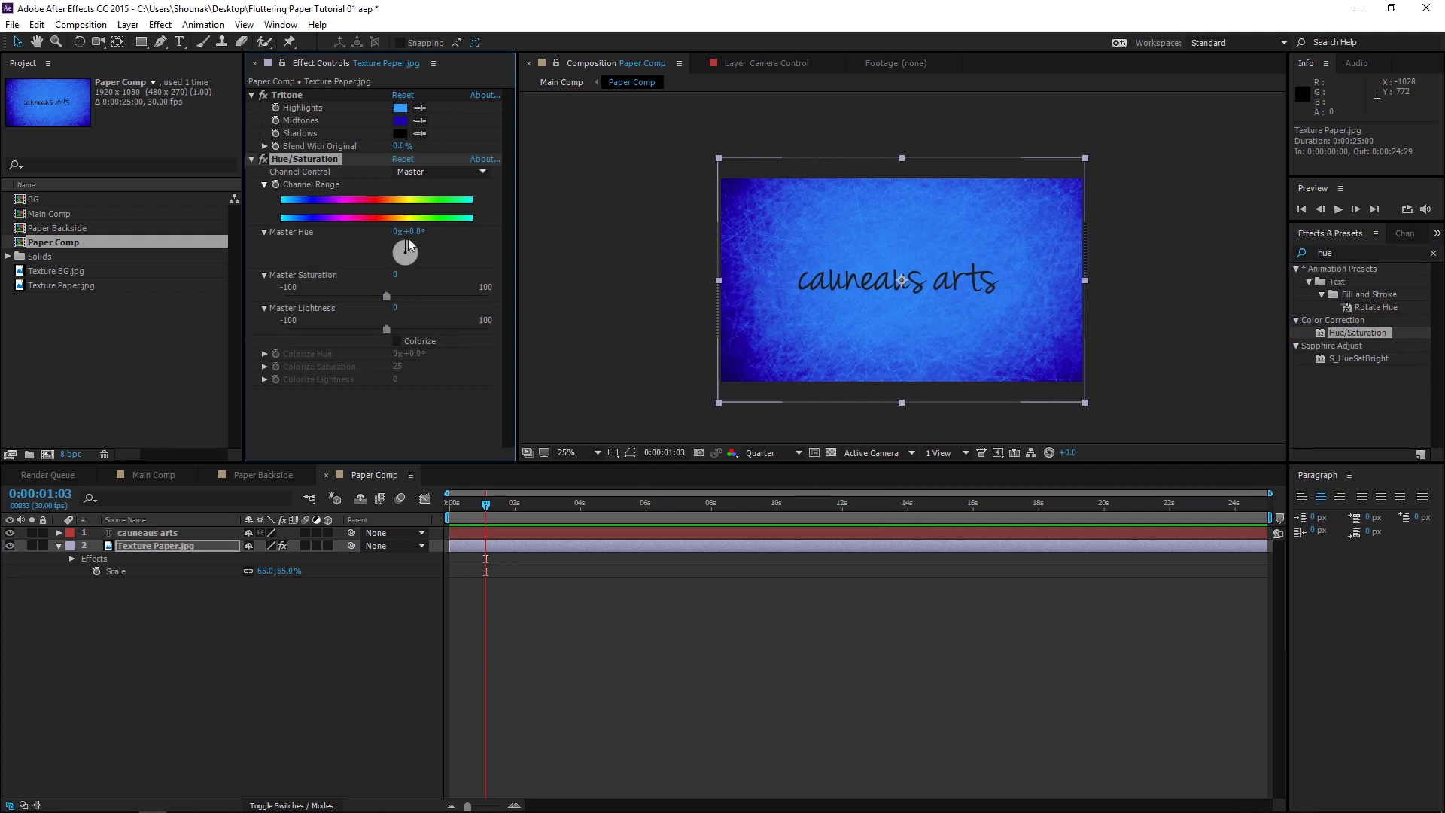
left_click_drag(422, 231, 484, 231)
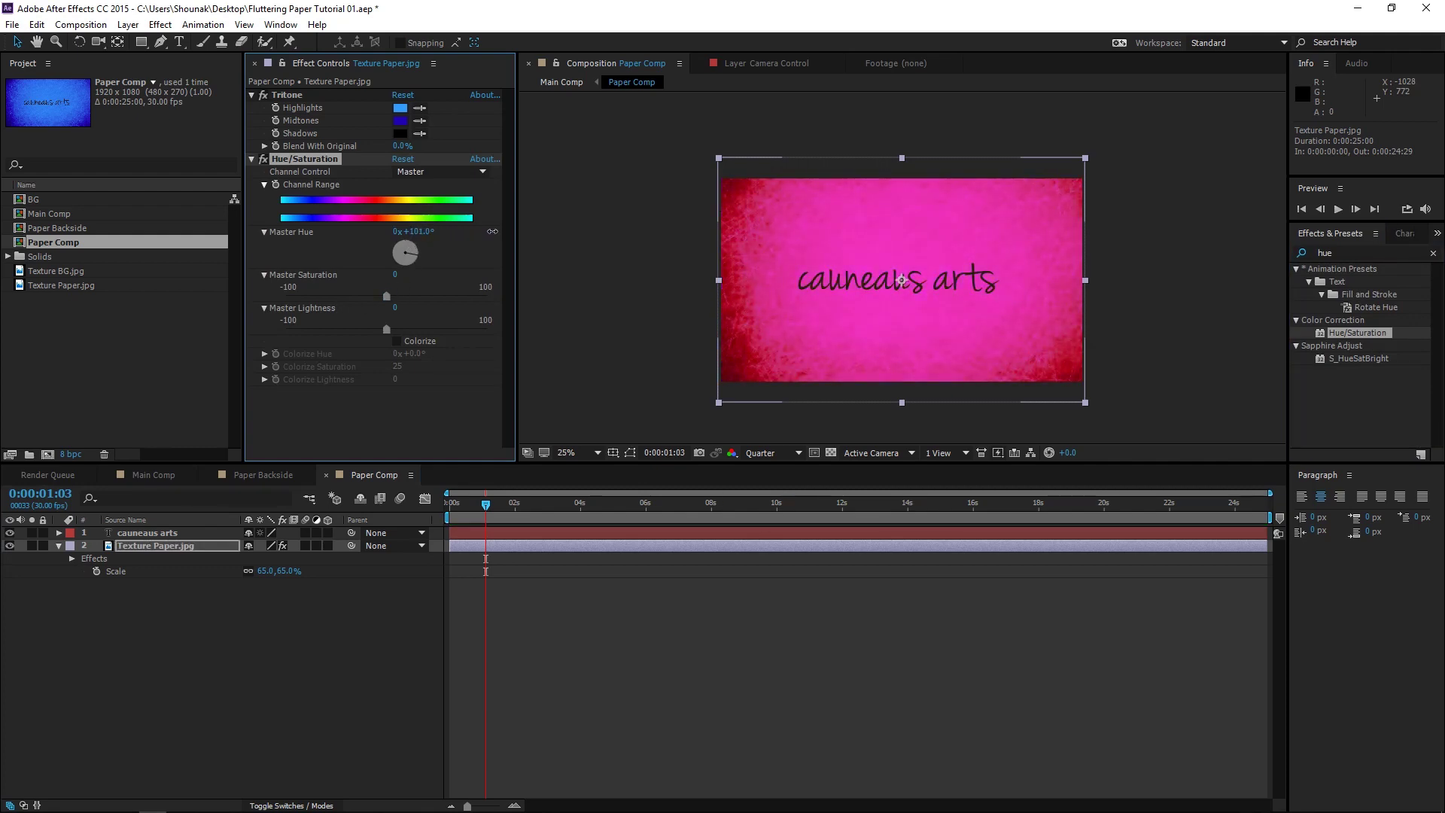
left_click(154, 475)
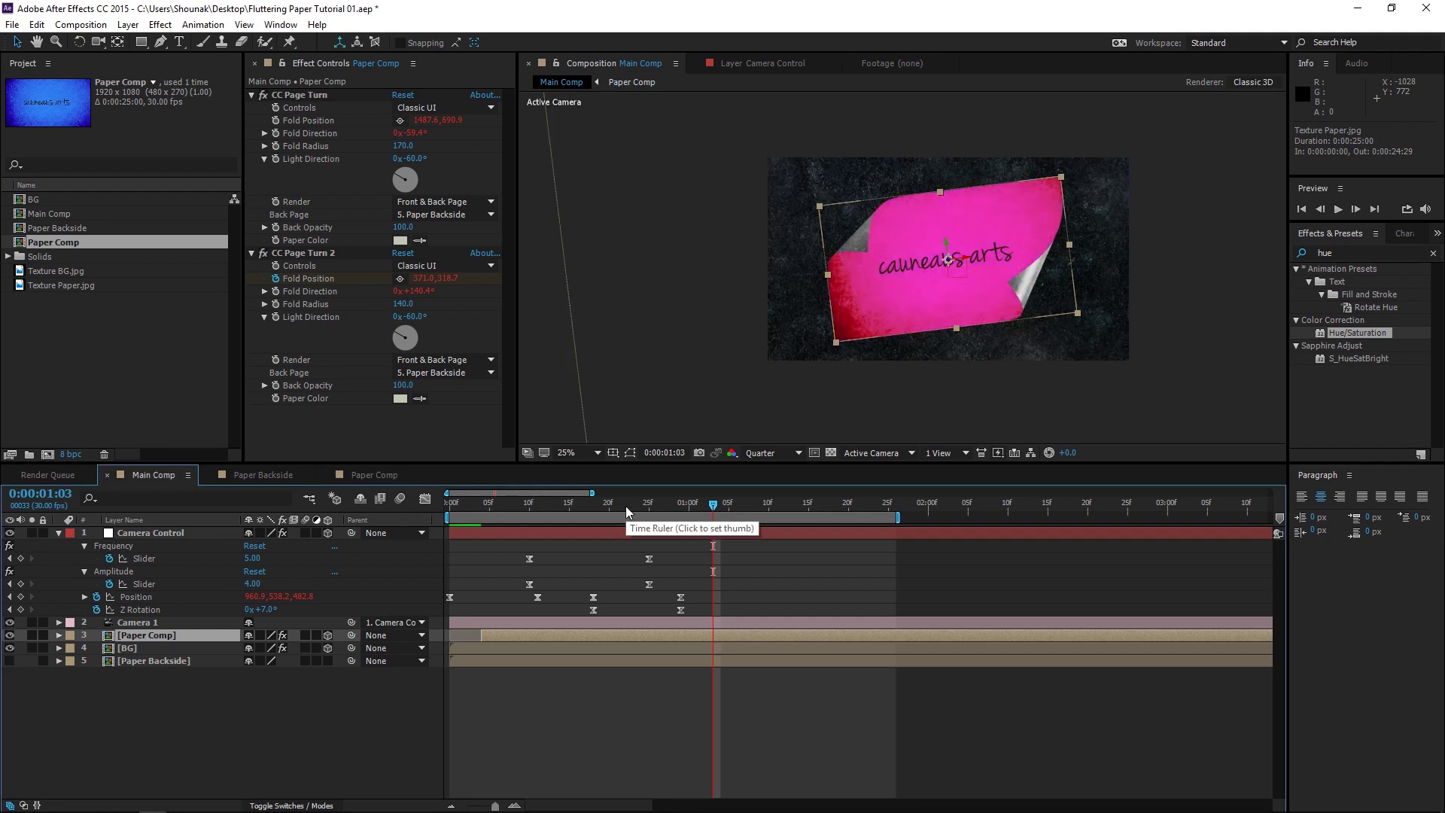
key("space")
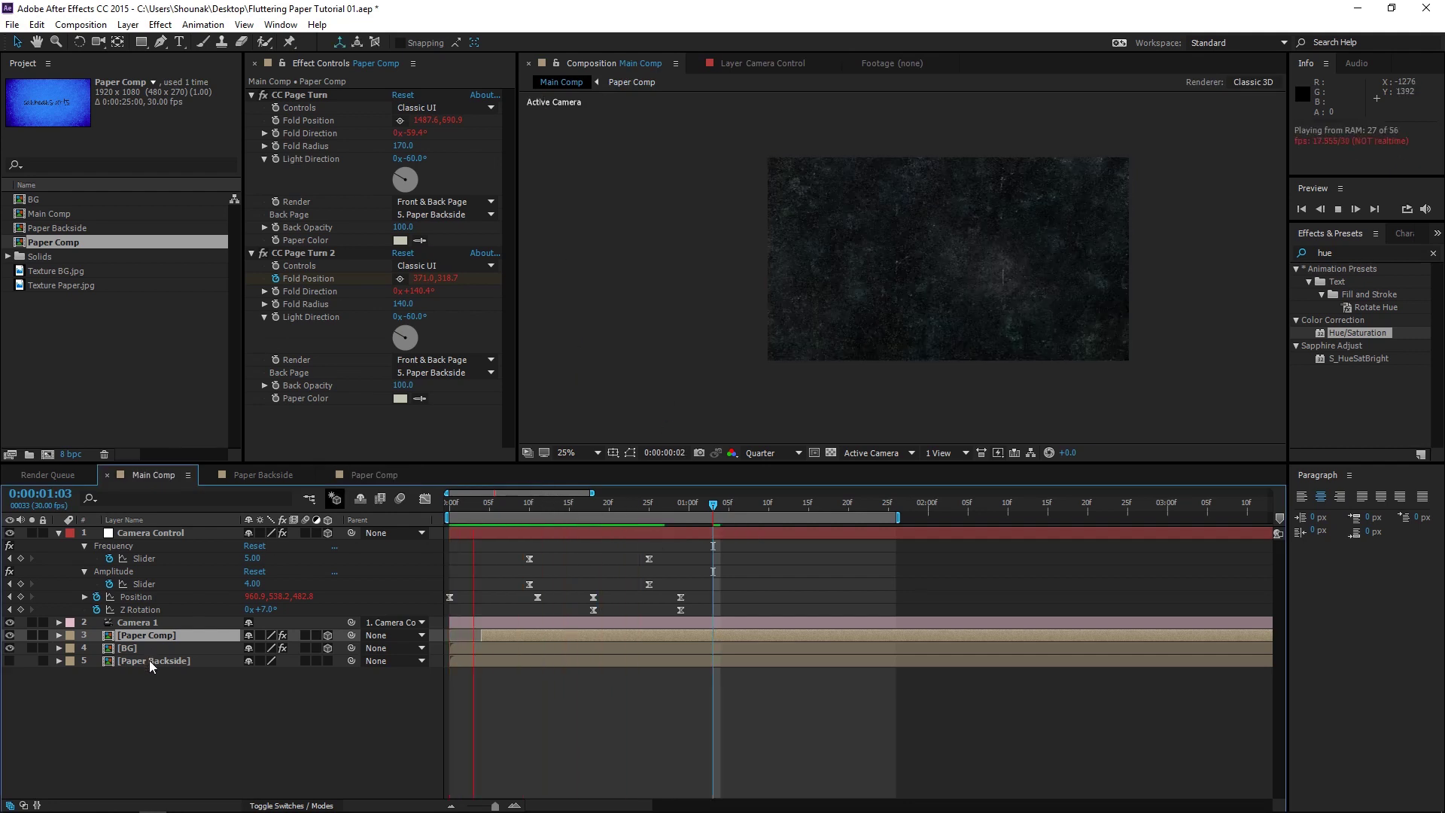
Set the Paper Backside texture's Tritone highlights and midtones to gray, then preview in Main Comp.
double_click(151, 663)
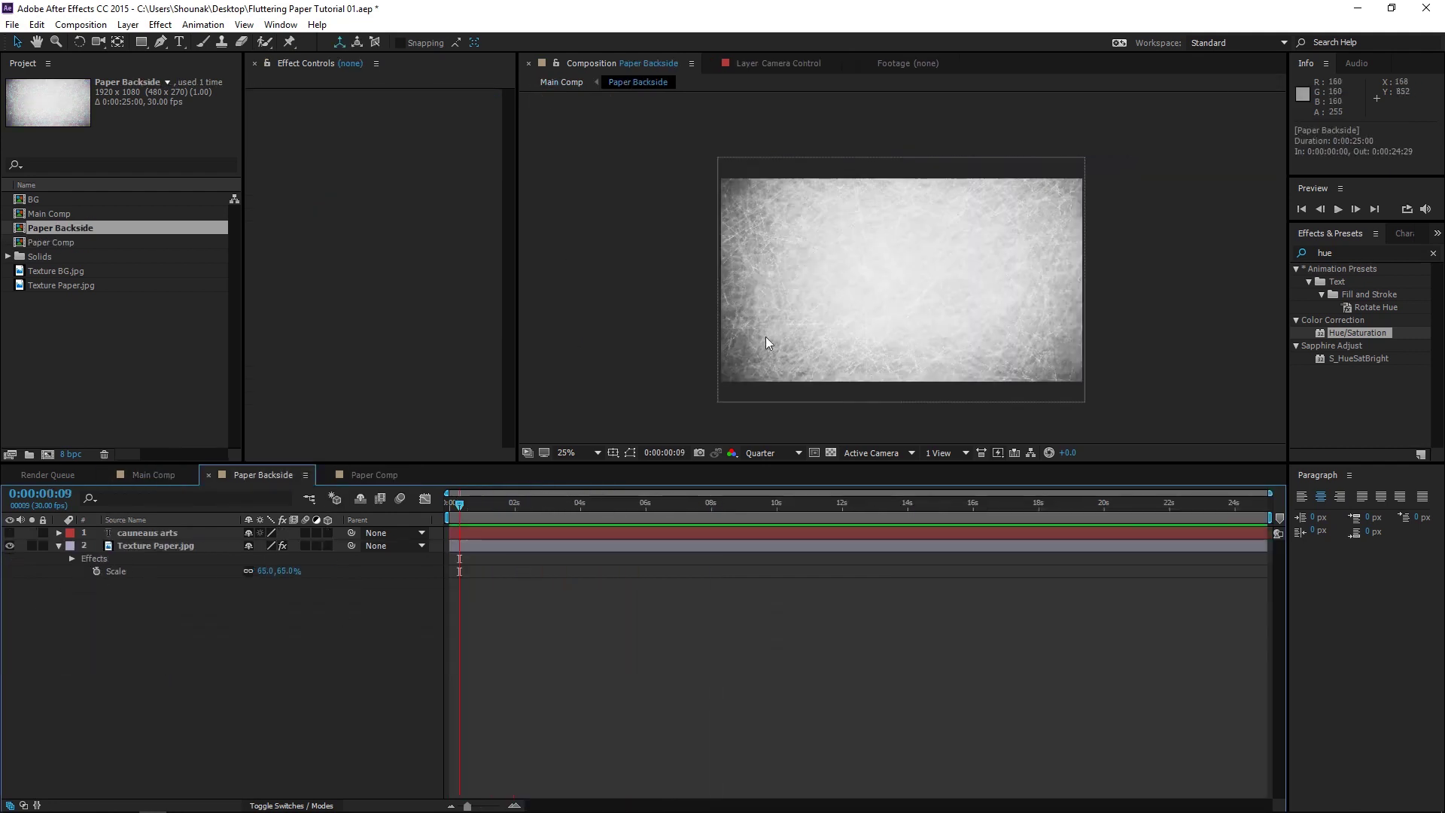
left_click(778, 337)
left_click(263, 95)
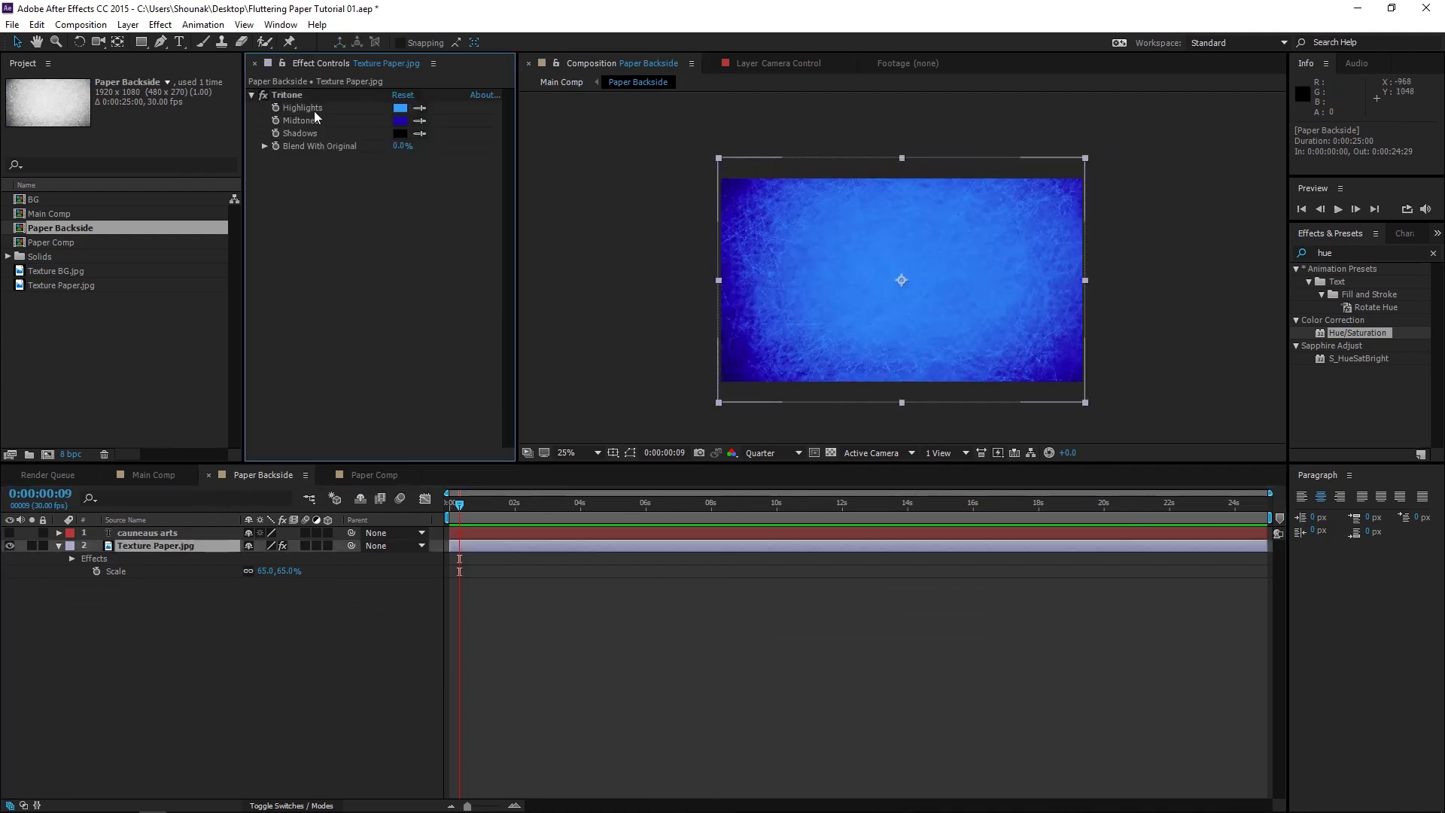
left_click(400, 107)
left_click_drag(68, 421, 53, 432)
left_click(381, 317)
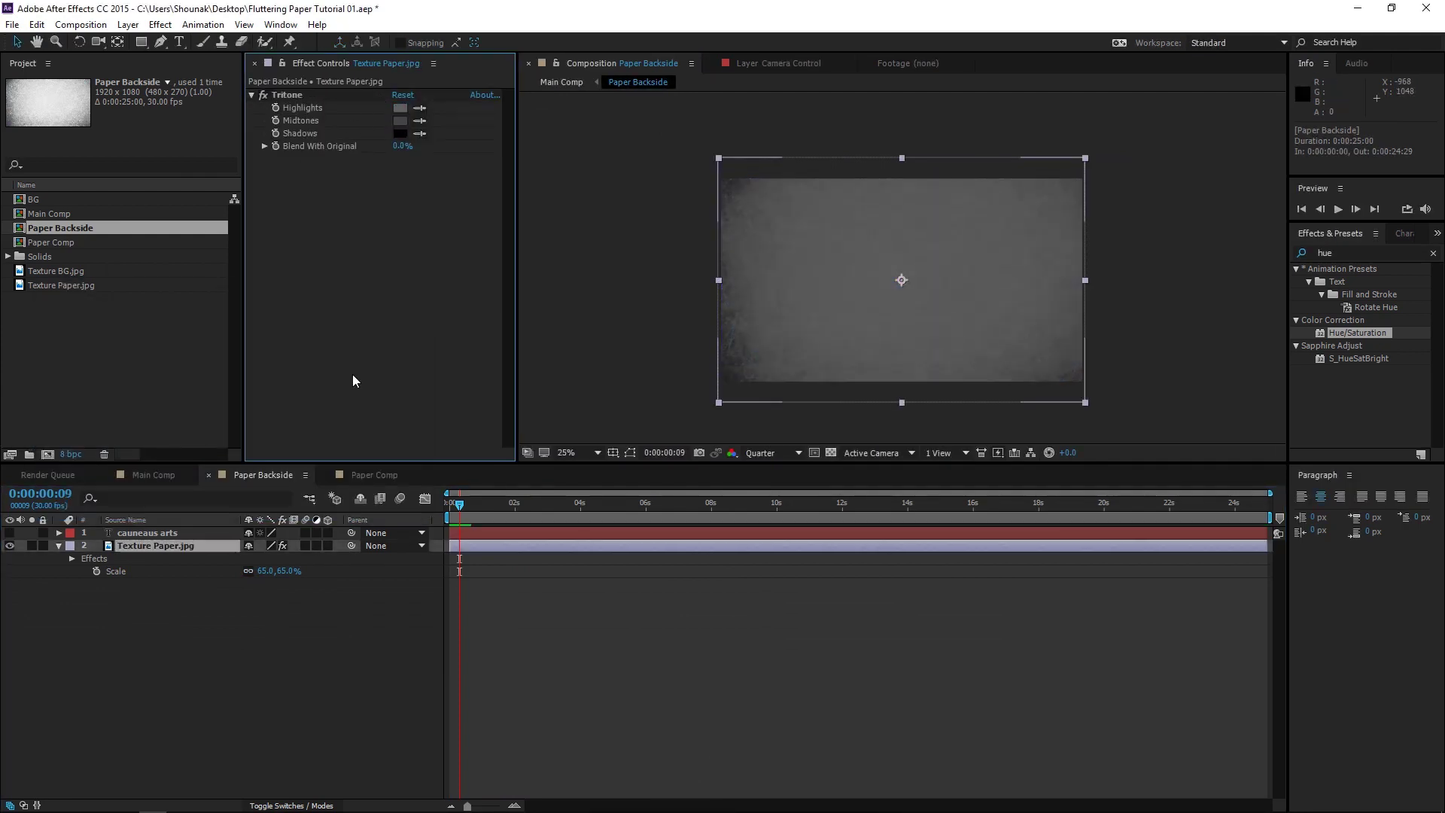
left_click(399, 121)
left_click(382, 316)
left_click(153, 475)
key("space")
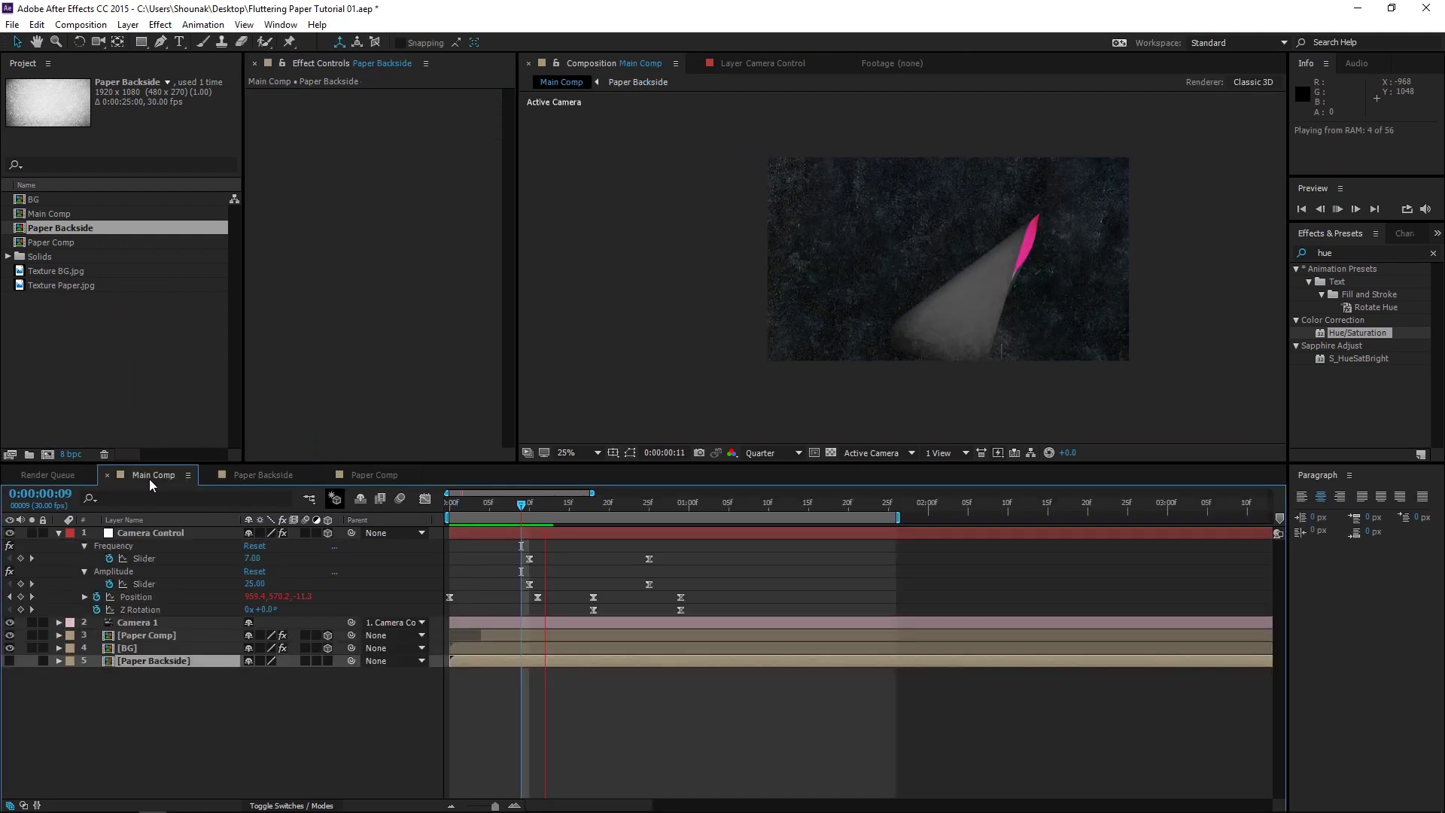